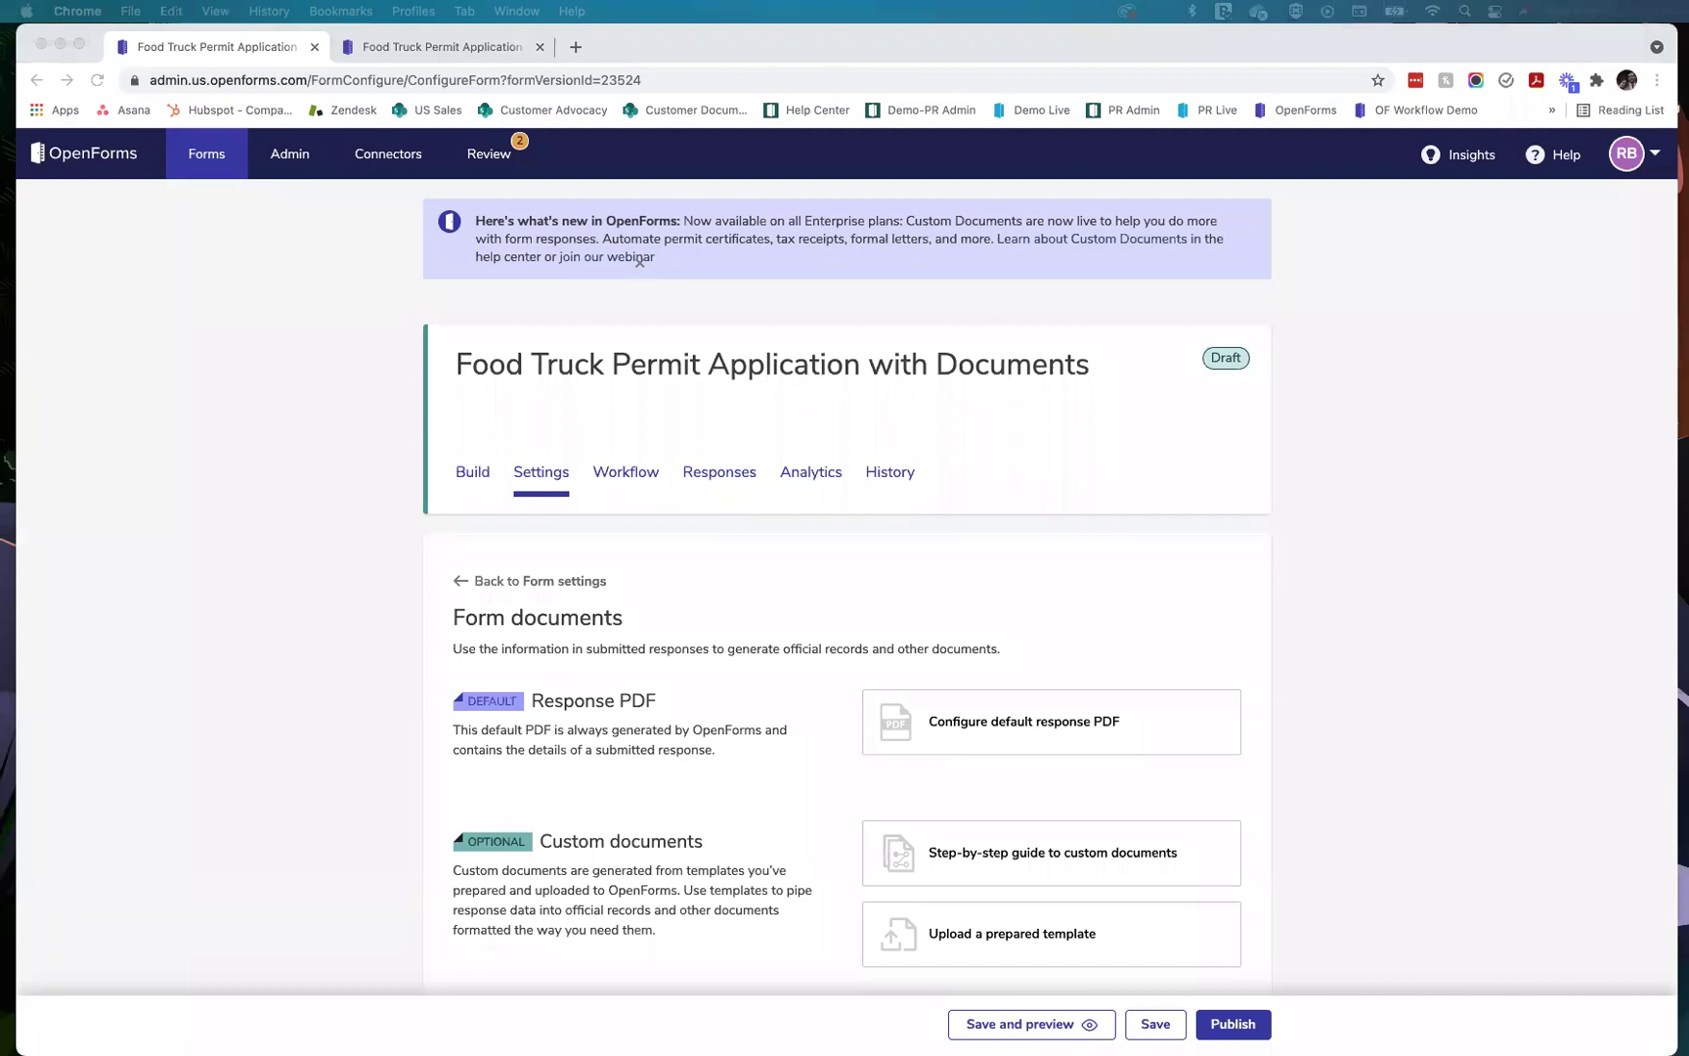
Step: Bring the Food Truck Permit Application preview window to the front and reposition it on the desktop
{"action": "key", "text": "ctrl+Up"}
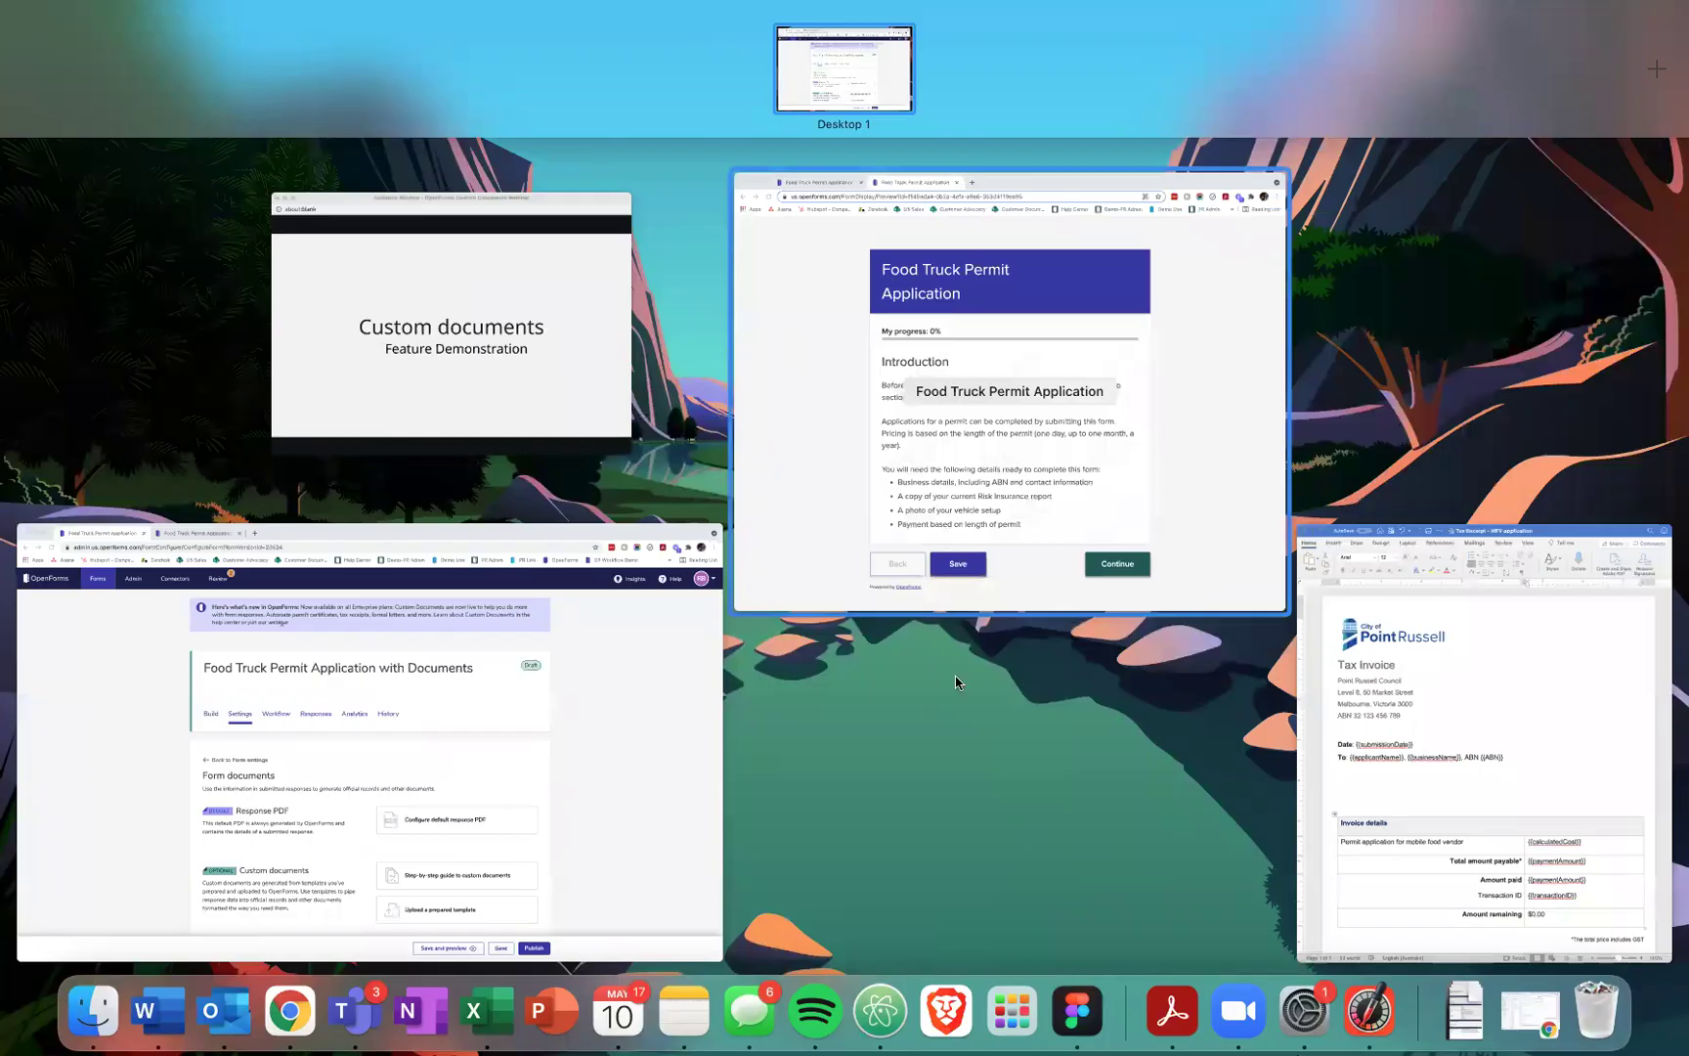
{"action": "left_click", "coordinate": [956, 681]}
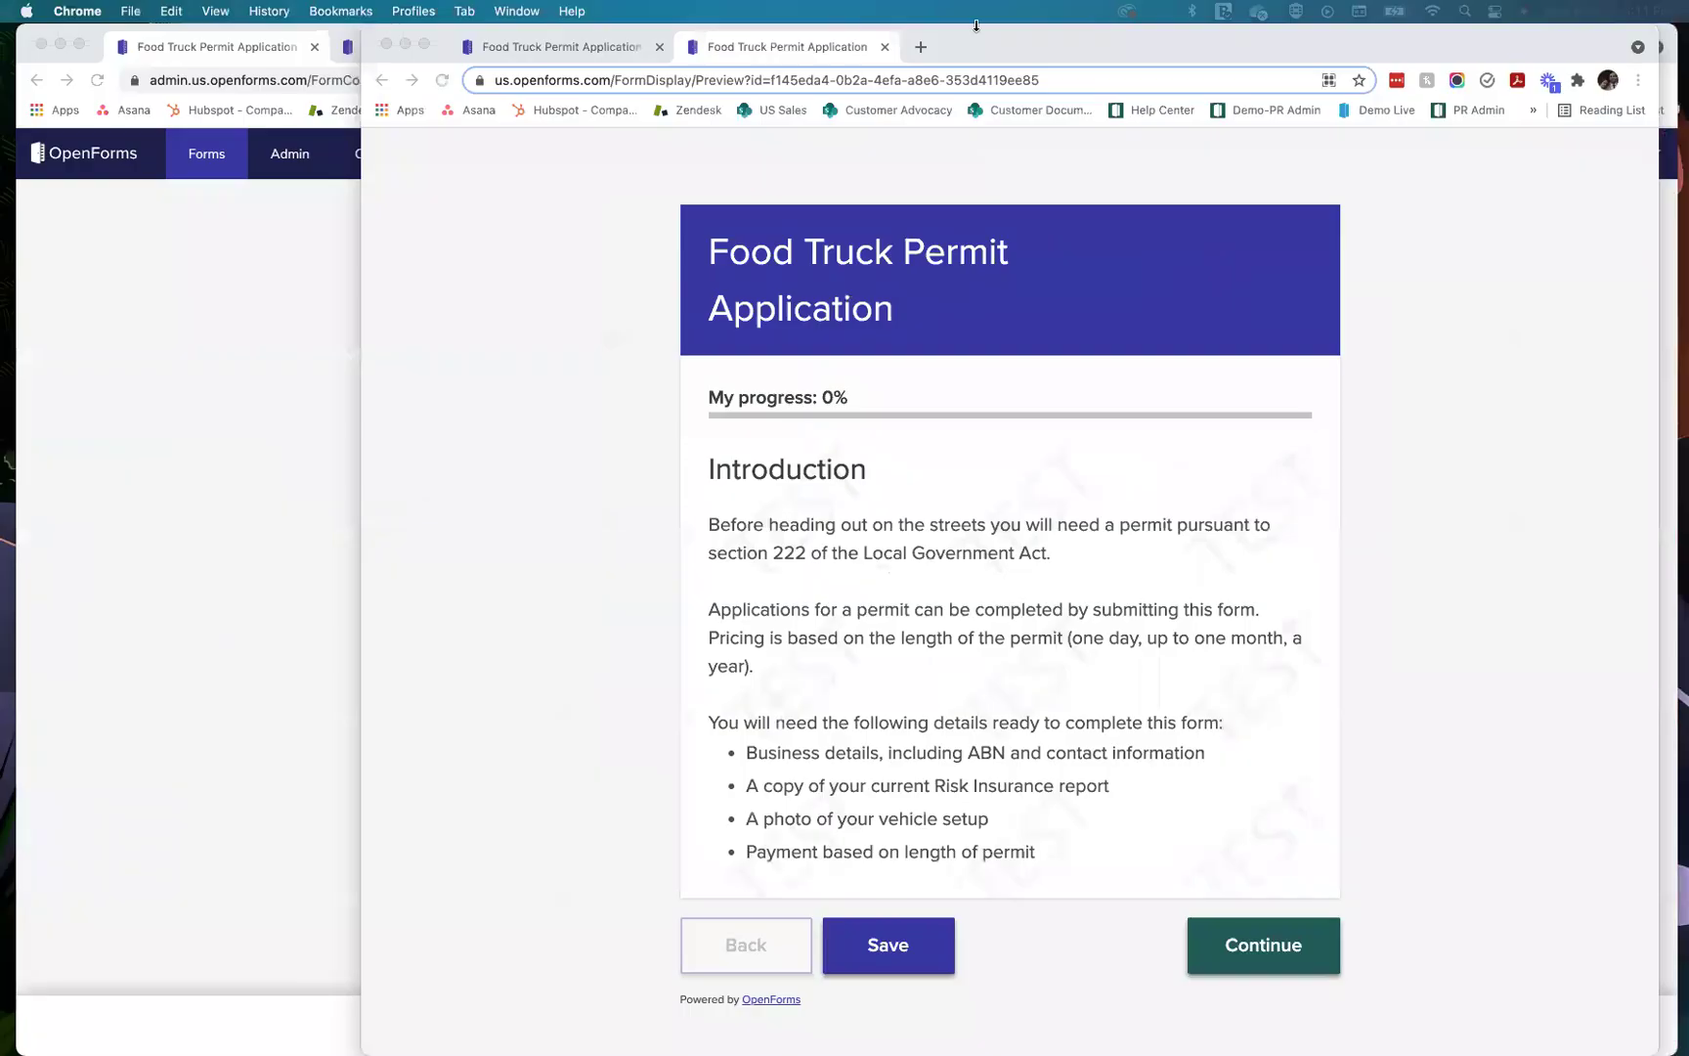
{"action": "left_click", "coordinate": [215, 46]}
{"action": "key", "text": "ctrl+Up"}
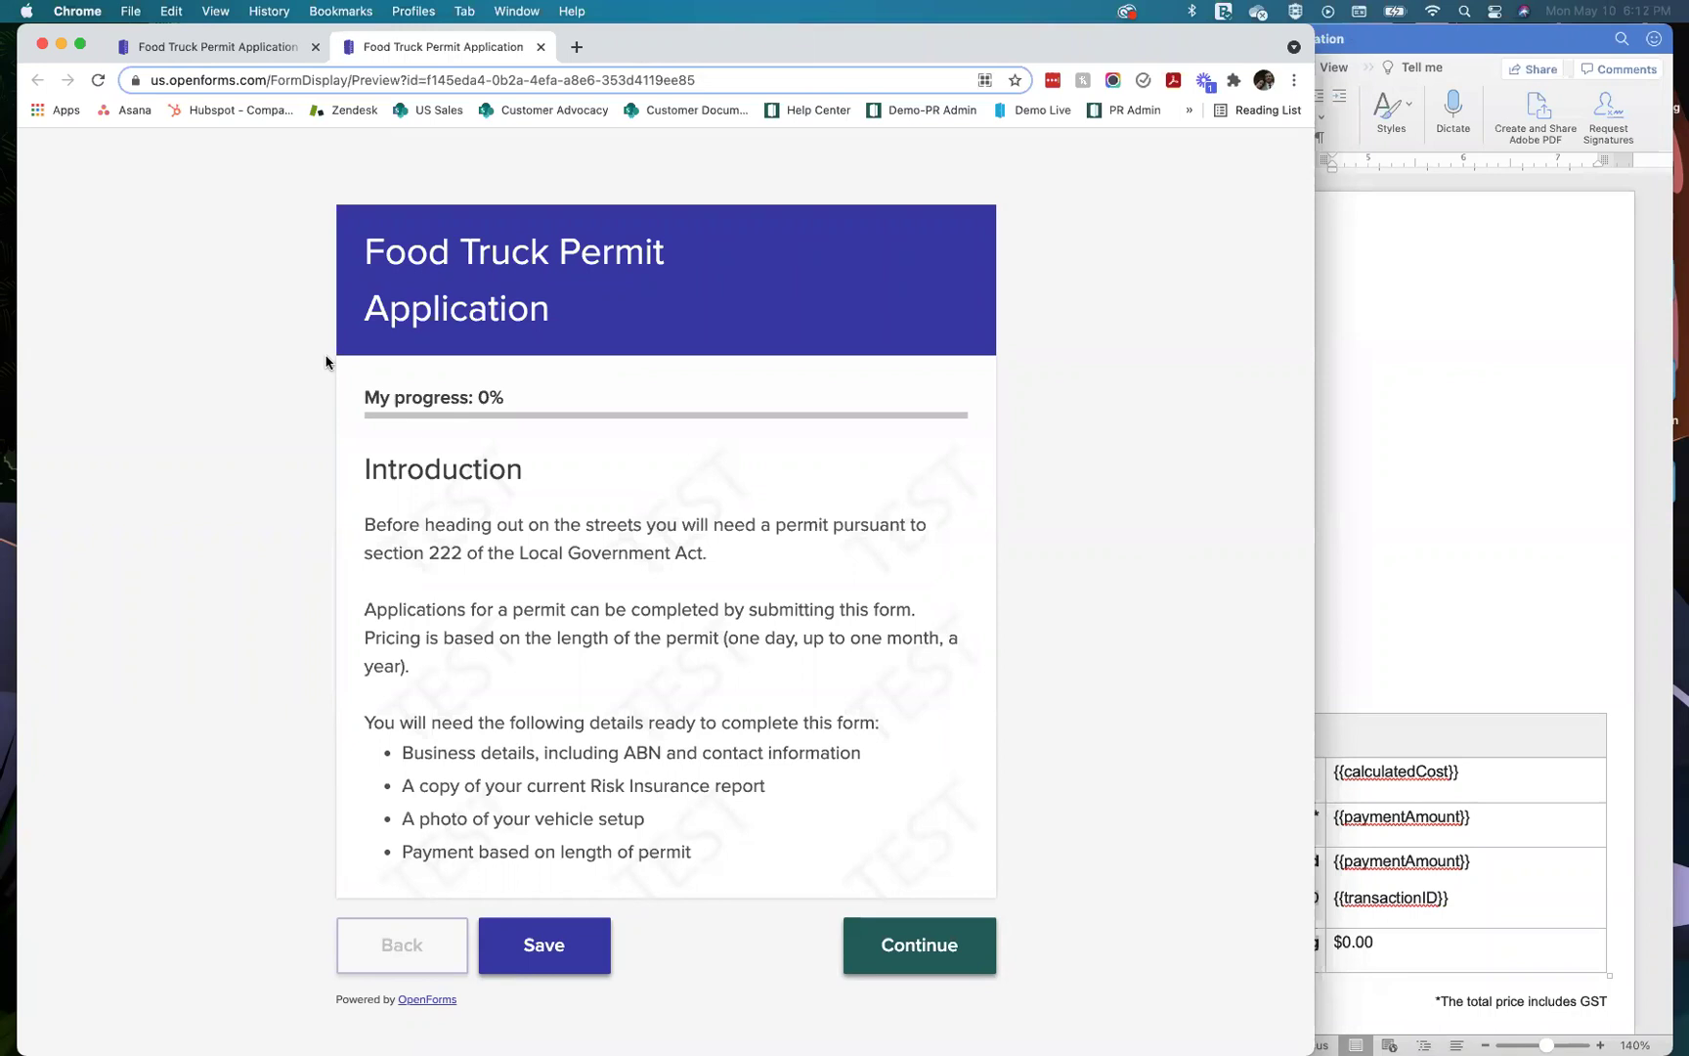
{"action": "left_click_drag", "start_coordinate": [664, 41], "coordinate": [795, 27]}
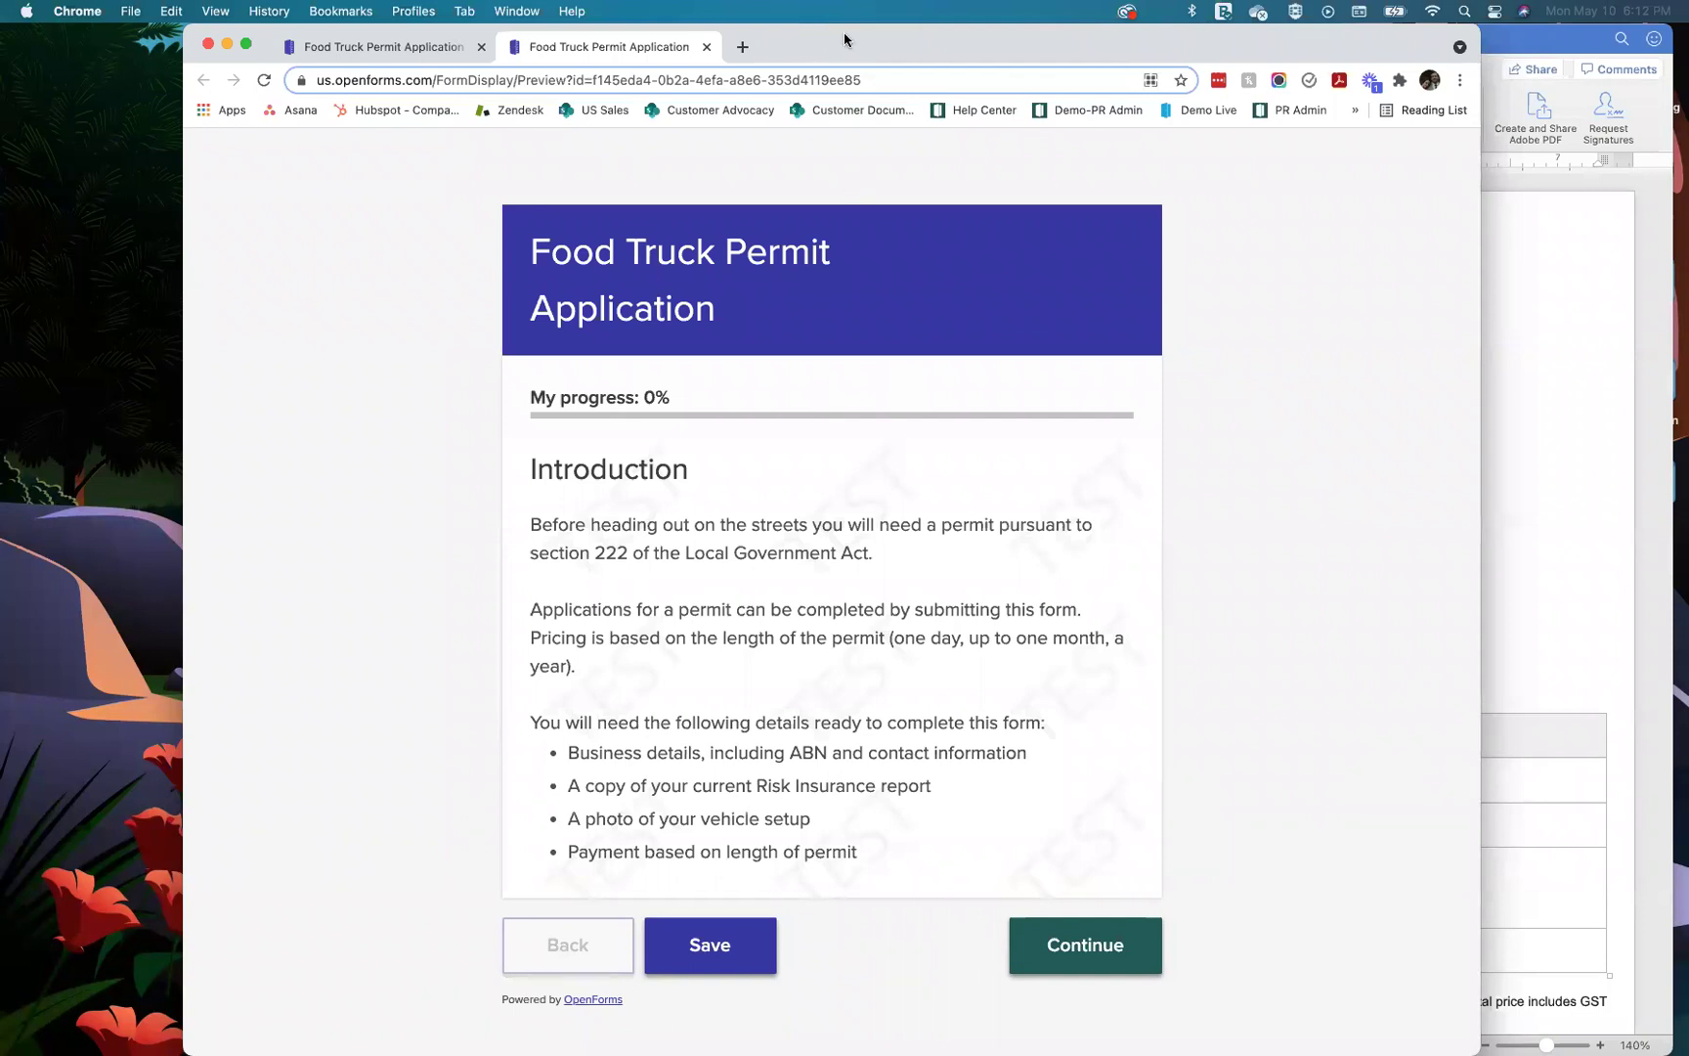
{"action": "left_click_drag", "start_coordinate": [844, 39], "coordinate": [863, 39]}
Step: Open the form's builder page and review its sections from Introduction through Fees to Payment
{"action": "left_click", "coordinate": [364, 47]}
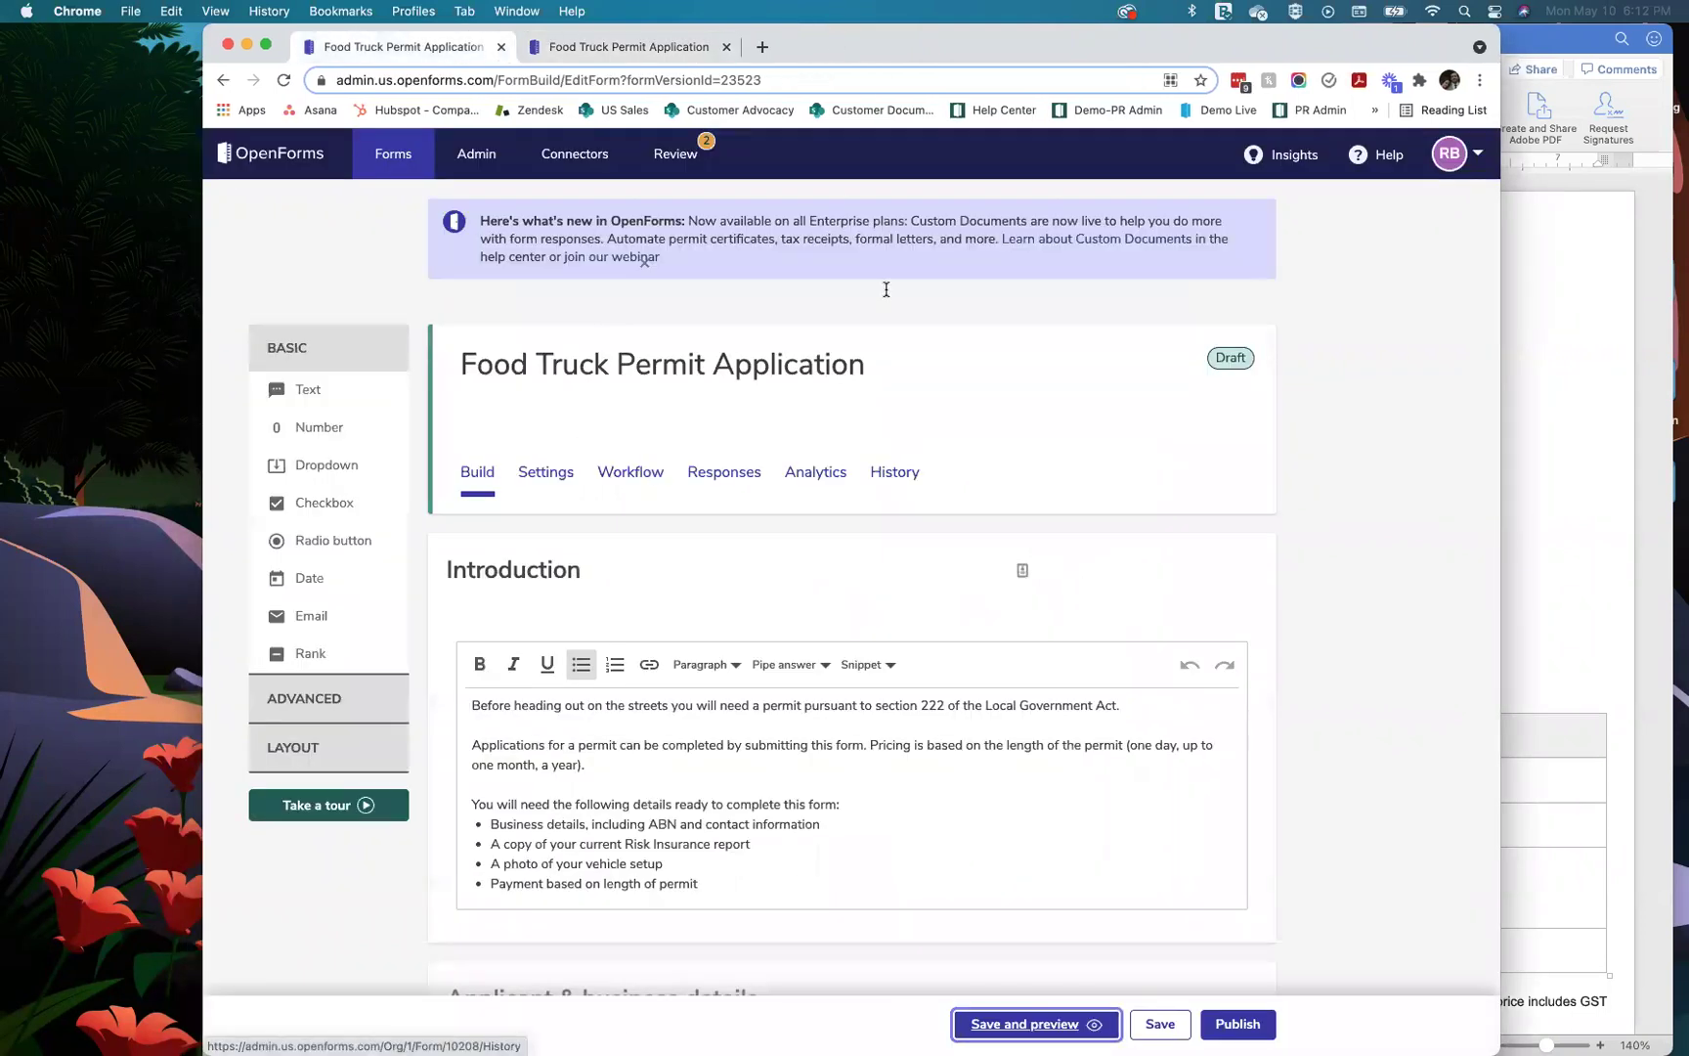
{"action": "scroll", "coordinate": [684, 640], "scroll_direction": "down", "scroll_amount": 10}
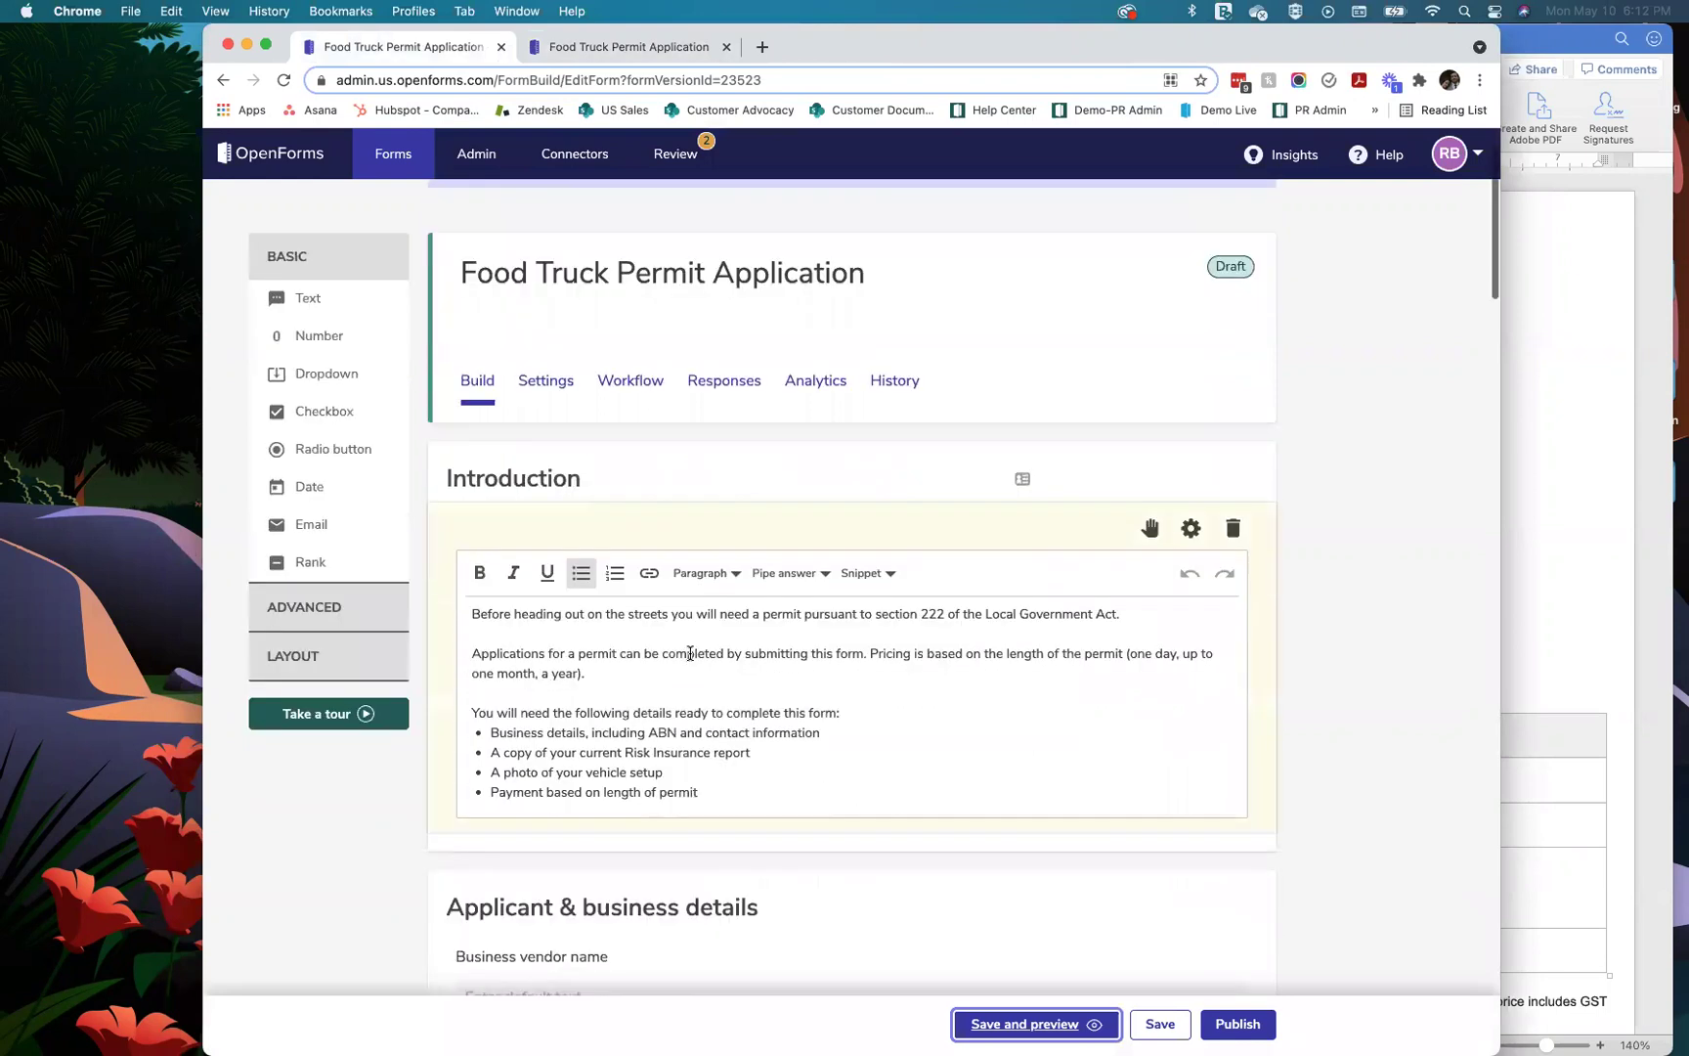
{"action": "scroll", "coordinate": [689, 652], "scroll_direction": "down", "scroll_amount": 12}
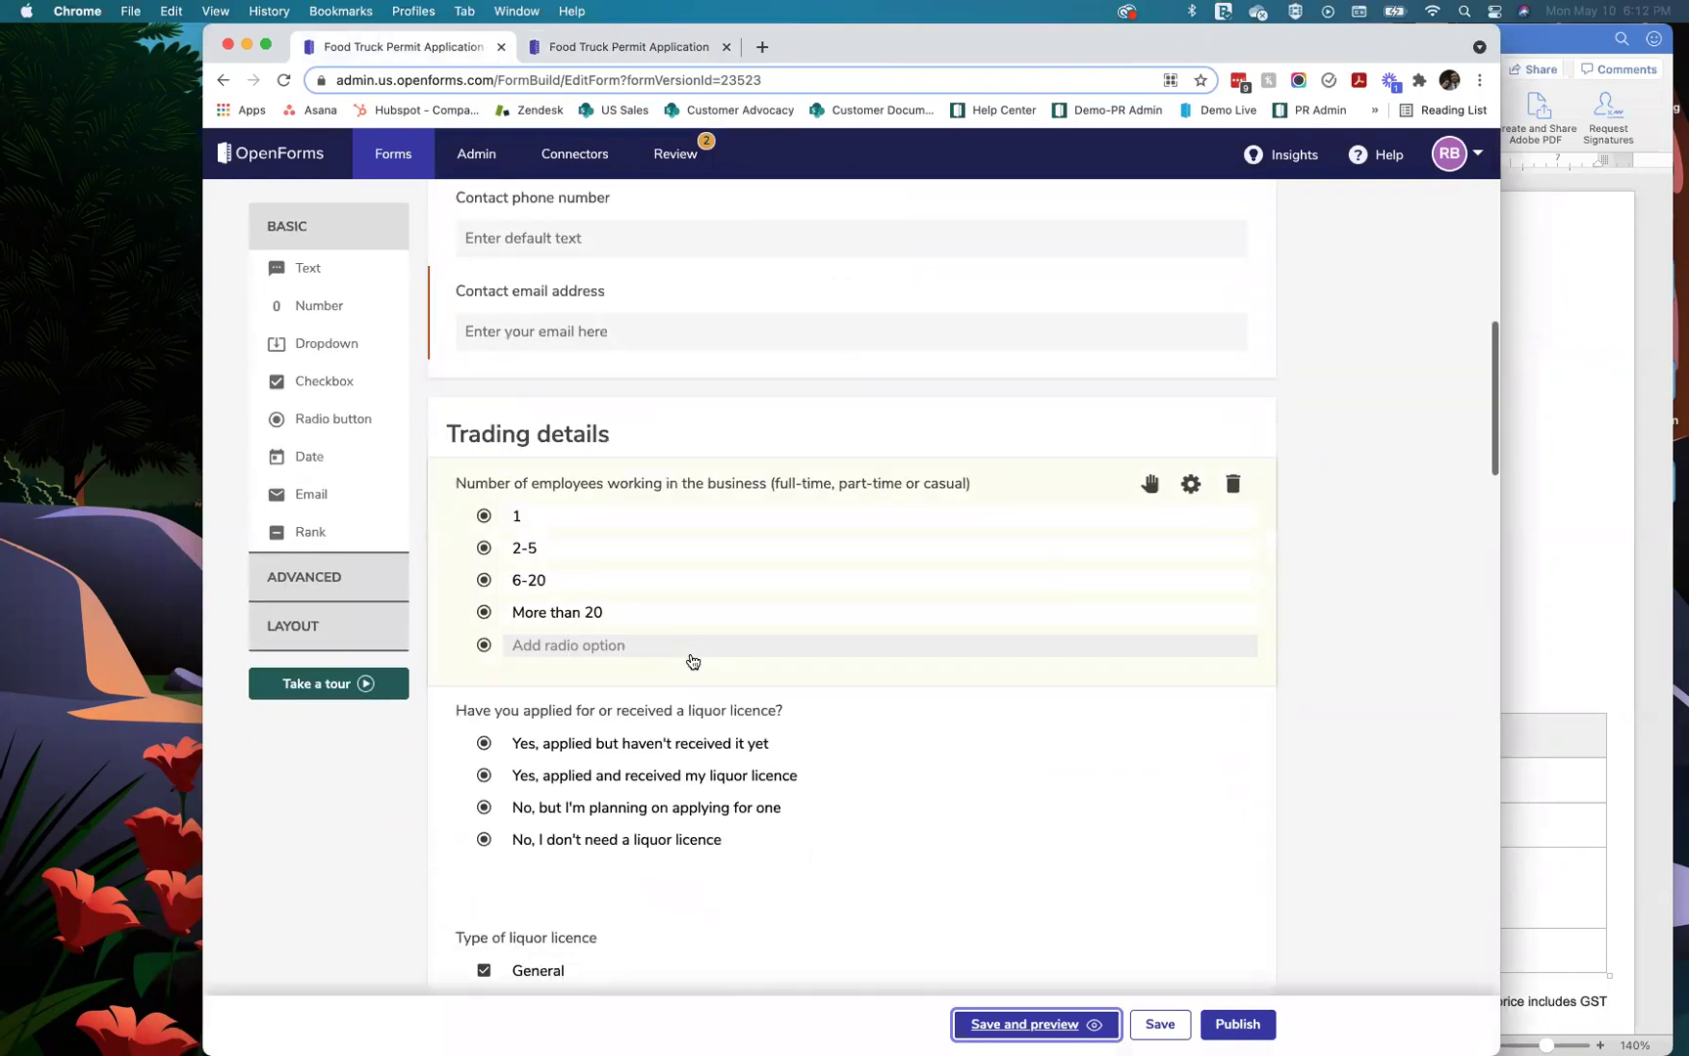
{"action": "scroll", "coordinate": [689, 652], "scroll_direction": "down", "scroll_amount": 10}
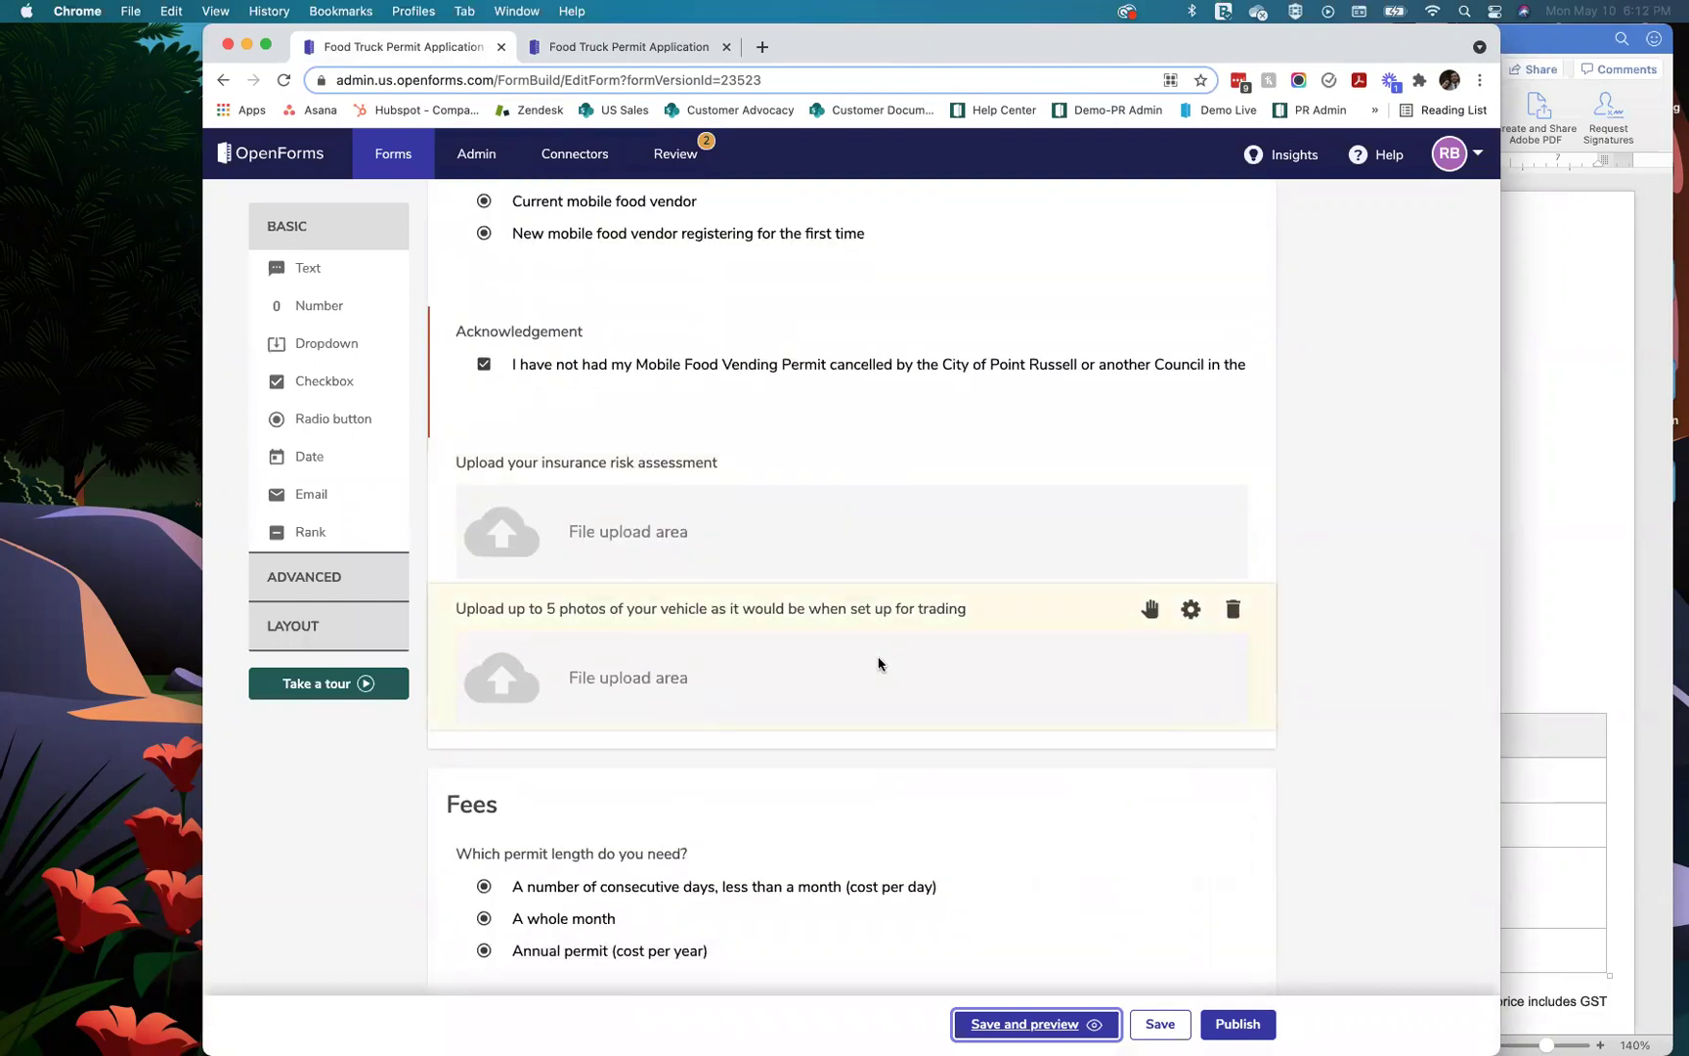
{"action": "scroll", "coordinate": [878, 663], "scroll_direction": "down", "scroll_amount": 5}
{"action": "scroll", "coordinate": [877, 659], "scroll_direction": "down", "scroll_amount": 8}
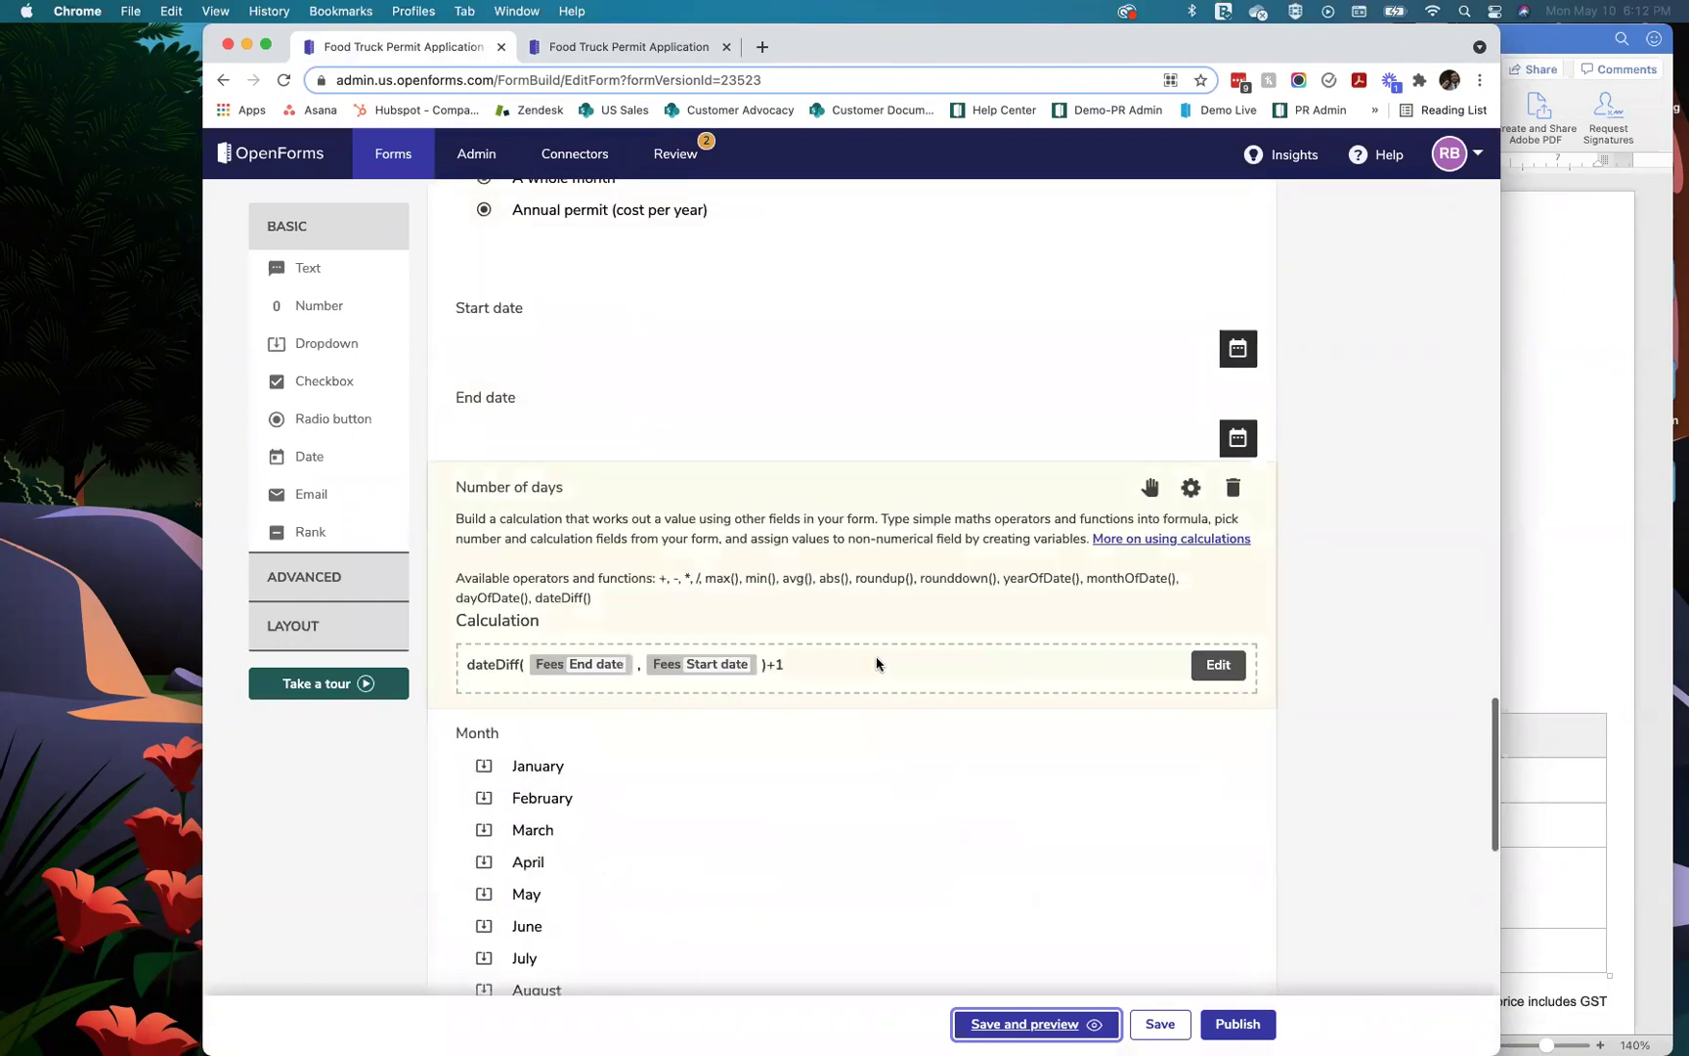
{"action": "scroll", "coordinate": [877, 659], "scroll_direction": "down", "scroll_amount": 8}
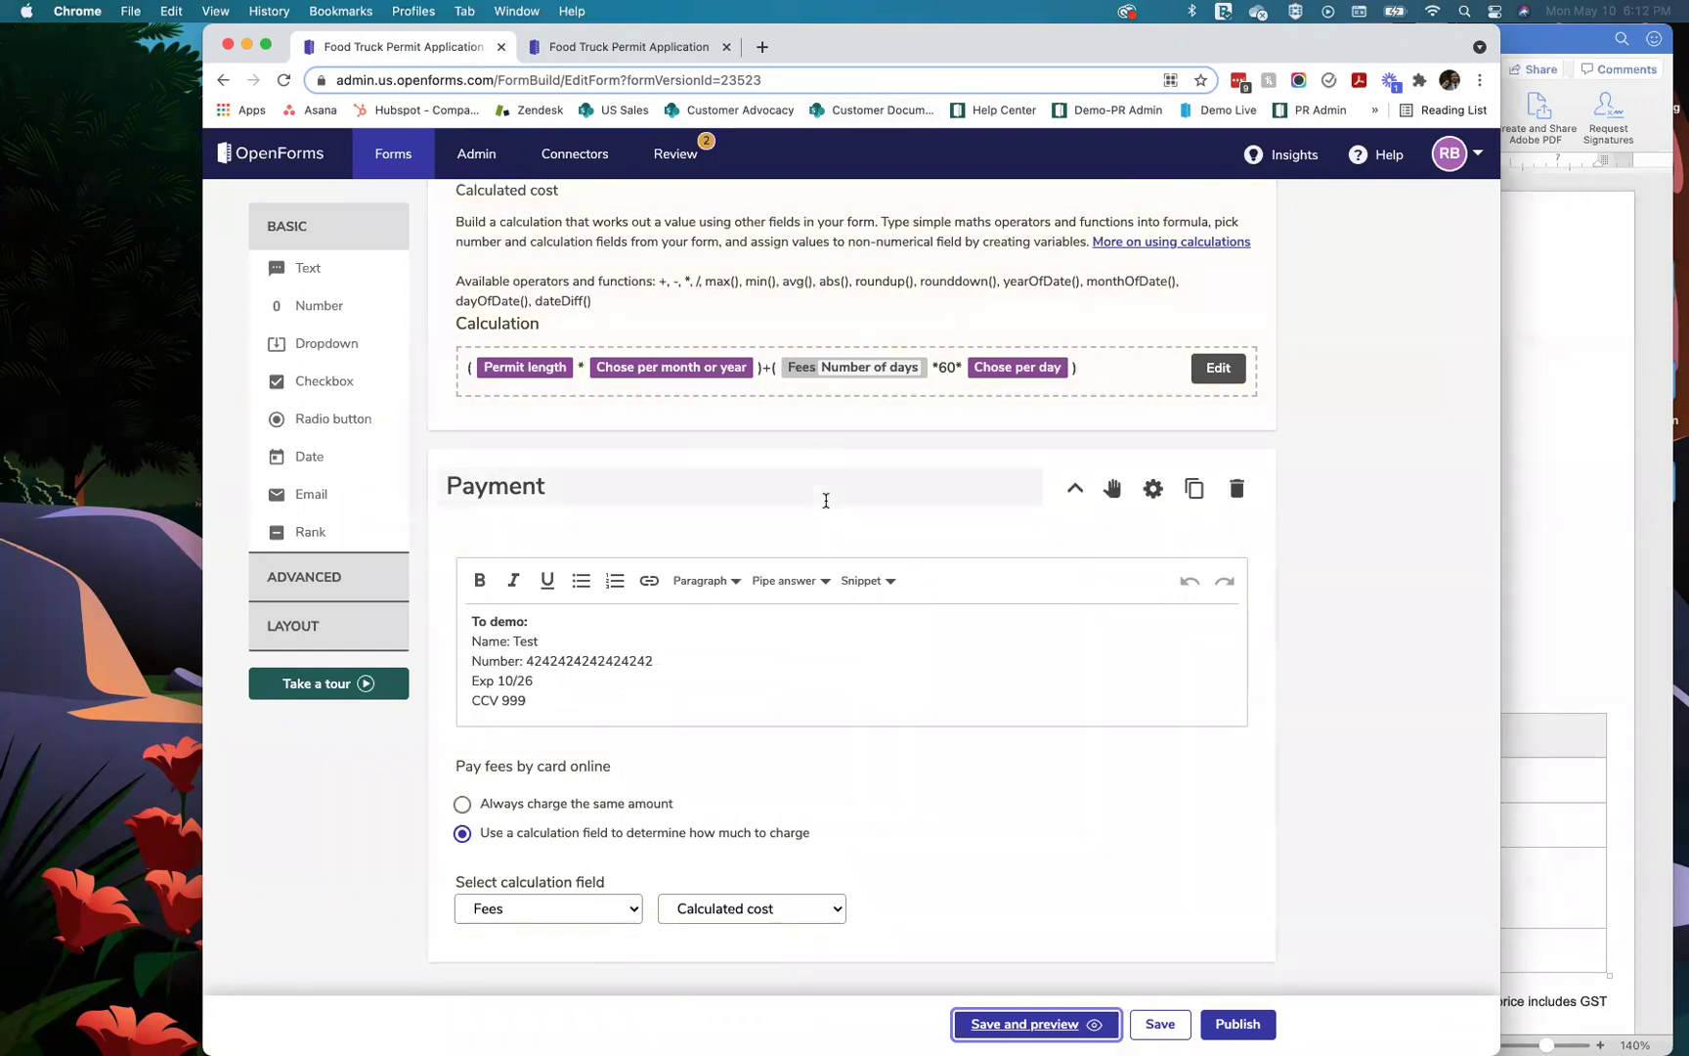
Step: Move the form builder window aside and bring the Tax Receipt - MFV application document in Word beside it
{"action": "left_click_drag", "start_coordinate": [740, 30], "coordinate": [551, 29]}
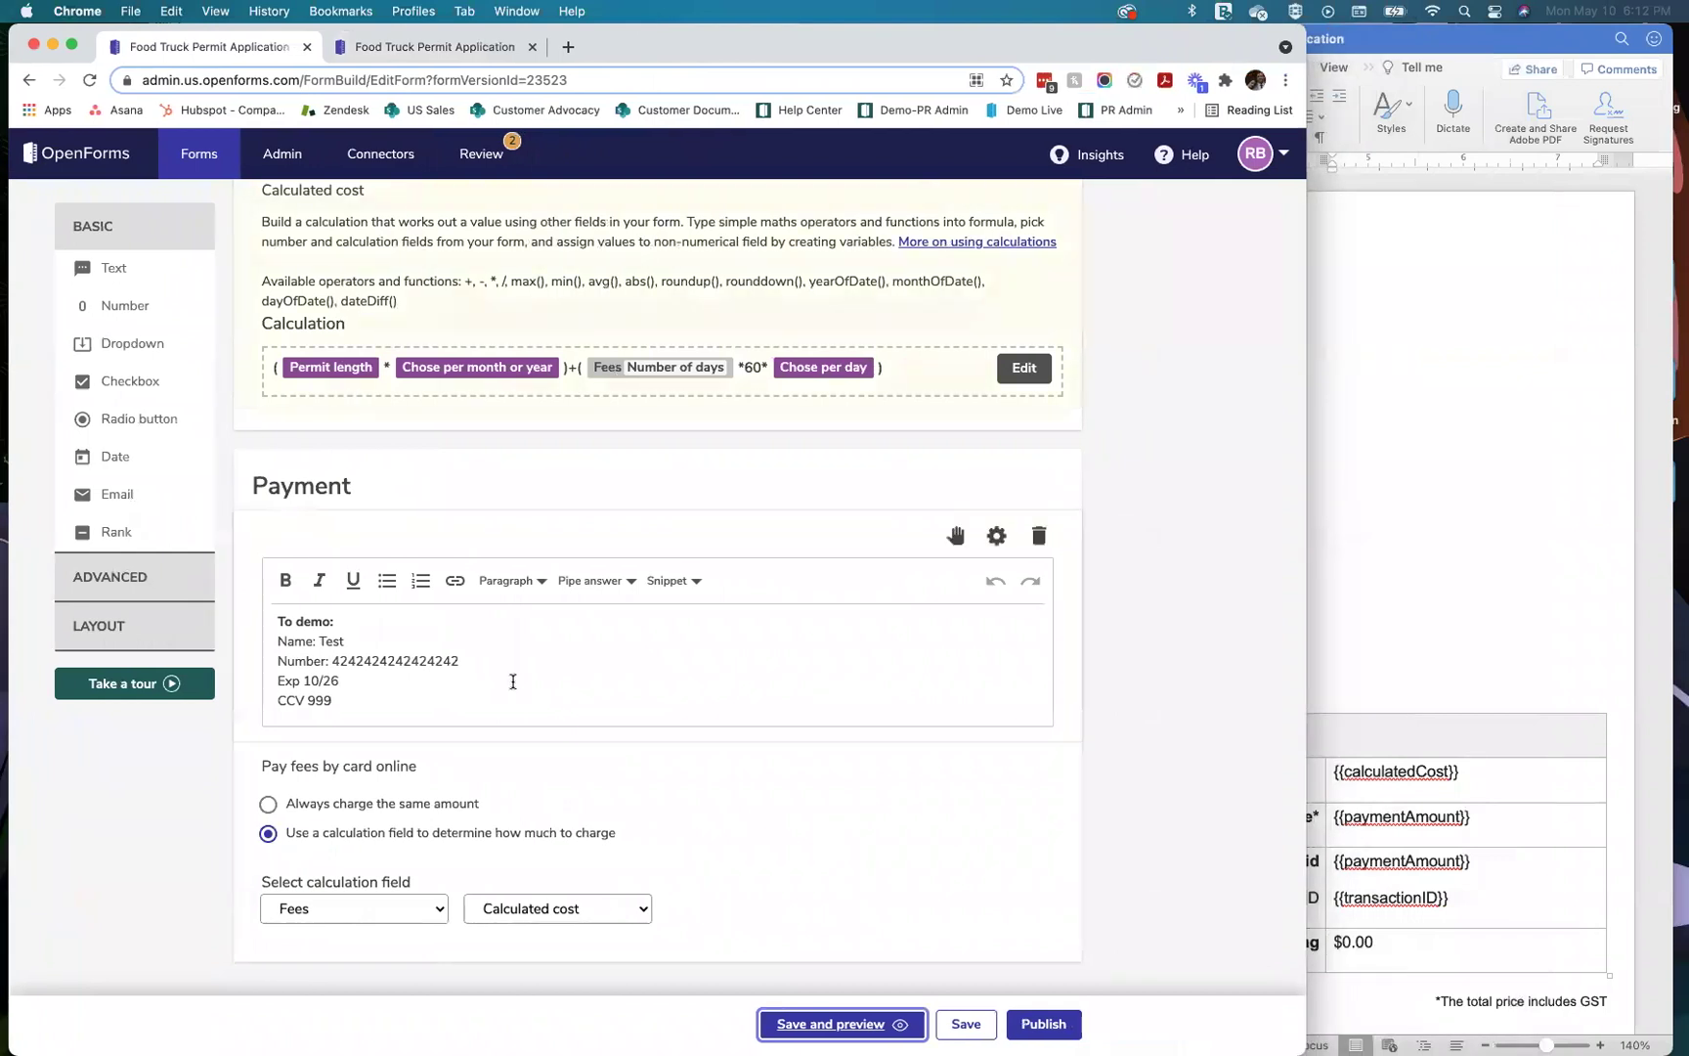
{"action": "left_click", "coordinate": [1451, 404]}
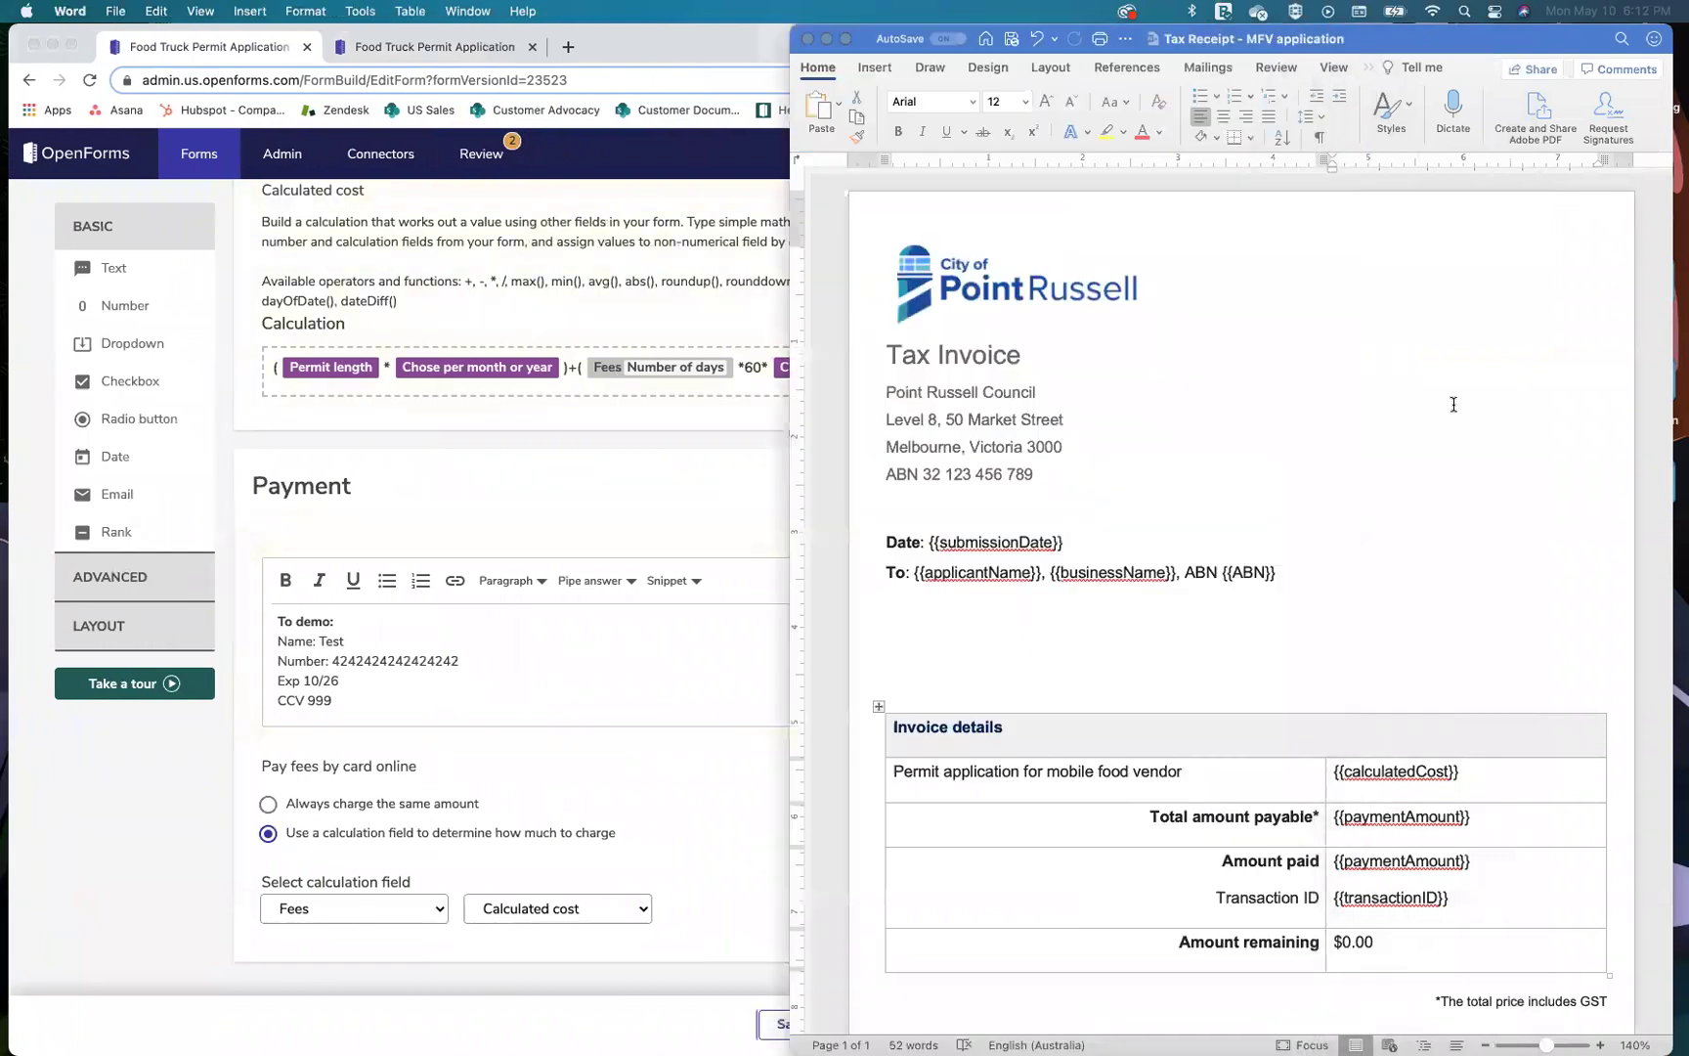
{"action": "left_click_drag", "start_coordinate": [1244, 41], "coordinate": [1201, 41]}
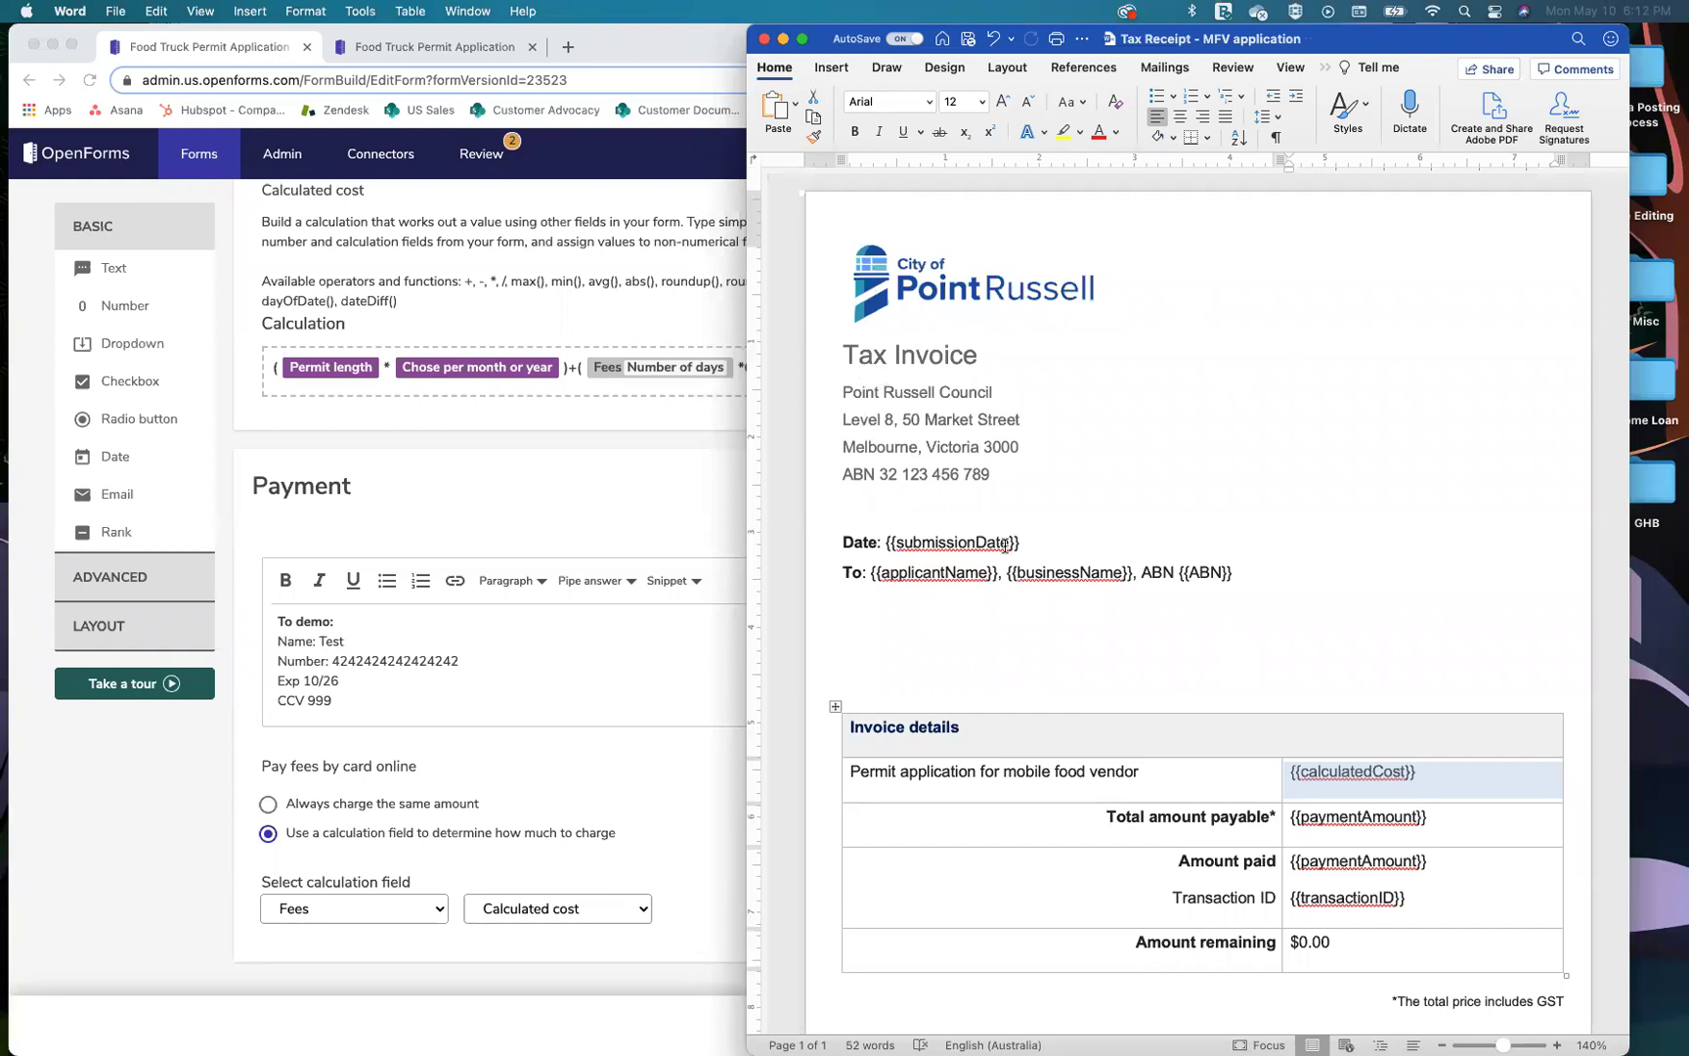
Step: Examine the merge placeholders in the tax invoice template, from the submission date to the Invoice details table
{"action": "left_click_drag", "start_coordinate": [1034, 541], "coordinate": [885, 544]}
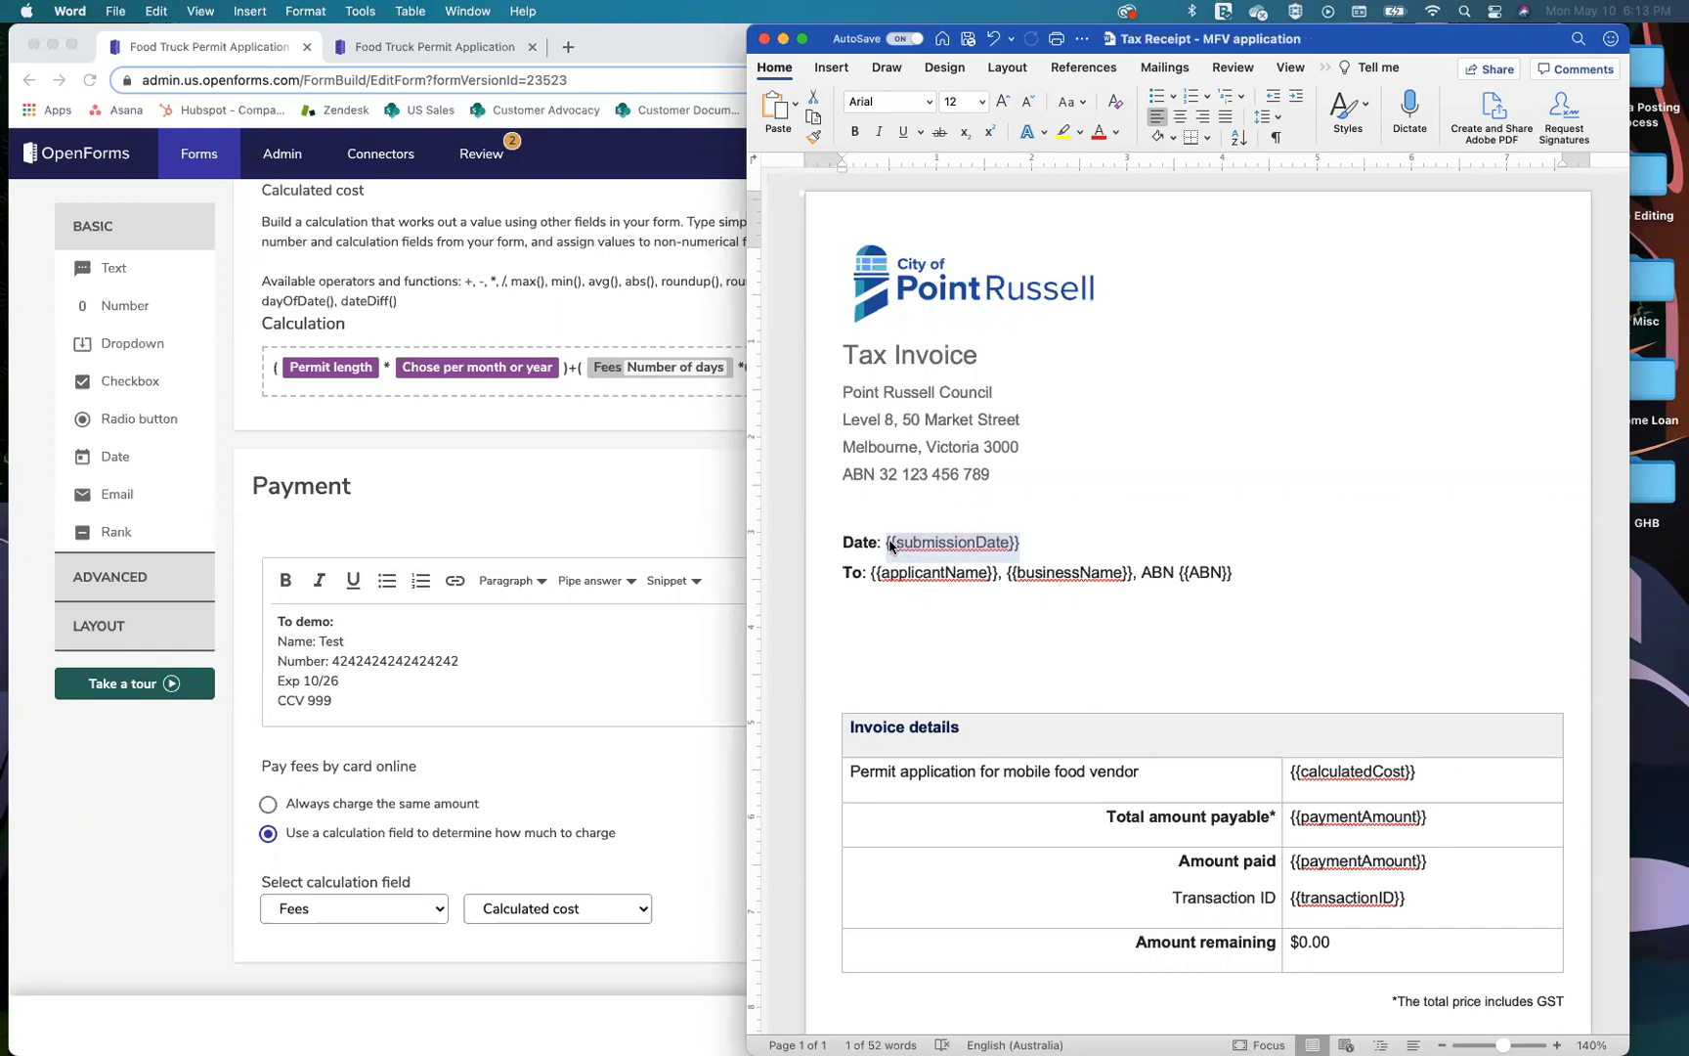
{"action": "left_click", "coordinate": [876, 546]}
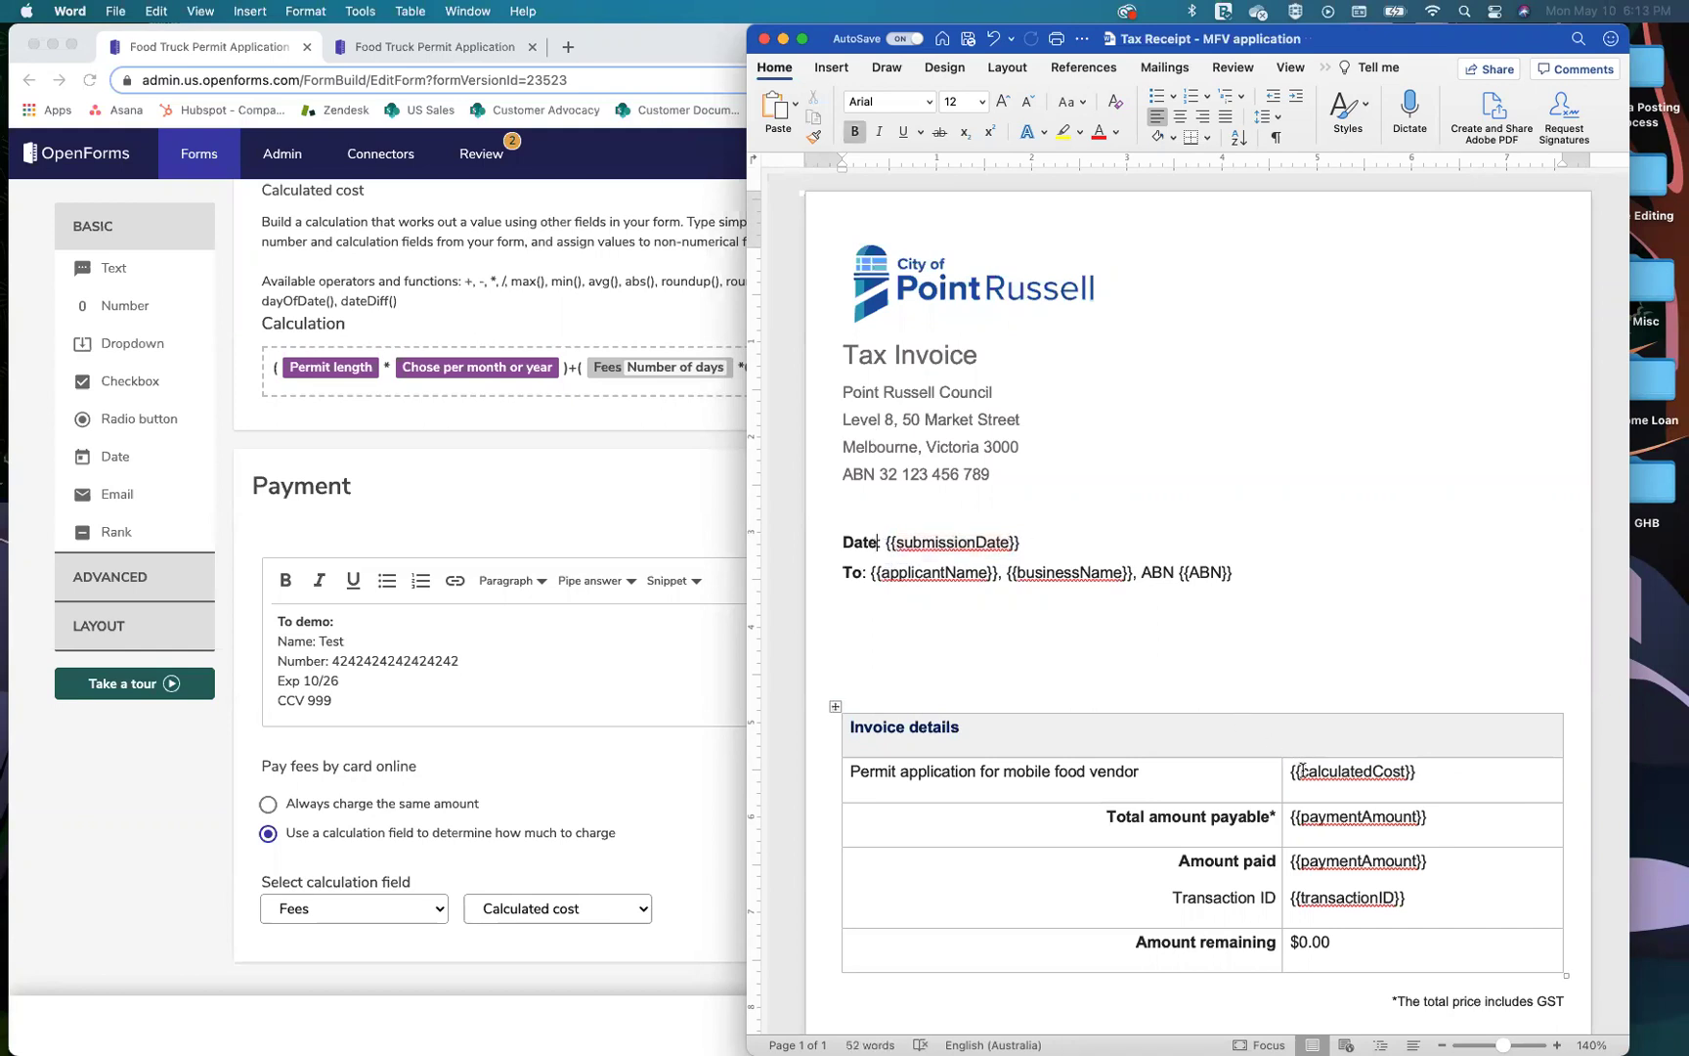
{"action": "double_click", "coordinate": [966, 544]}
{"action": "left_click", "coordinate": [878, 542]}
{"action": "scroll", "coordinate": [1344, 796], "scroll_direction": "down", "scroll_amount": 2}
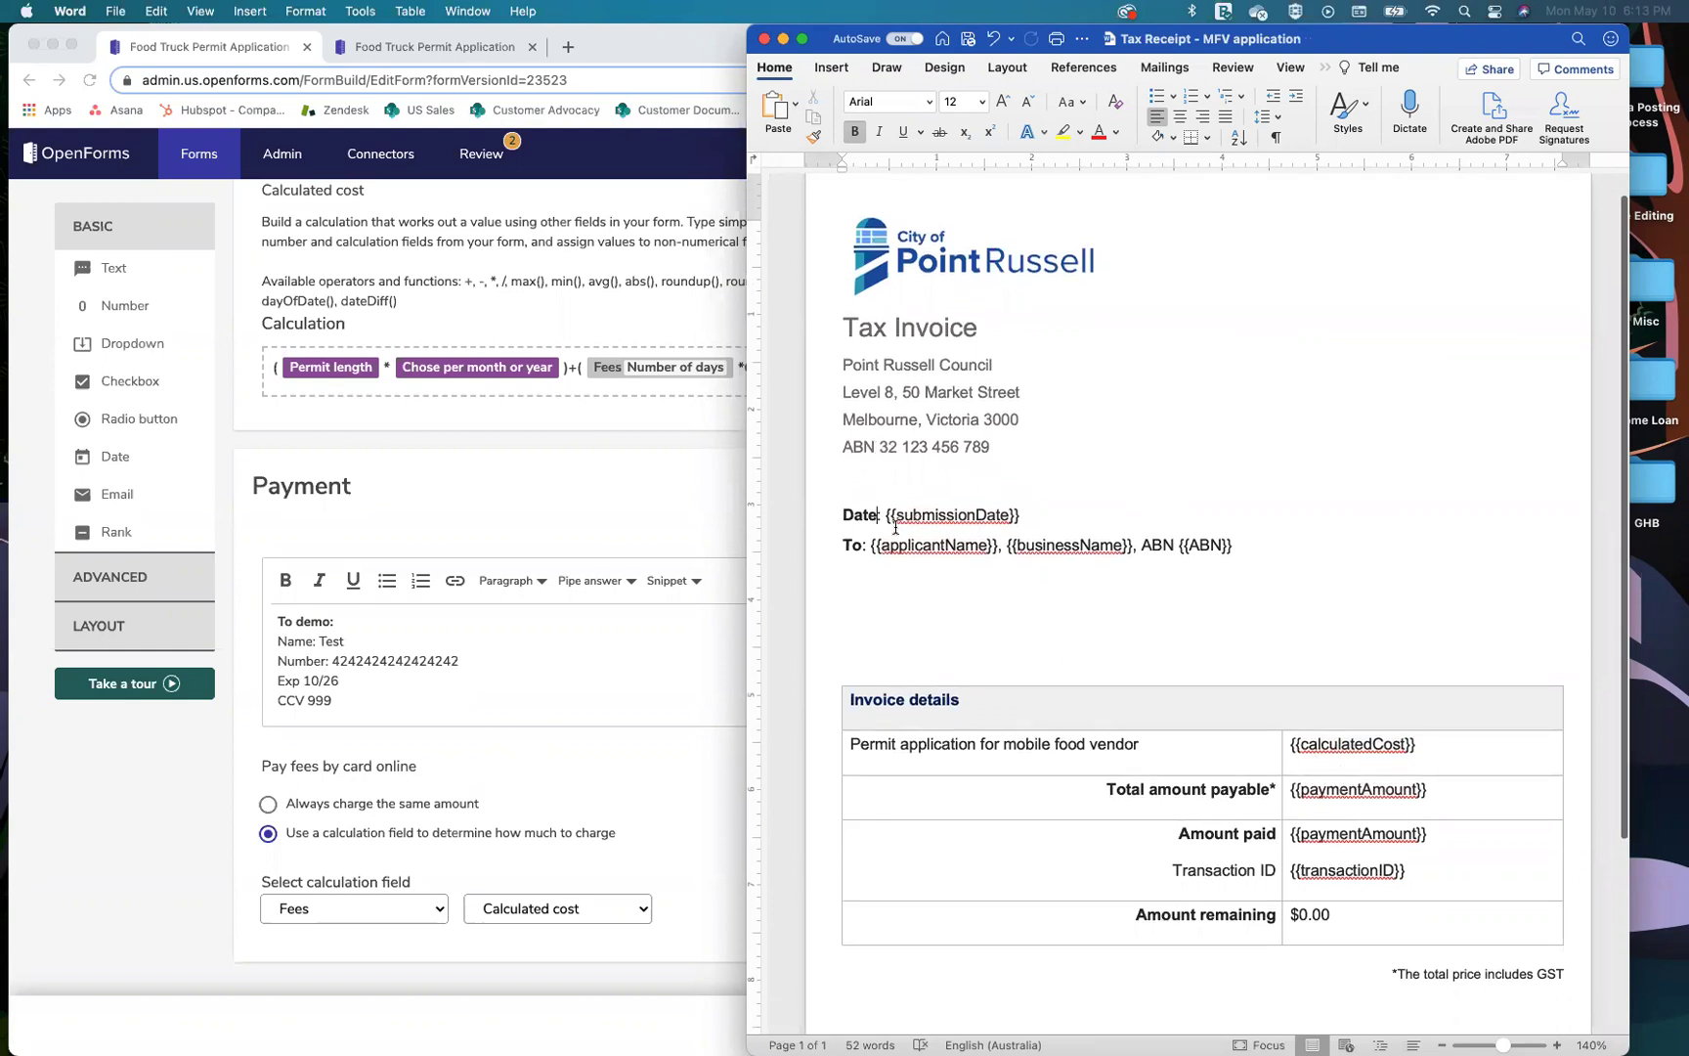
{"action": "scroll", "coordinate": [1173, 652], "scroll_direction": "down", "scroll_amount": 4}
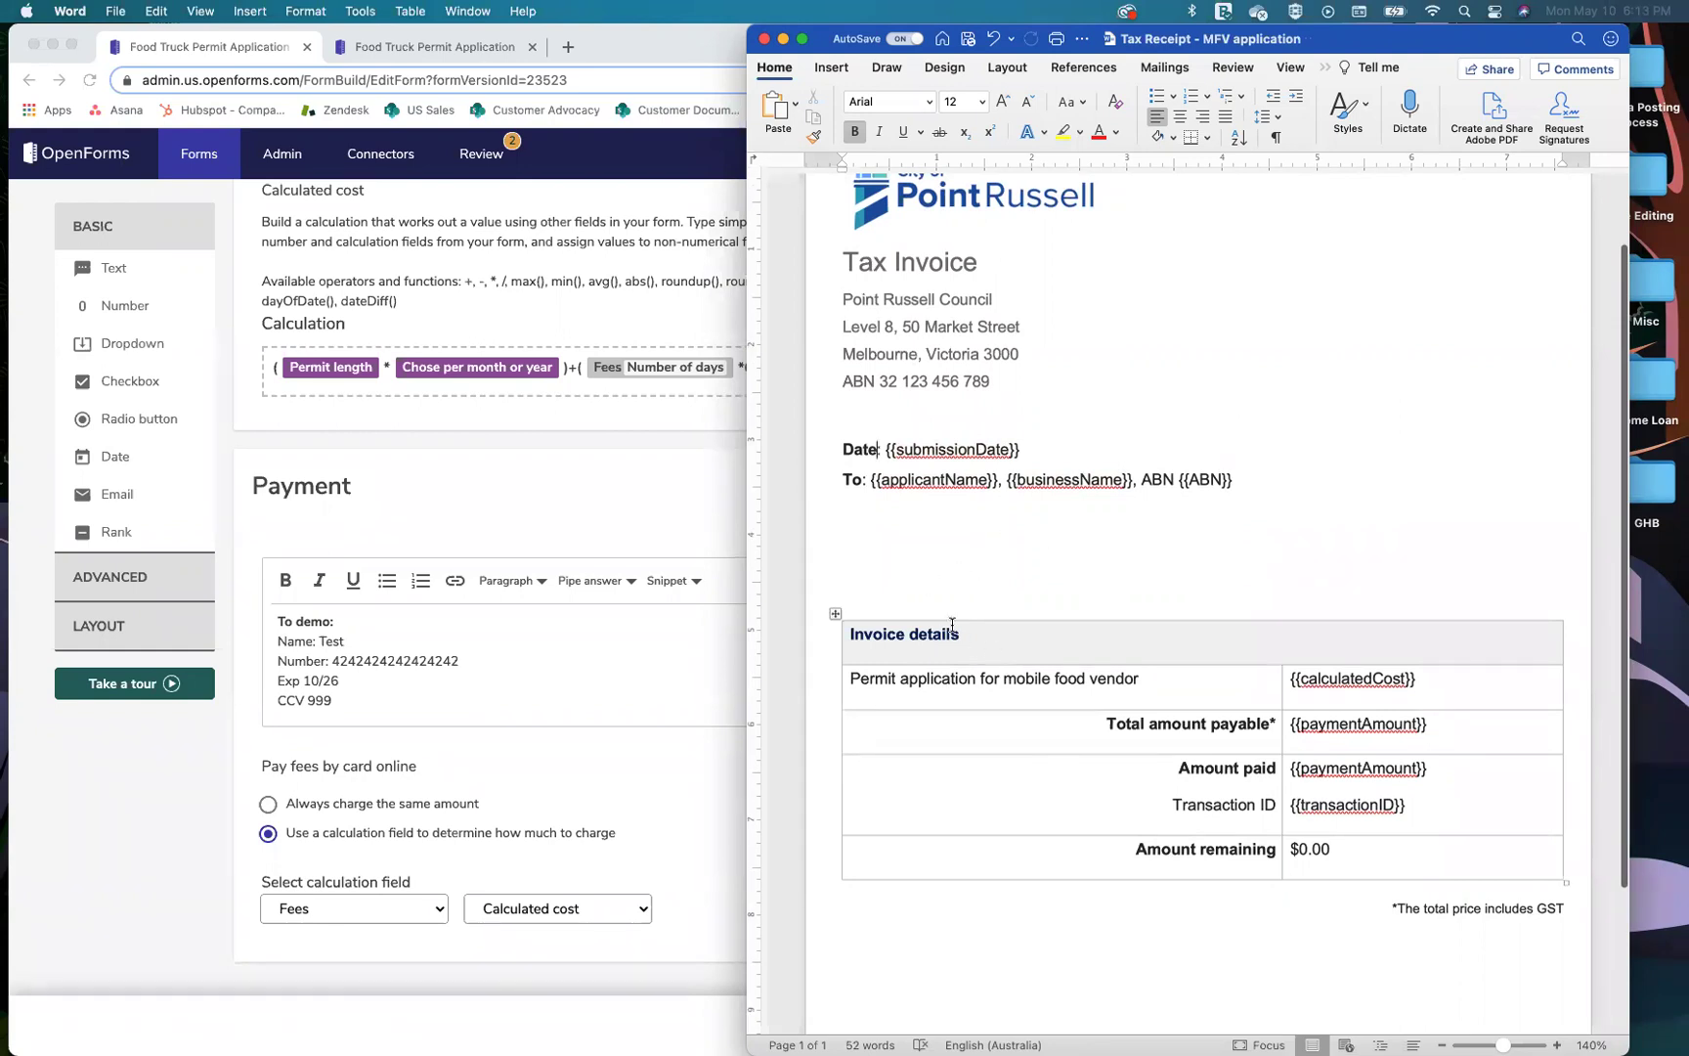
{"action": "scroll", "coordinate": [1025, 712], "scroll_direction": "down", "scroll_amount": 3}
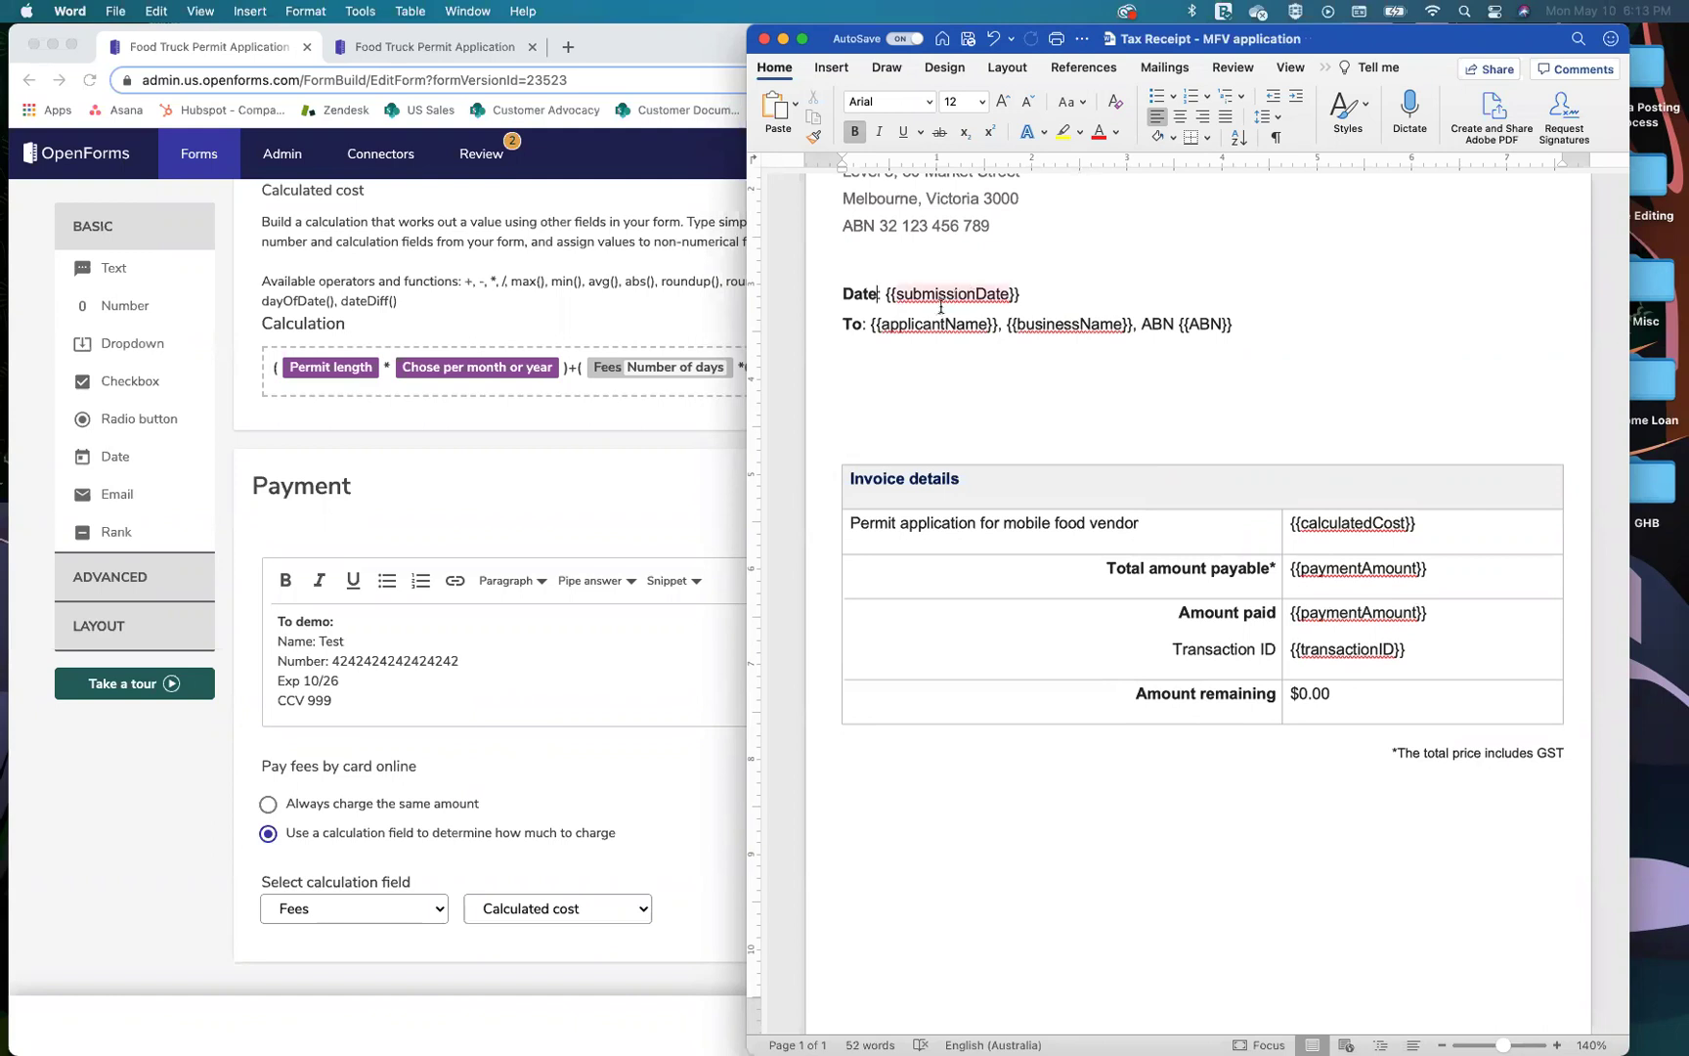
{"action": "scroll", "coordinate": [997, 361], "scroll_direction": "up", "scroll_amount": 4}
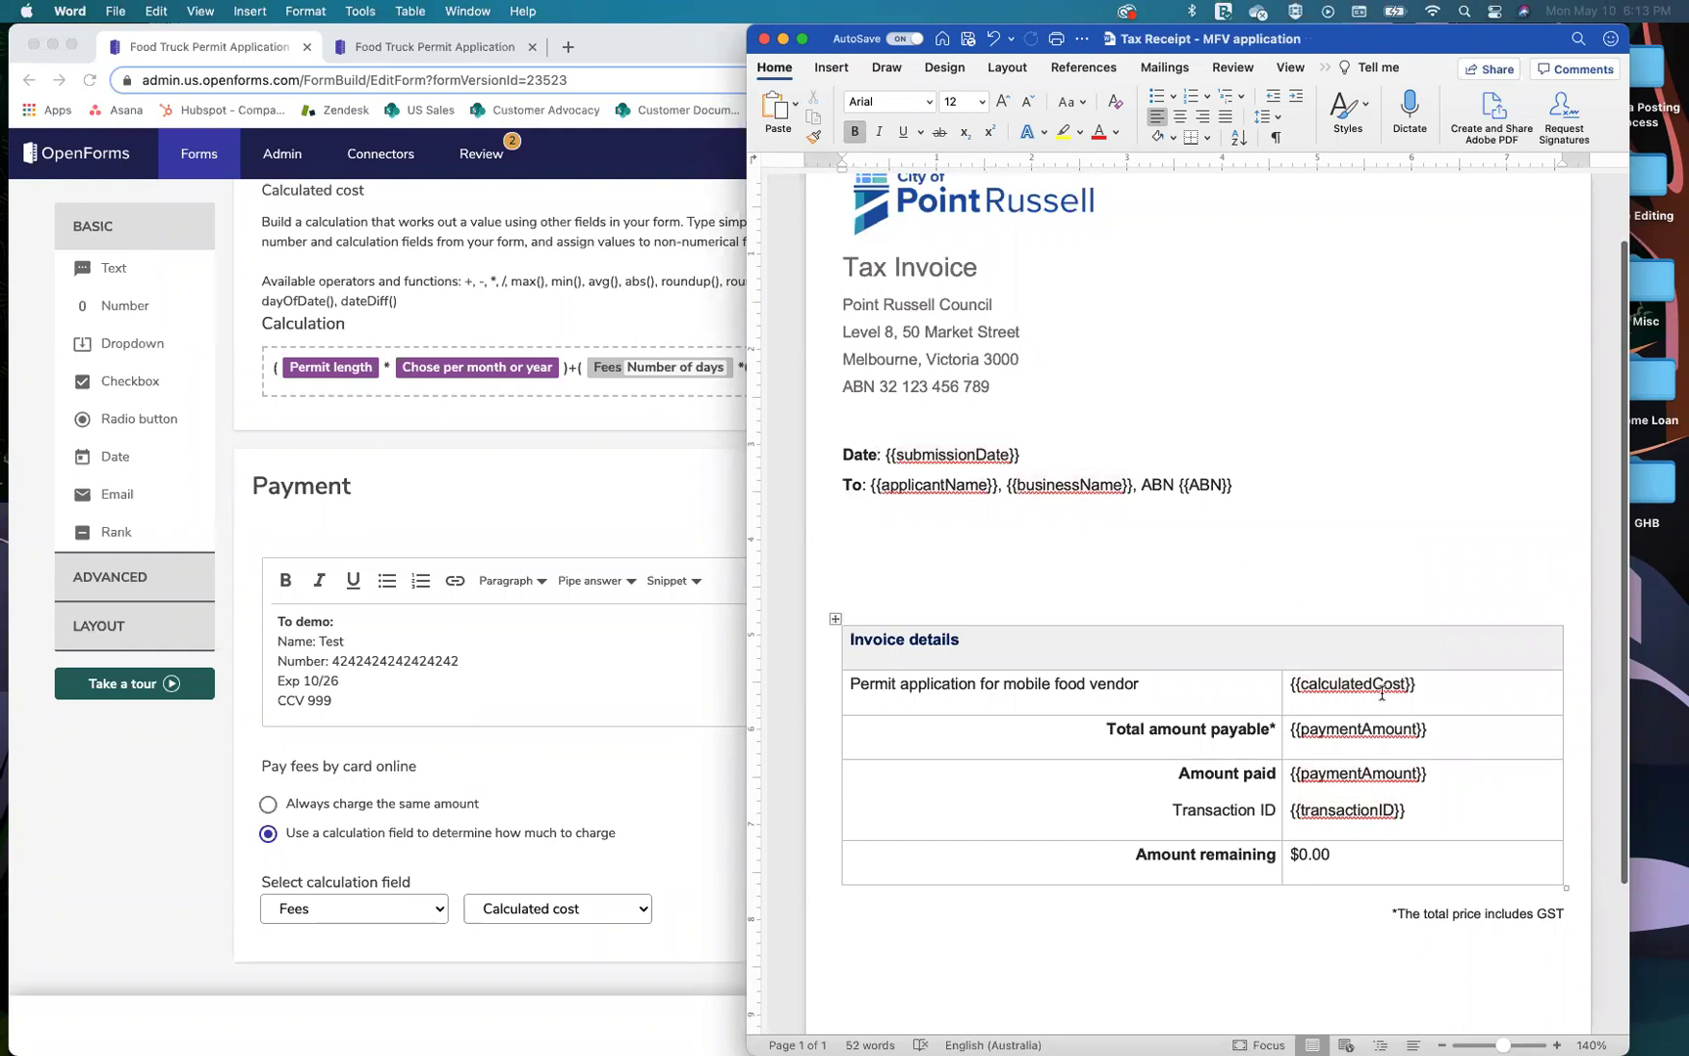
Step: Switch back to the Food Truck Permit Application form in Chrome and open its Form documents settings
{"action": "left_click", "coordinate": [506, 486]}
{"action": "scroll", "coordinate": [565, 587], "scroll_direction": "up", "scroll_amount": 15}
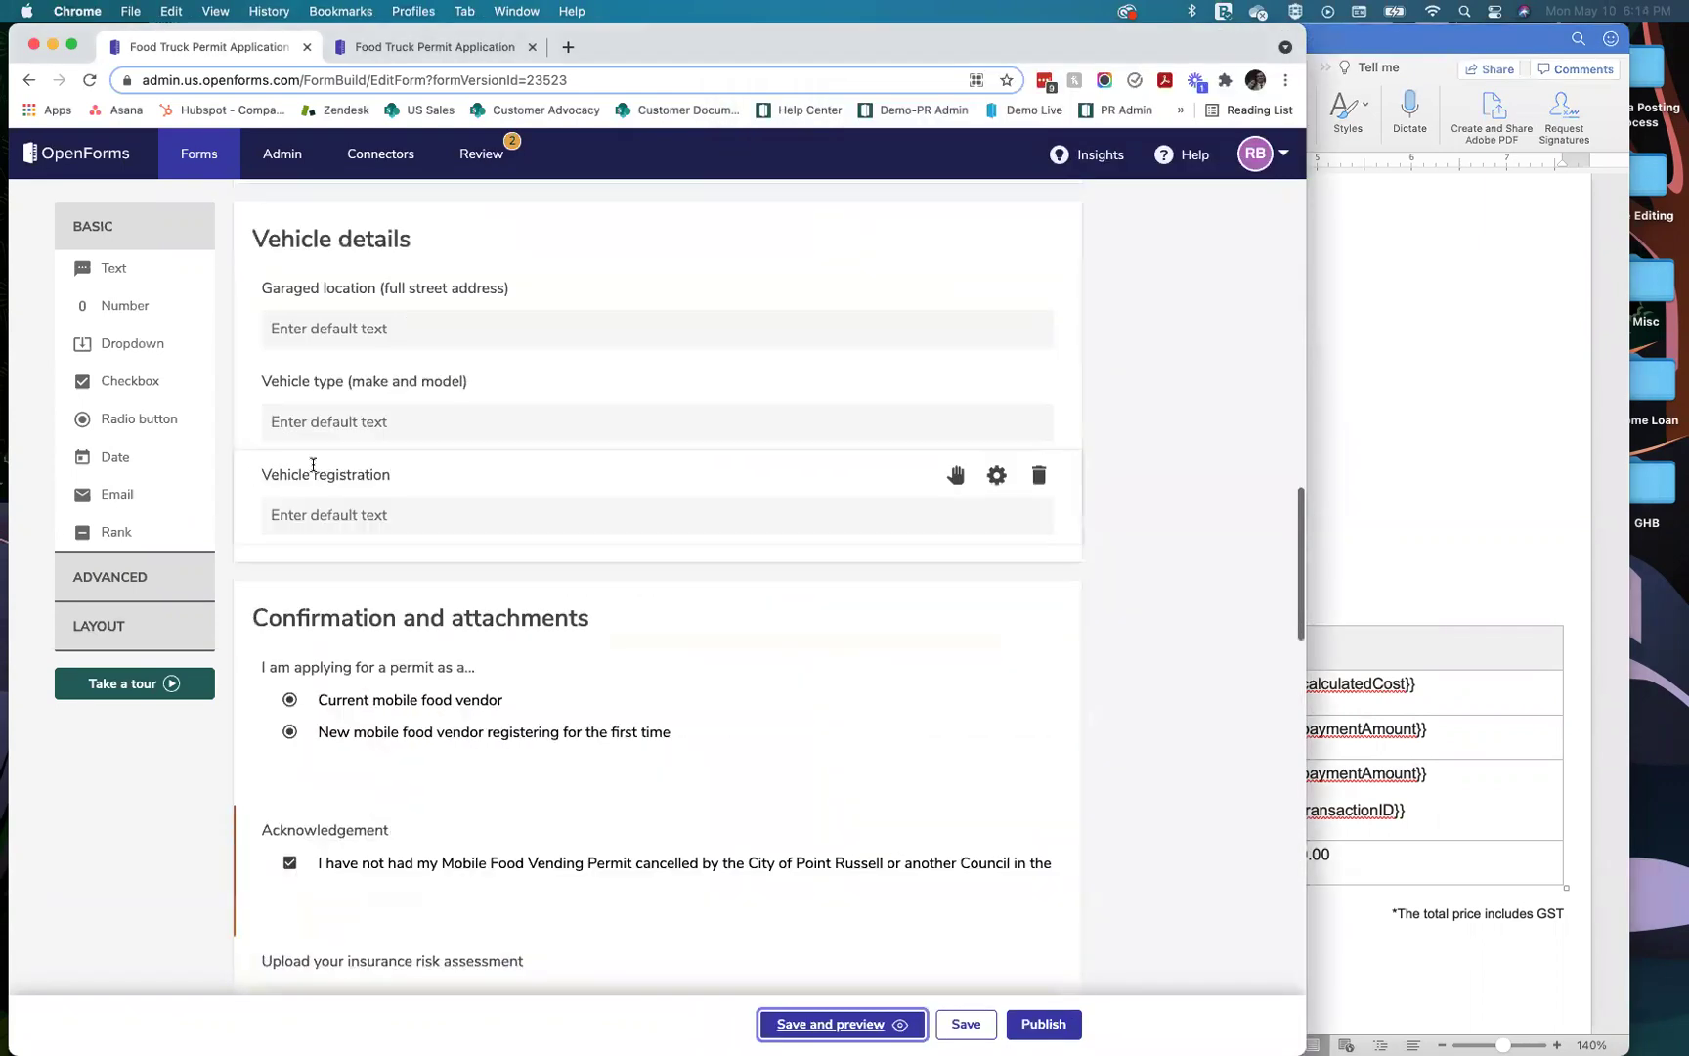
{"action": "left_click", "coordinate": [1414, 881]}
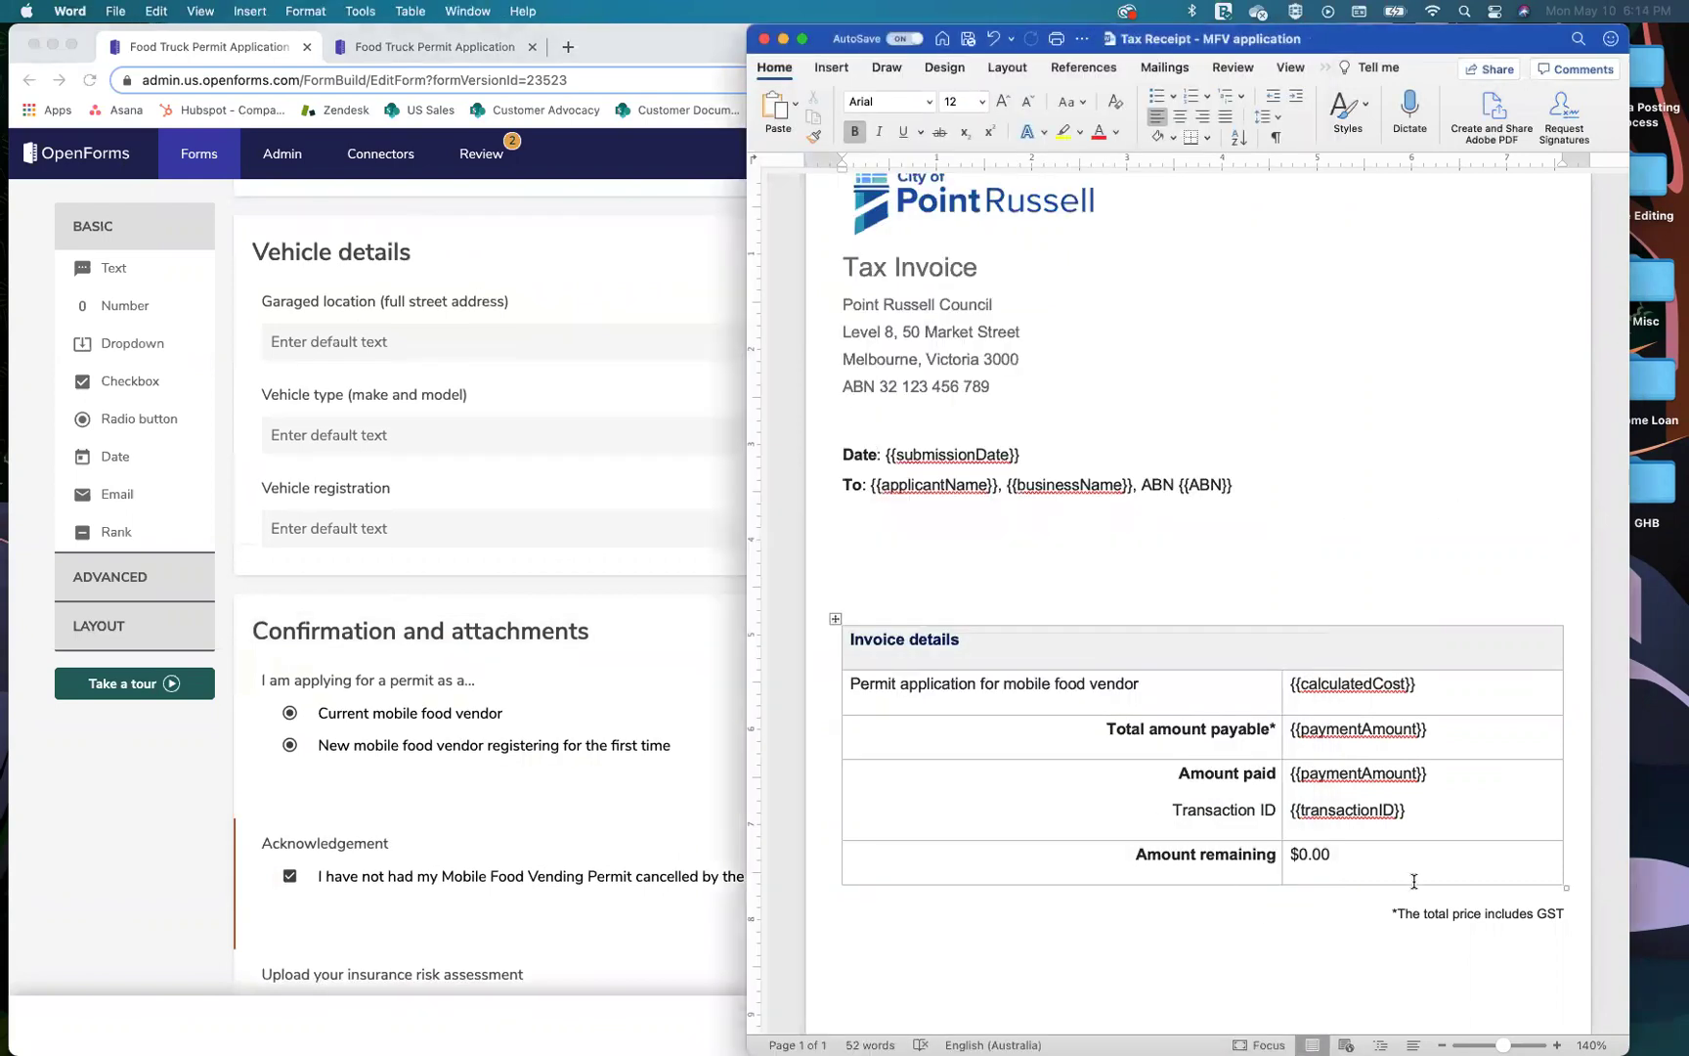
{"action": "left_click", "coordinate": [584, 587]}
{"action": "scroll", "coordinate": [584, 587], "scroll_direction": "up", "scroll_amount": 15}
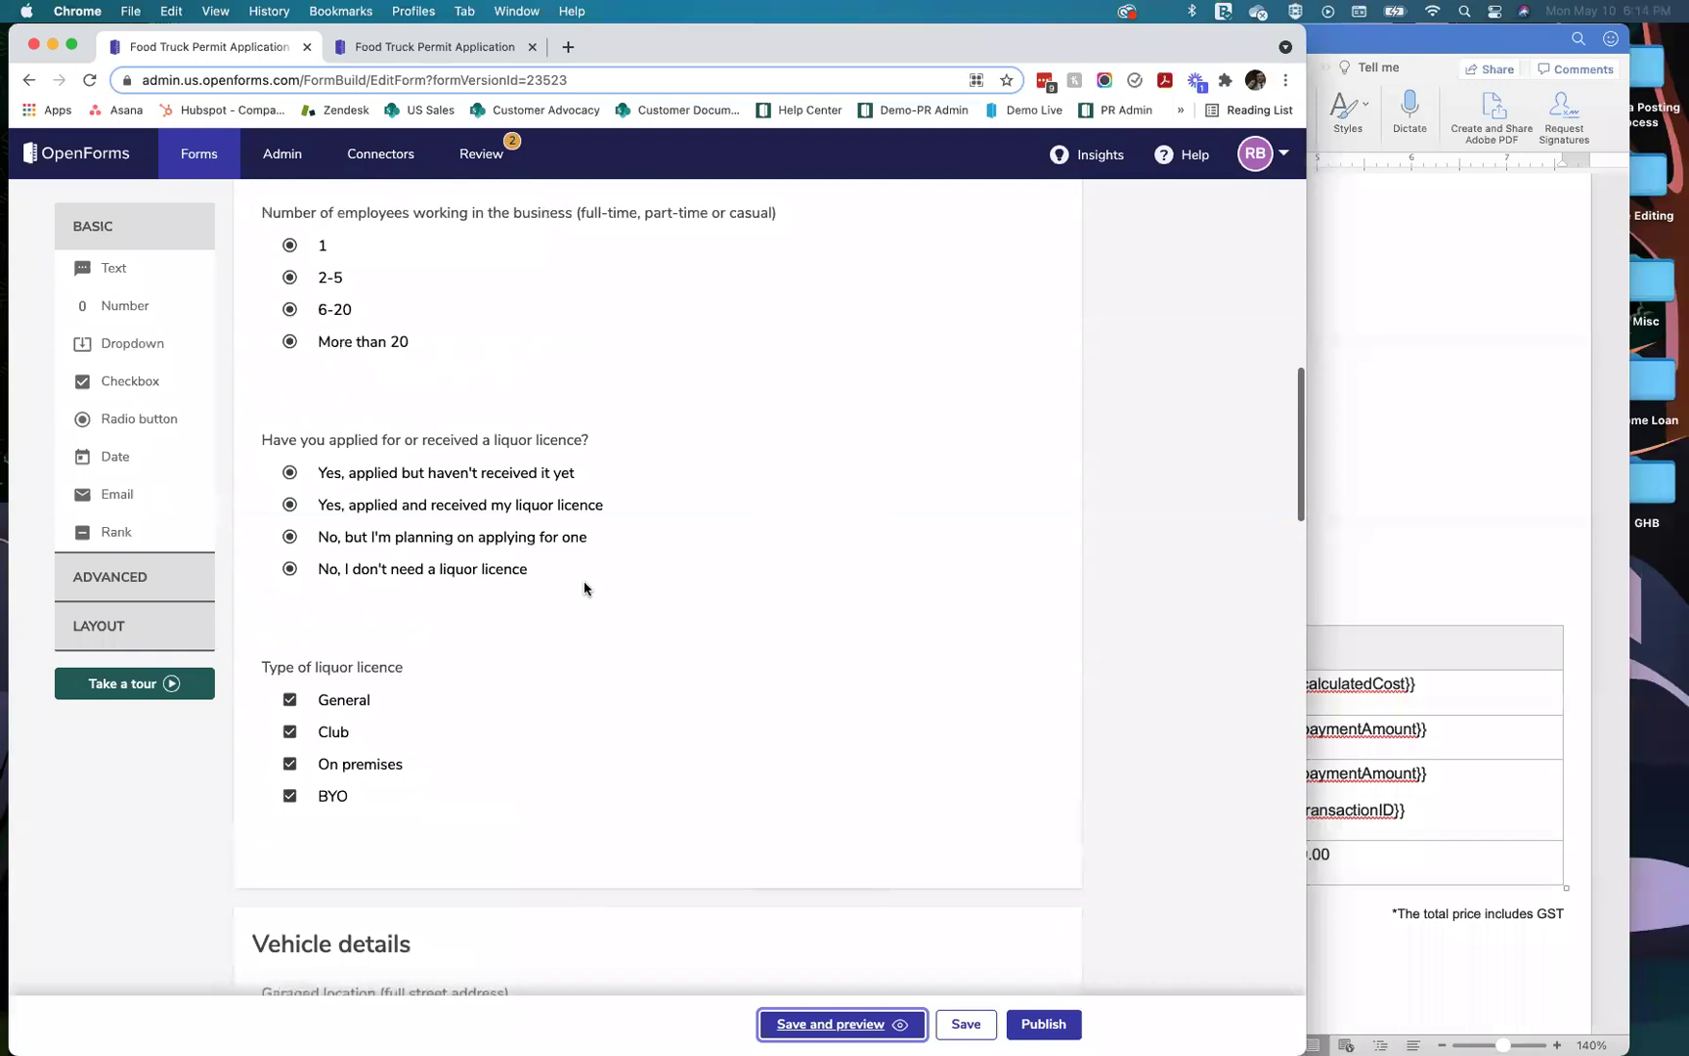
{"action": "scroll", "coordinate": [584, 587], "scroll_direction": "up", "scroll_amount": 8}
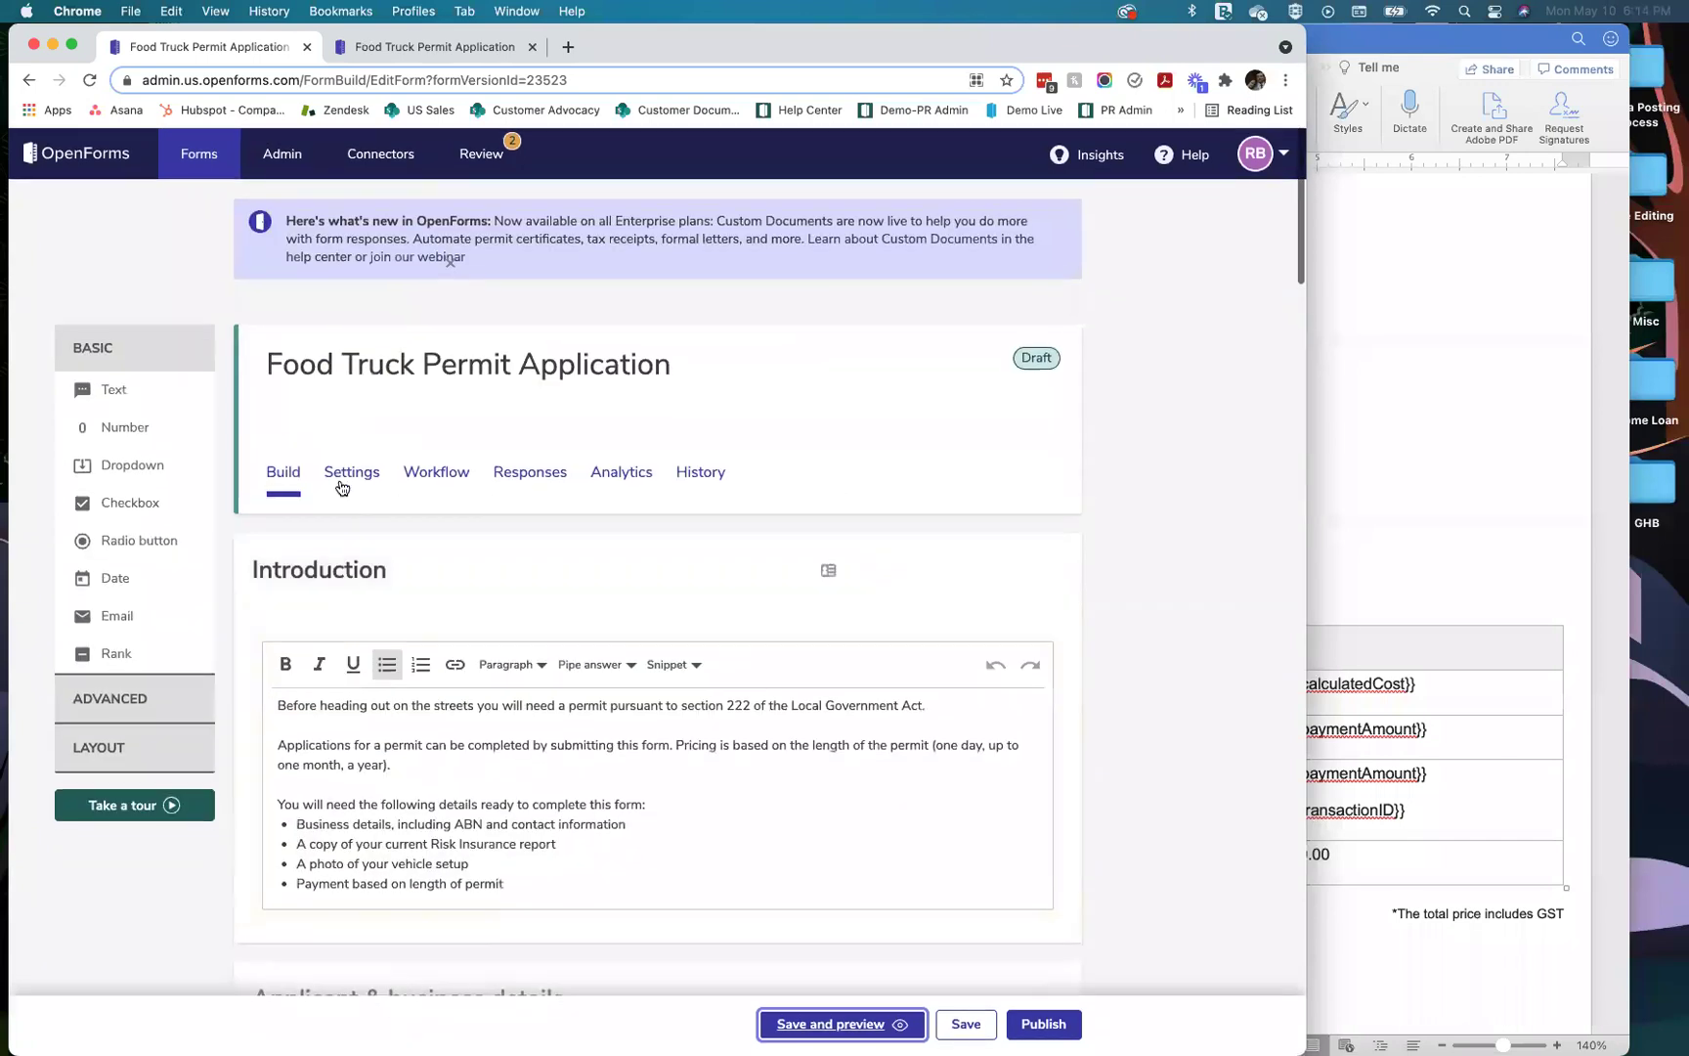
{"action": "left_click", "coordinate": [342, 474]}
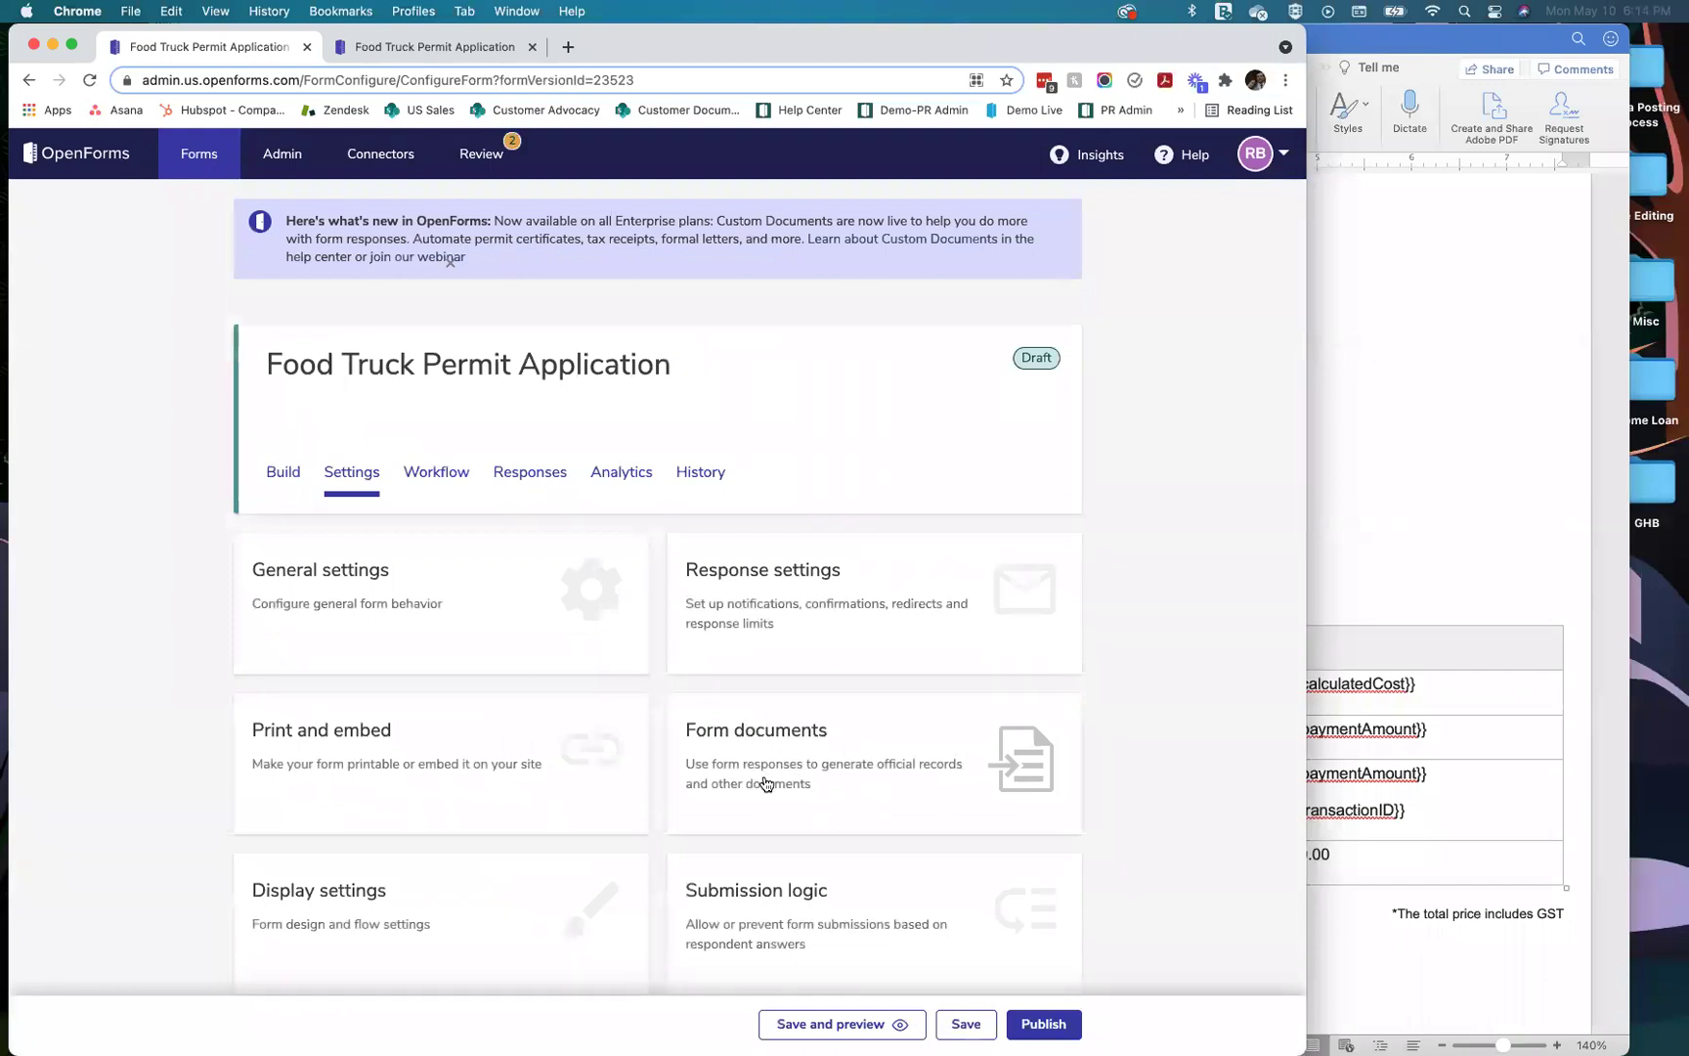
{"action": "left_click", "coordinate": [765, 782]}
{"action": "scroll", "coordinate": [763, 777], "scroll_direction": "down", "scroll_amount": 2}
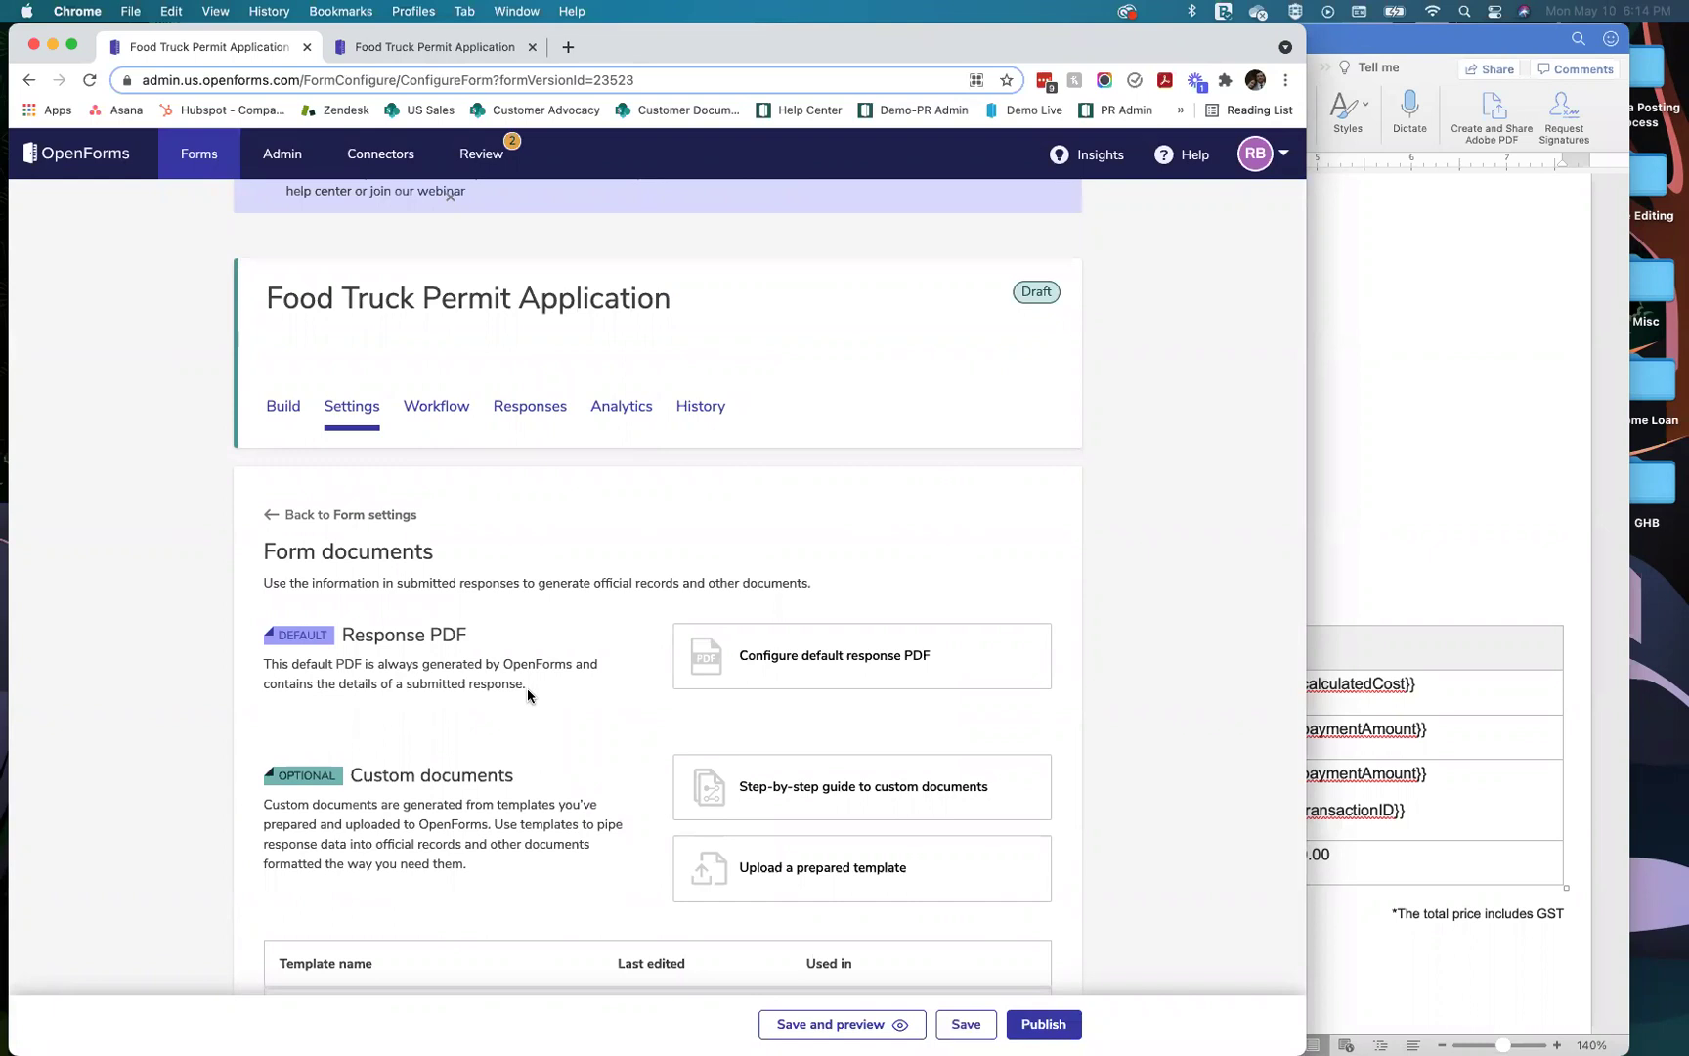
Step: Switch to Acrobat, look over the first page of the Food Truck submission receipt PDF, and hide Acrobat
{"action": "key", "text": "super+Tab"}
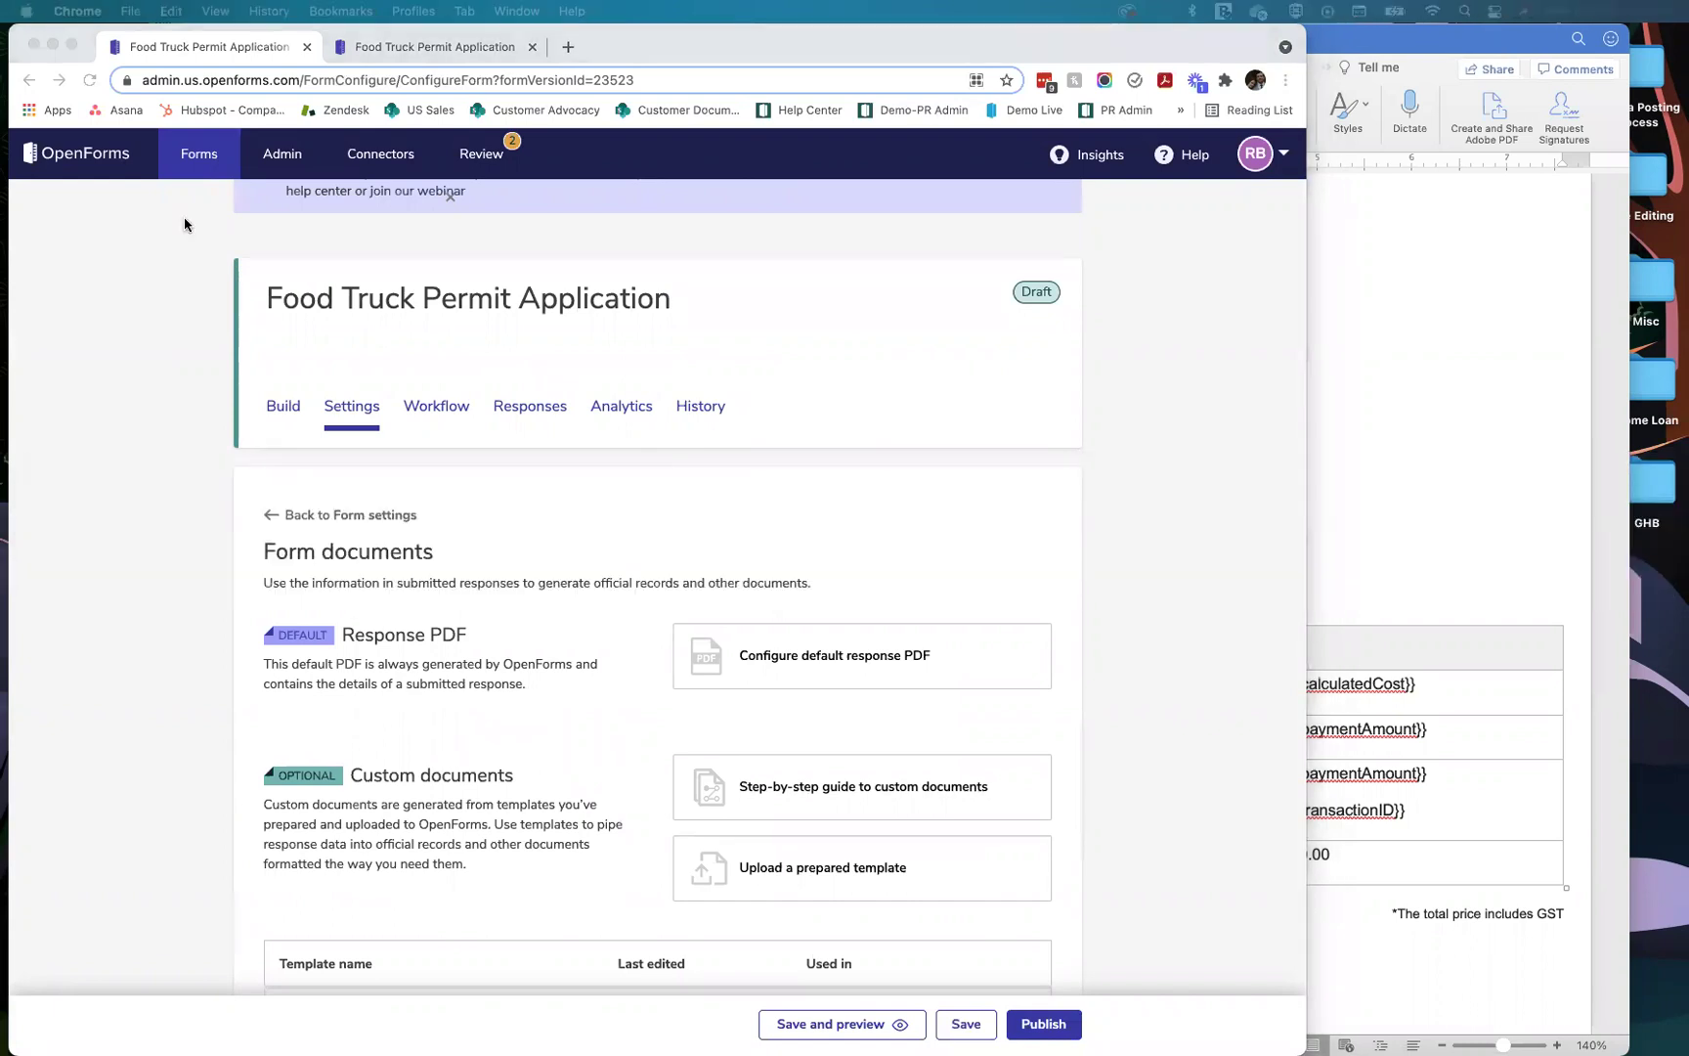
{"action": "key", "text": "super+Tab"}
{"action": "scroll", "coordinate": [804, 486], "scroll_direction": "up", "scroll_amount": 15}
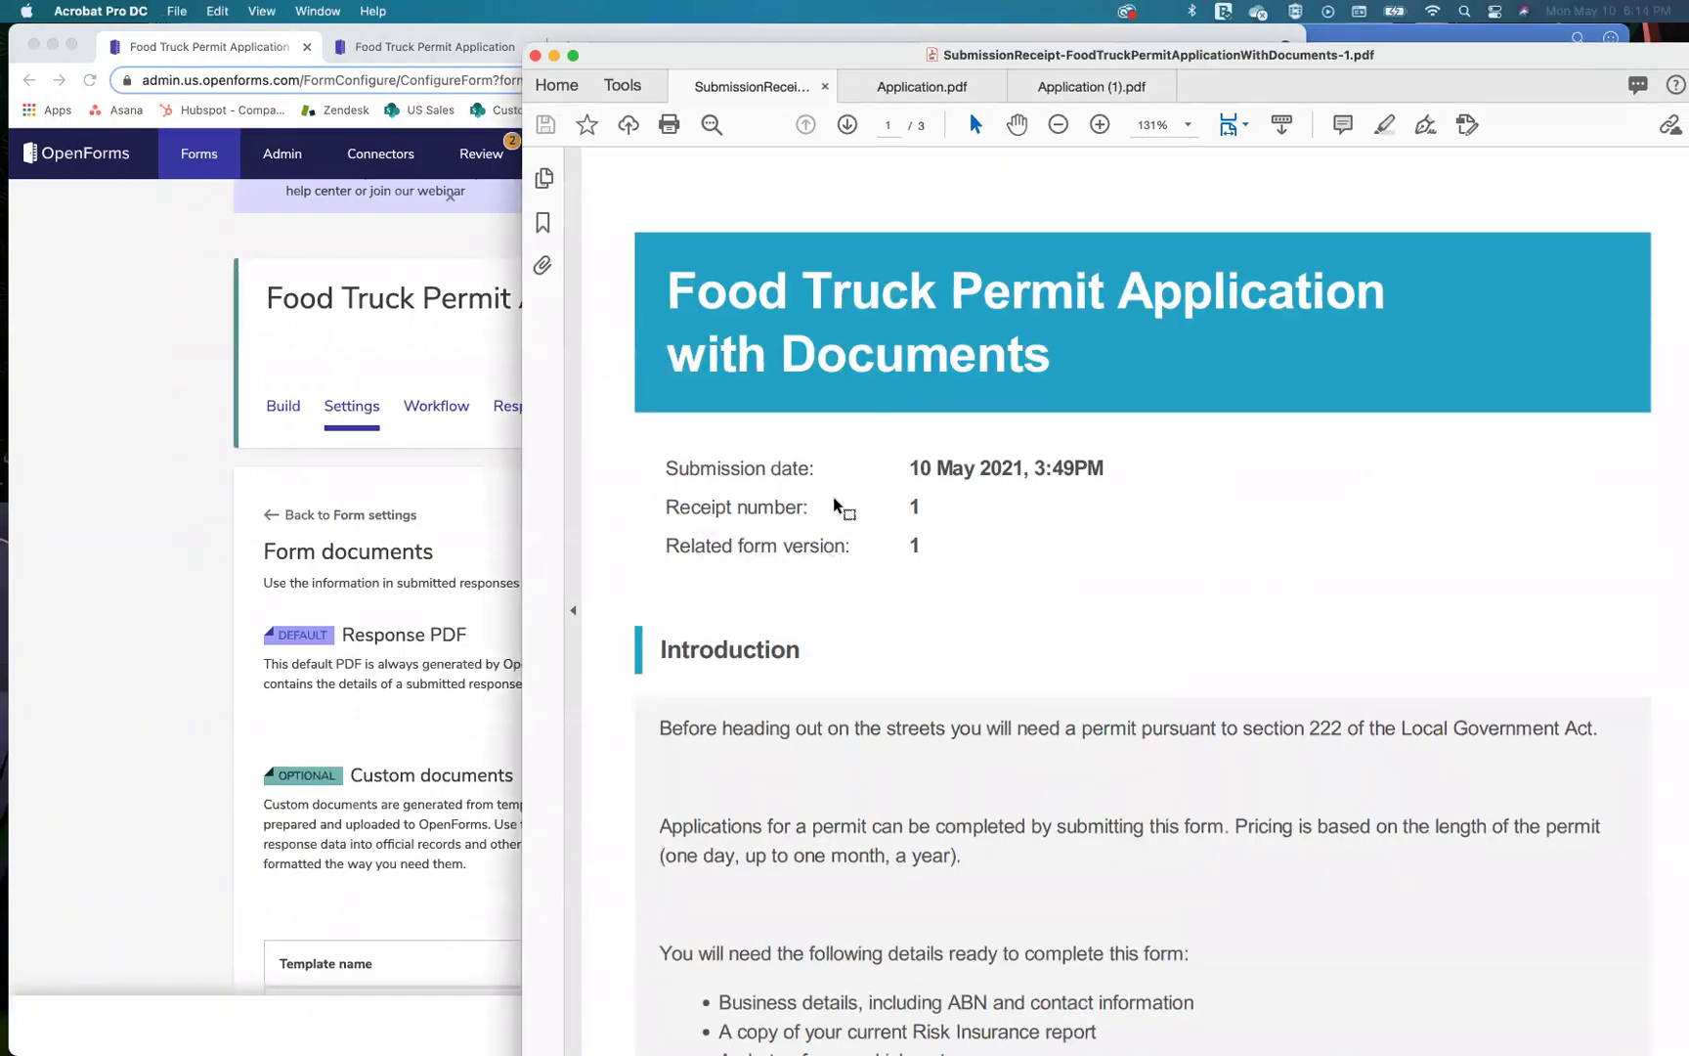
{"action": "scroll", "coordinate": [836, 508], "scroll_direction": "down", "scroll_amount": 5}
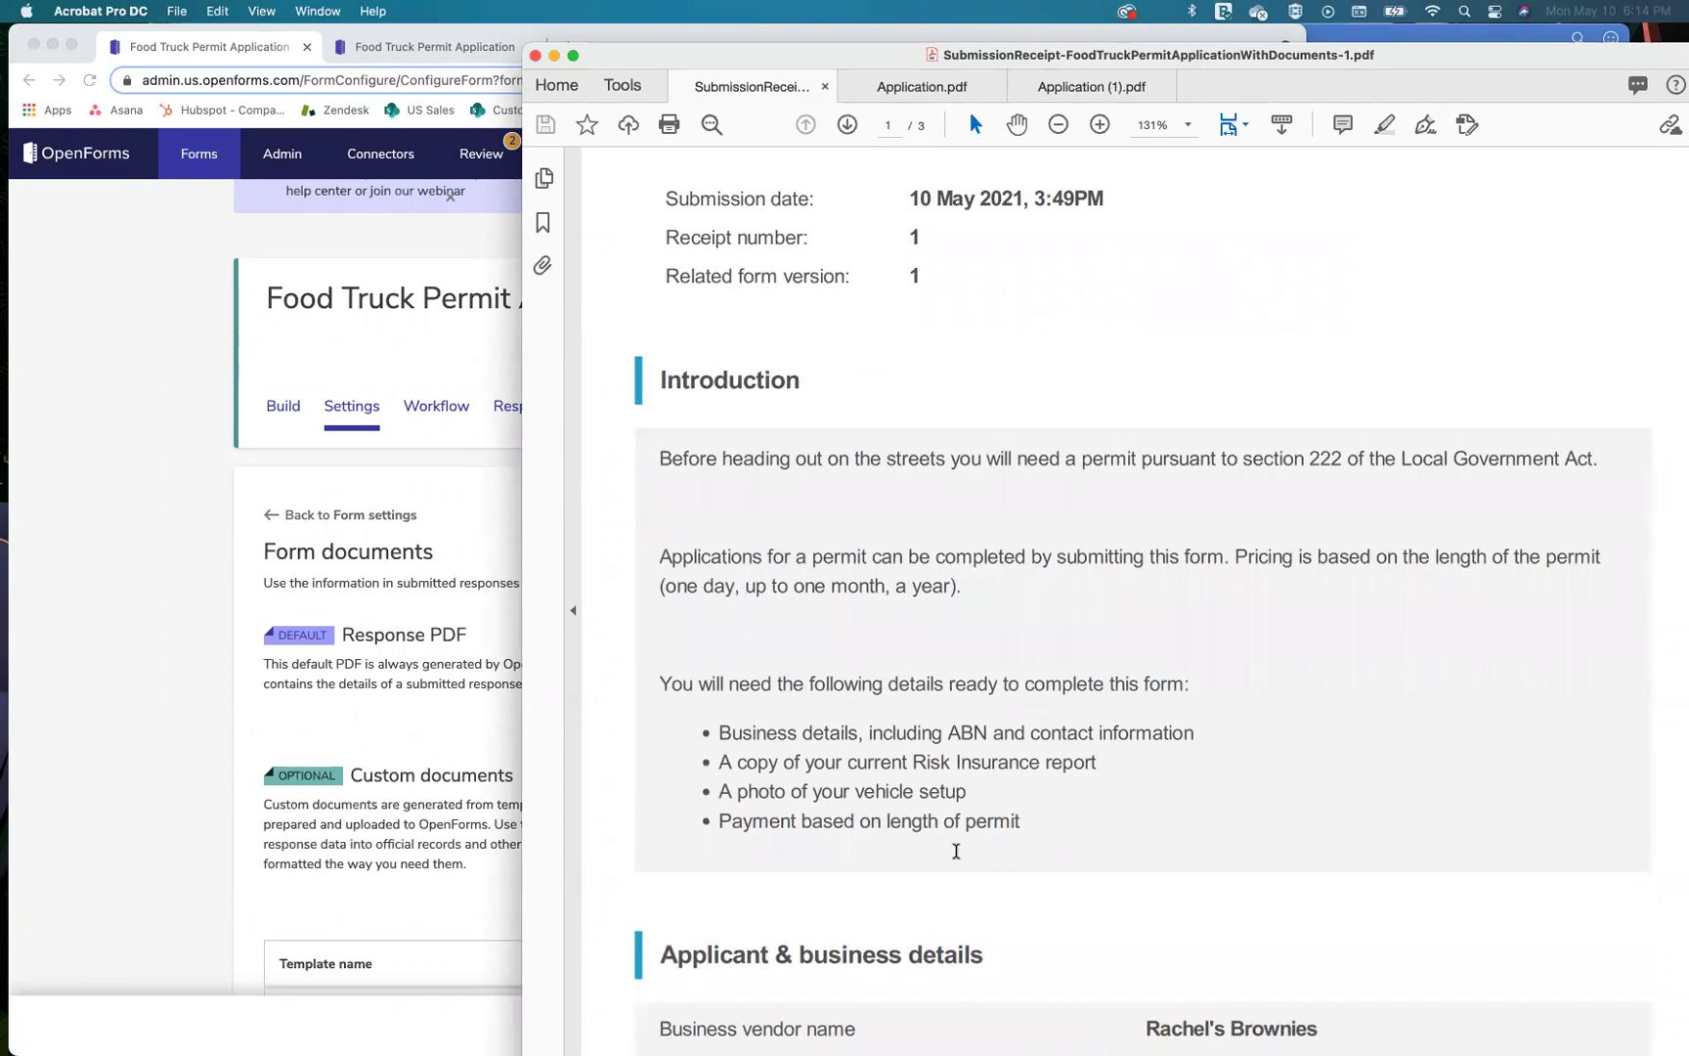
{"action": "left_click_drag", "start_coordinate": [995, 57], "coordinate": [914, 39]}
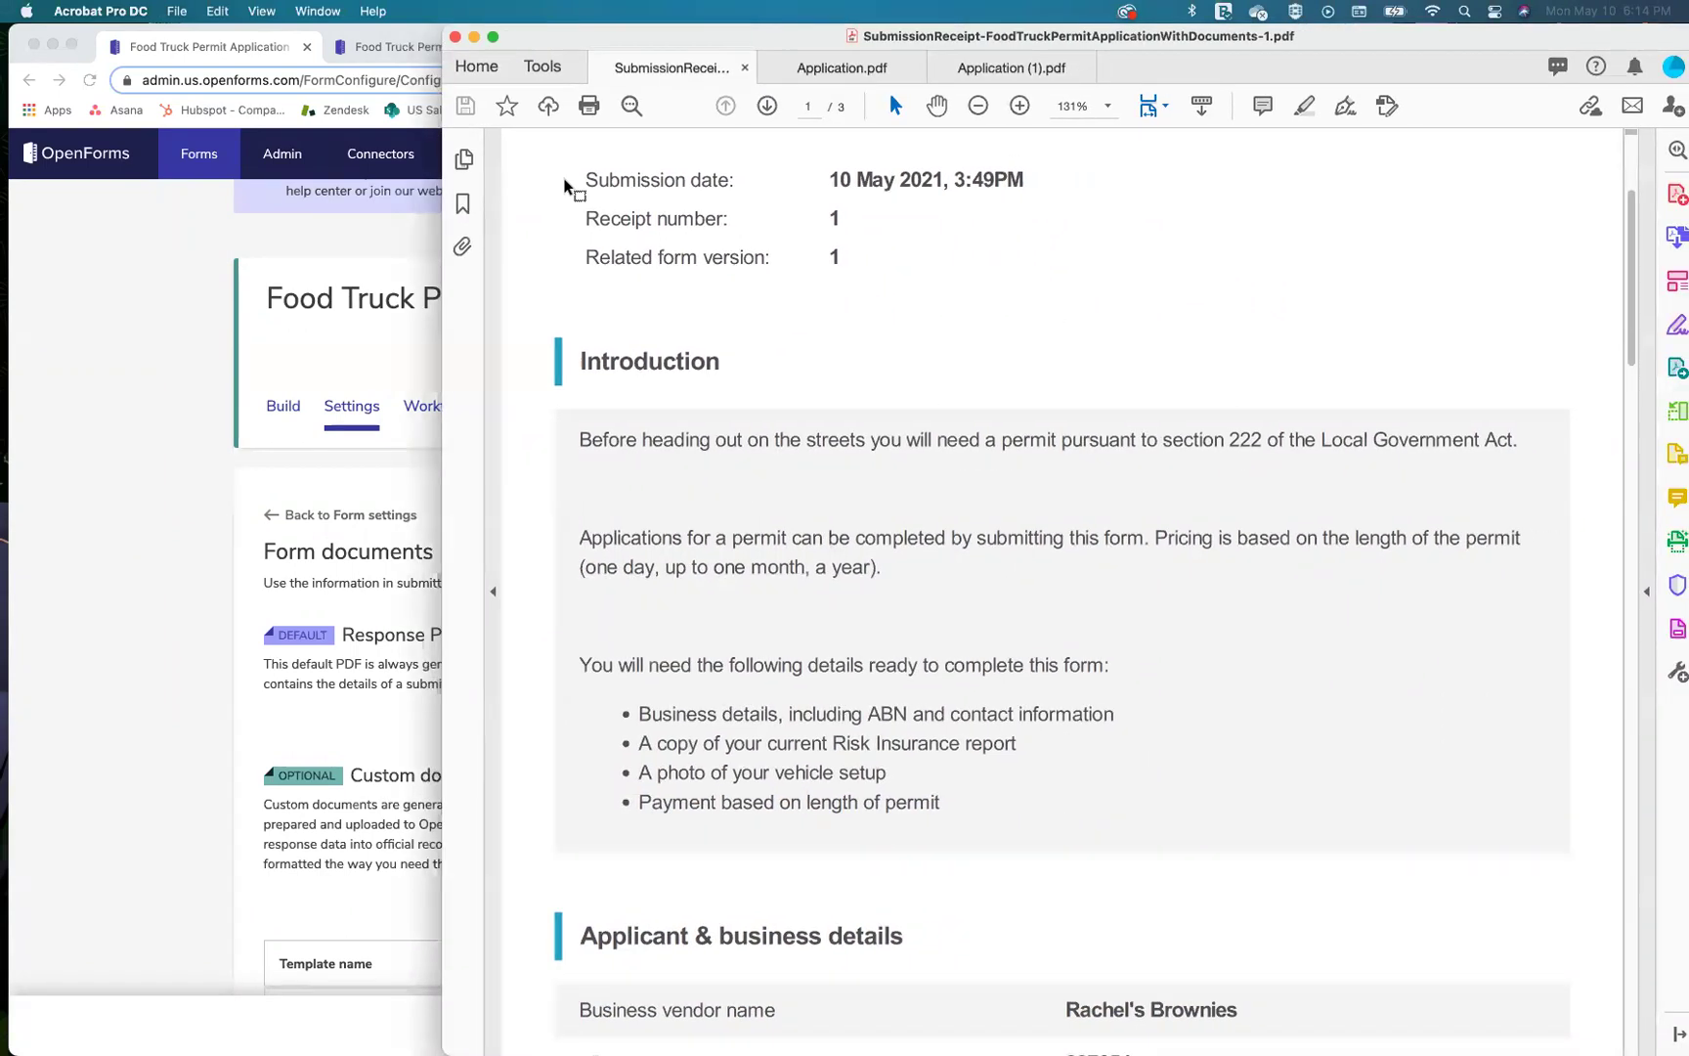
{"action": "left_click_drag", "start_coordinate": [796, 67], "coordinate": [765, 67]}
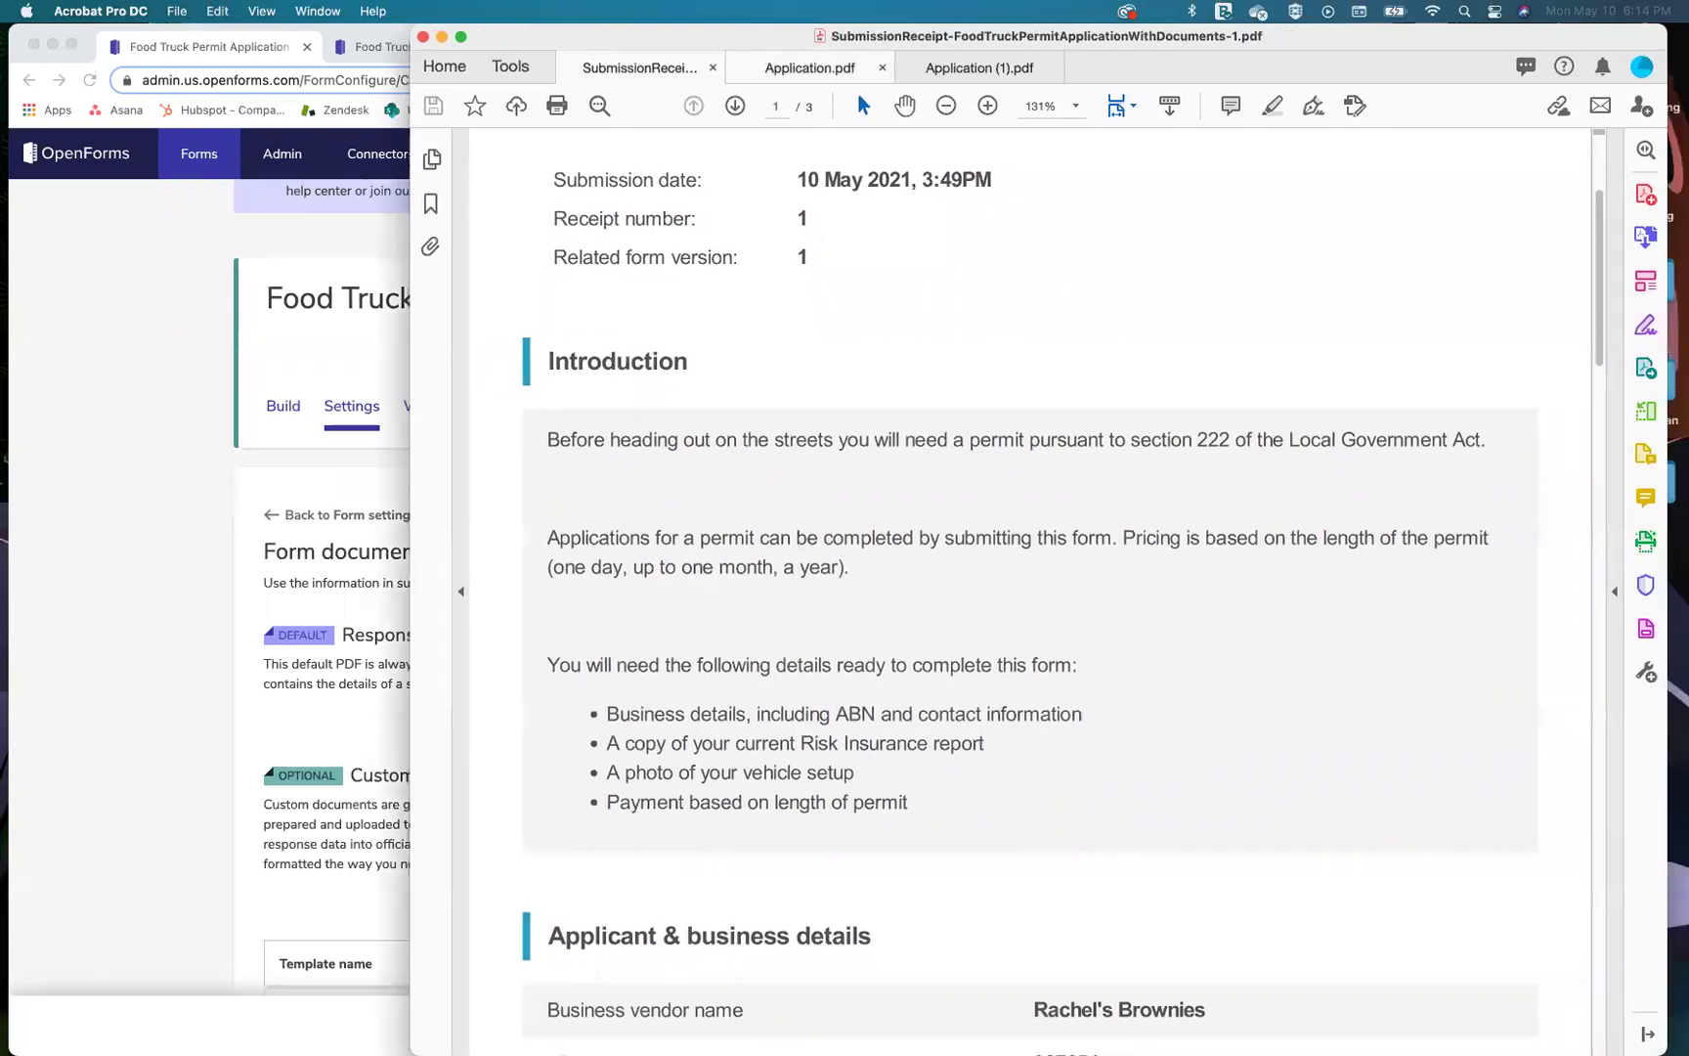
{"action": "key", "text": "super+h"}
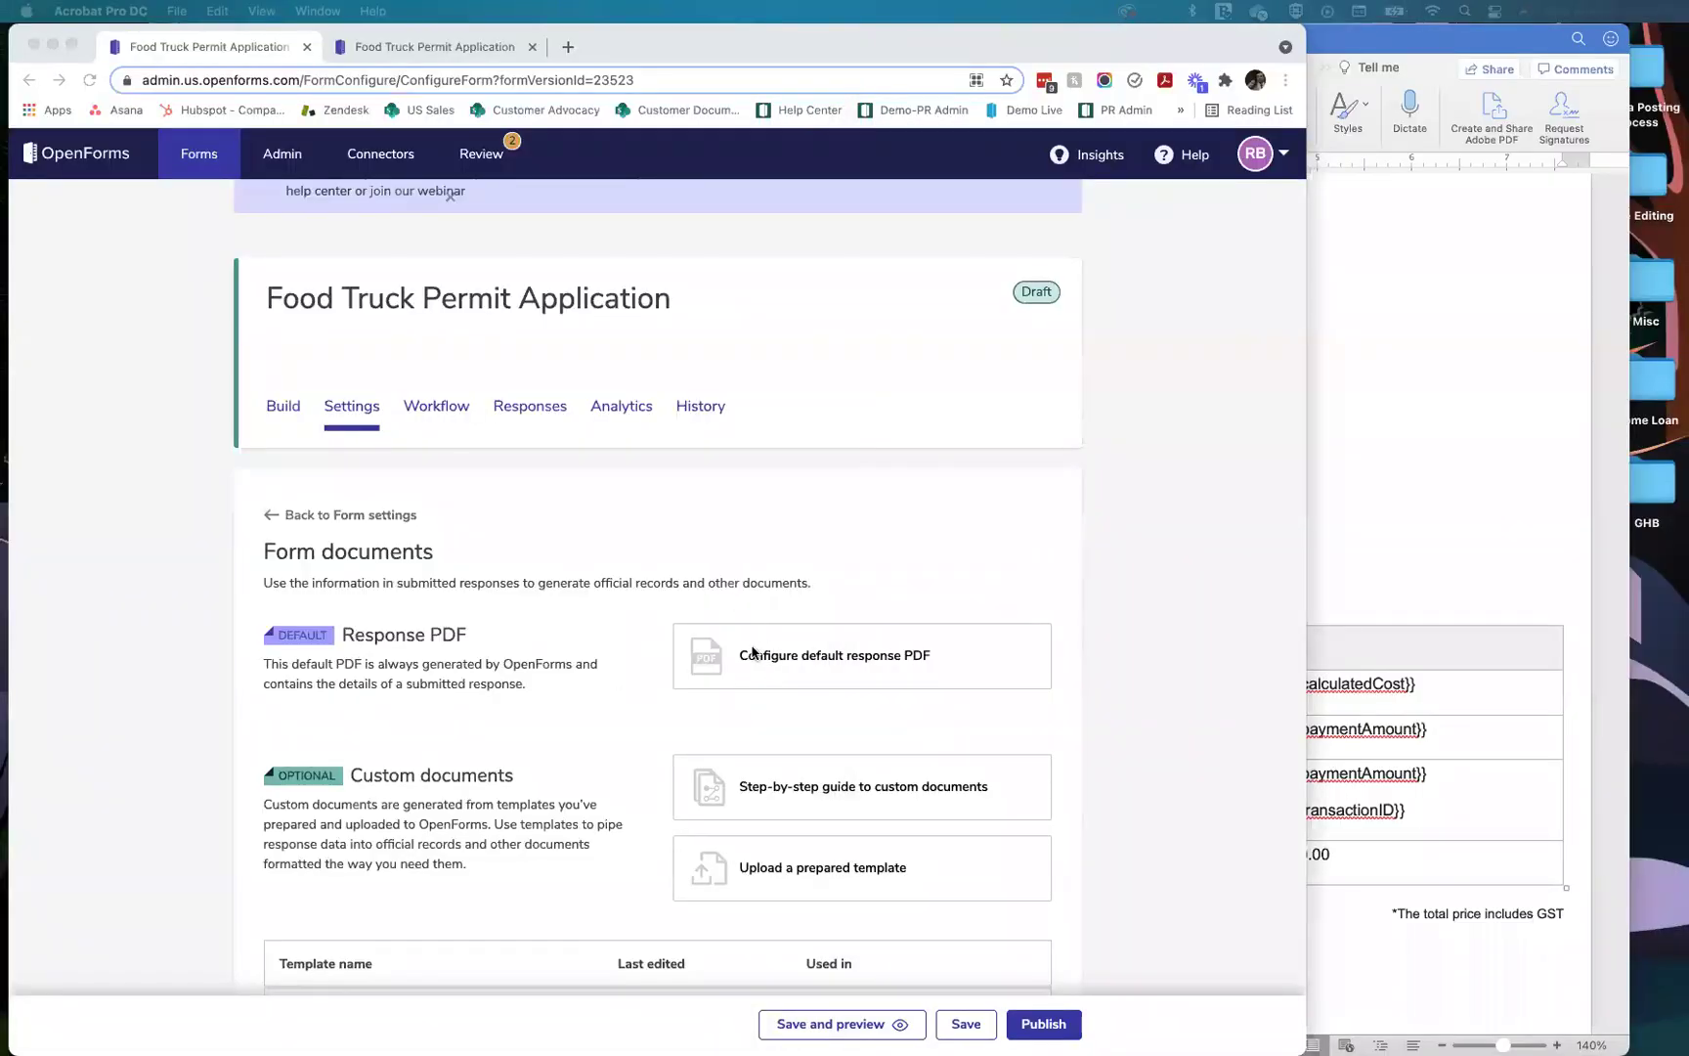
Step: Delete the Tax Receipt template from the form's custom documents
{"action": "scroll", "coordinate": [591, 686], "scroll_direction": "down", "scroll_amount": 2}
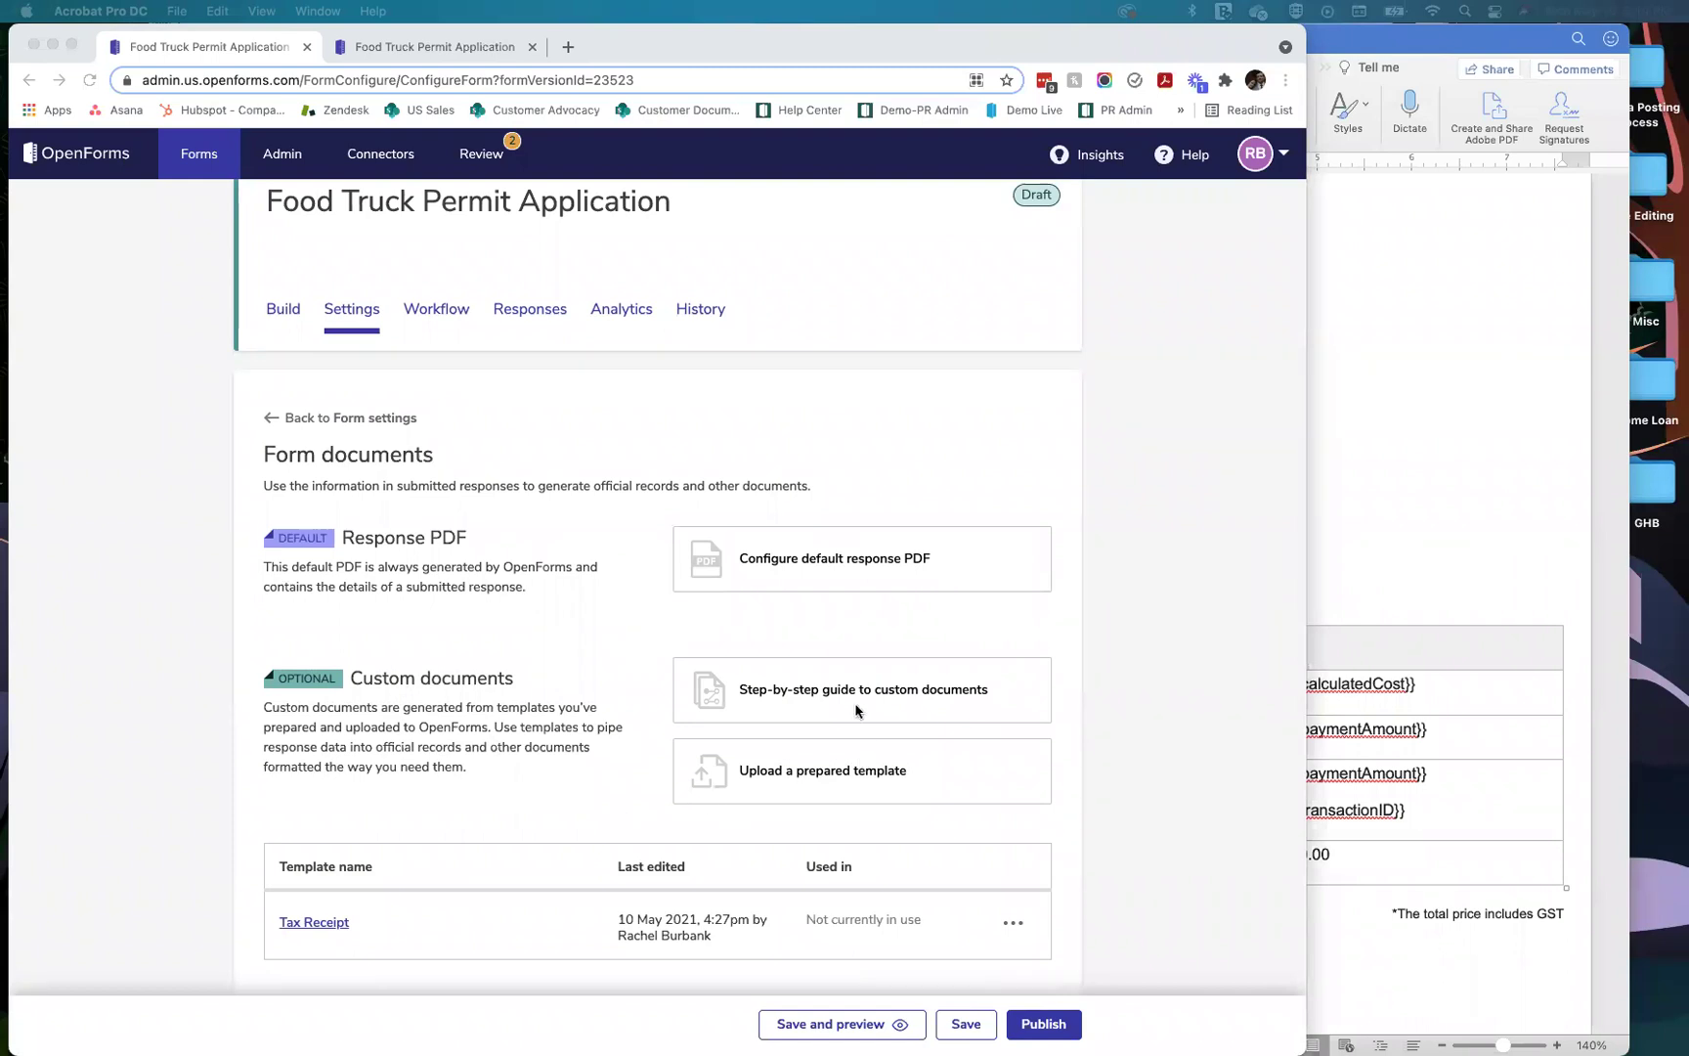
{"action": "scroll", "coordinate": [506, 743], "scroll_direction": "down", "scroll_amount": 2}
{"action": "left_click", "coordinate": [1013, 842]}
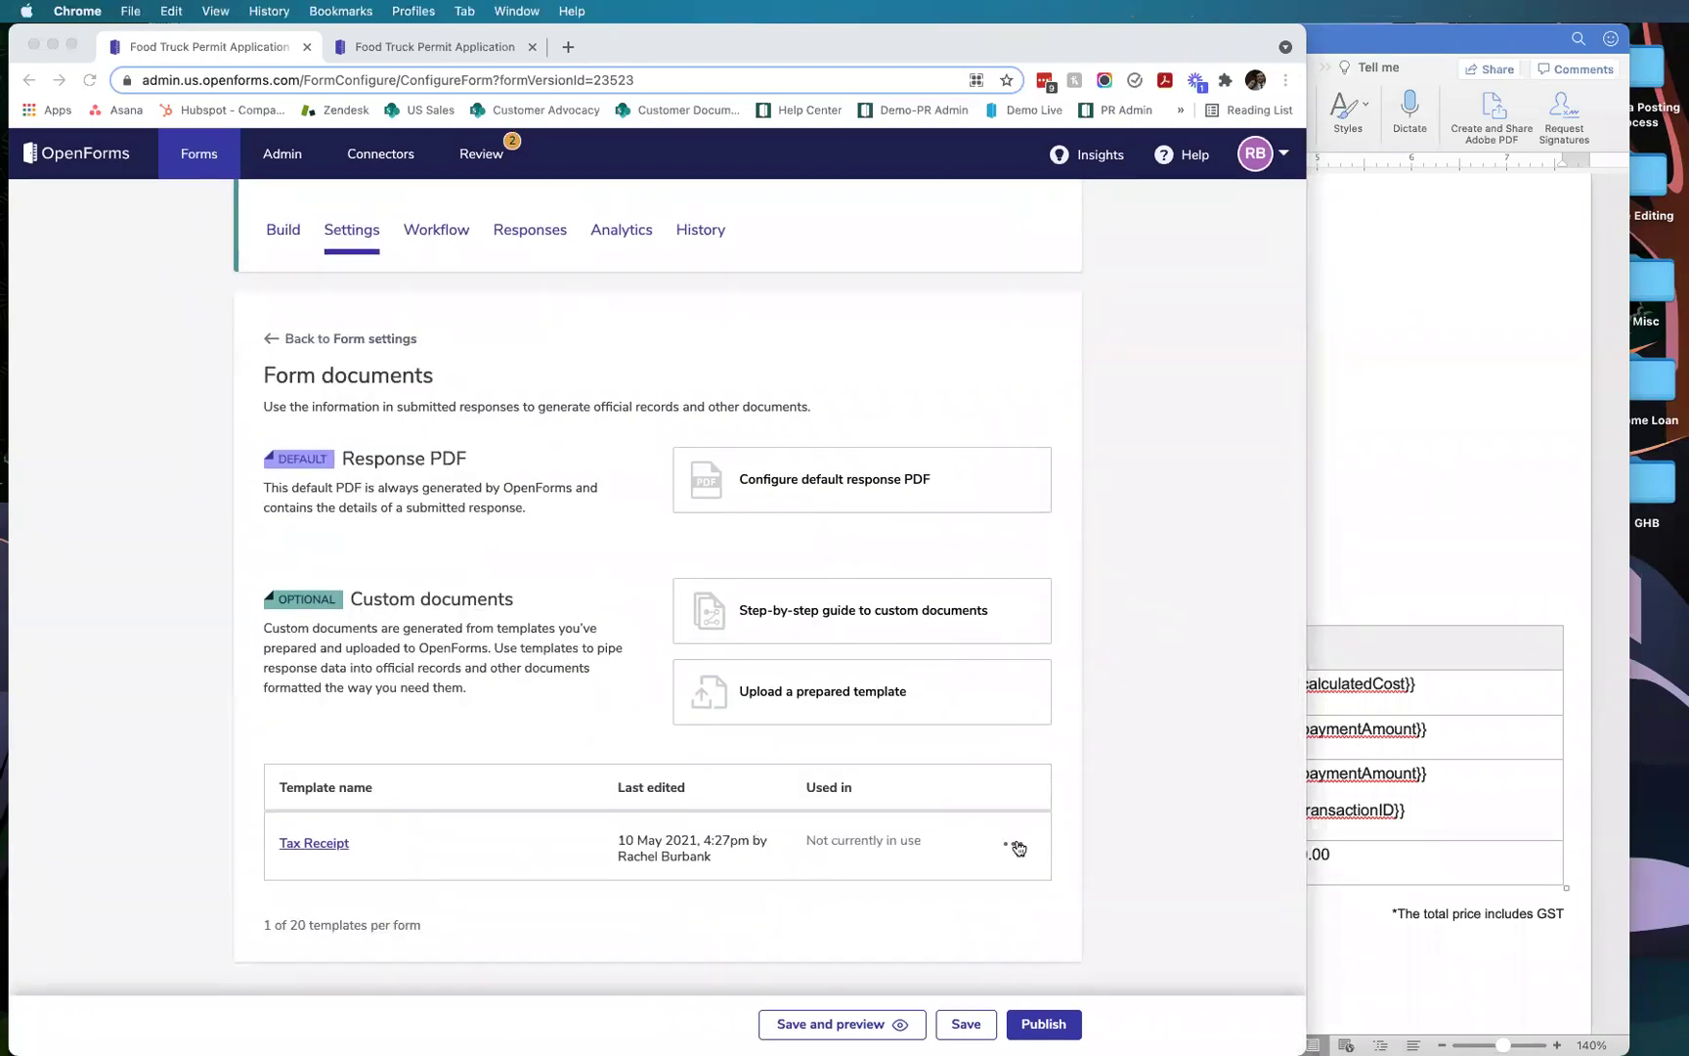
{"action": "left_click", "coordinate": [916, 955]}
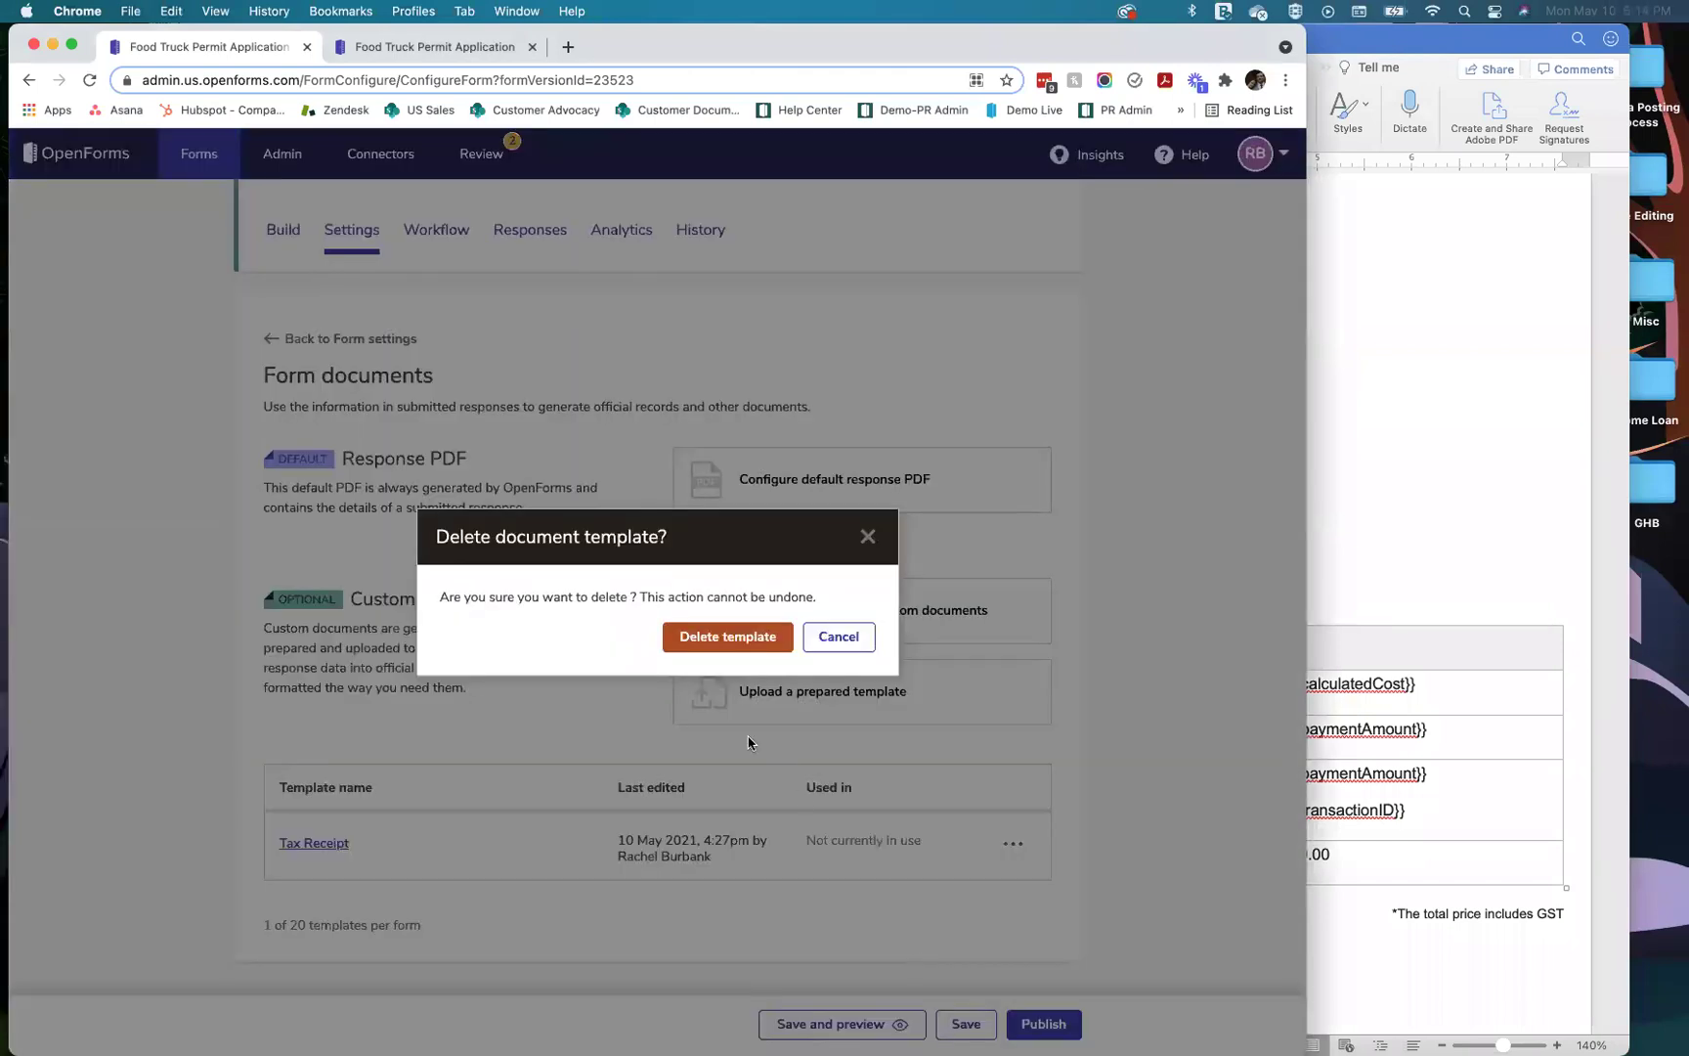
{"action": "left_click", "coordinate": [673, 639]}
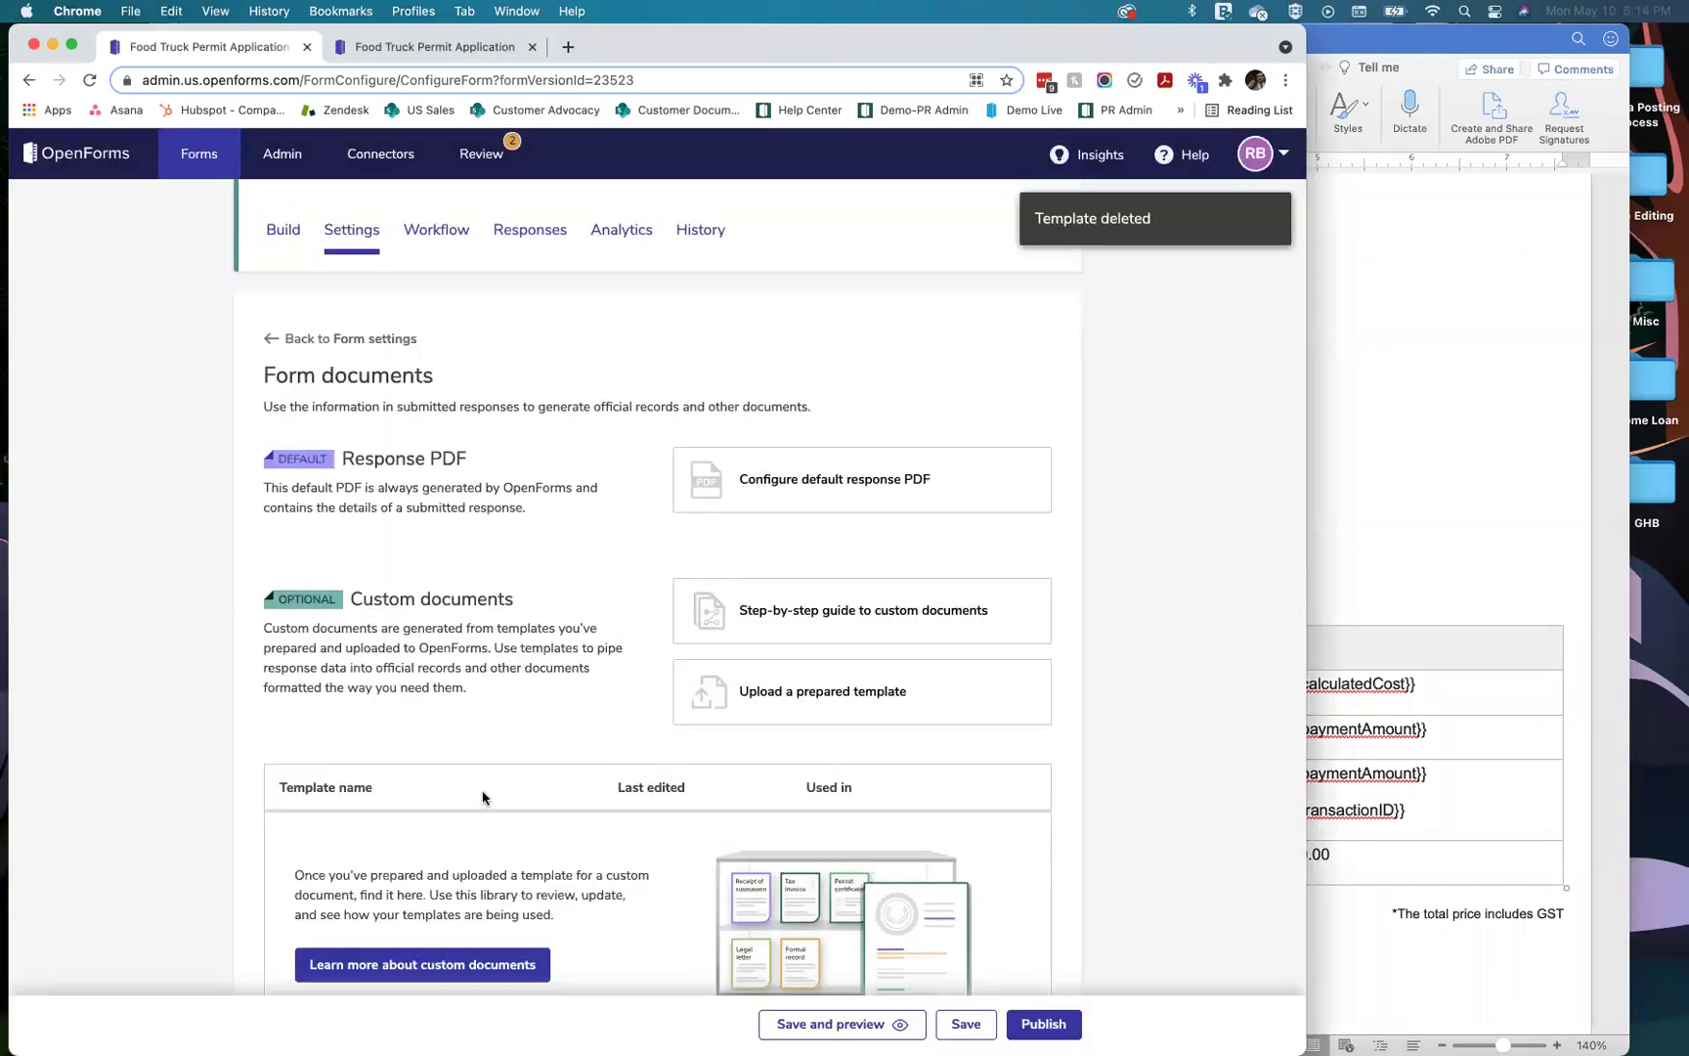
Step: Read the step-by-step guide to custom documents through Step 2 on uploading and mapping templates, and exit the guide
{"action": "scroll", "coordinate": [483, 796], "scroll_direction": "down", "scroll_amount": 5}
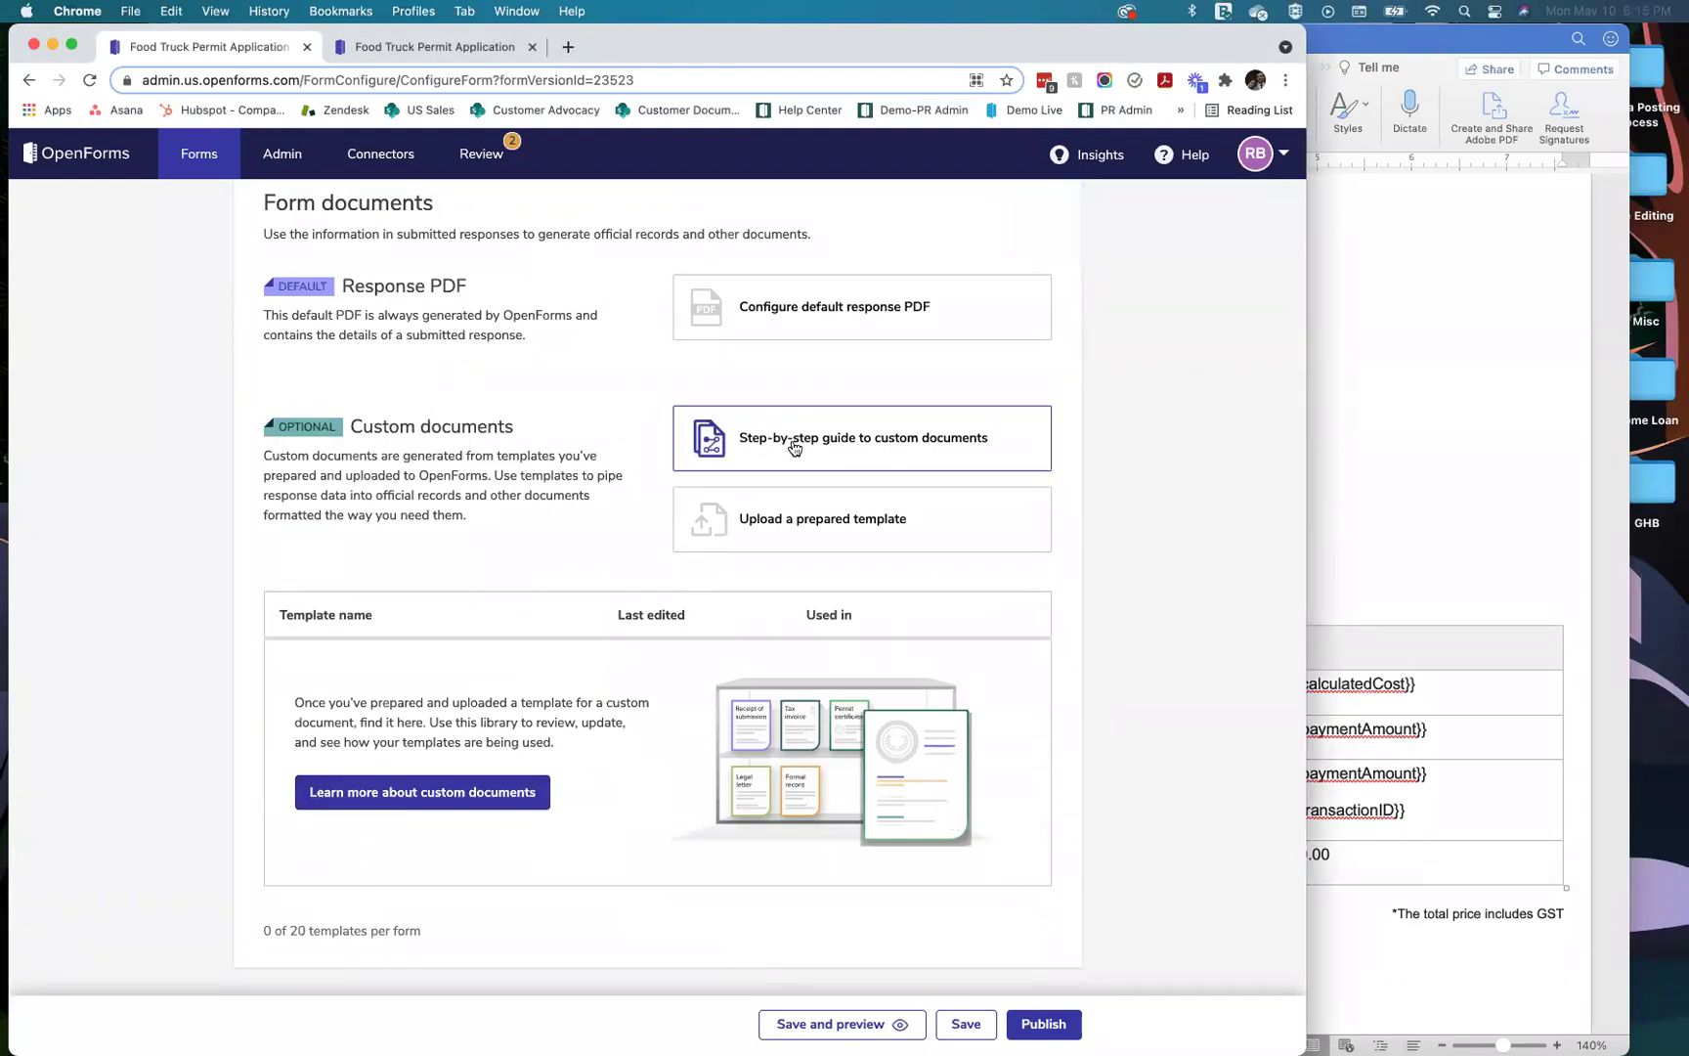
{"action": "left_click", "coordinate": [793, 443]}
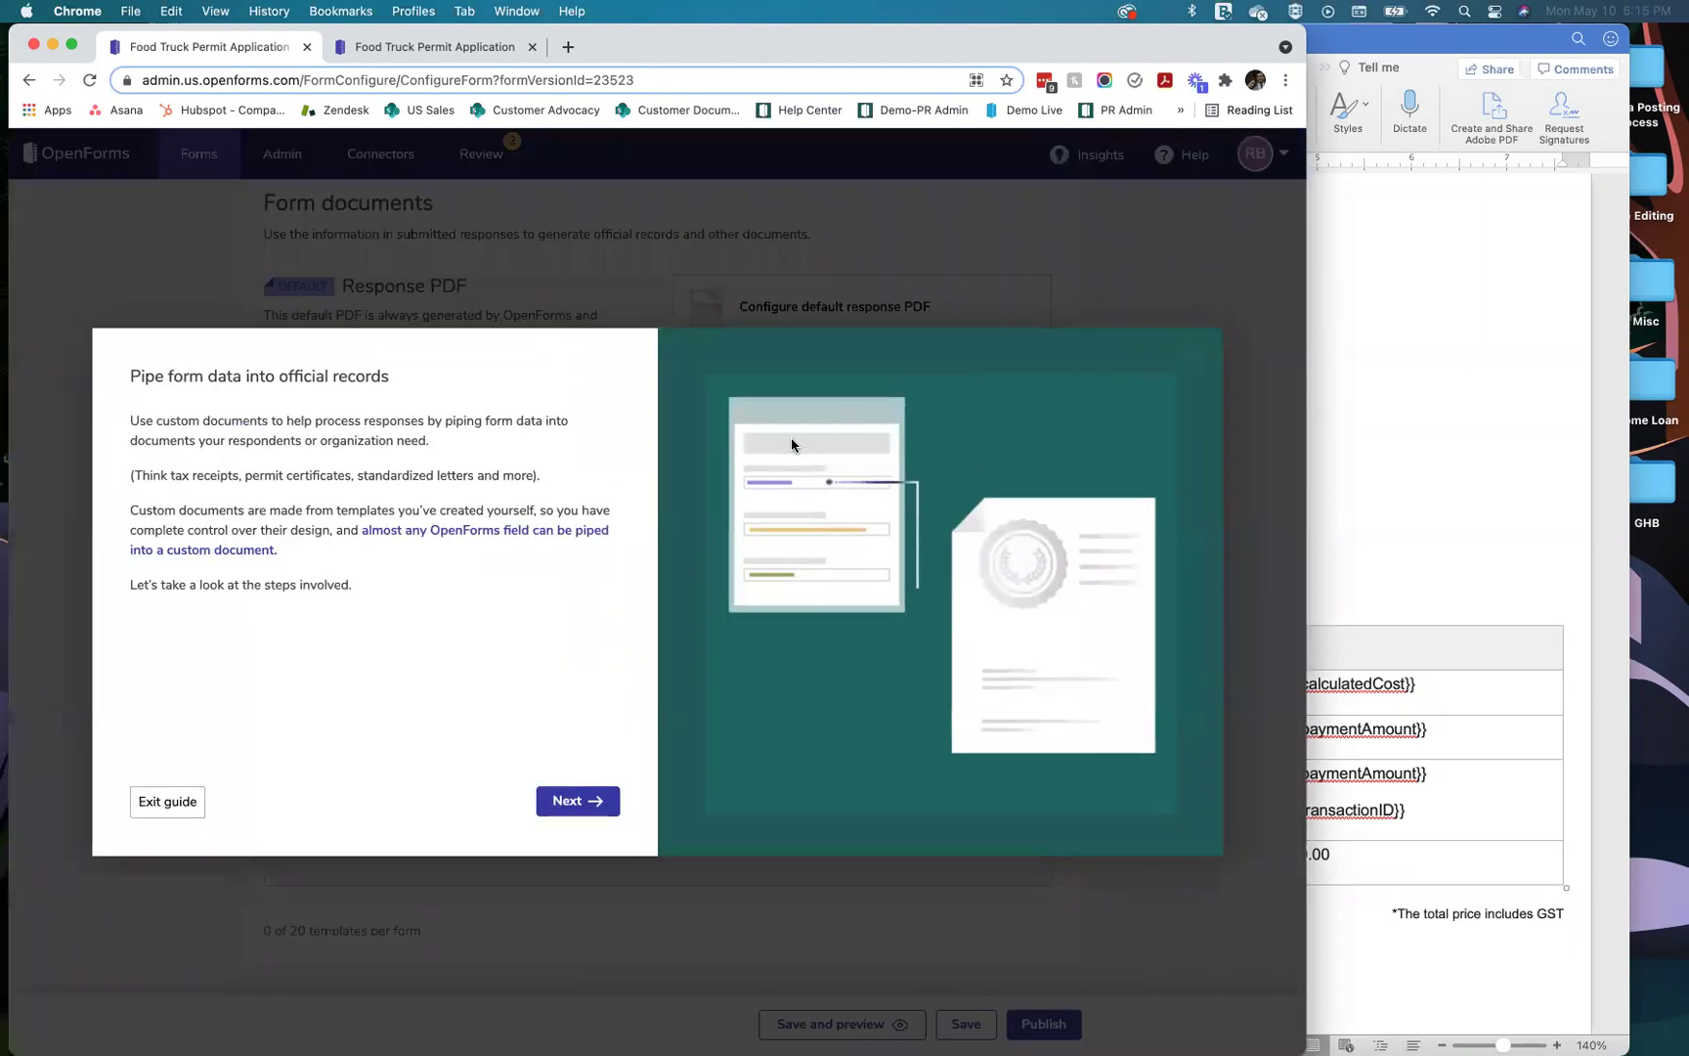
{"action": "left_click", "coordinate": [575, 802]}
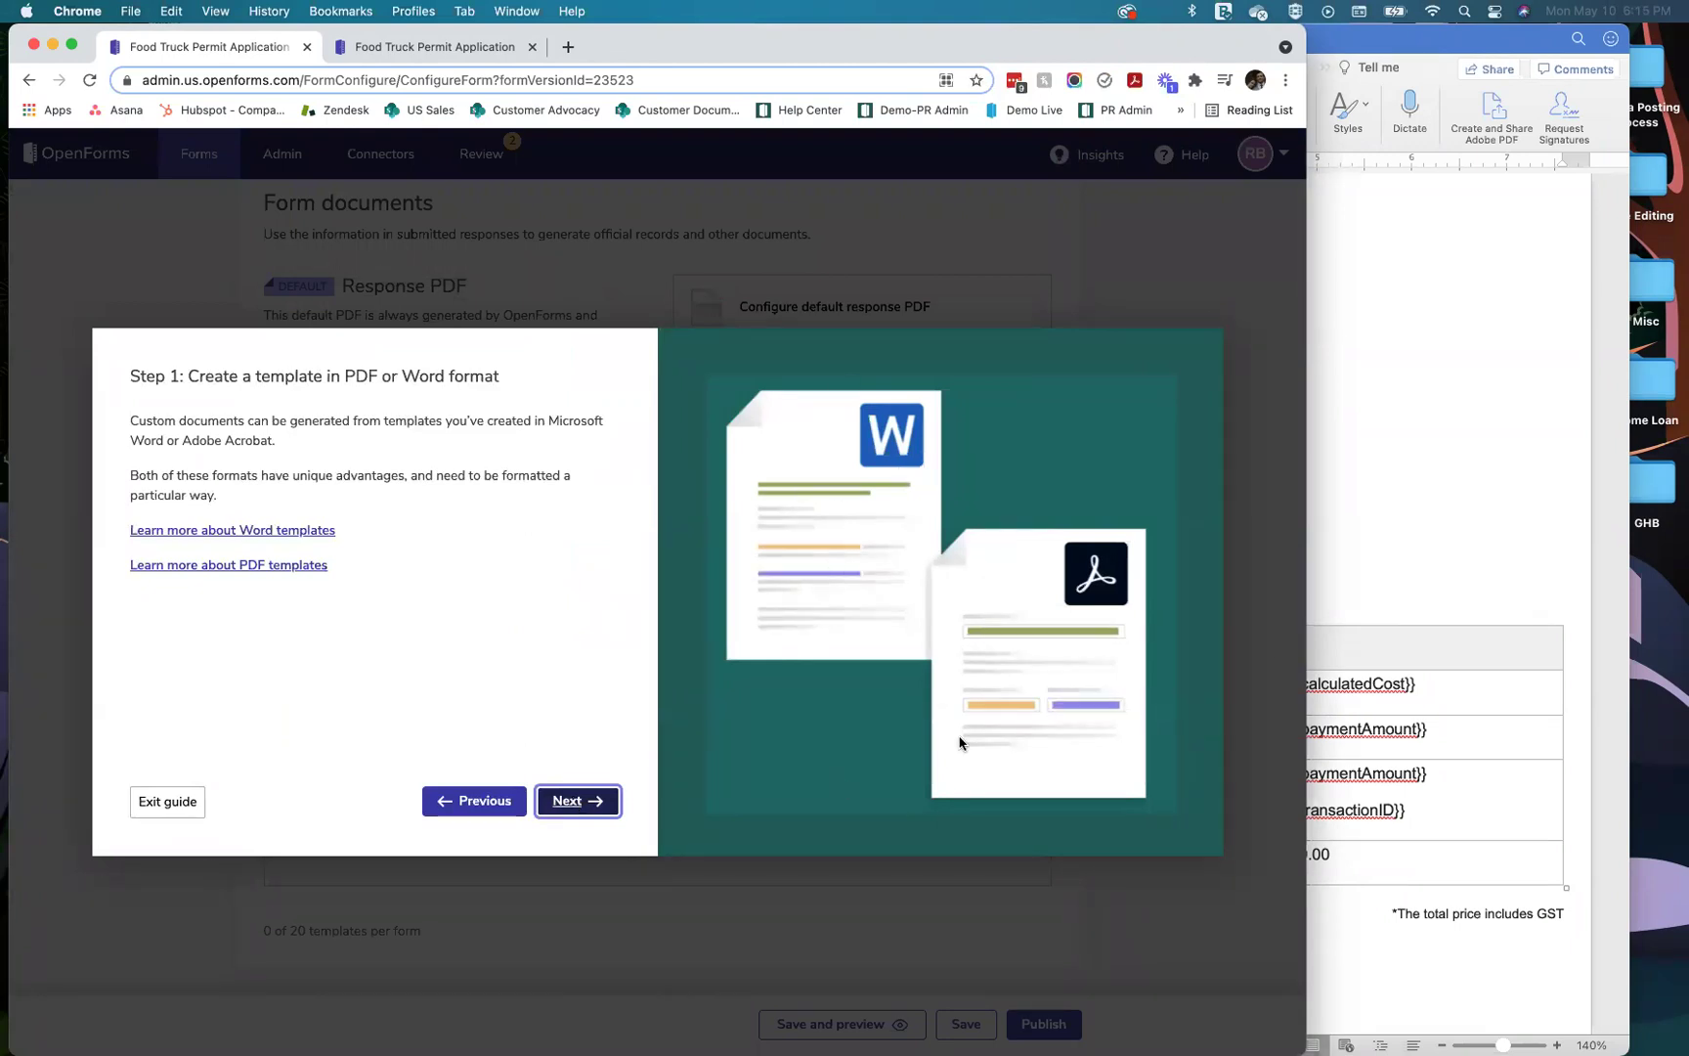
{"action": "left_click", "coordinate": [552, 810]}
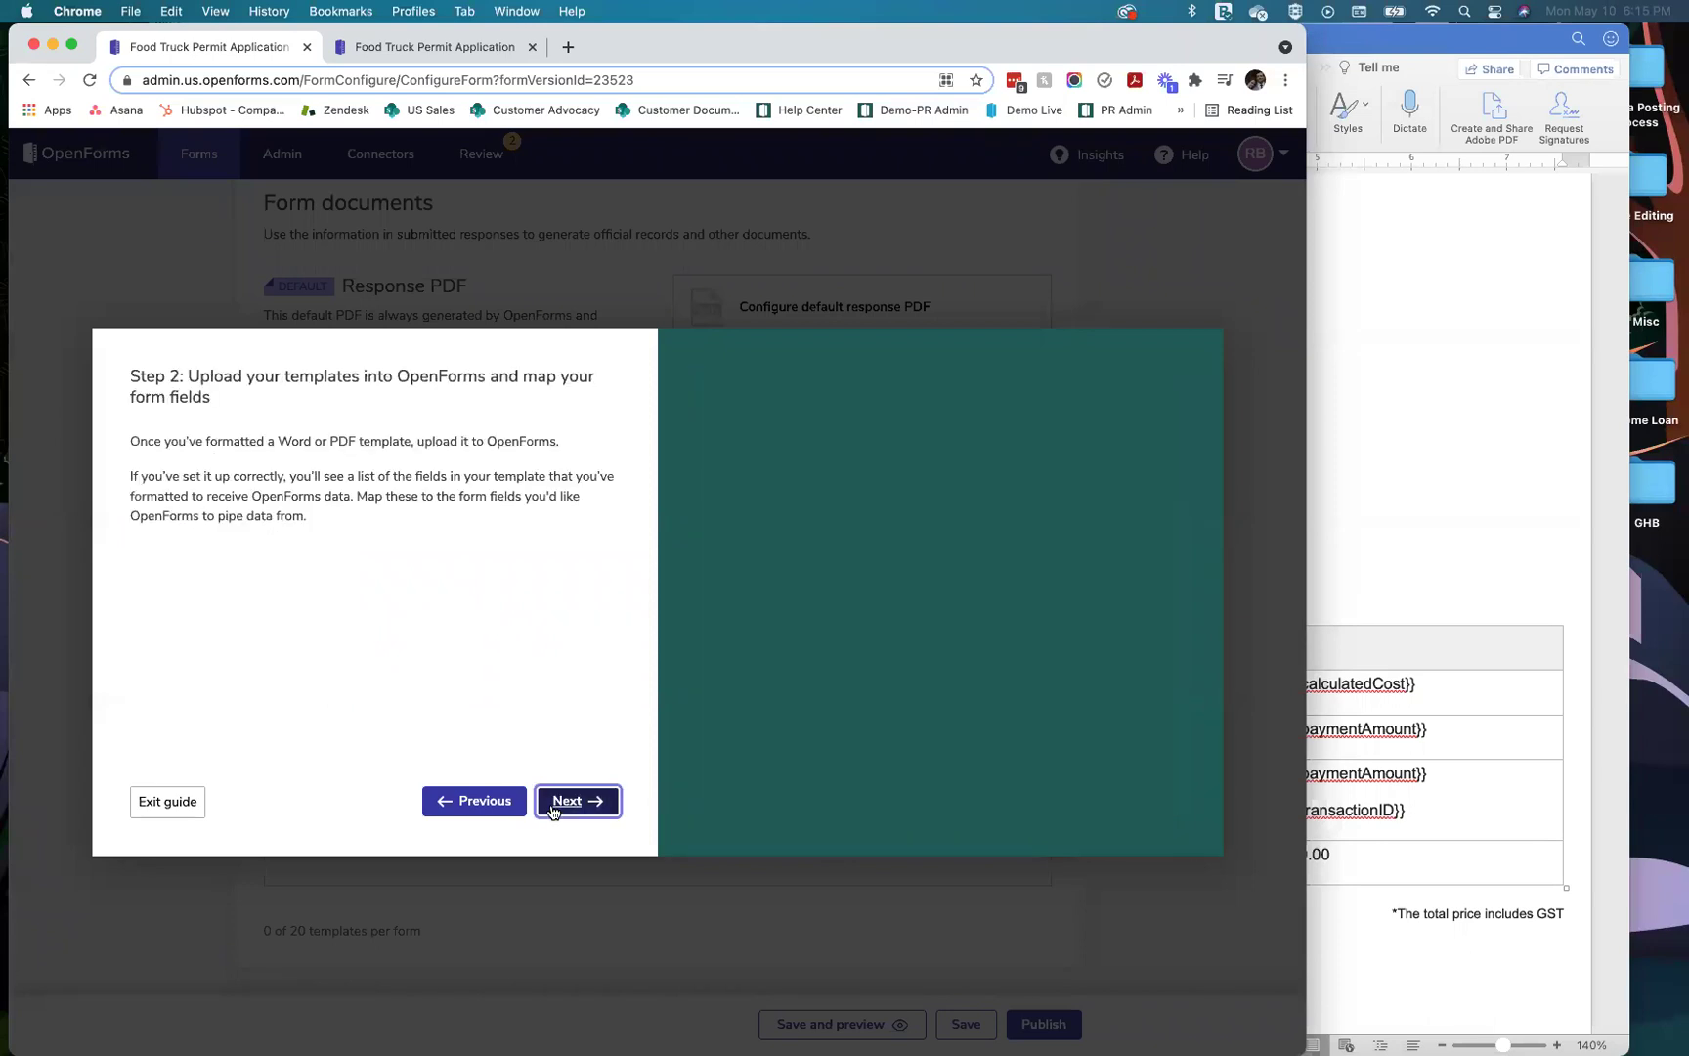
{"action": "left_click", "coordinate": [154, 809]}
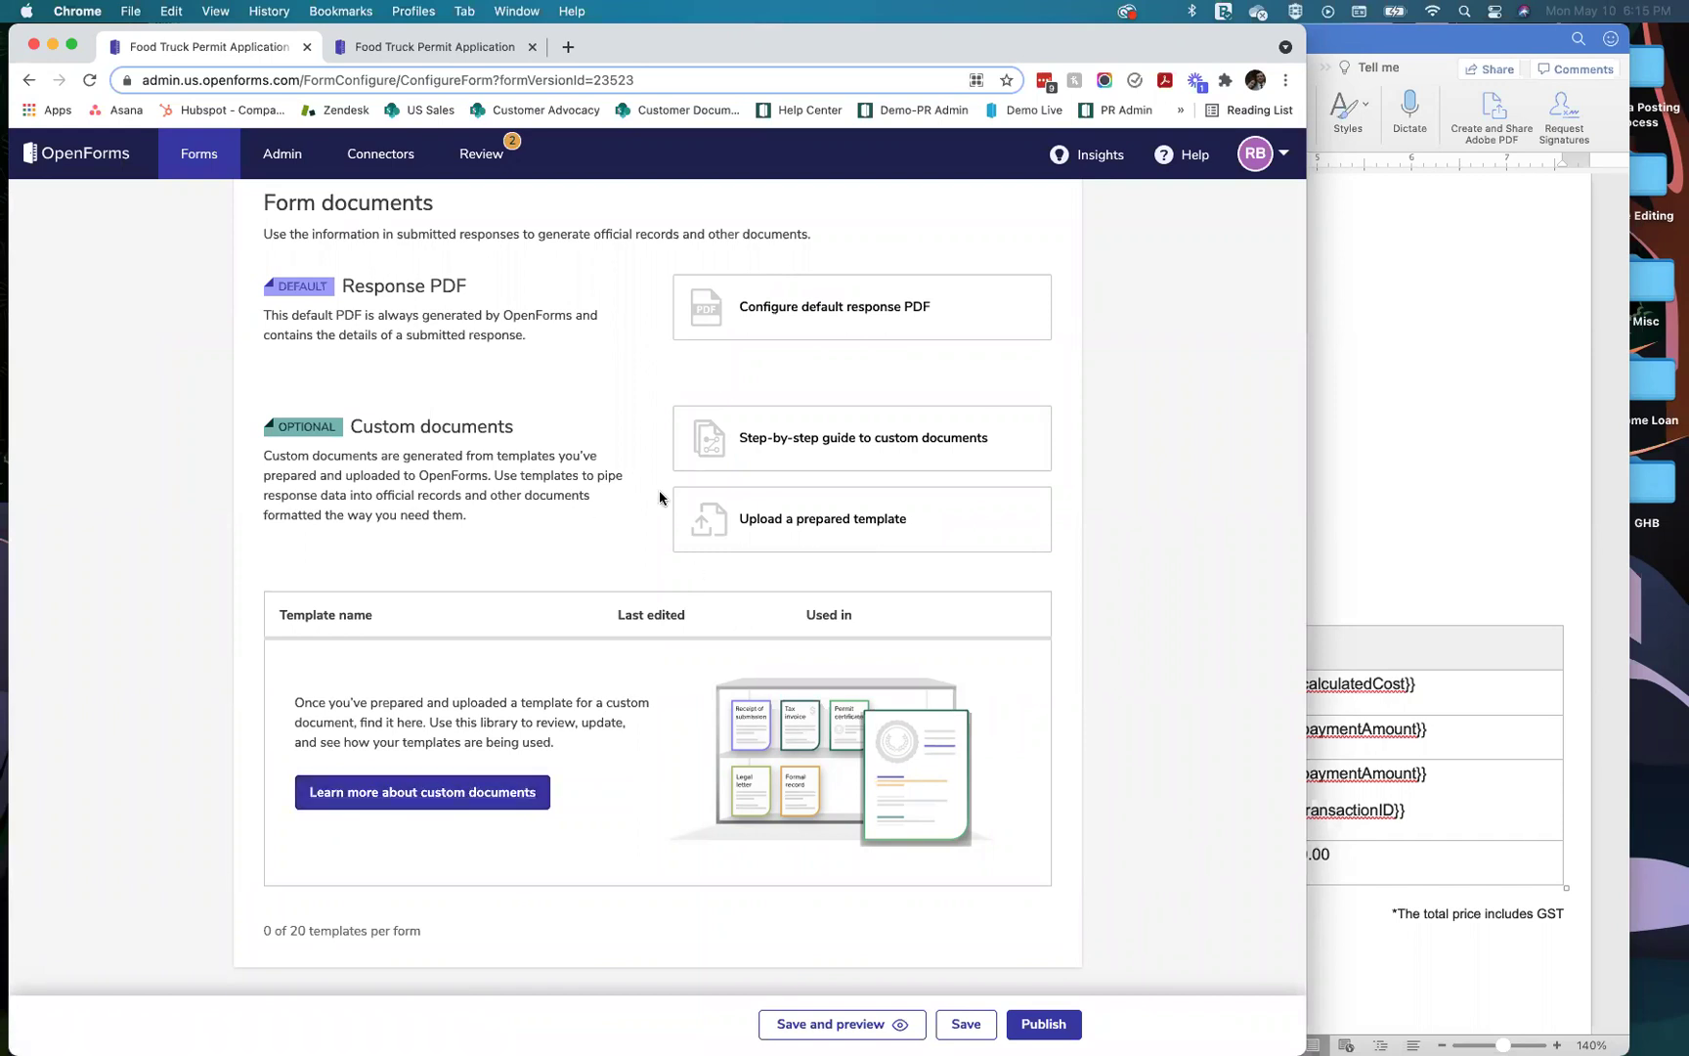
Step: Switch to Word, shift the Tax Receipt - MFV application window aside to view the template, and return to Chrome
{"action": "left_click", "coordinate": [1576, 442]}
{"action": "left_click_drag", "start_coordinate": [1388, 35], "coordinate": [1445, 27]}
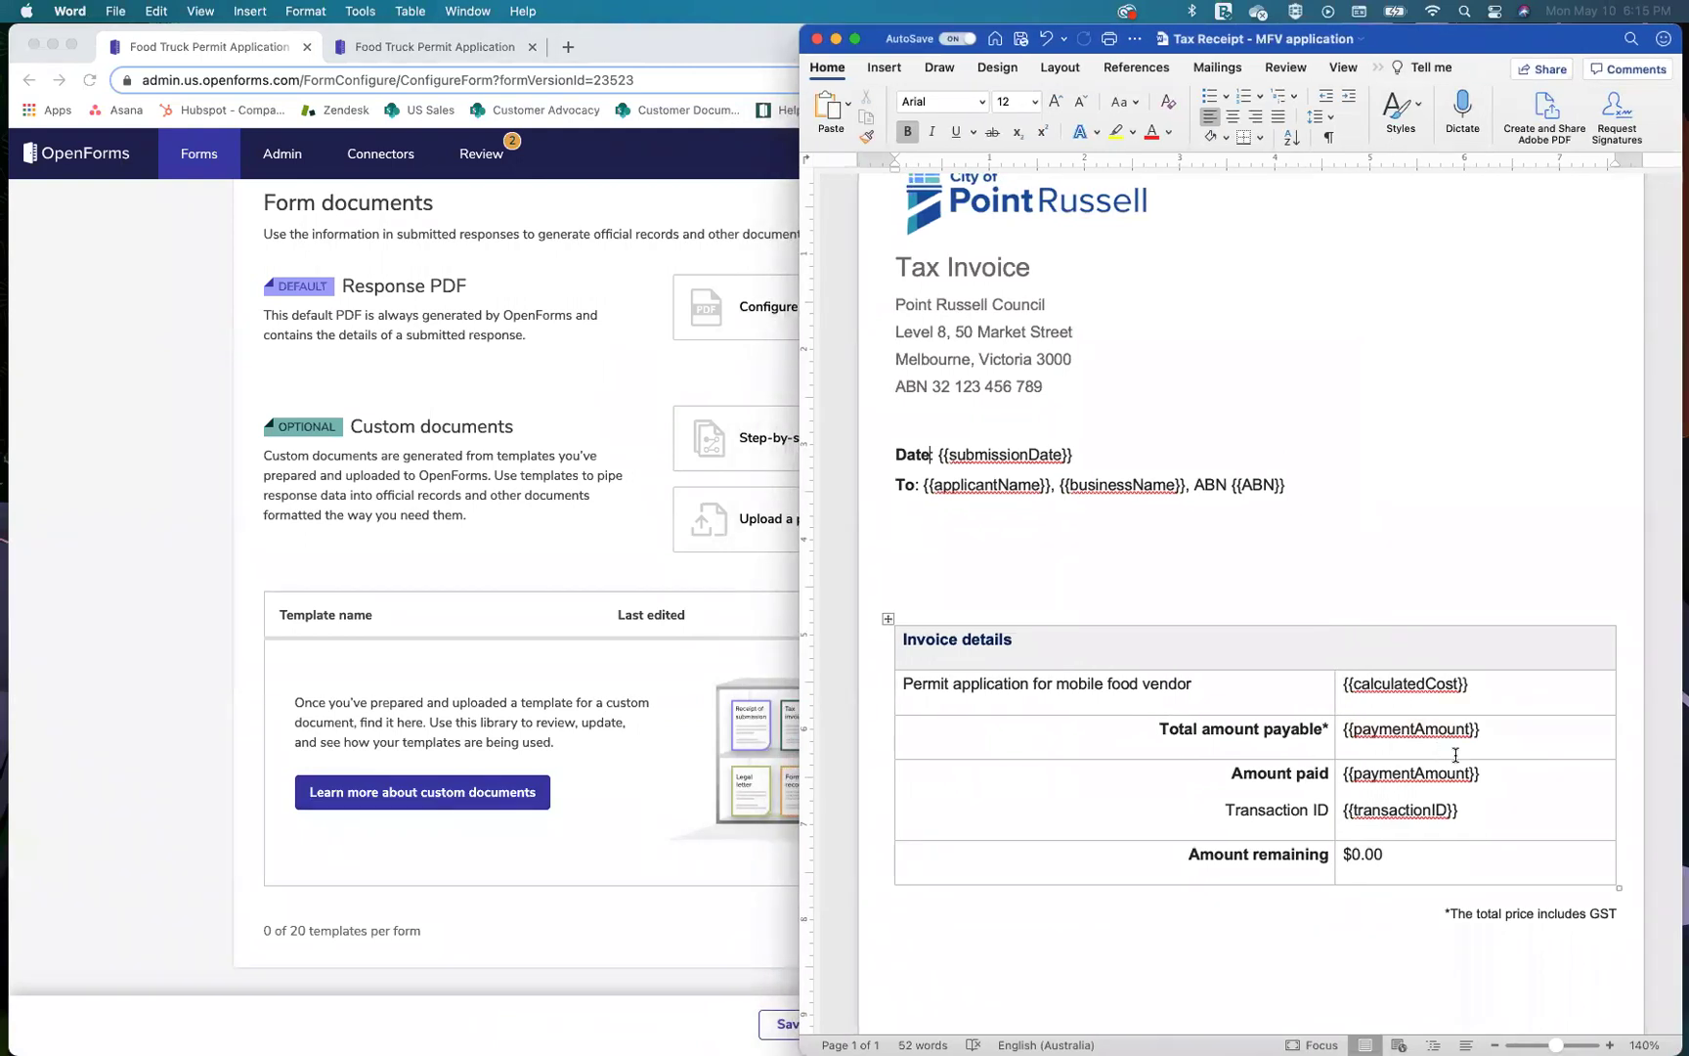
{"action": "left_click", "coordinate": [681, 567]}
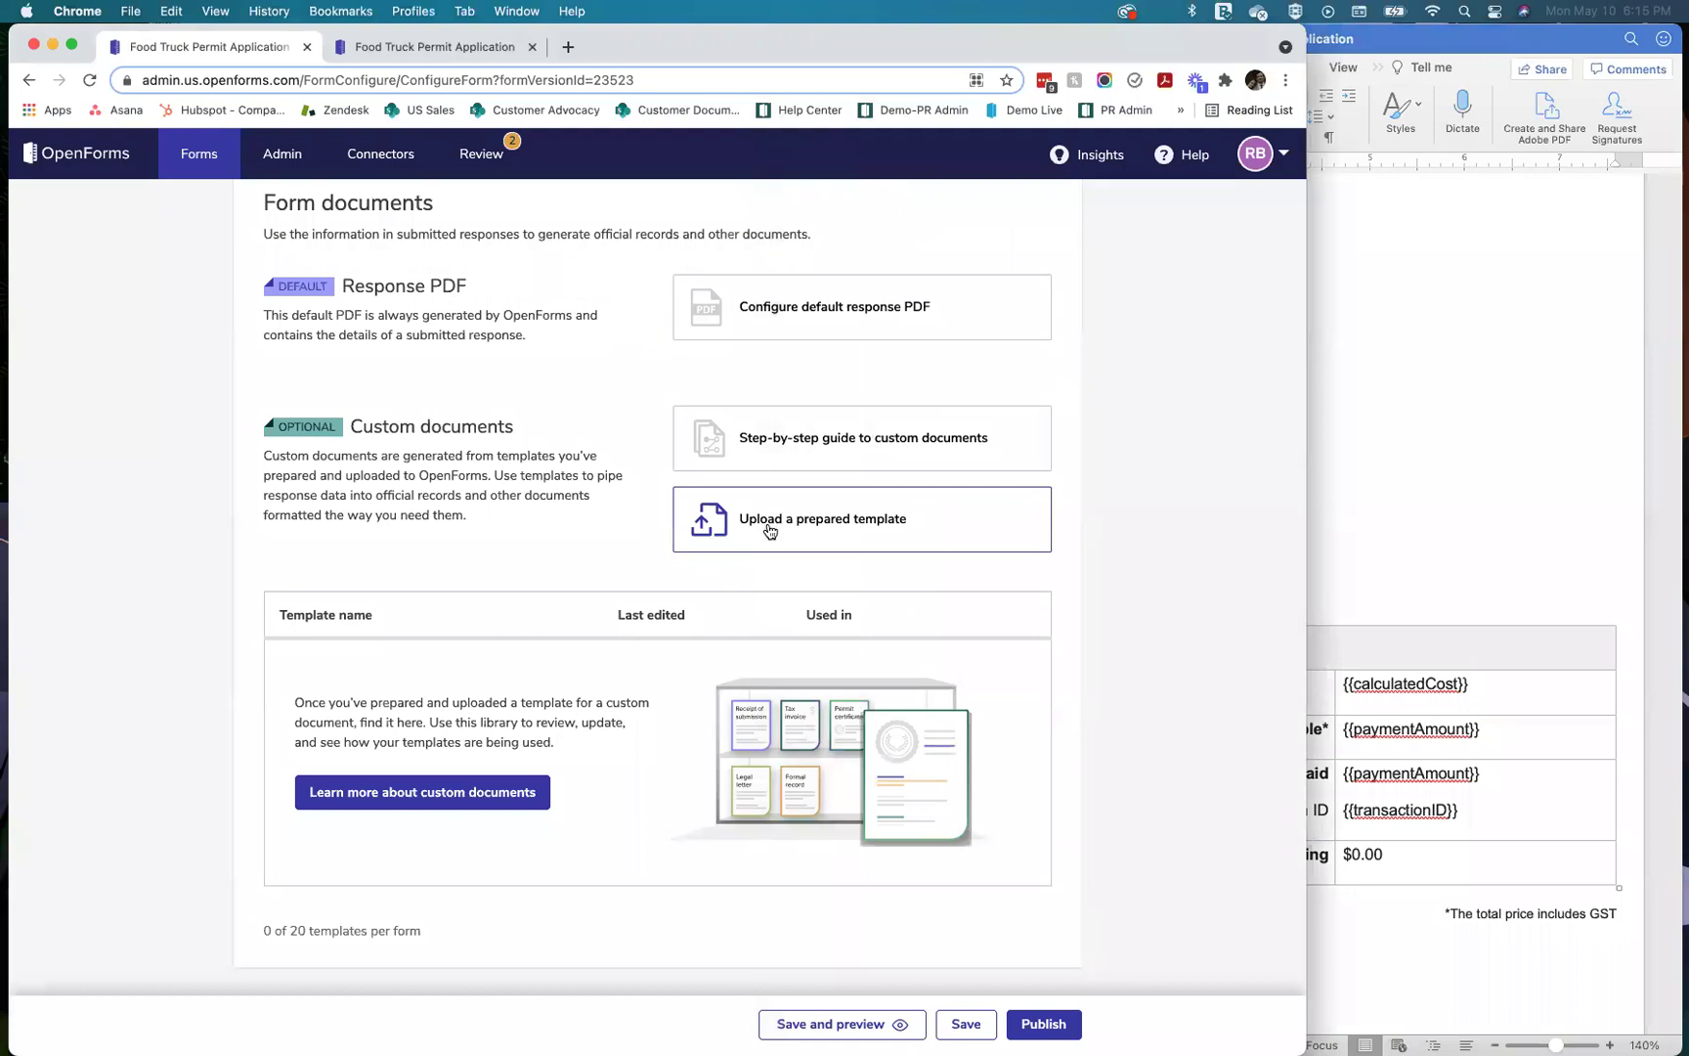
Step: Start uploading a prepared custom document template and name it Tax Invoice
{"action": "left_click", "coordinate": [770, 531]}
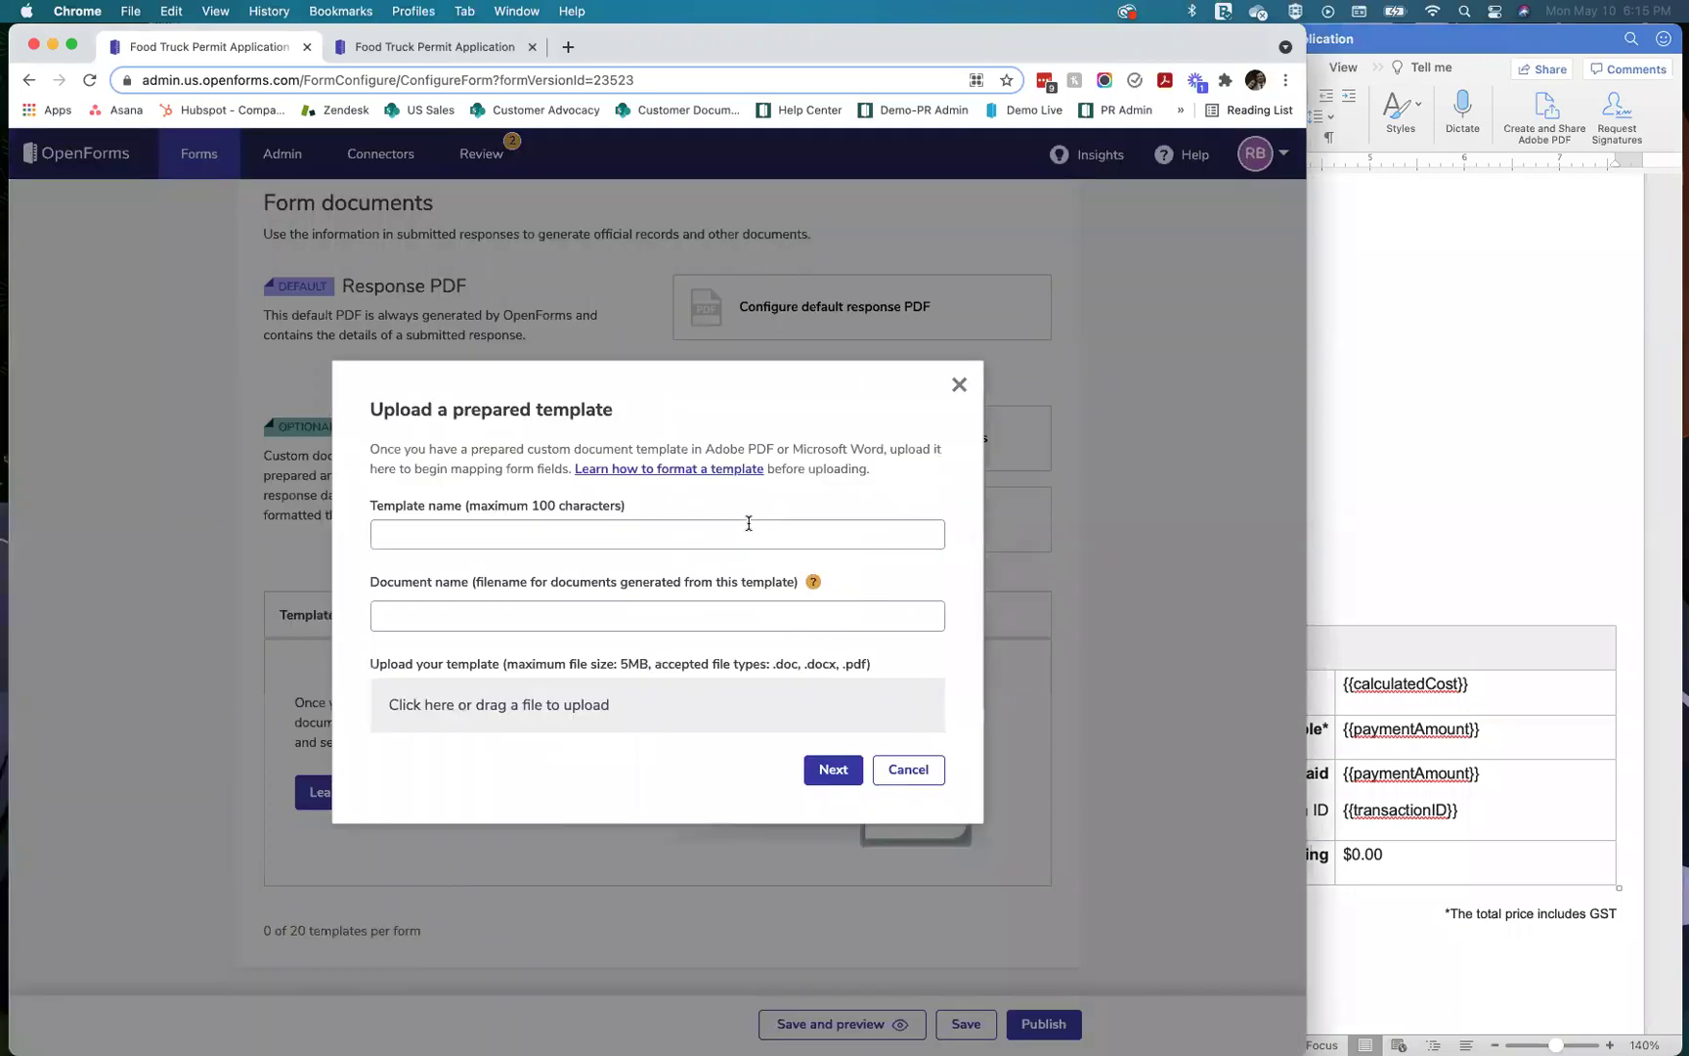
{"action": "left_click", "coordinate": [432, 534]}
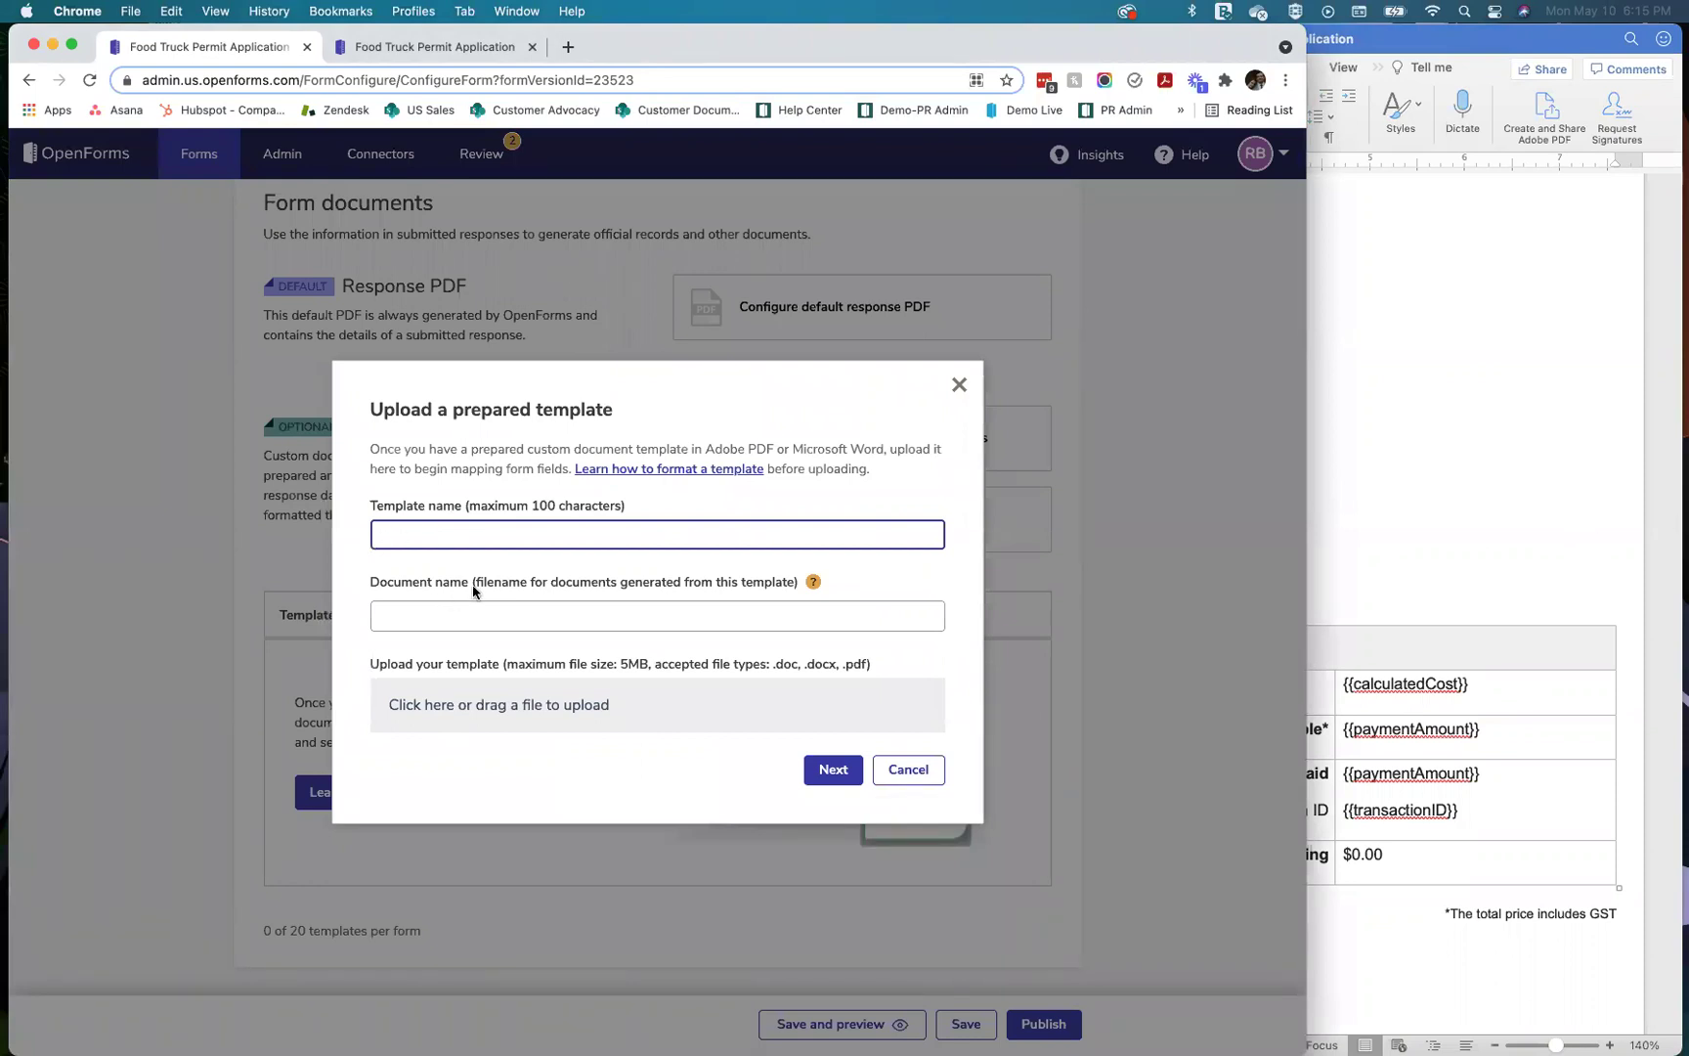
{"action": "type", "text": "Tax Invoice"}
Step: Set the document name to point-russell-tax-invoice- followed by the piped Business vendor name field
{"action": "left_click", "coordinate": [410, 621]}
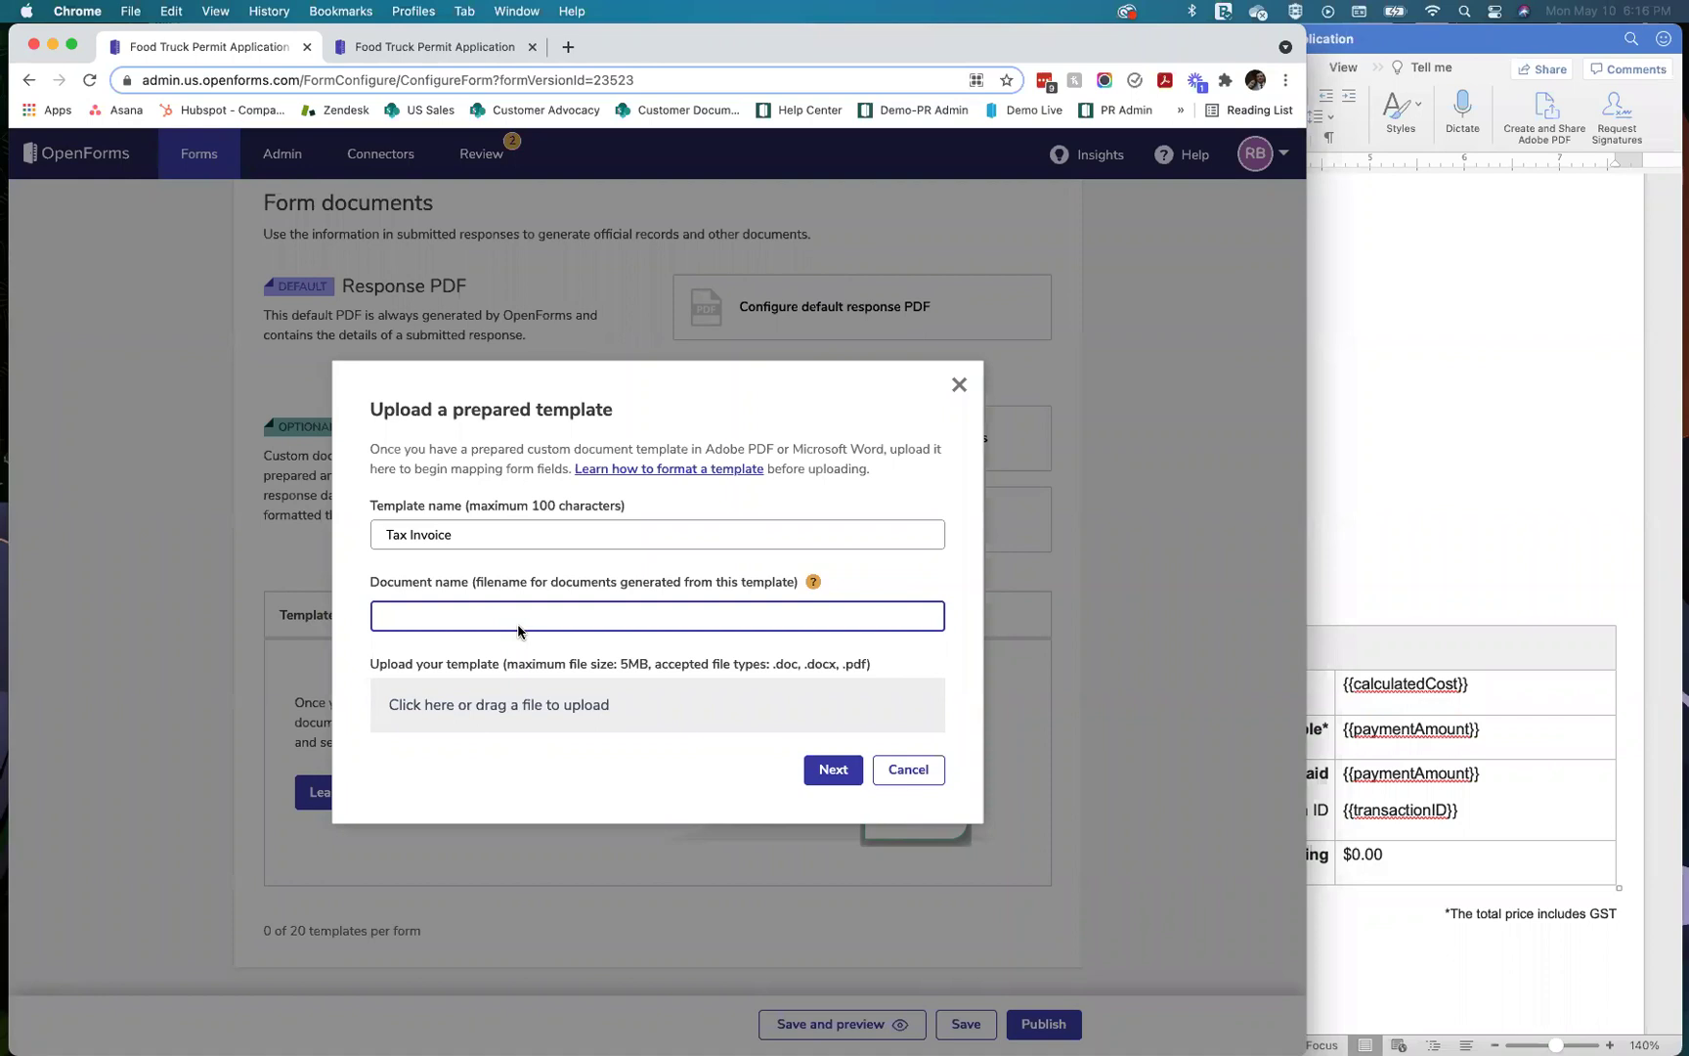
{"action": "type", "text": "point-russell-tax-invoice"}
{"action": "type", "text": "-{{"}
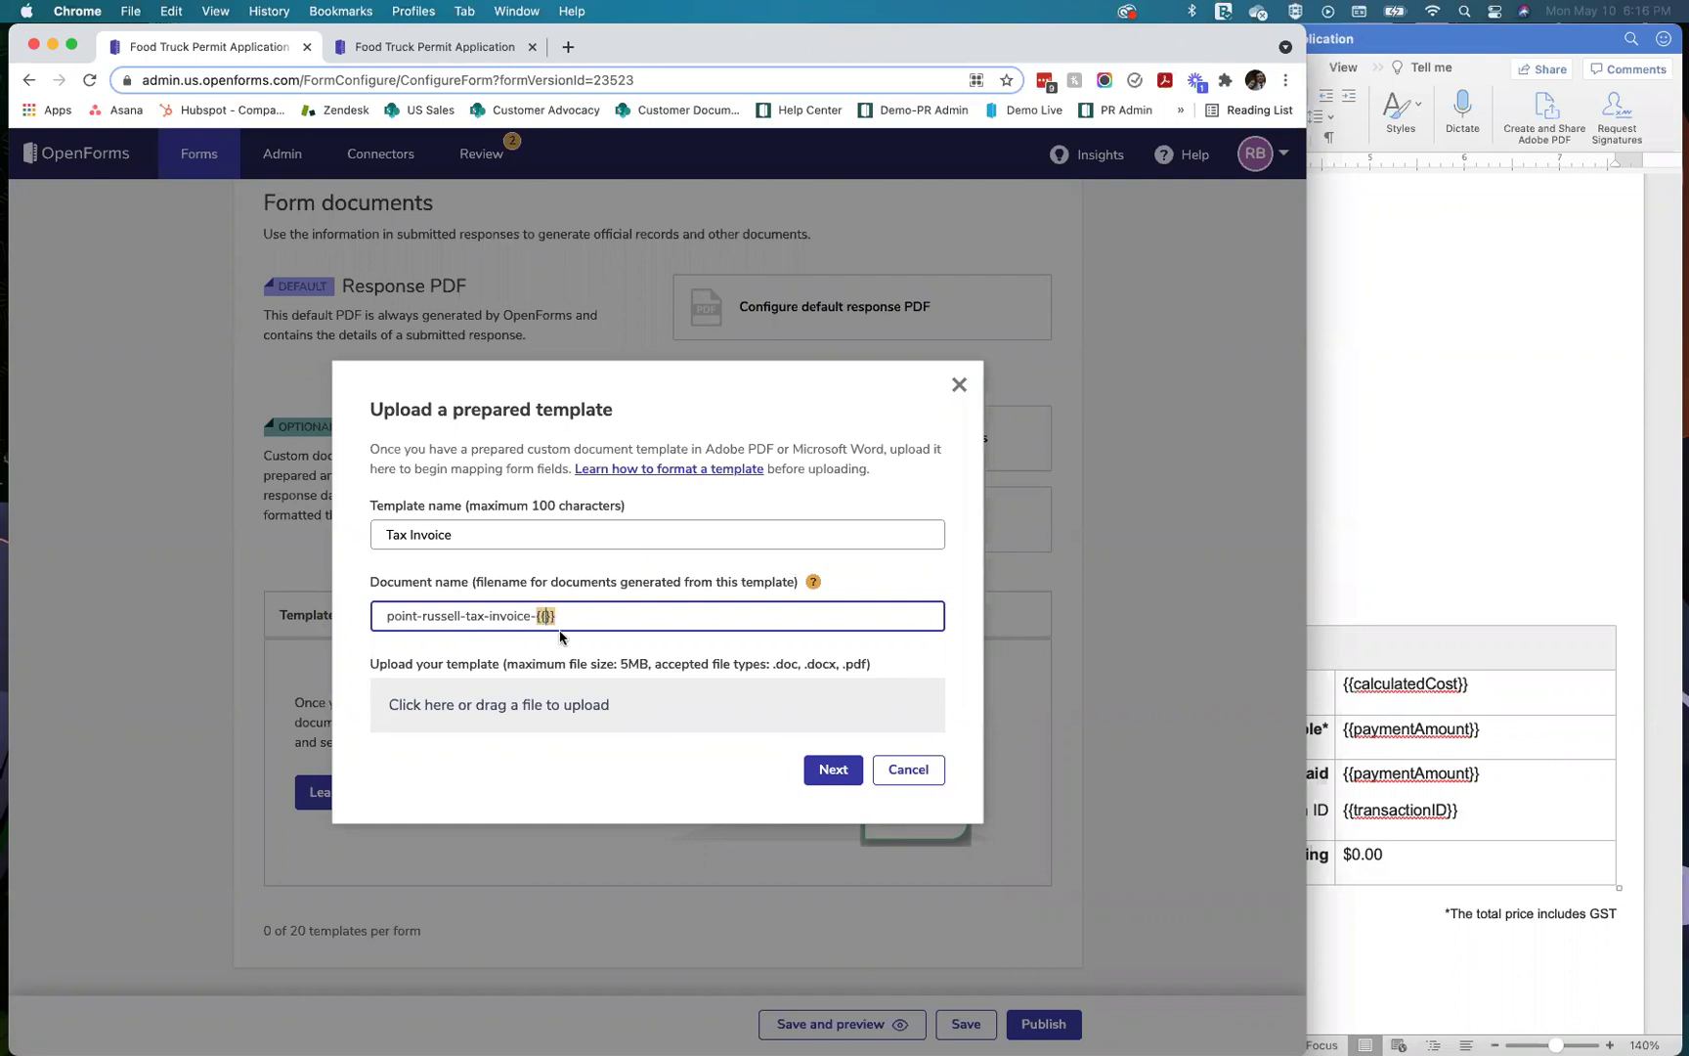
{"action": "type", "text": "bu"}
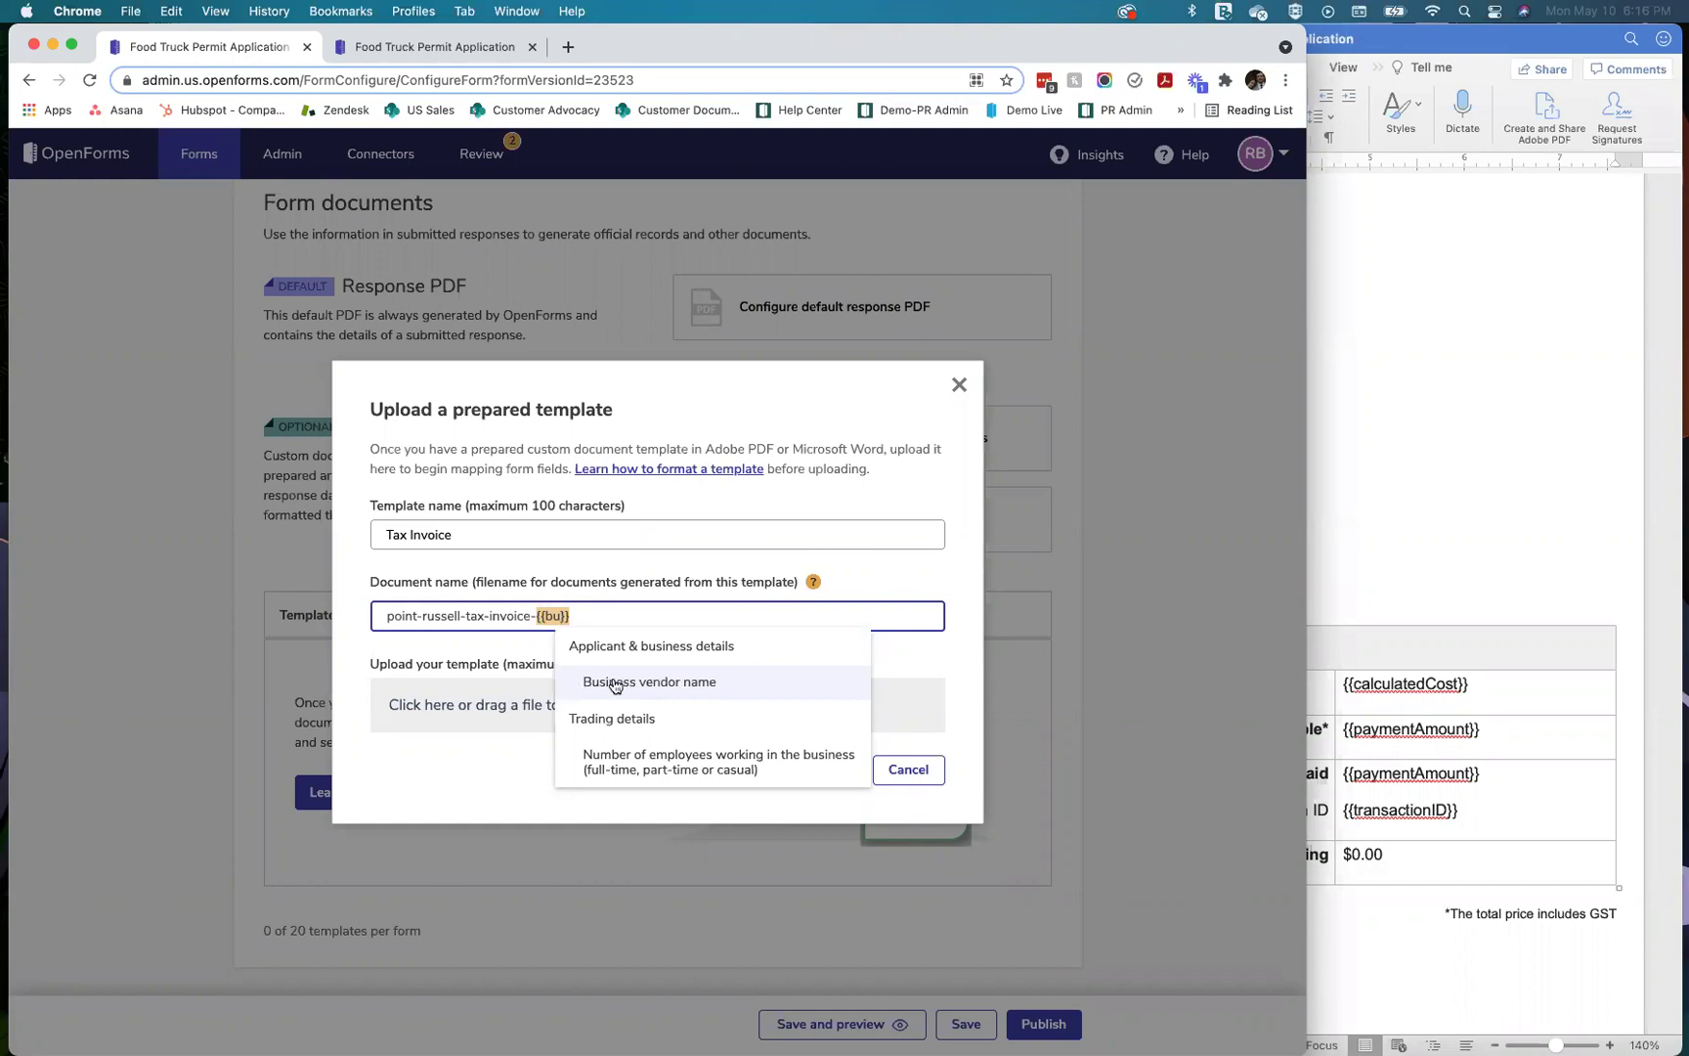
{"action": "left_click", "coordinate": [649, 683]}
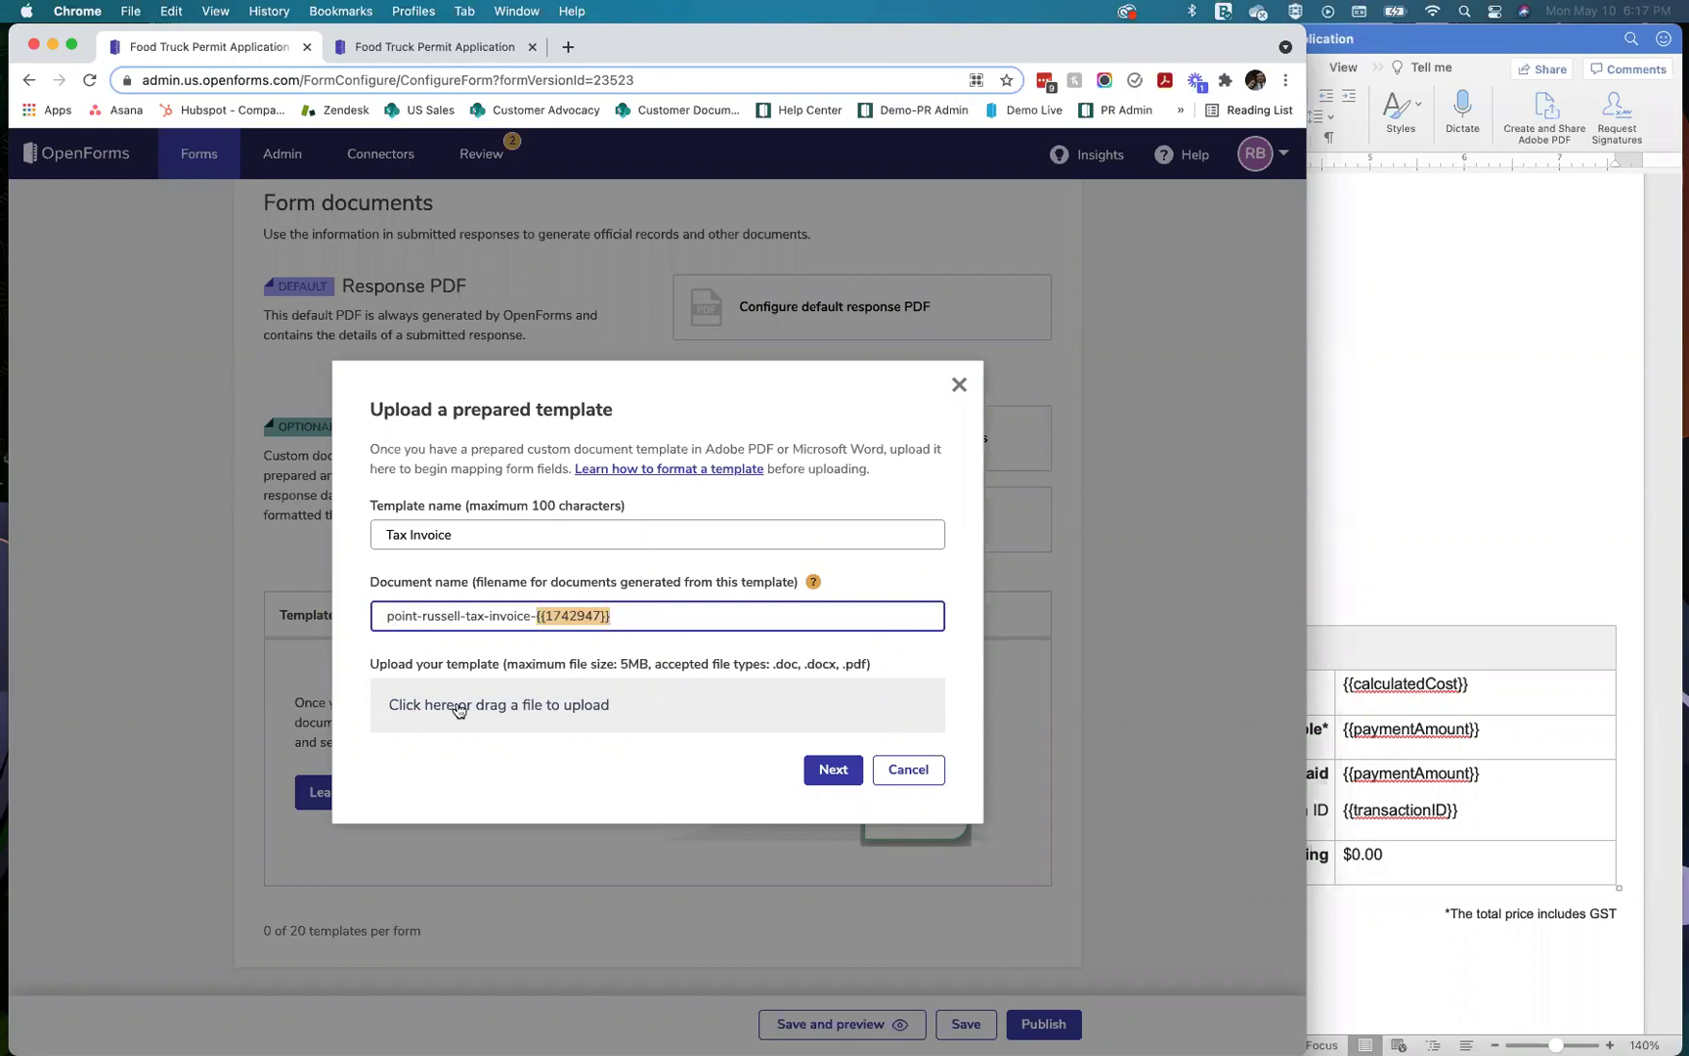
Step: Attach Tax Receipt - MFV application.docx as the template file, previewing it beside the Word original, and continue to the field mapping
{"action": "left_click", "coordinate": [426, 712]}
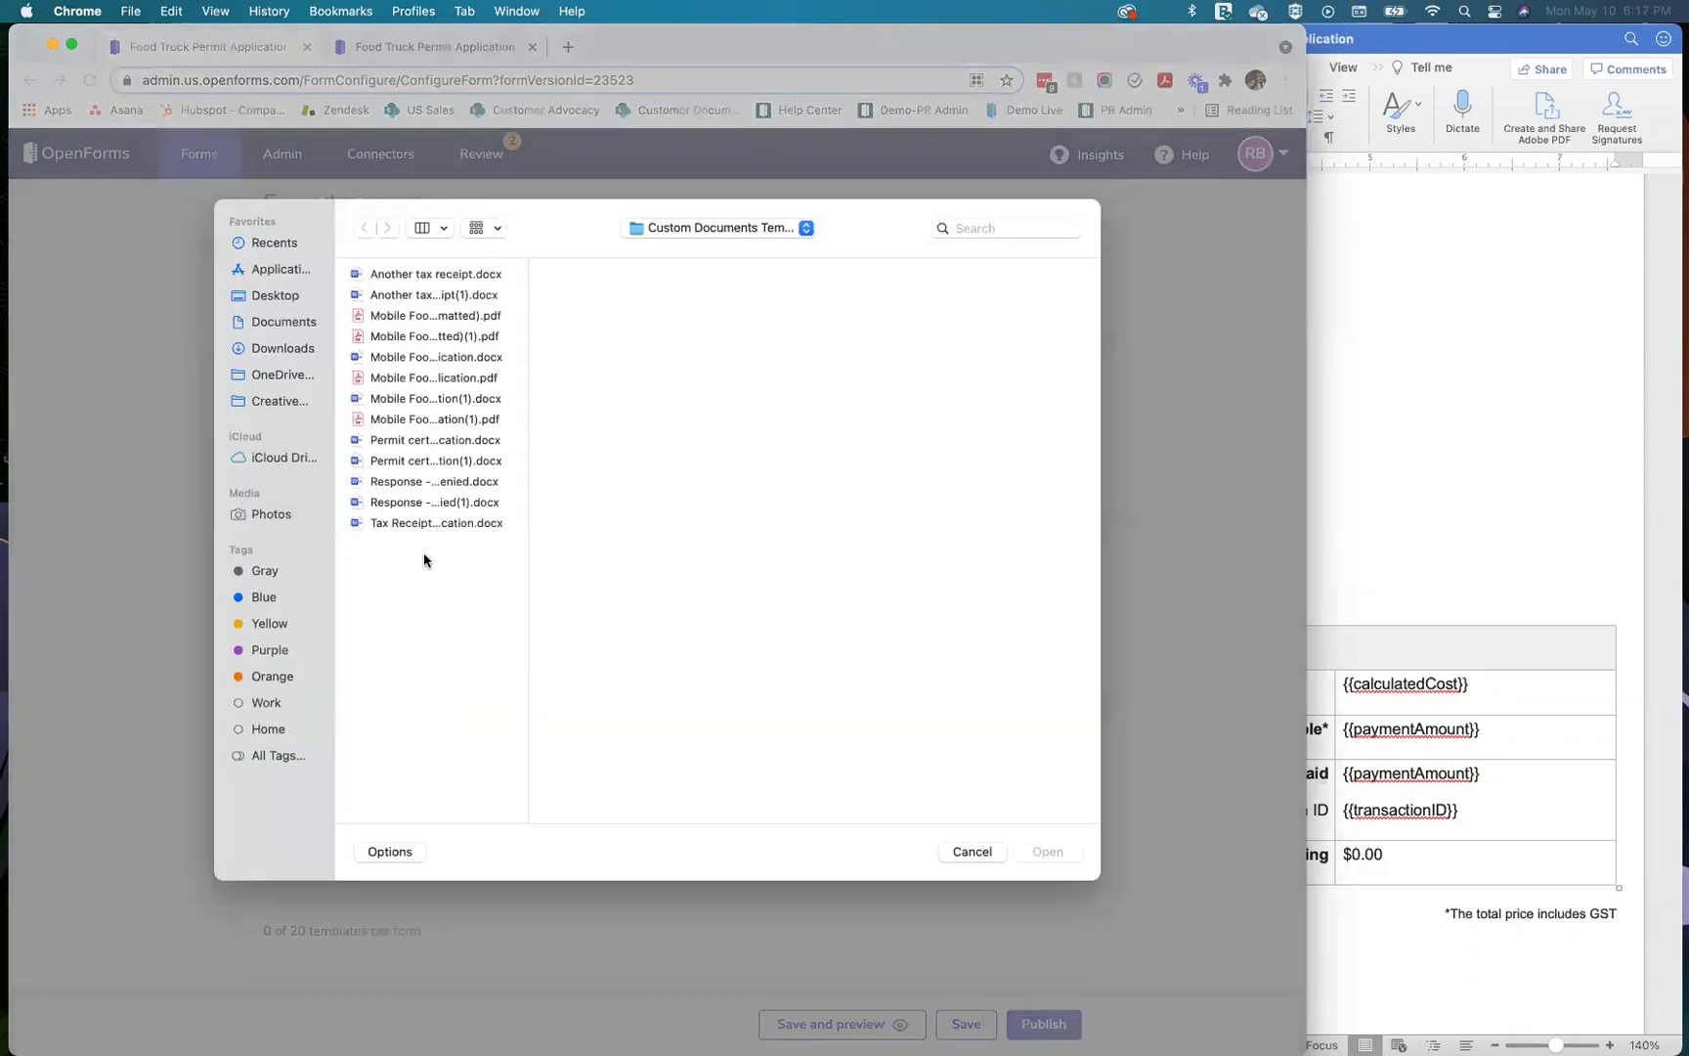
{"action": "left_click", "coordinate": [416, 524]}
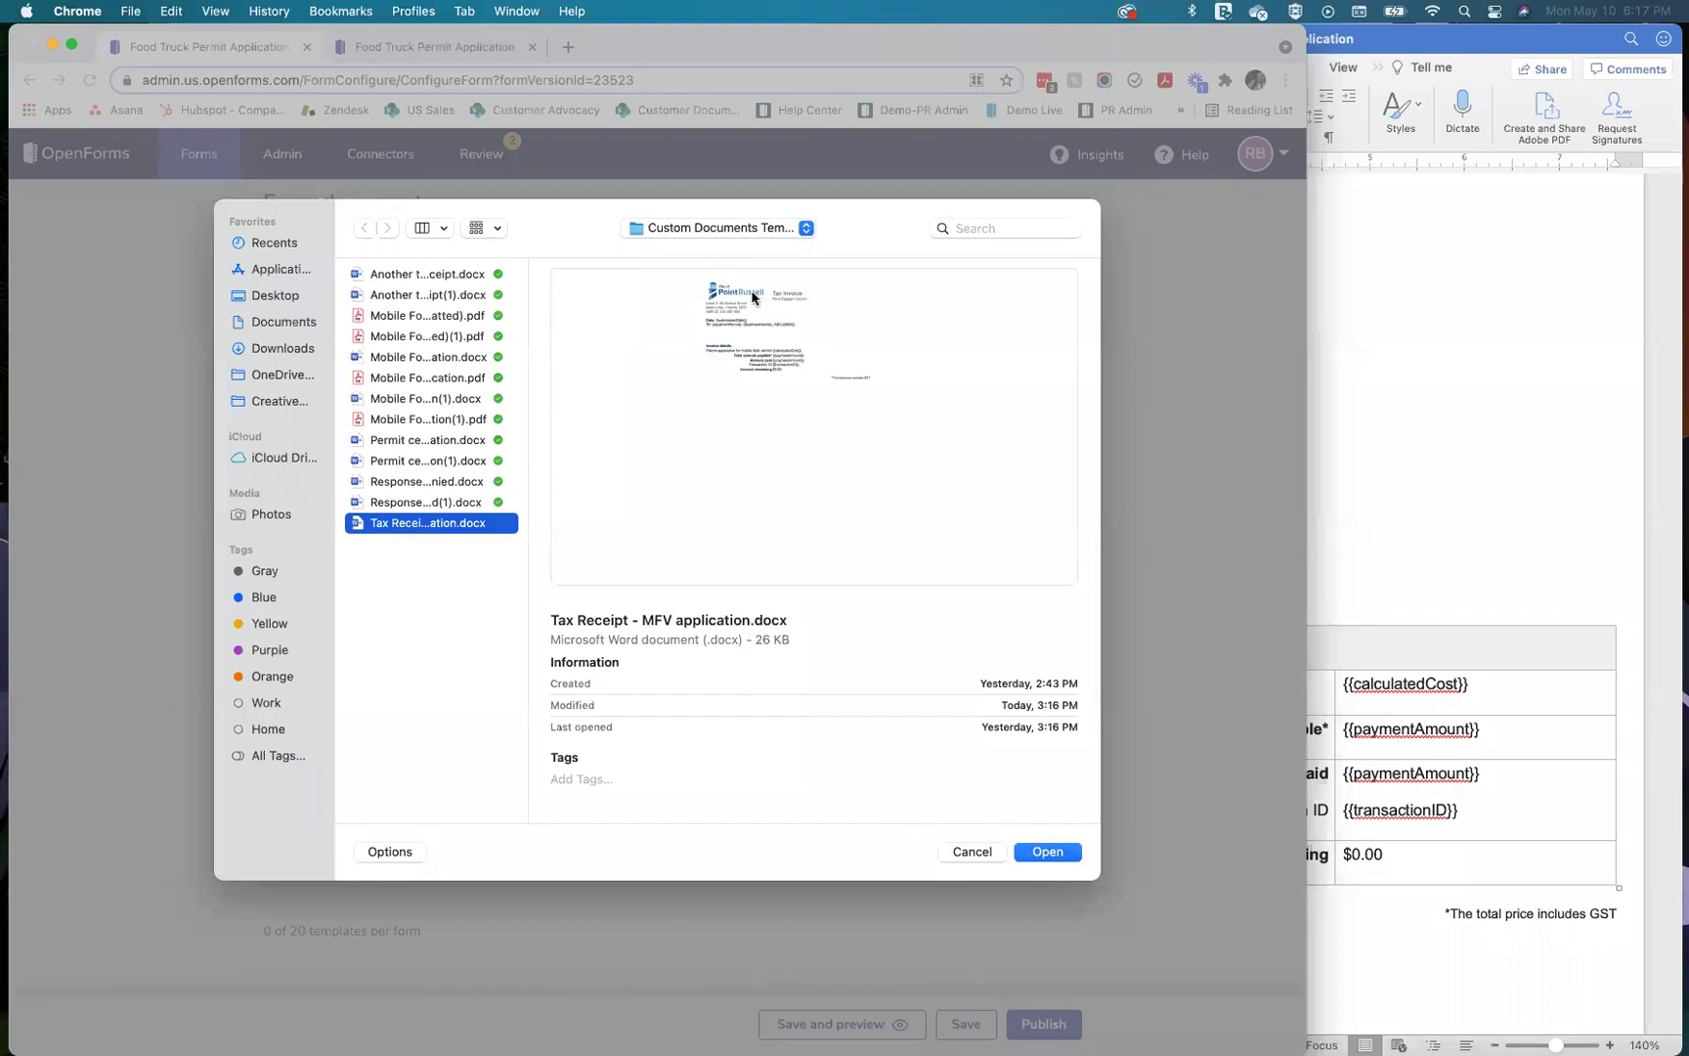
{"action": "left_click", "coordinate": [780, 380]}
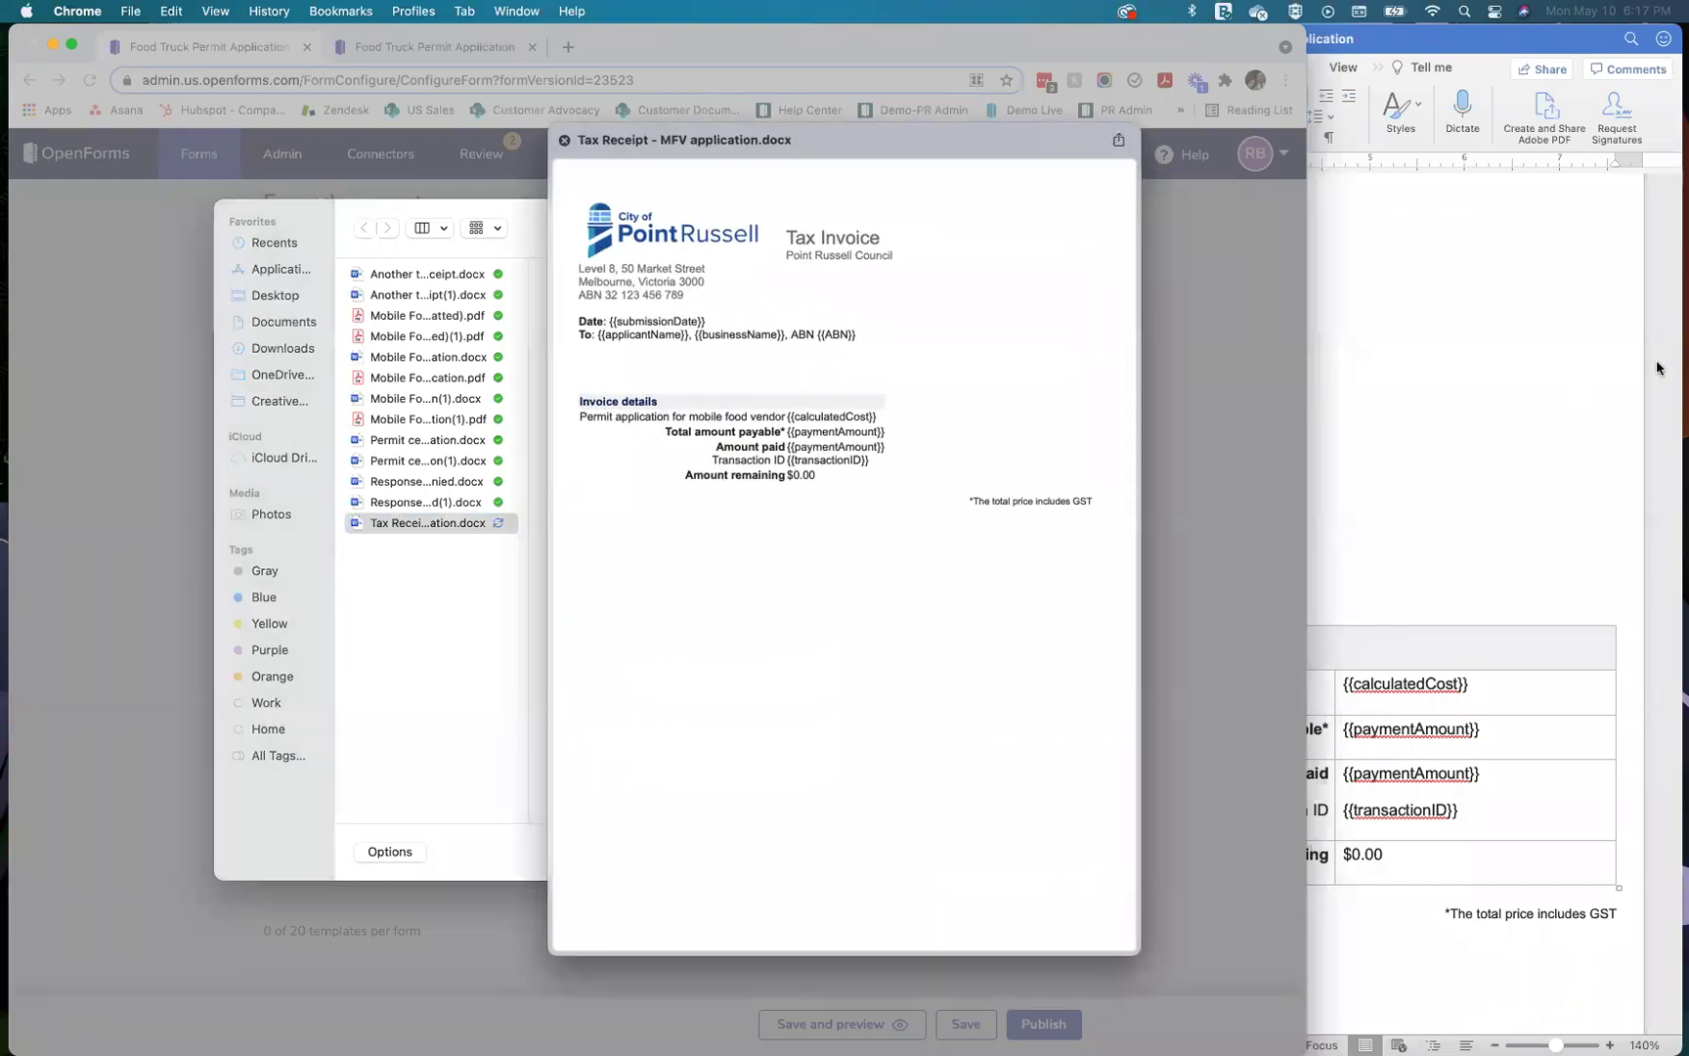
{"action": "left_click", "coordinate": [1570, 427]}
{"action": "left_click_drag", "start_coordinate": [967, 148], "coordinate": [620, 114]}
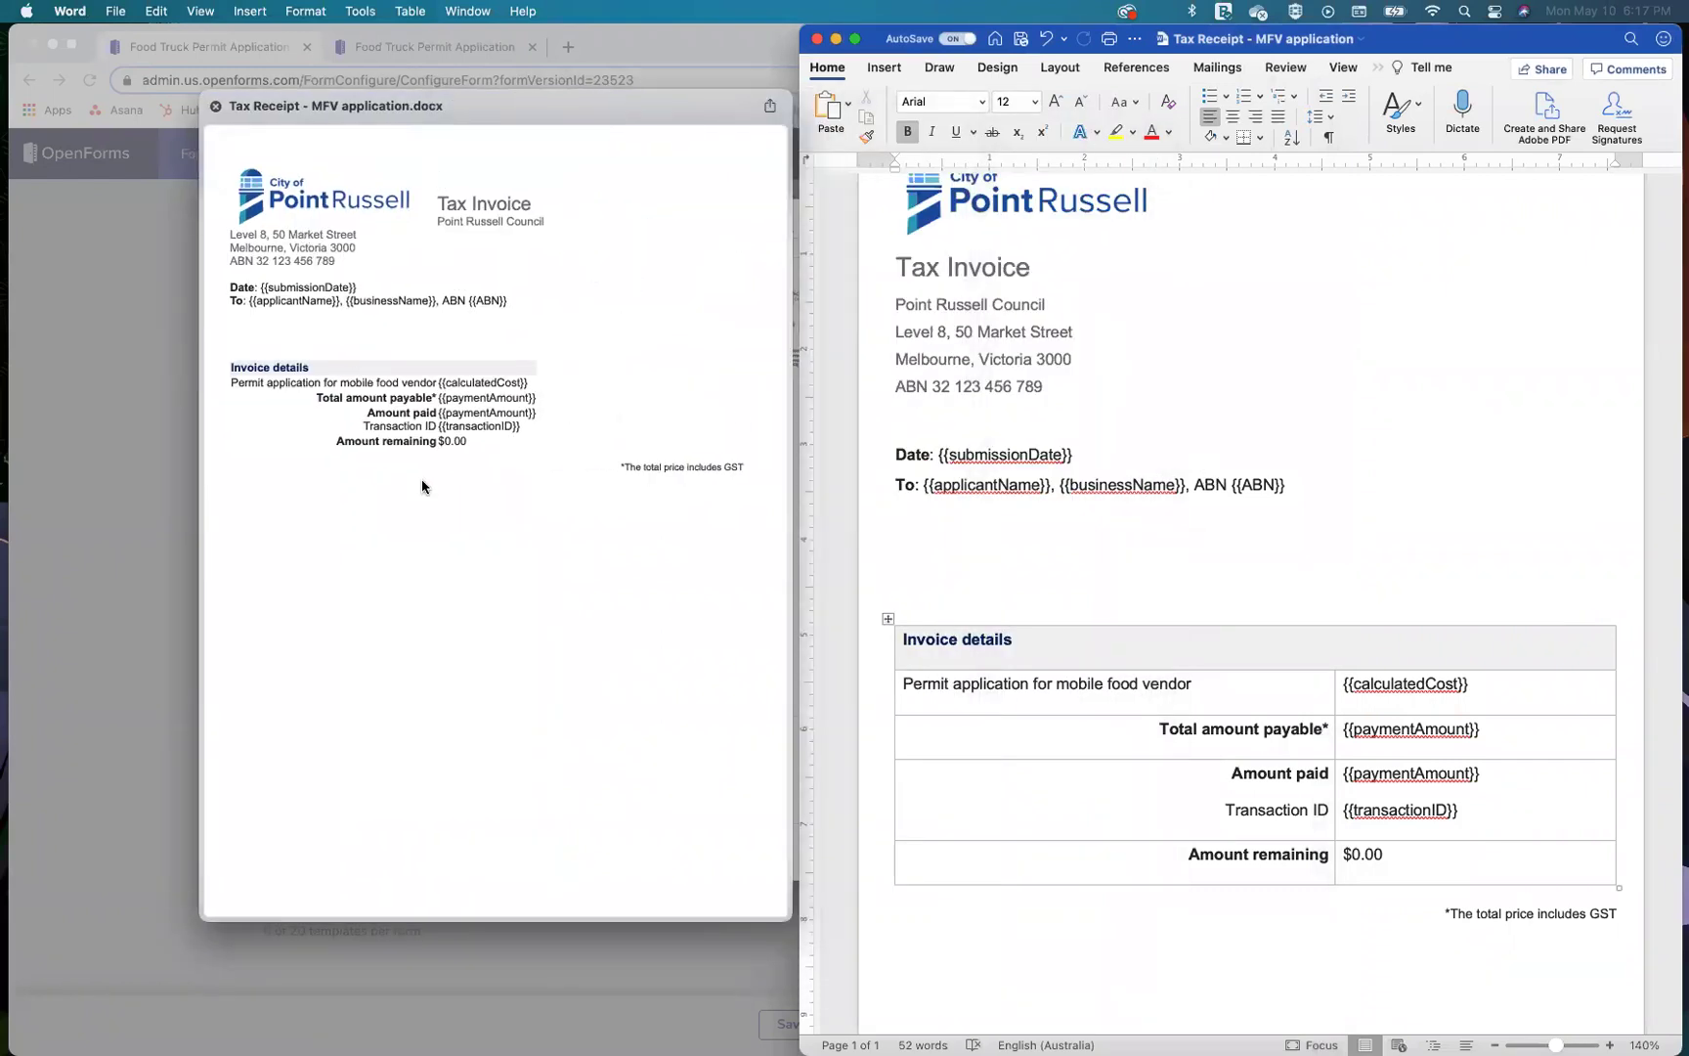
{"action": "left_click", "coordinate": [214, 106]}
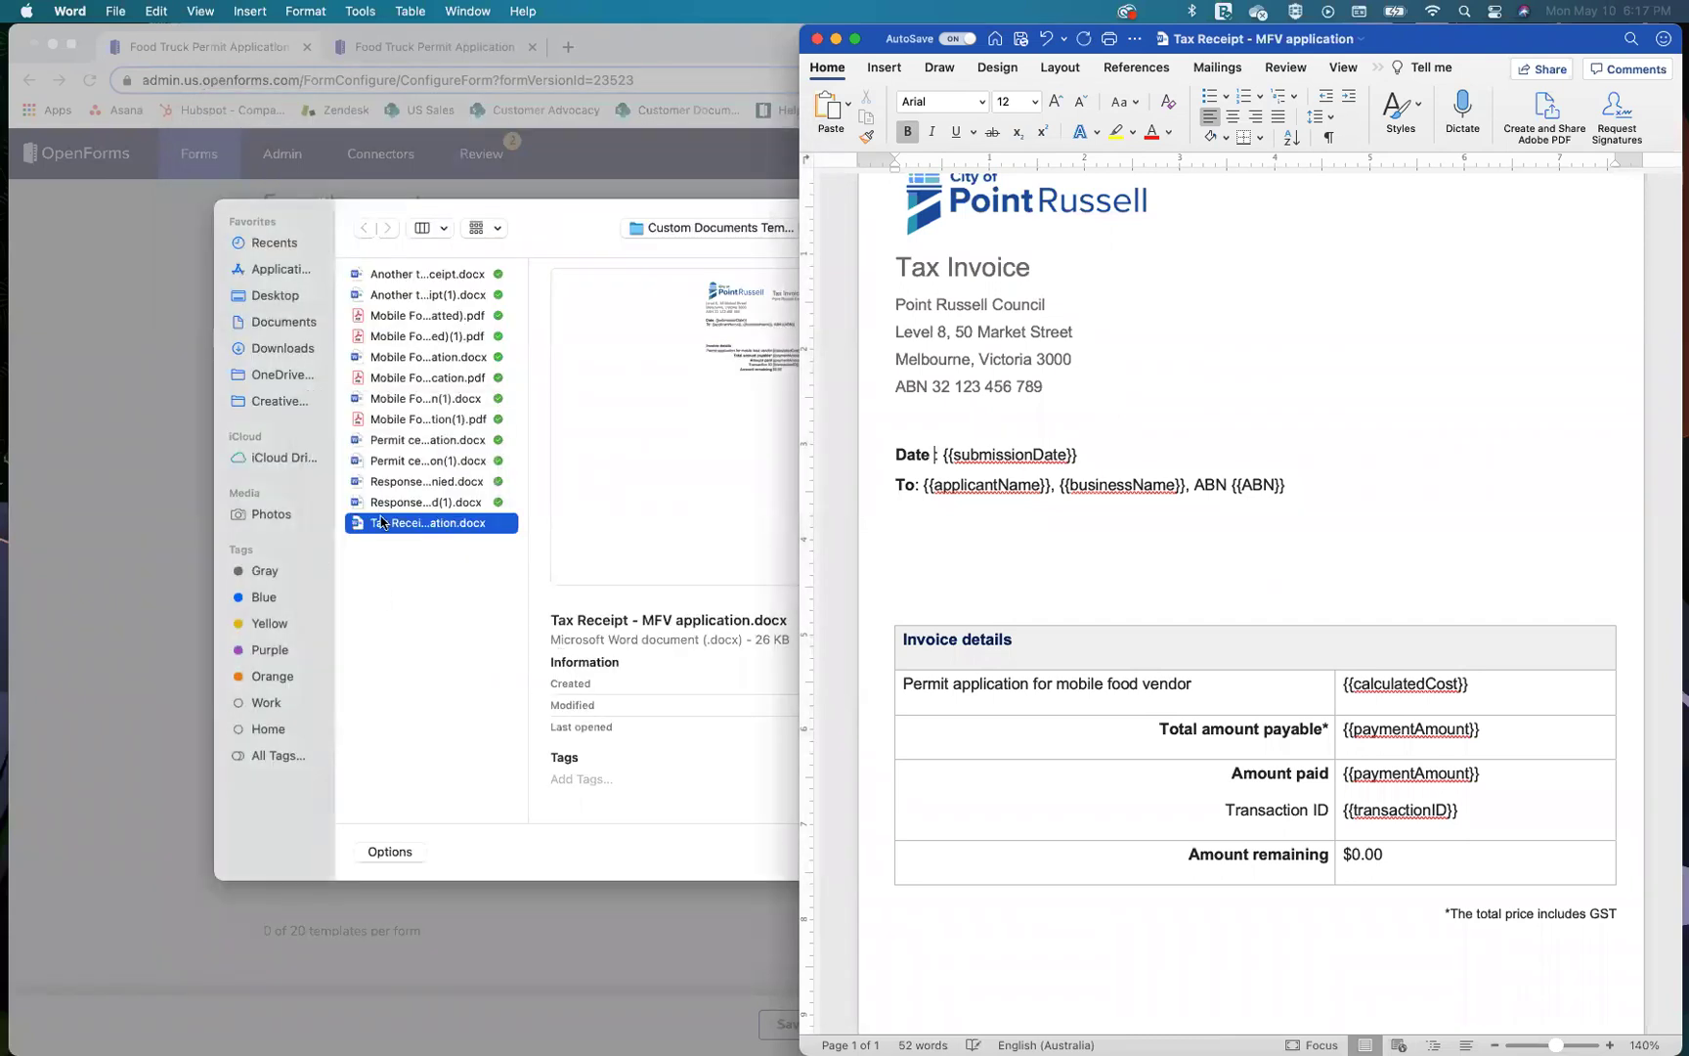
{"action": "left_click", "coordinate": [597, 610]}
{"action": "left_click", "coordinate": [1030, 846]}
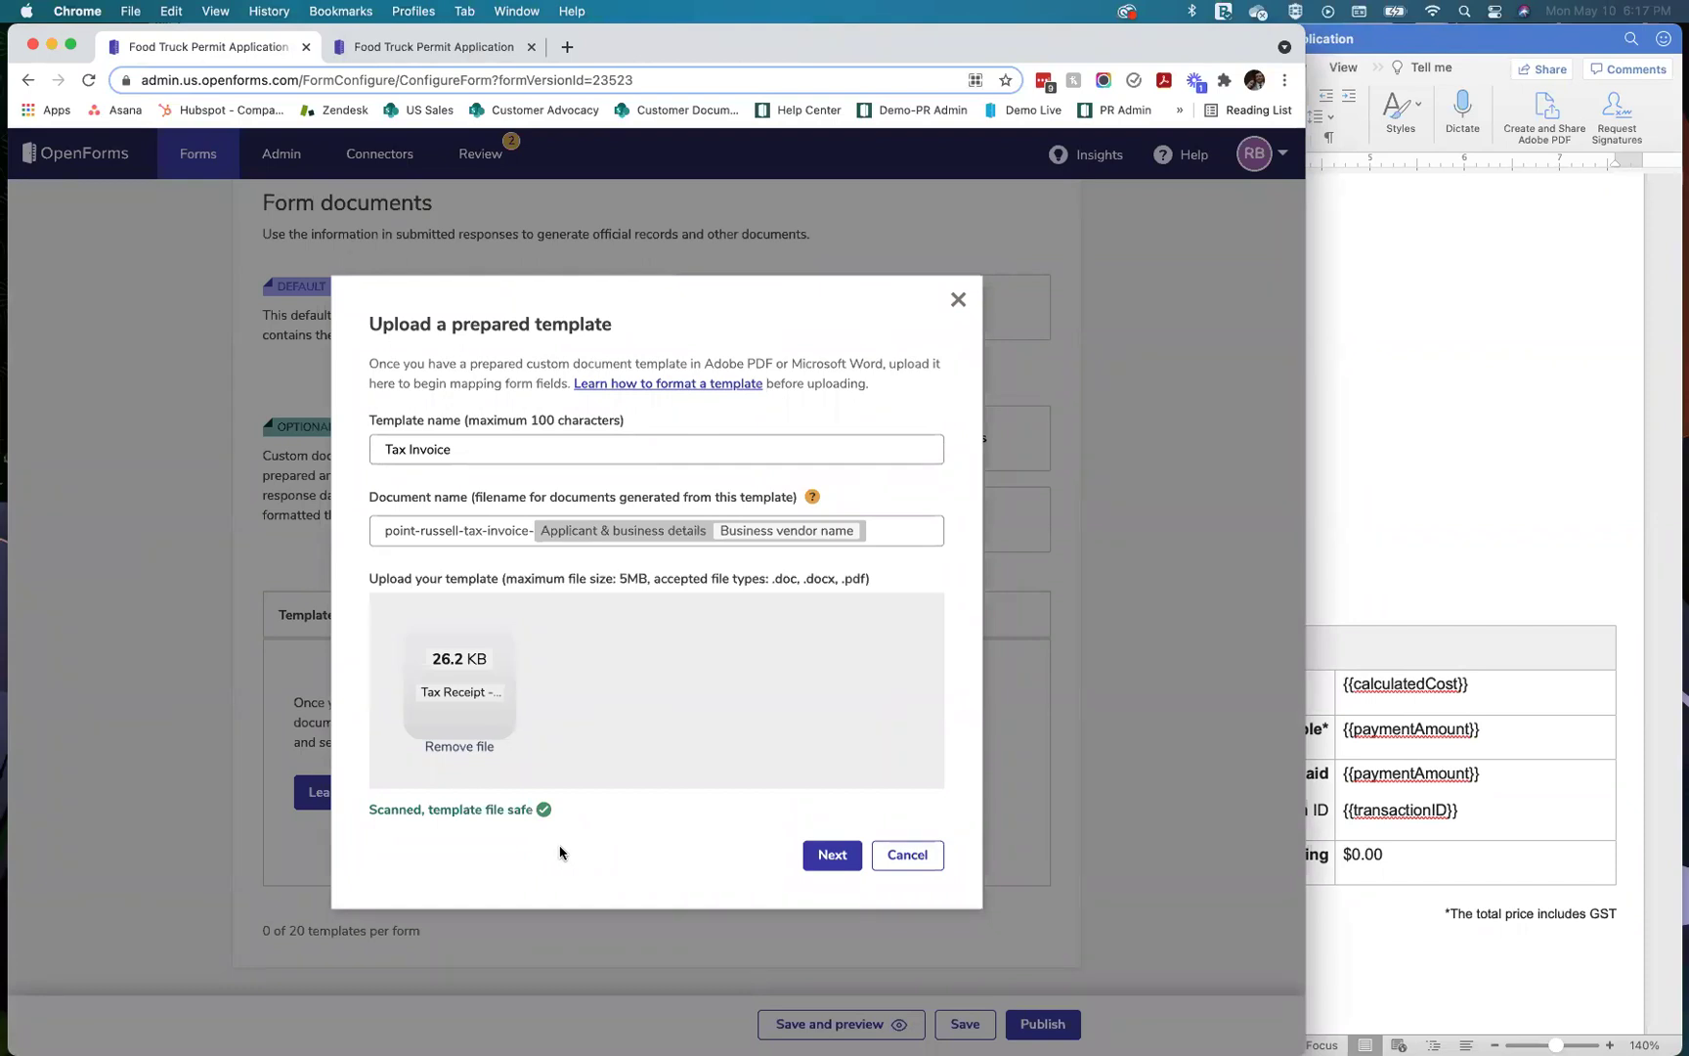
{"action": "left_click", "coordinate": [826, 857]}
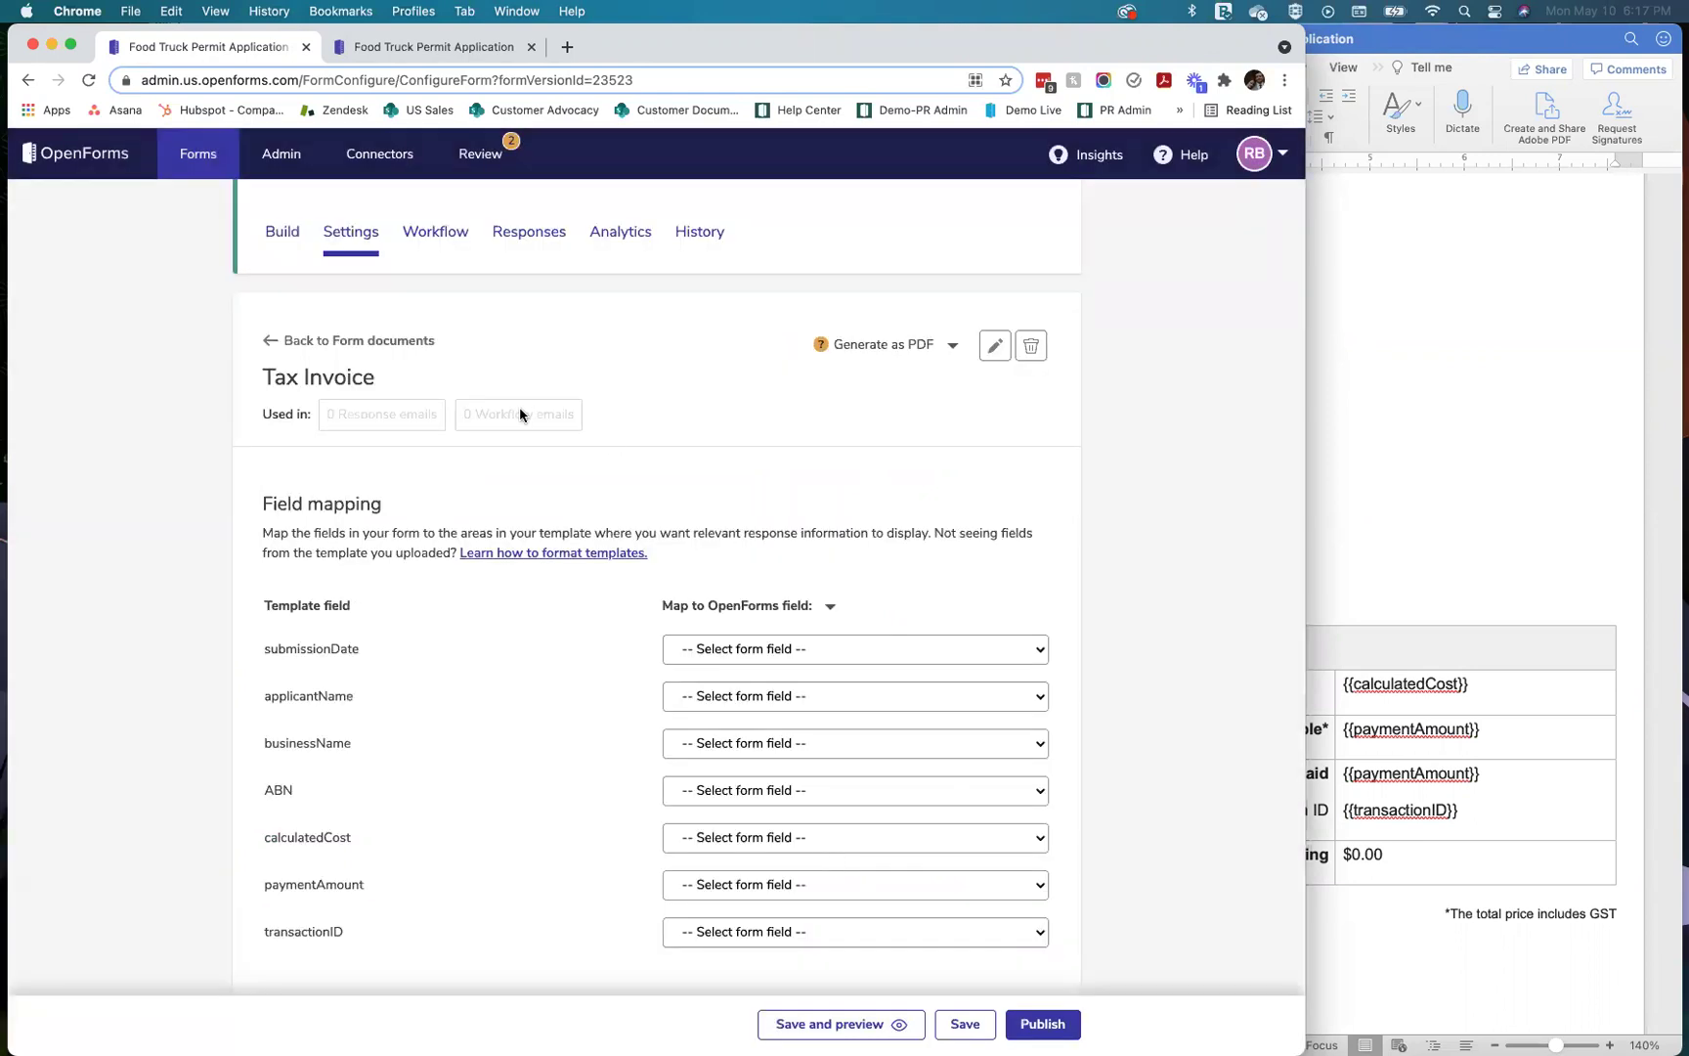
Step: Compare the template fields in the Tax Invoice field mapping with the placeholders in the Word document, such as calculatedCost and transactionID
{"action": "scroll", "coordinate": [780, 532], "scroll_direction": "down", "scroll_amount": 2}
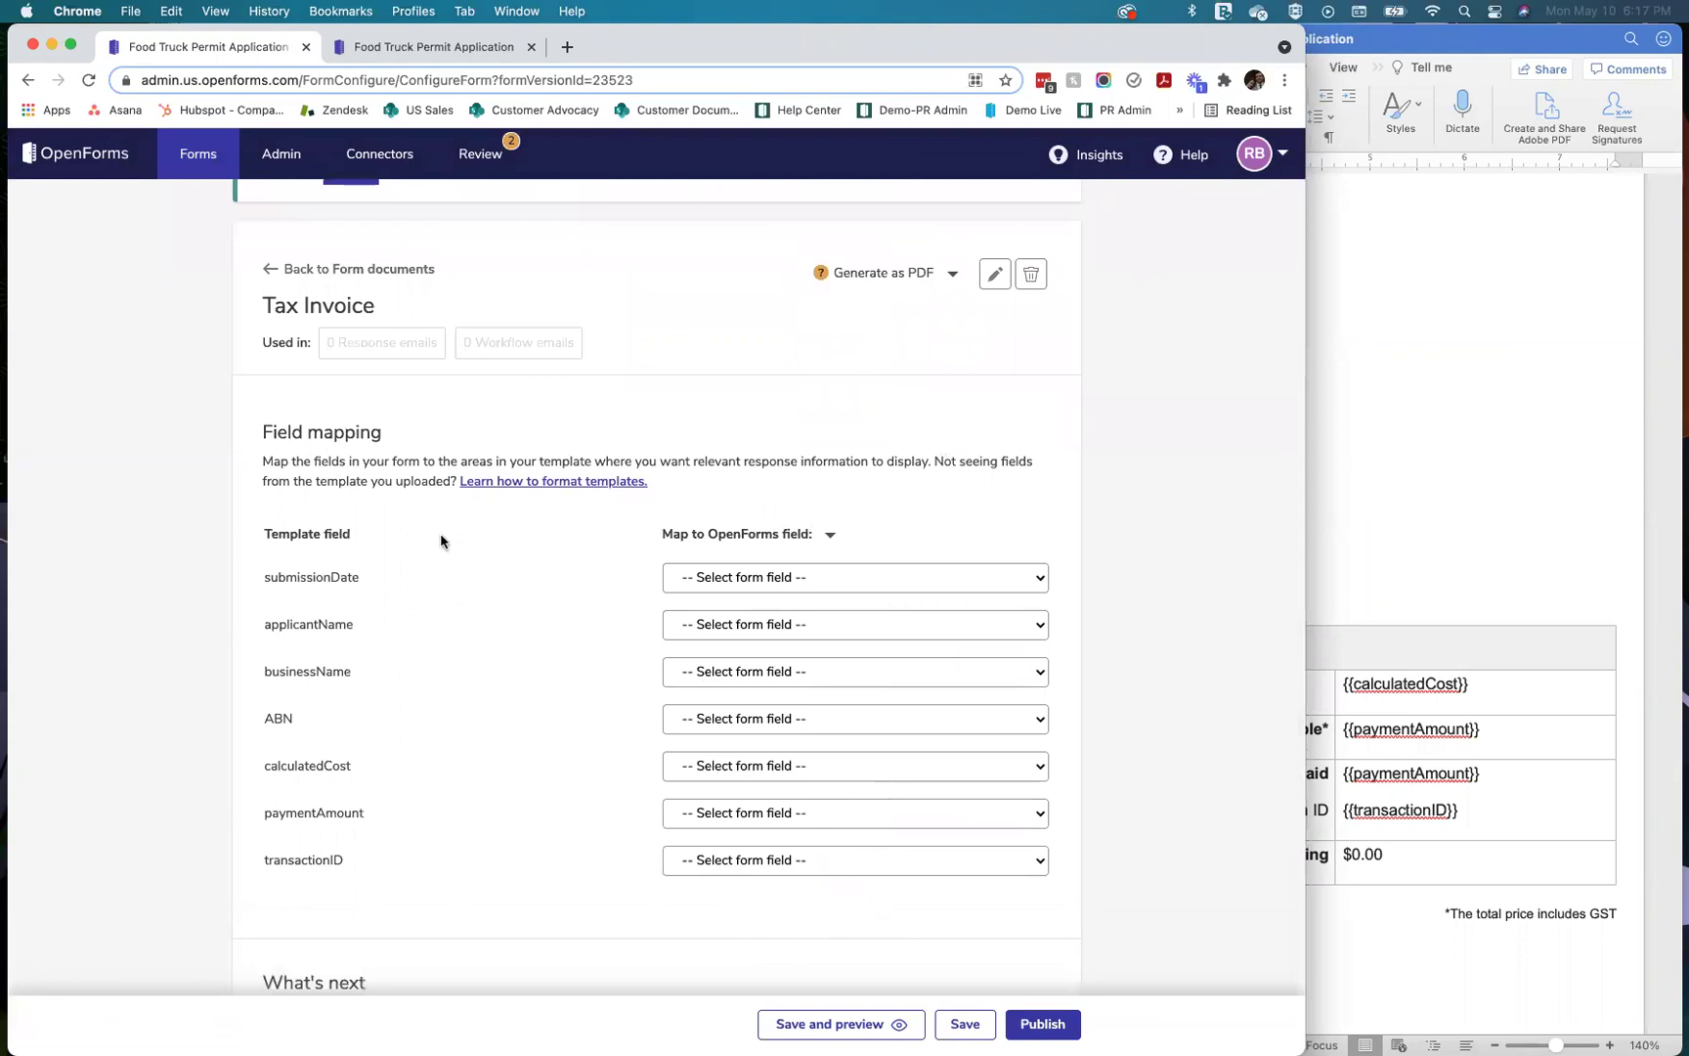
{"action": "left_click", "coordinate": [1541, 501]}
{"action": "left_click", "coordinate": [936, 455]}
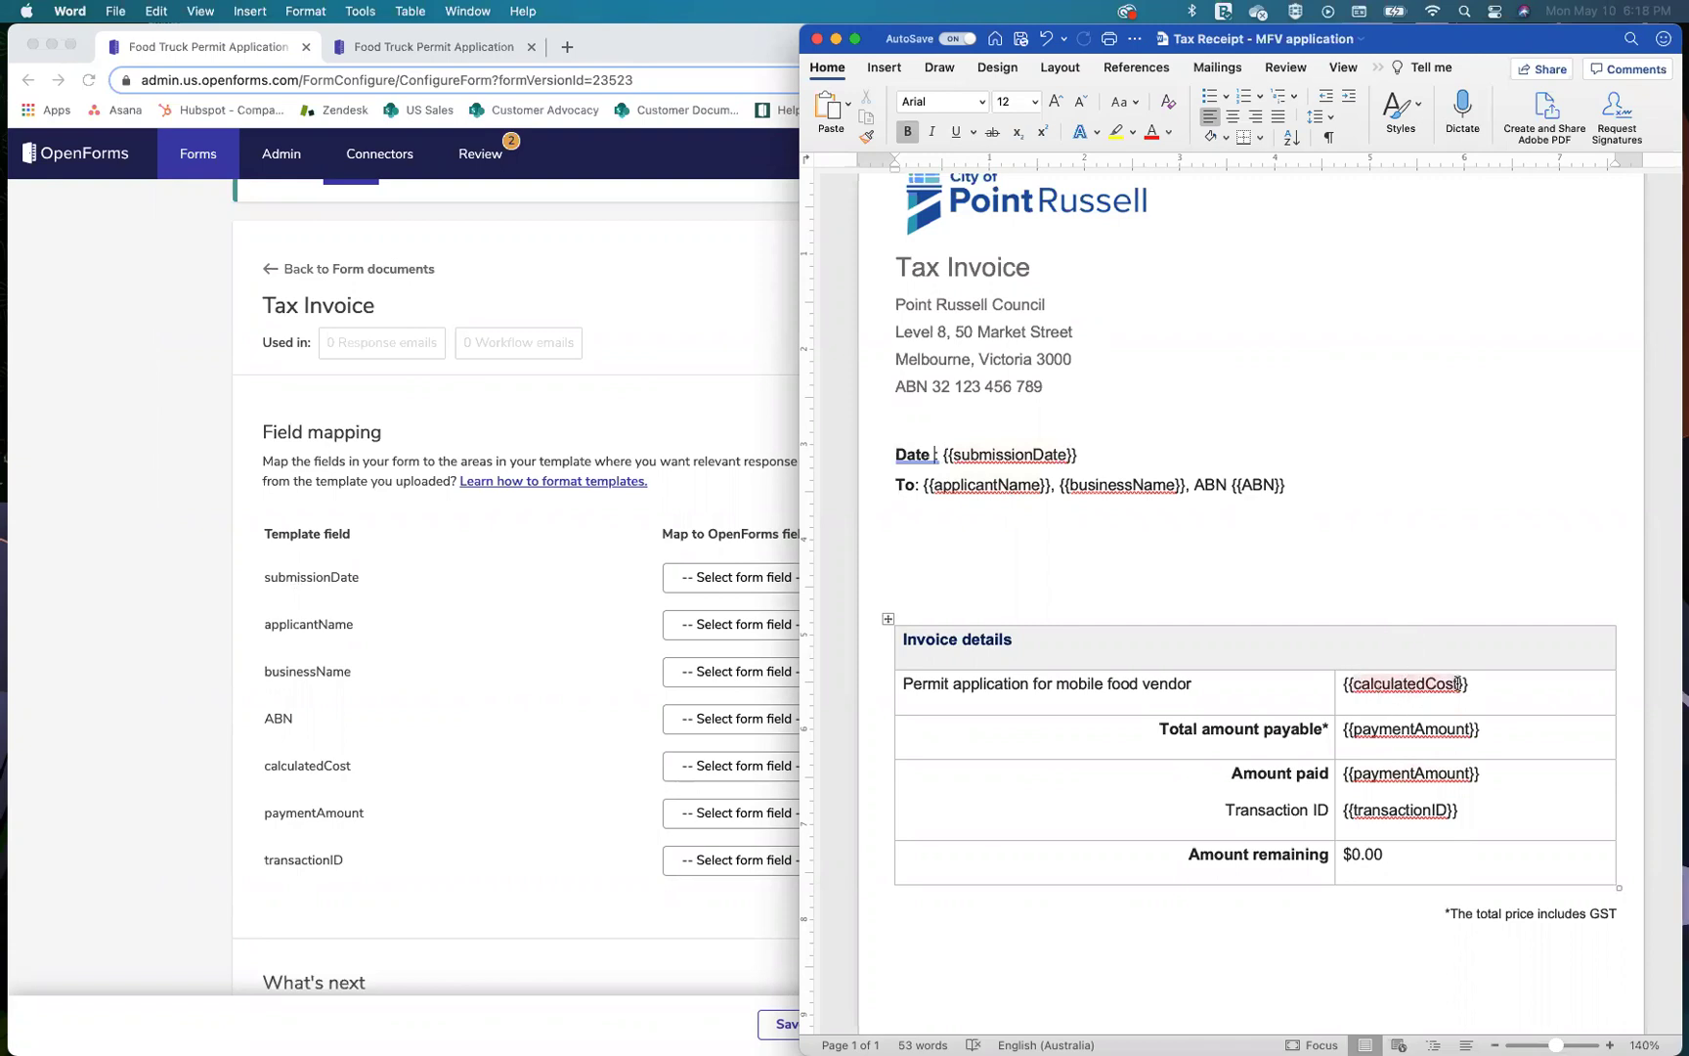
{"action": "left_click", "coordinate": [264, 763]}
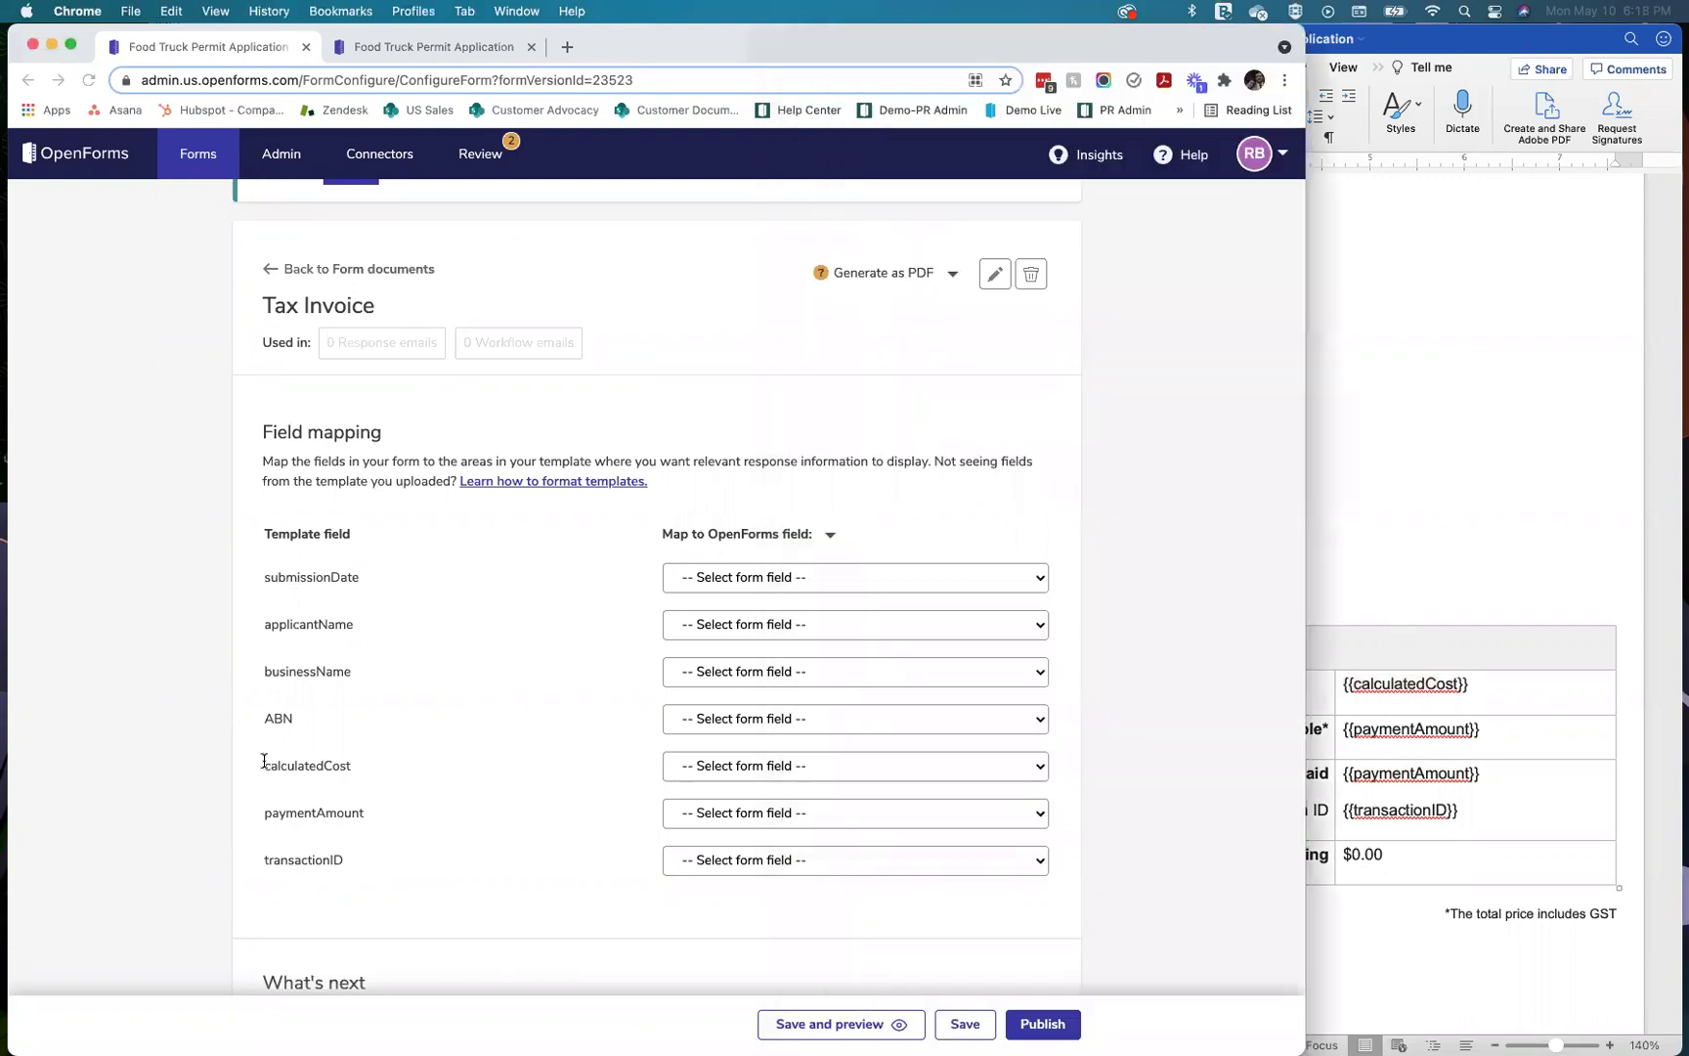
{"action": "left_click", "coordinate": [1453, 671]}
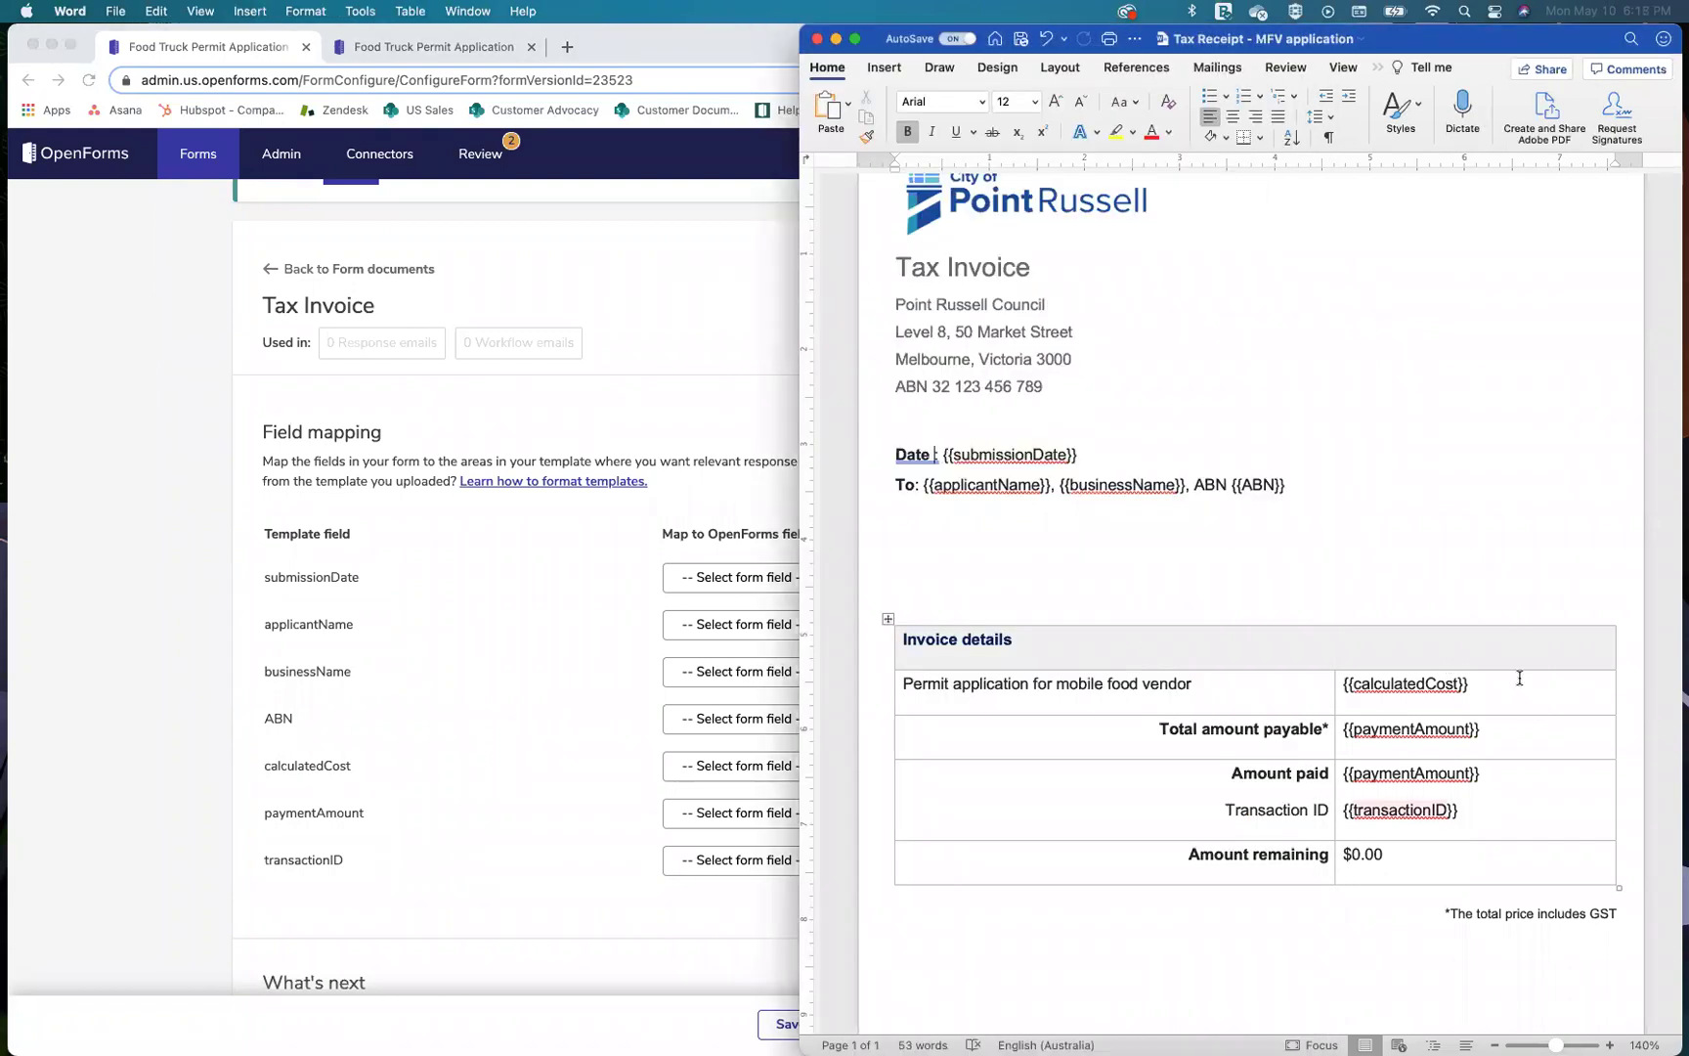
{"action": "double_click", "coordinate": [1419, 812]}
{"action": "left_click", "coordinate": [604, 532]}
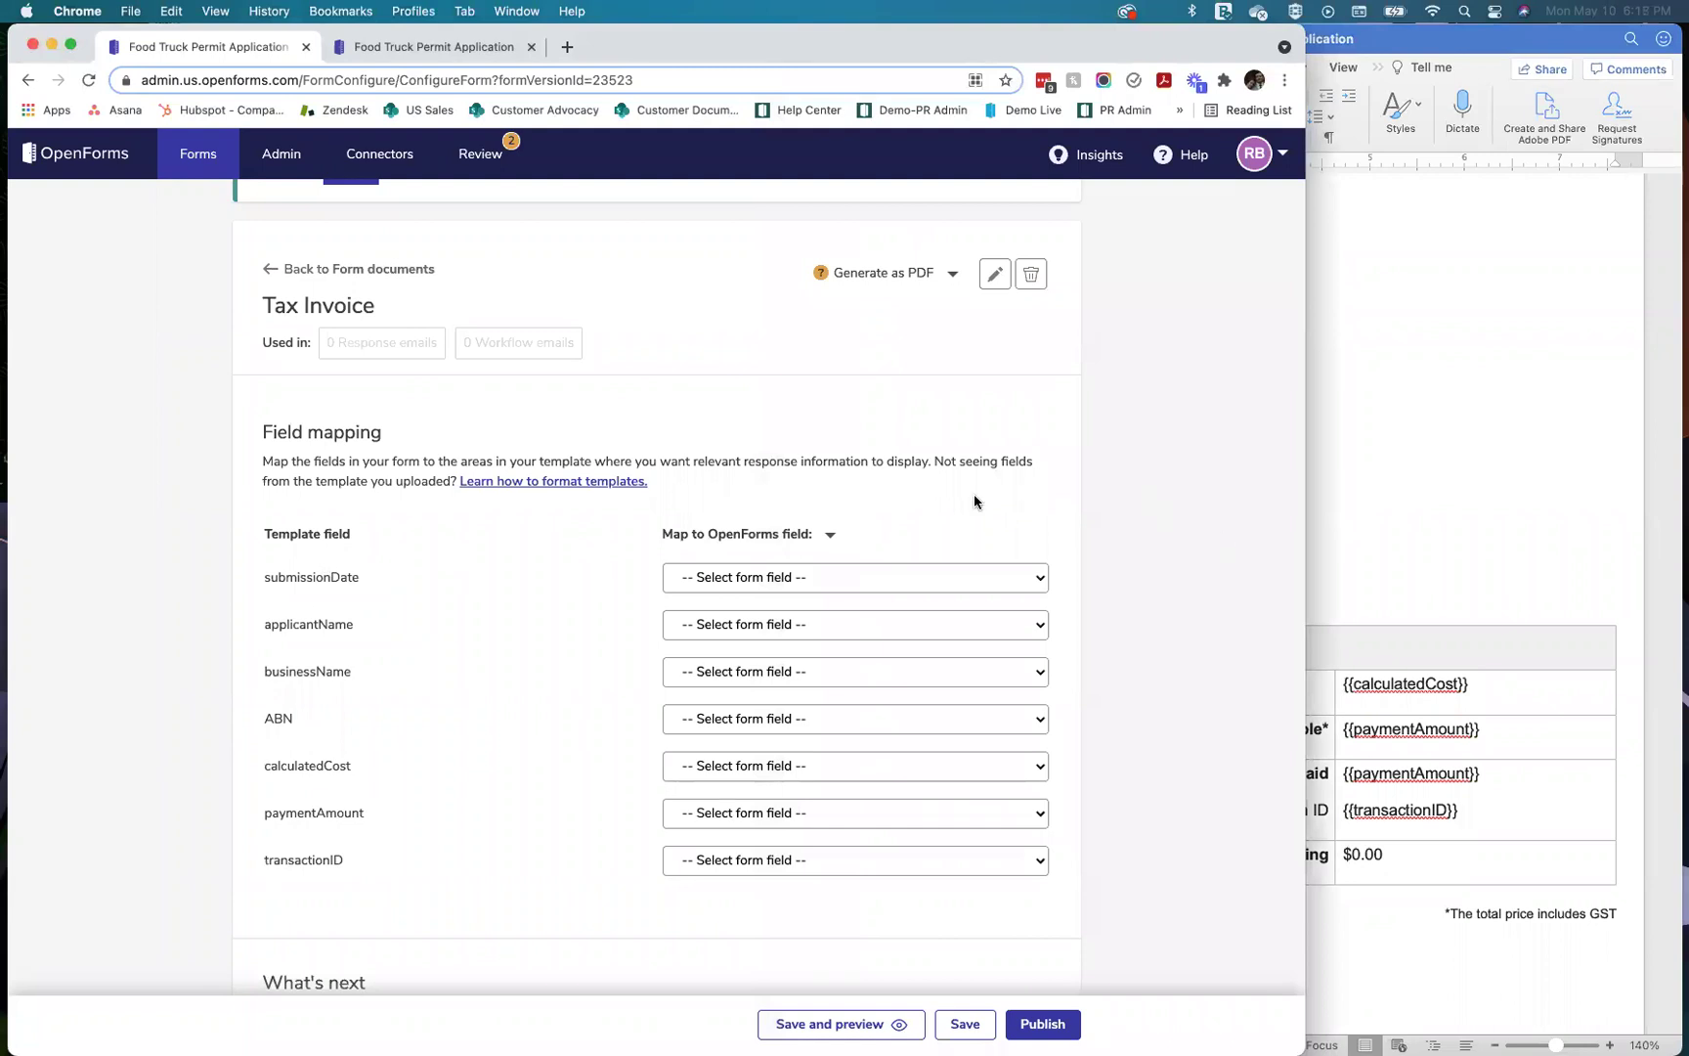
Step: Map the submissionDate template field to Submission date and applicantName to Applicant name, checking the Word template in between
{"action": "left_click", "coordinate": [794, 580]}
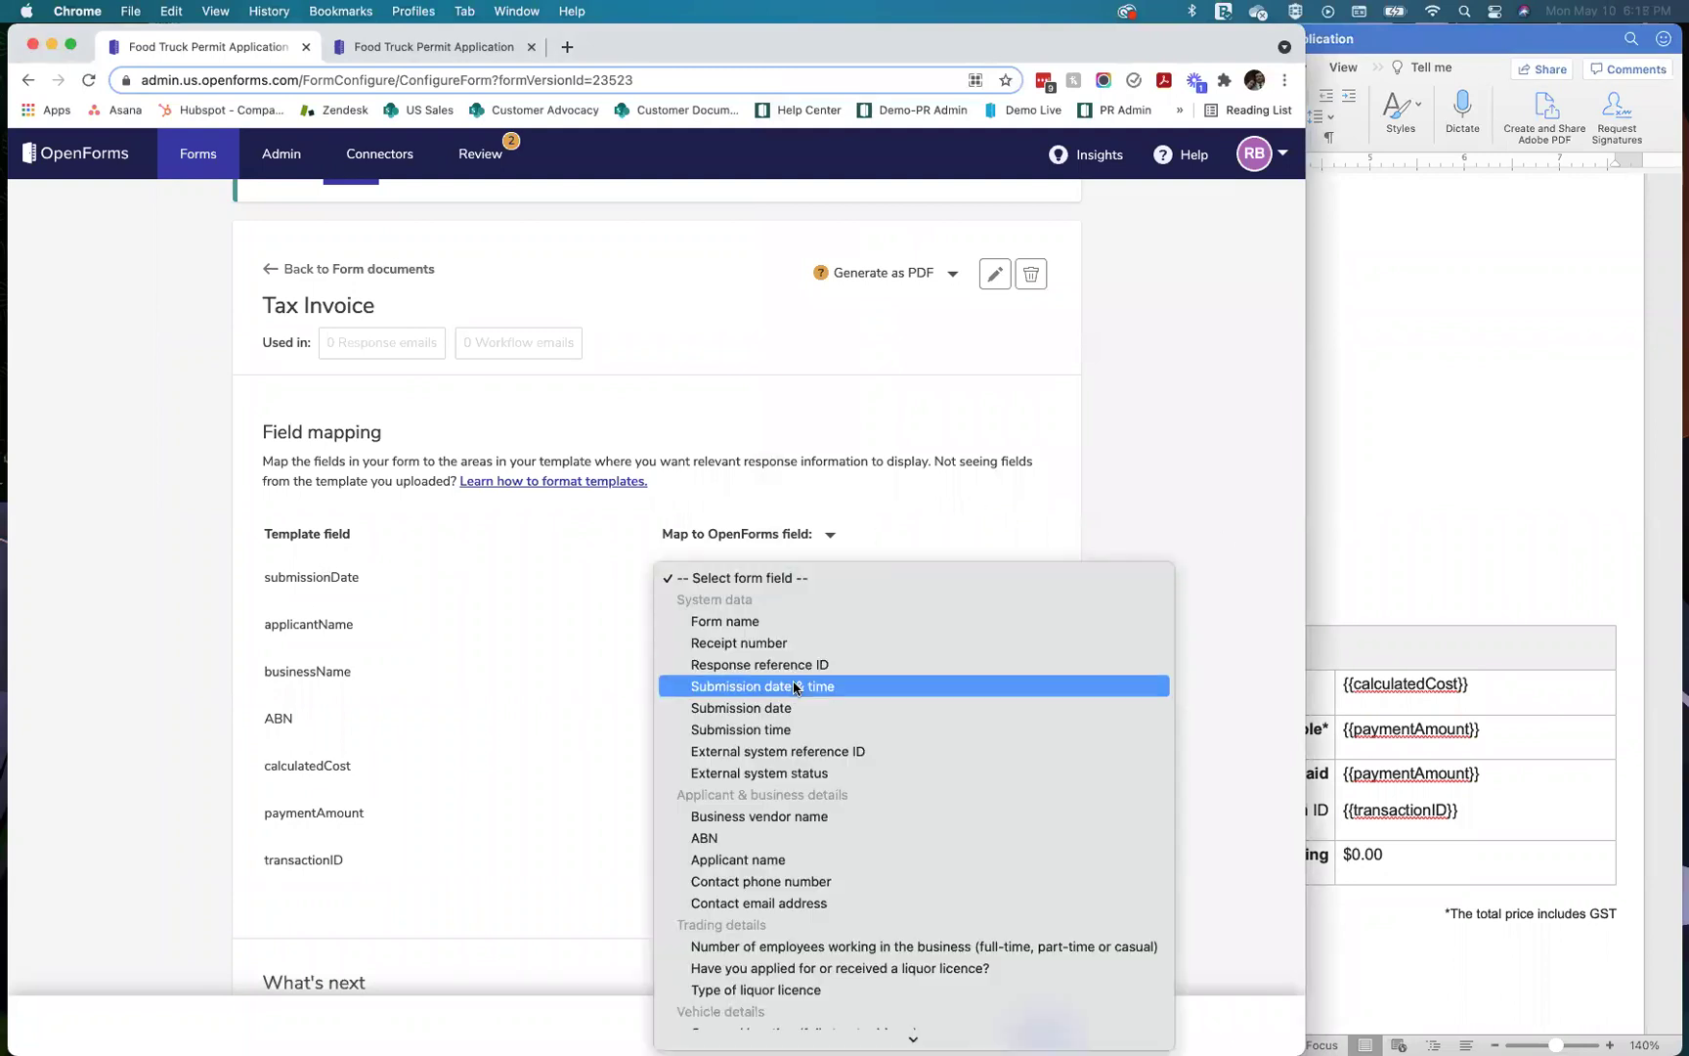
{"action": "scroll", "coordinate": [793, 681], "scroll_direction": "down", "scroll_amount": 10}
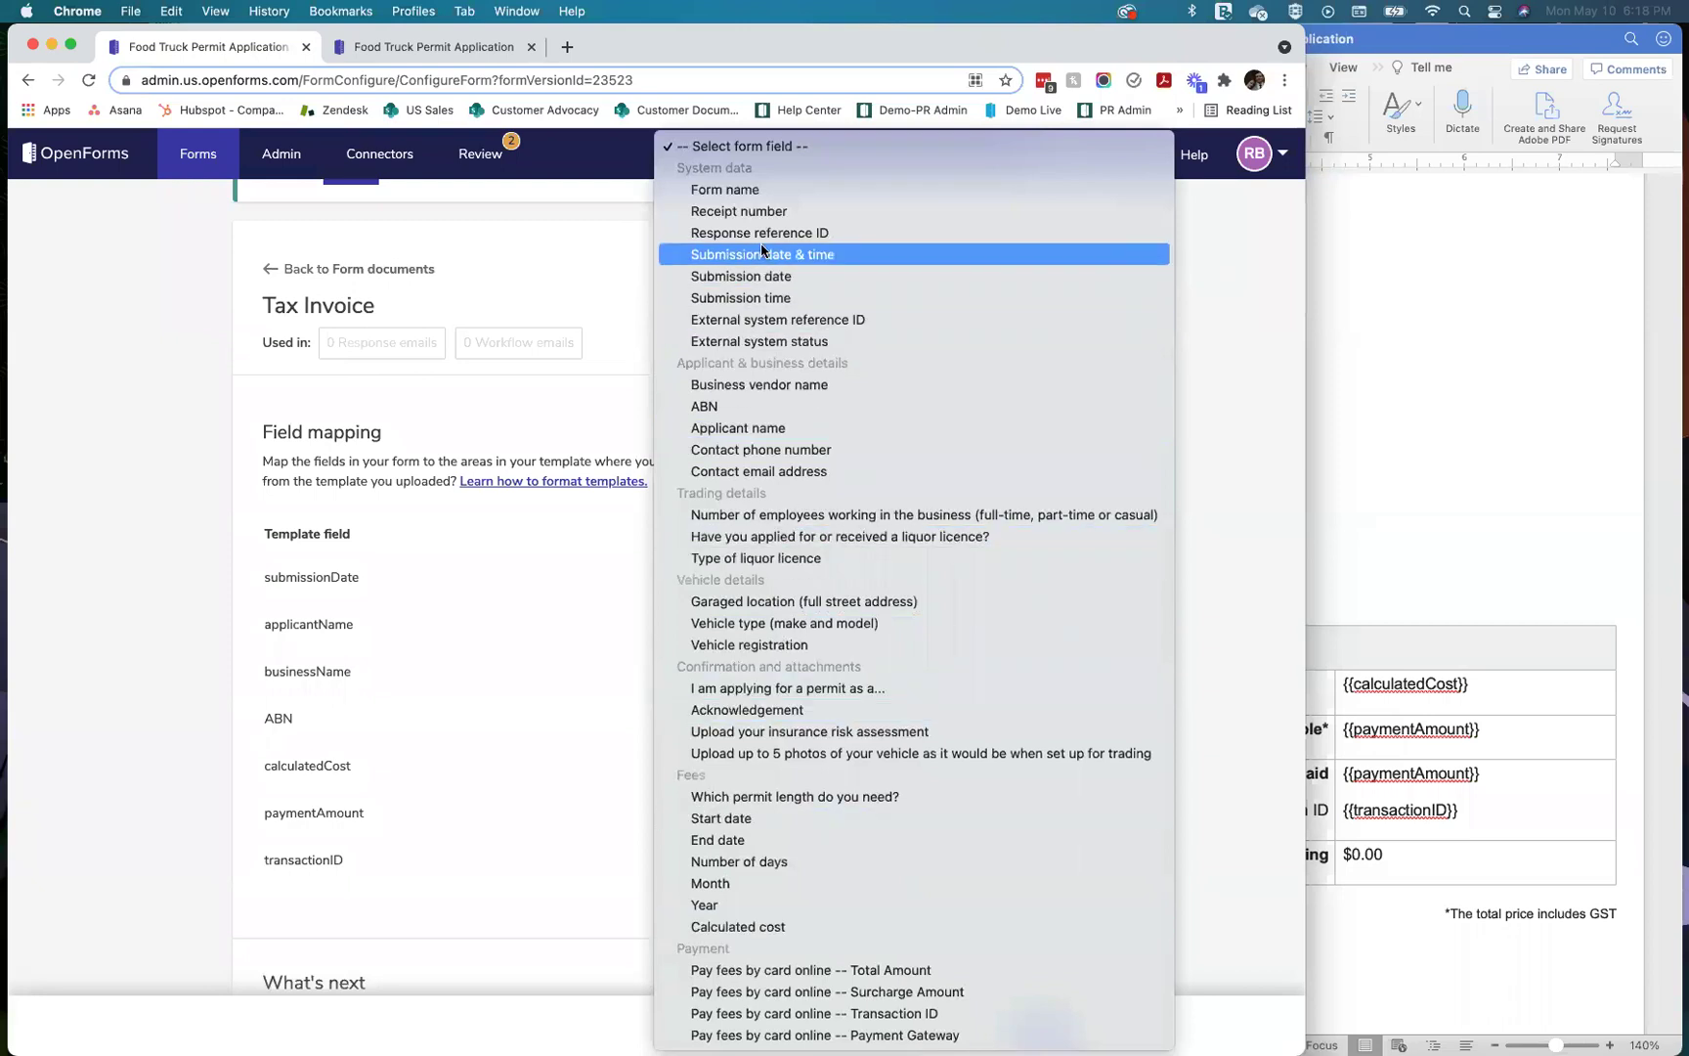
{"action": "left_click", "coordinate": [731, 277]}
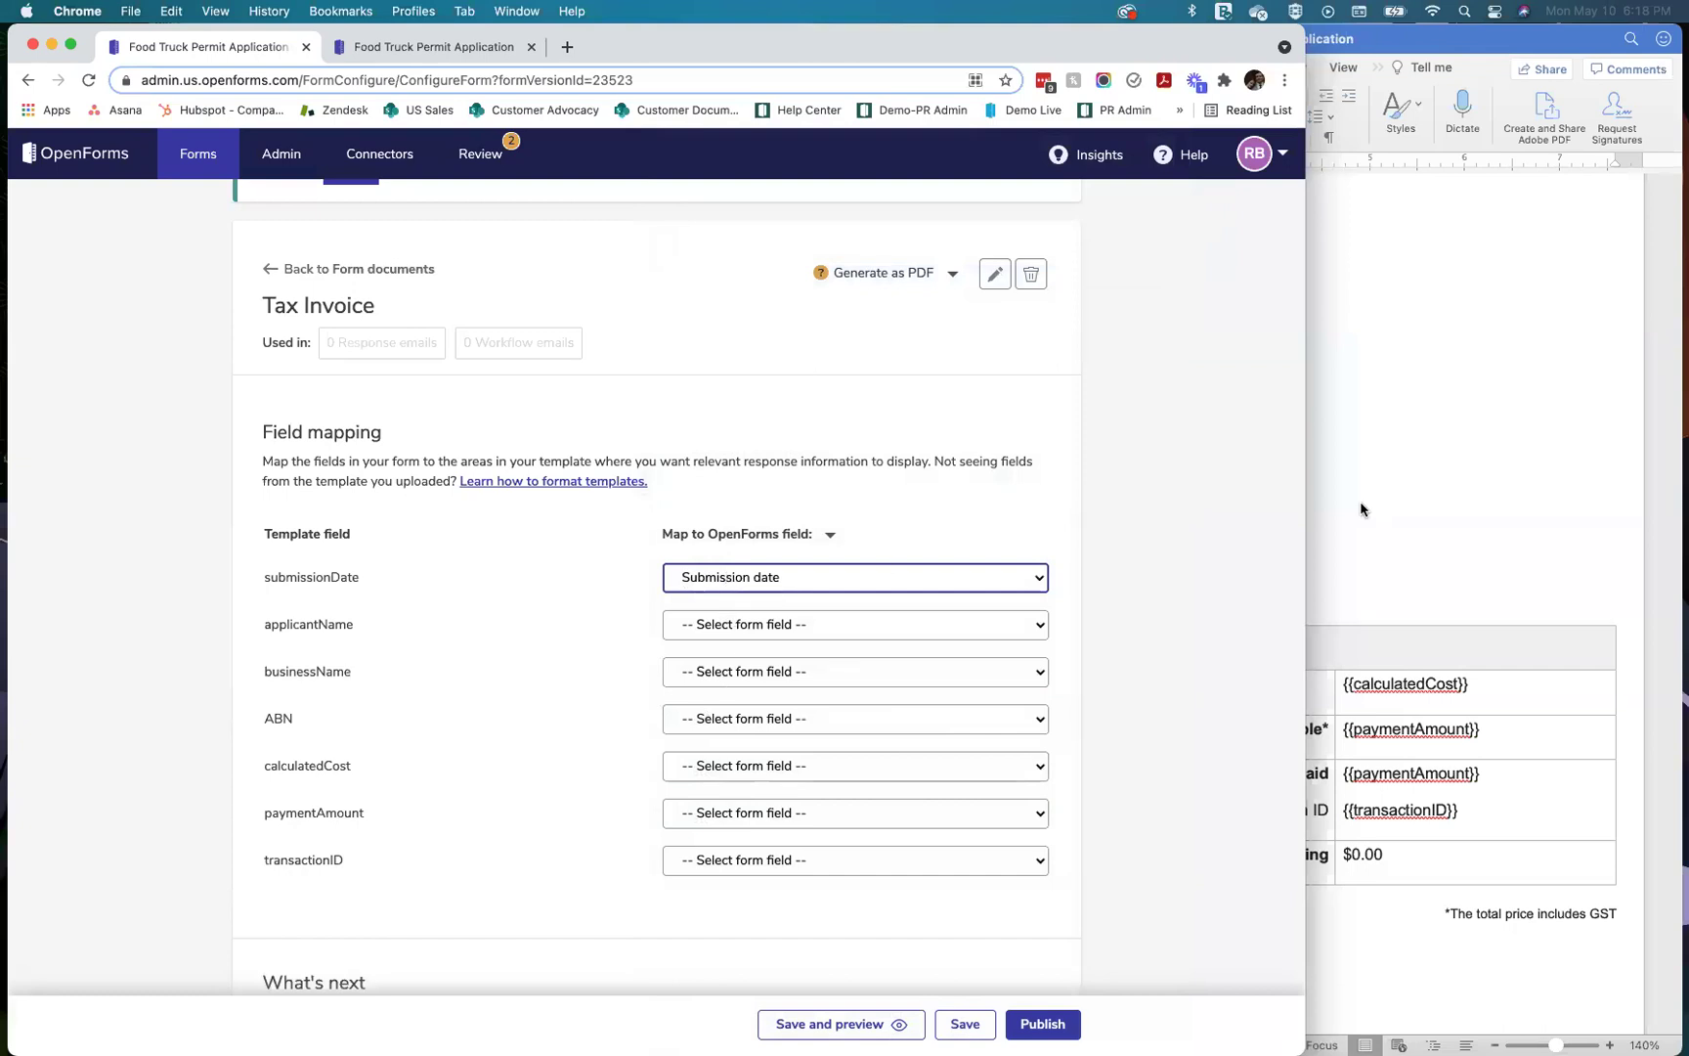
{"action": "left_click", "coordinate": [1360, 505]}
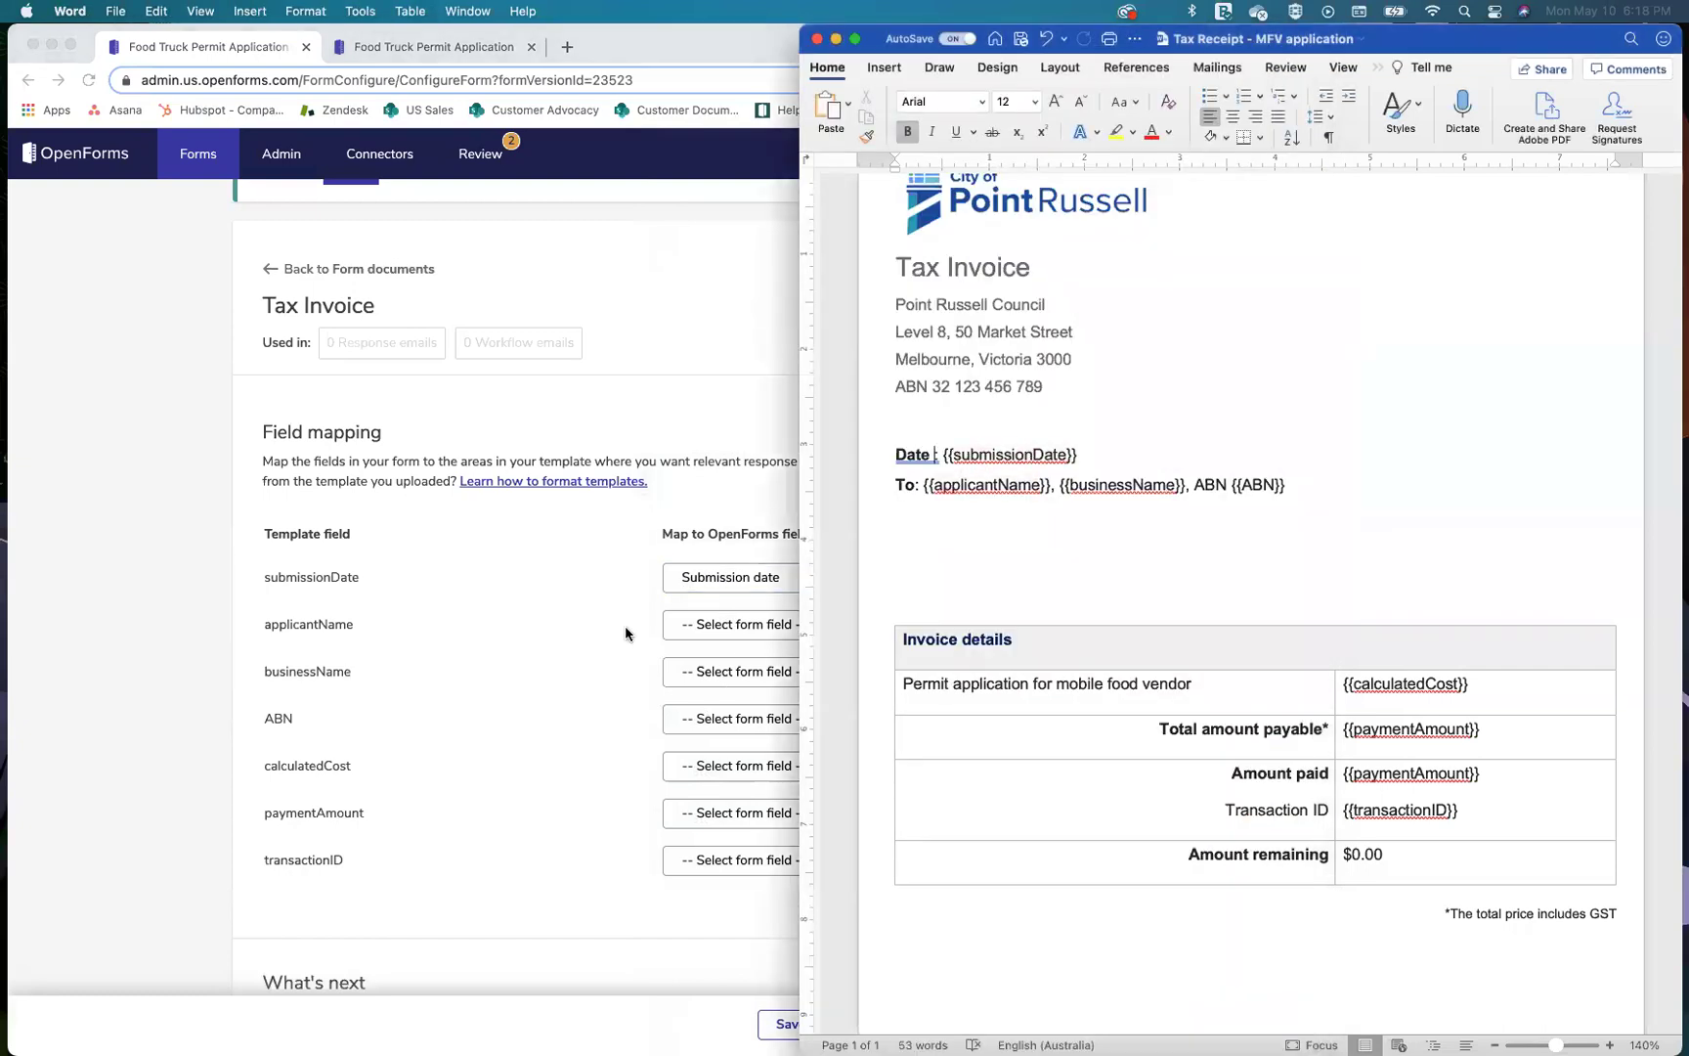
{"action": "left_click", "coordinate": [737, 628]}
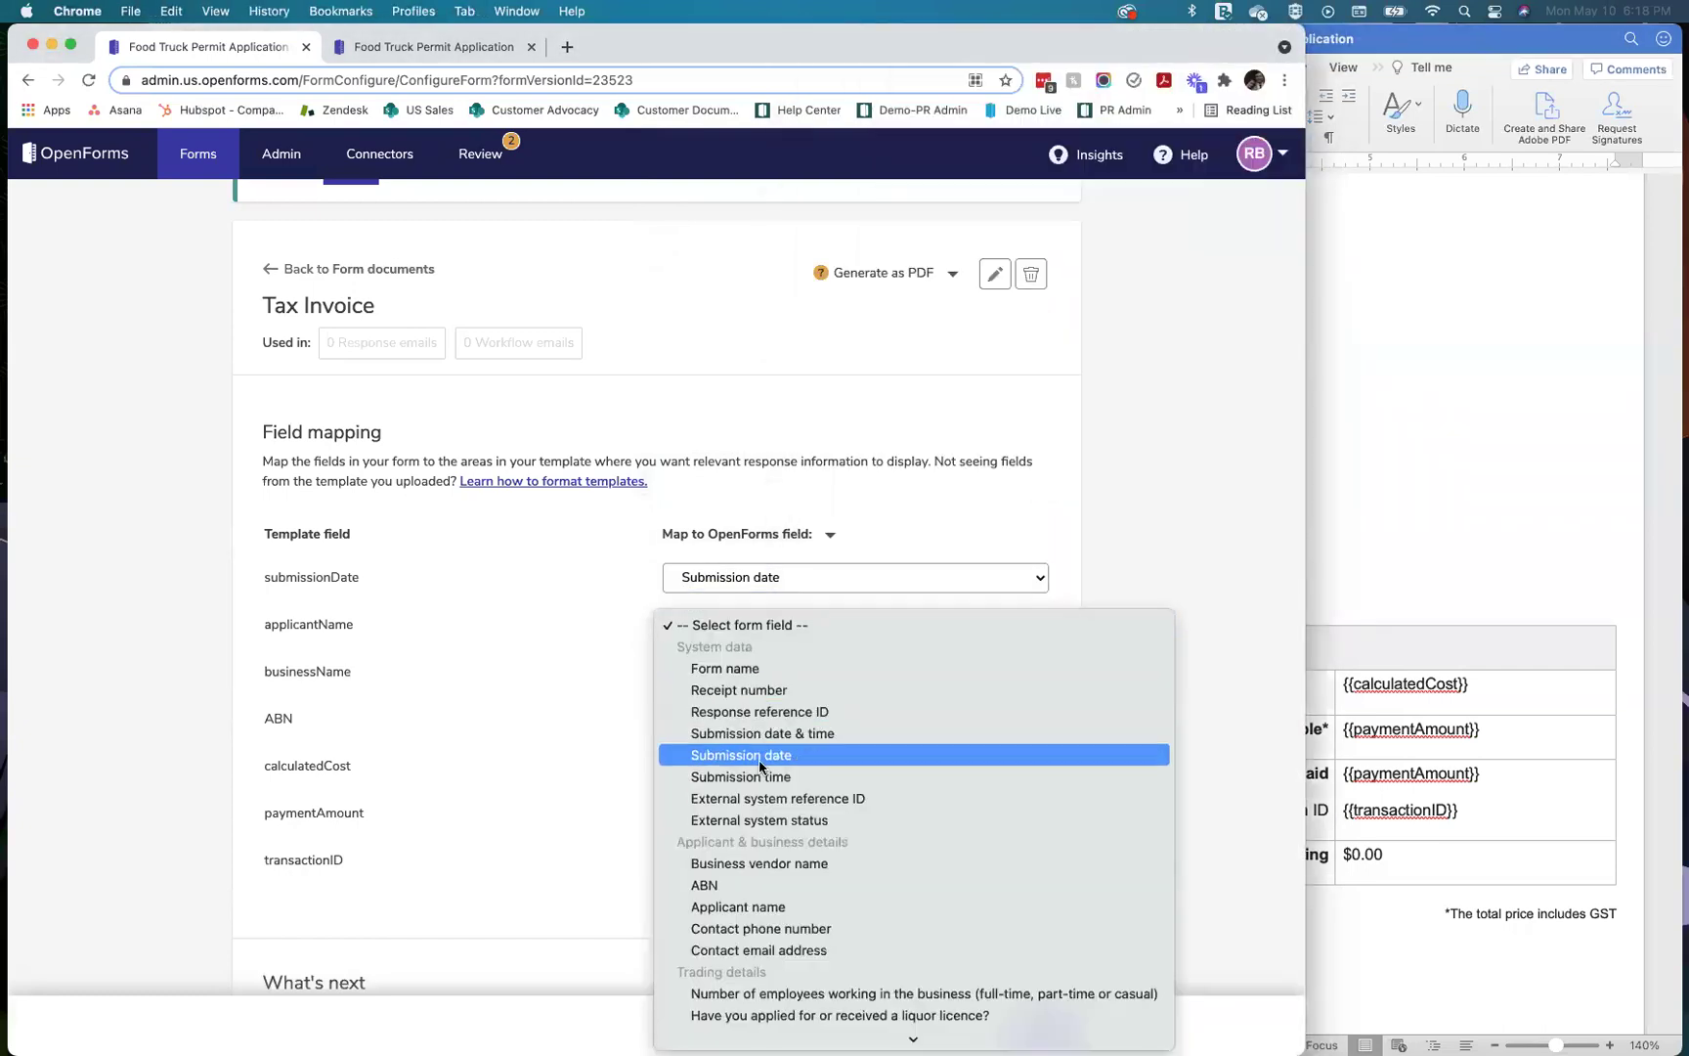
{"action": "left_click", "coordinate": [730, 908]}
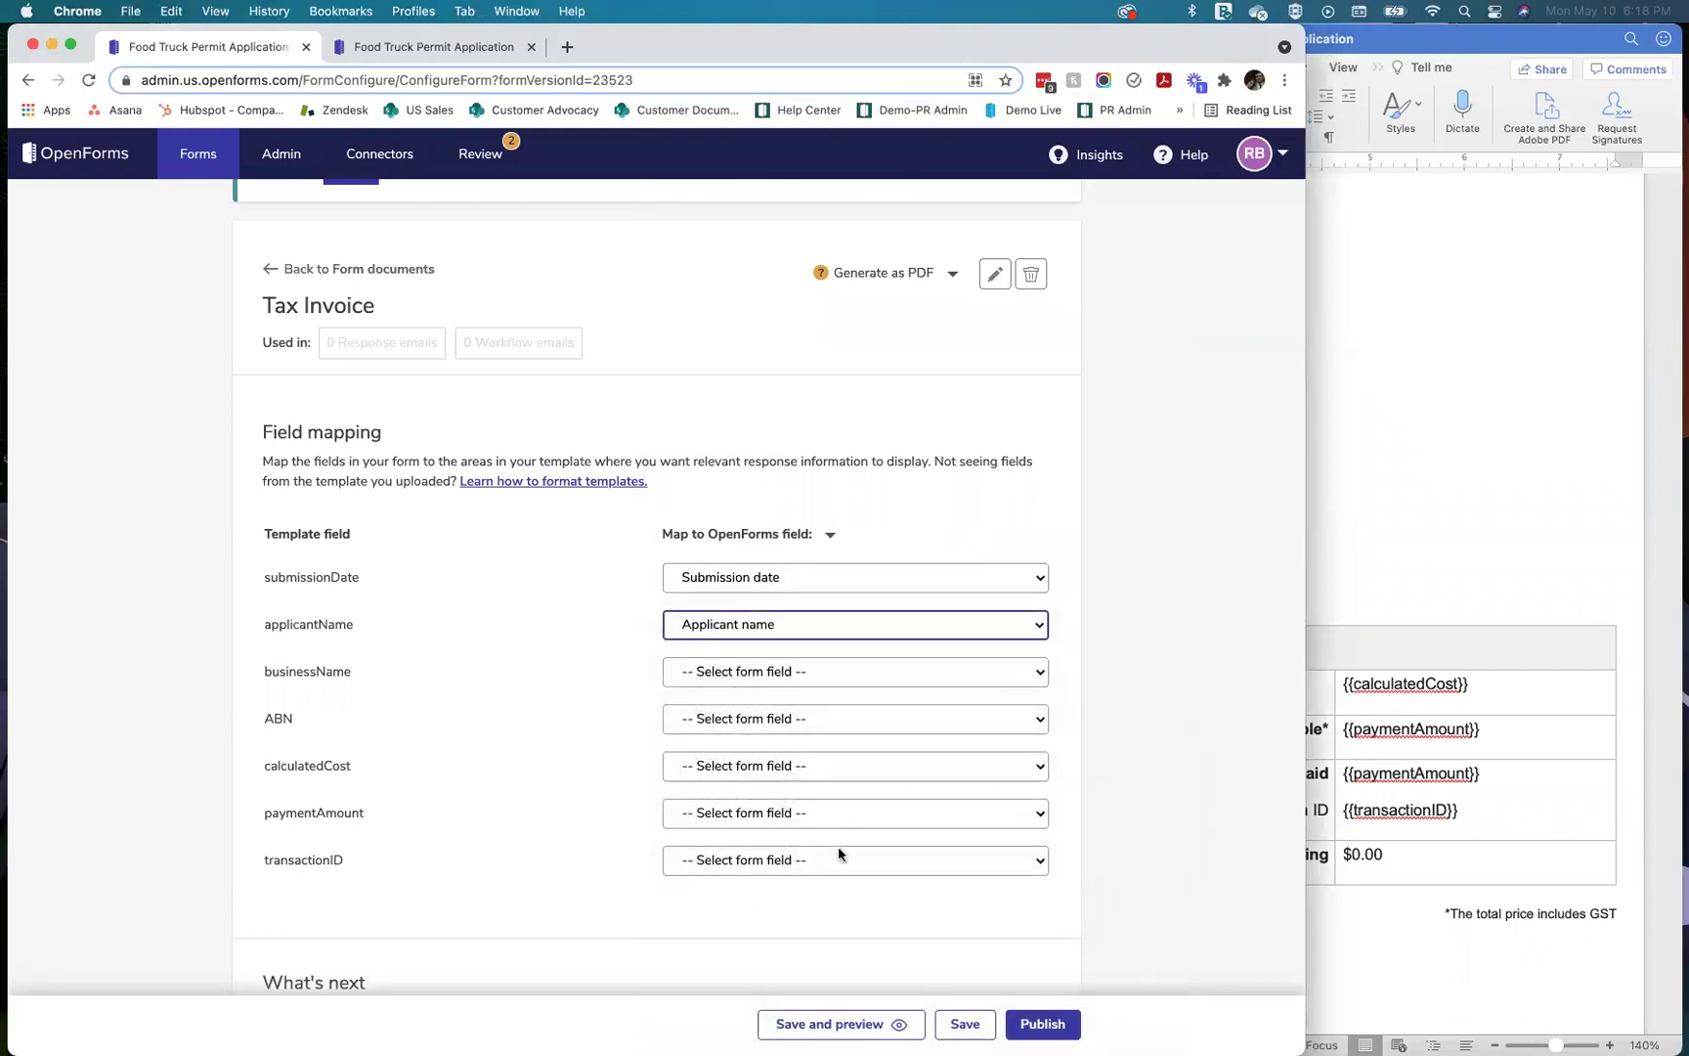
Step: Map the businessName template field to the Business vendor name form field
{"action": "left_click", "coordinate": [712, 674]}
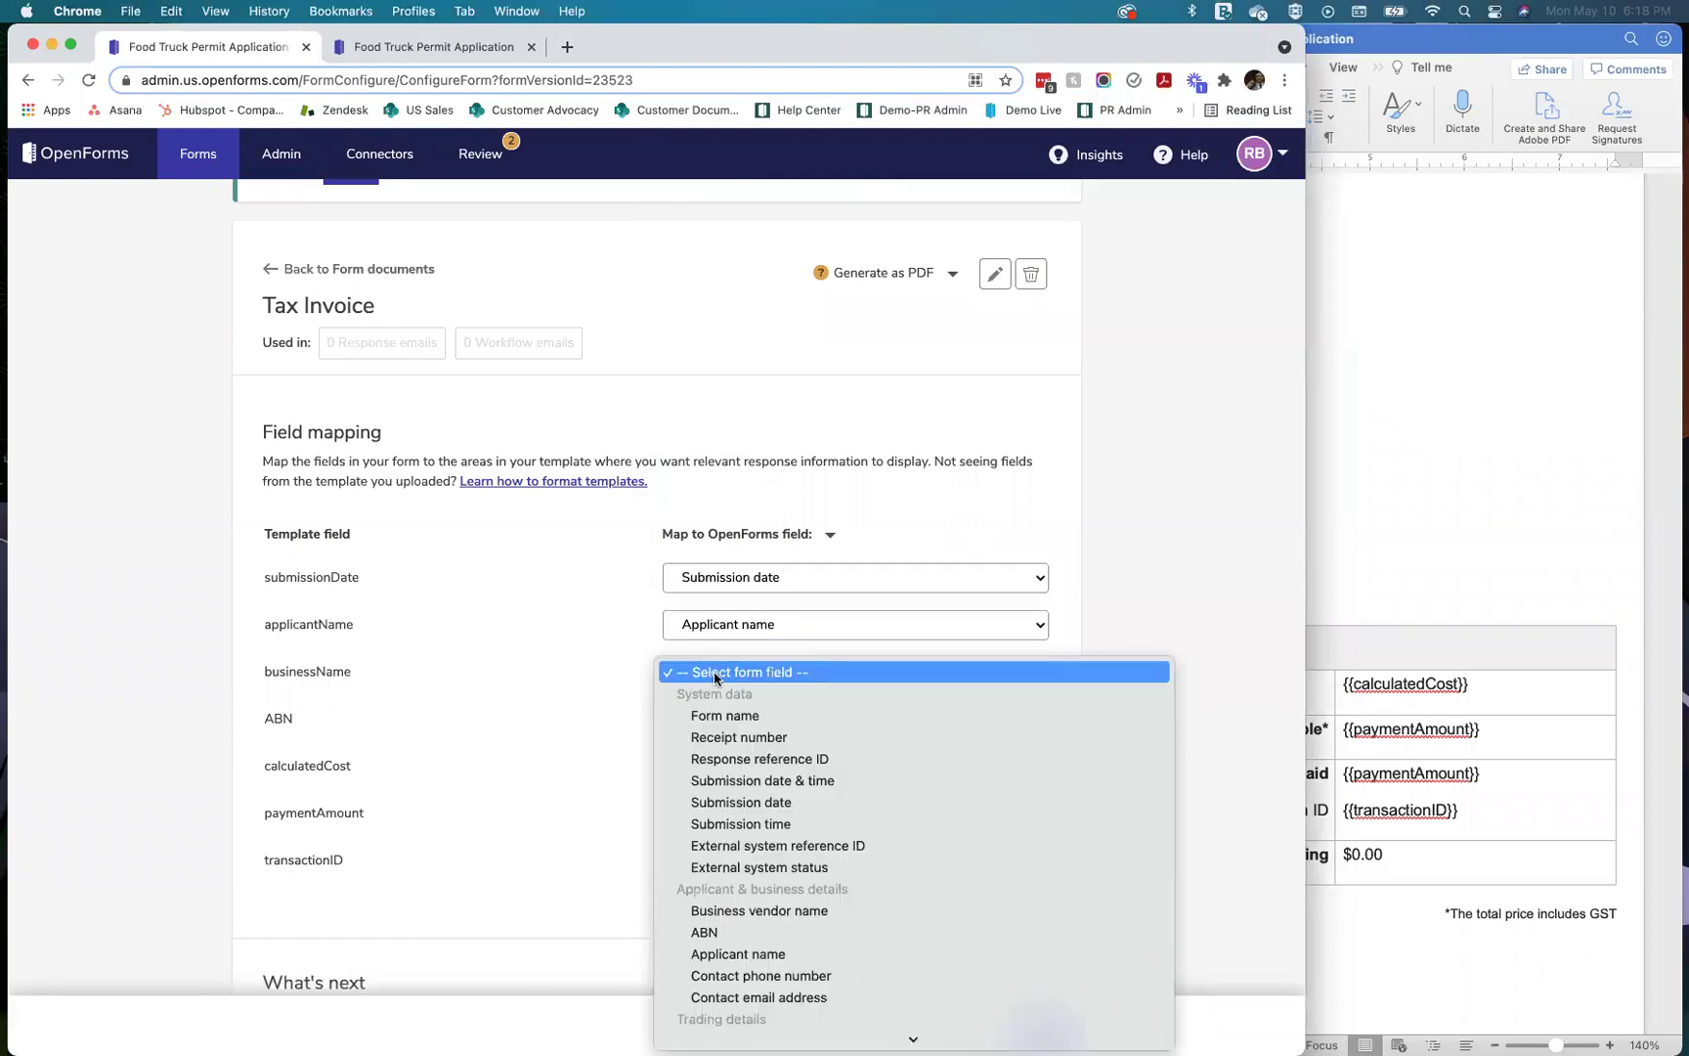
{"action": "scroll", "coordinate": [864, 711], "scroll_direction": "down", "scroll_amount": 3}
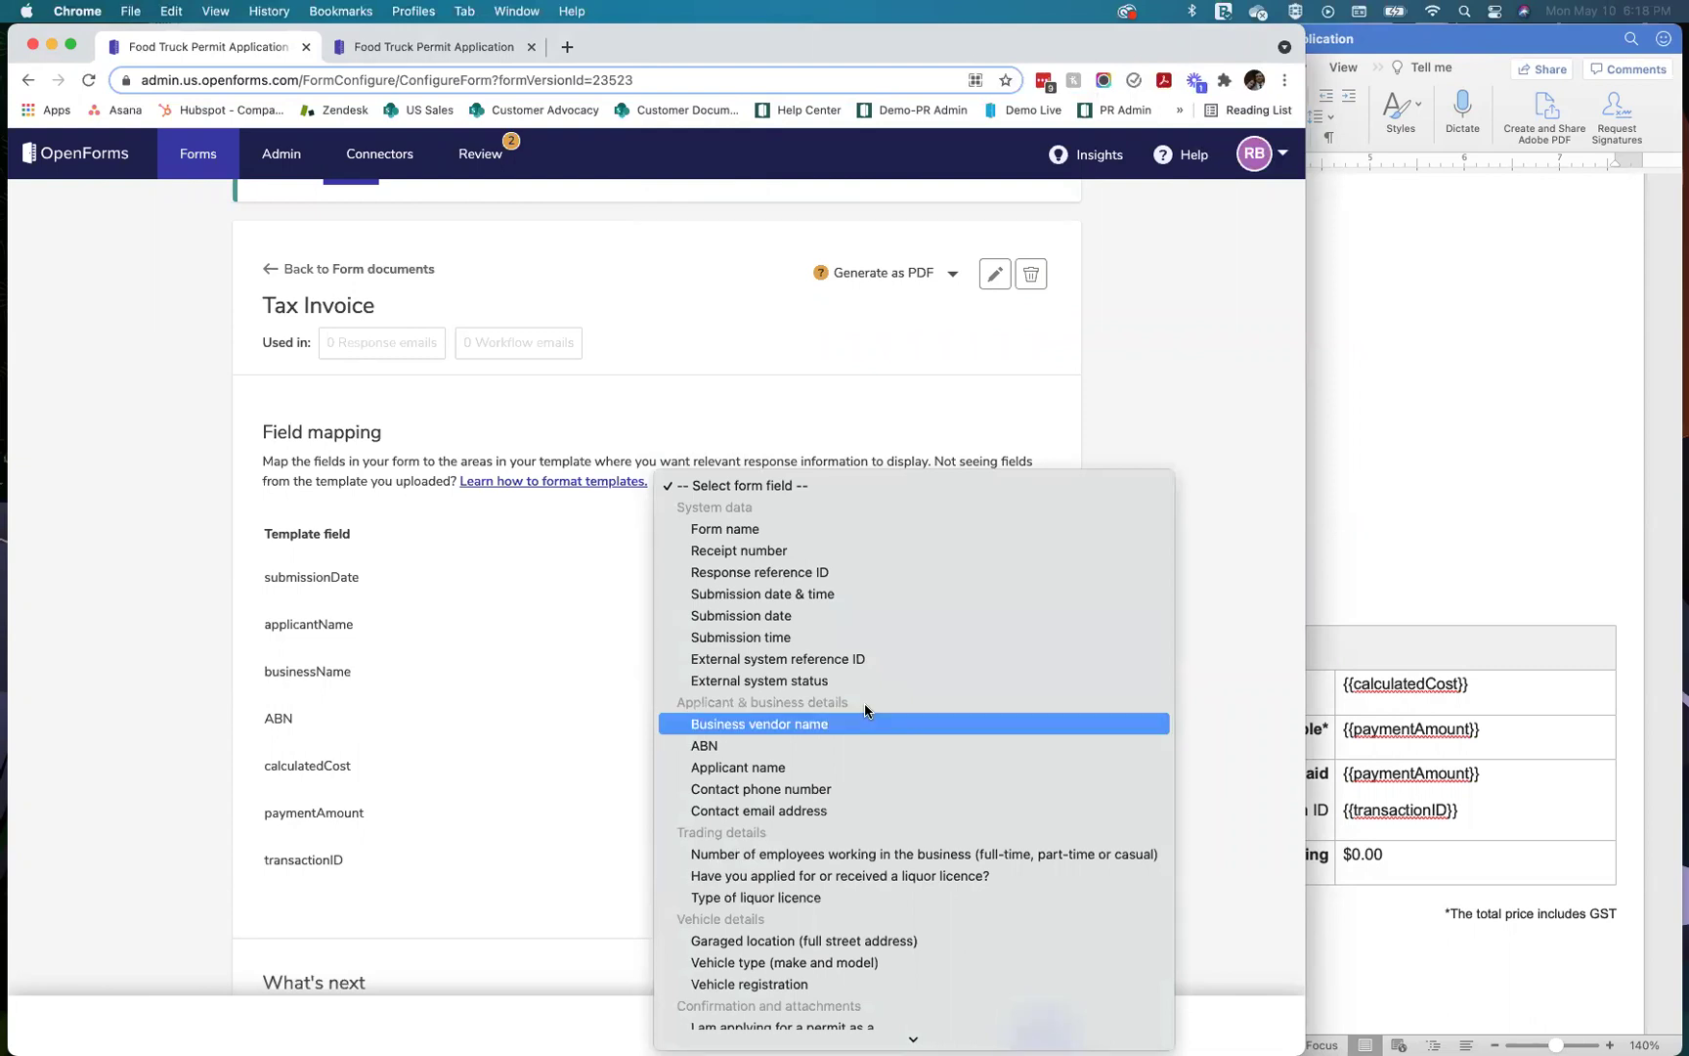
{"action": "left_click", "coordinate": [706, 730]}
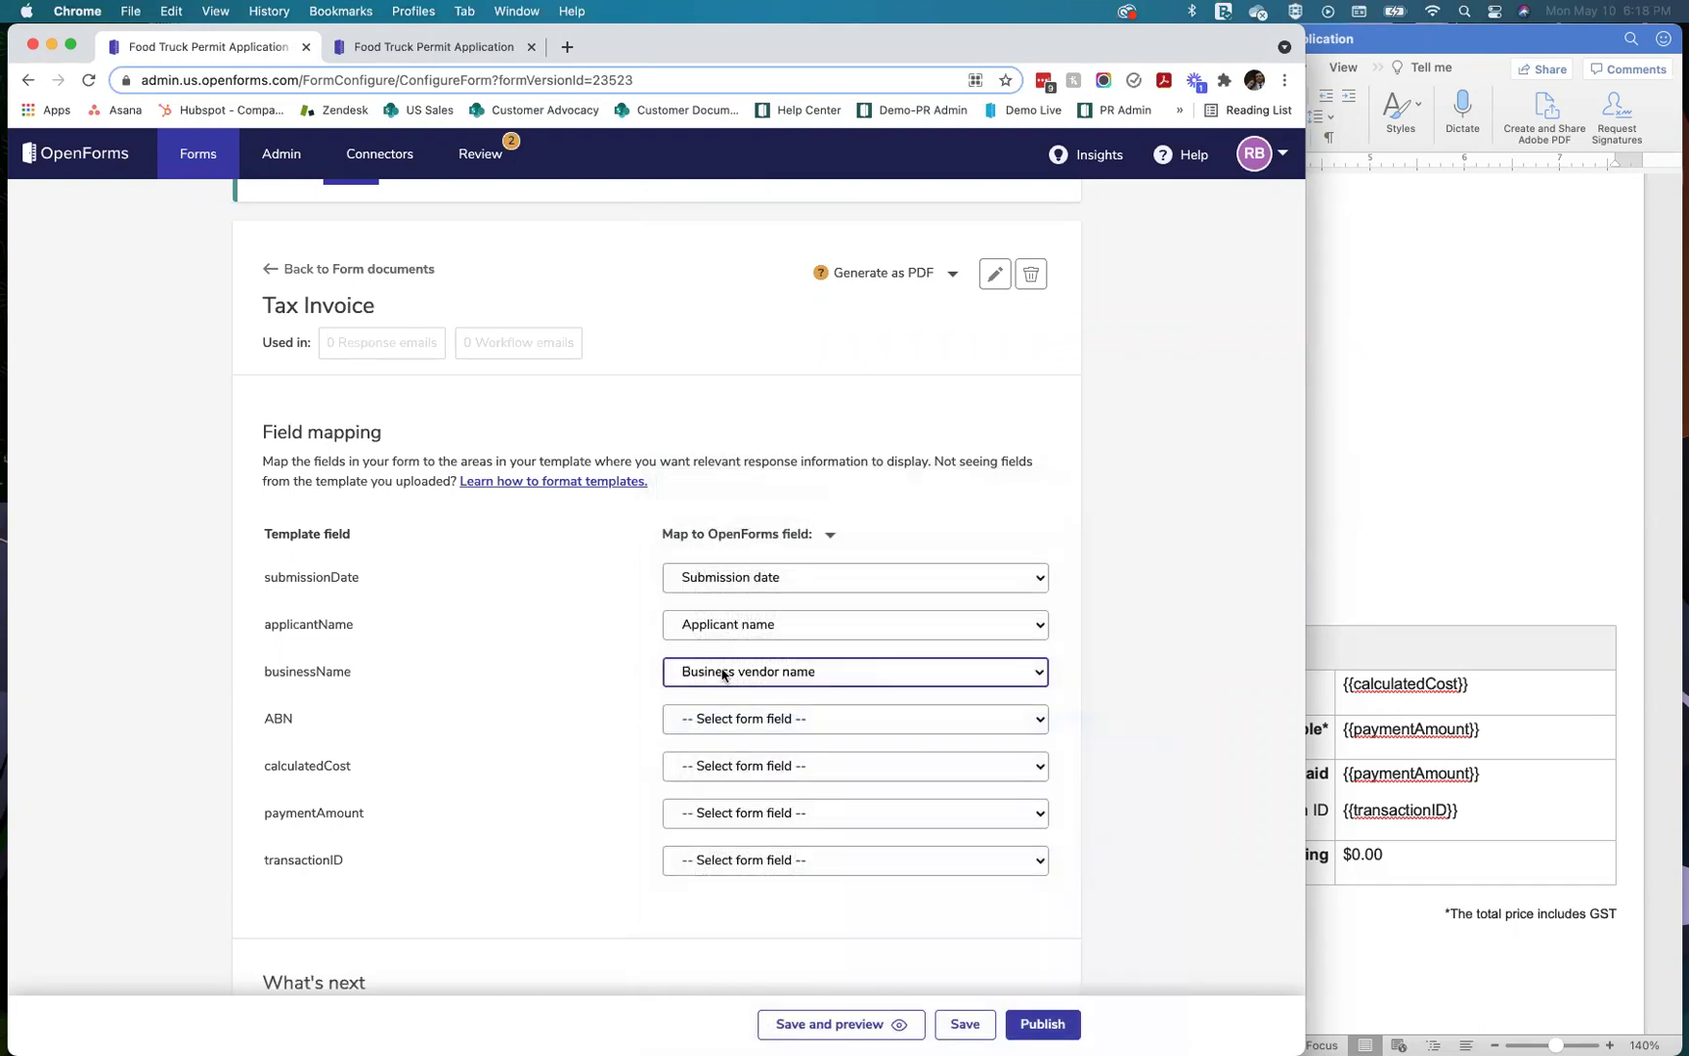
{"action": "scroll", "coordinate": [551, 749], "scroll_direction": "down", "scroll_amount": 1}
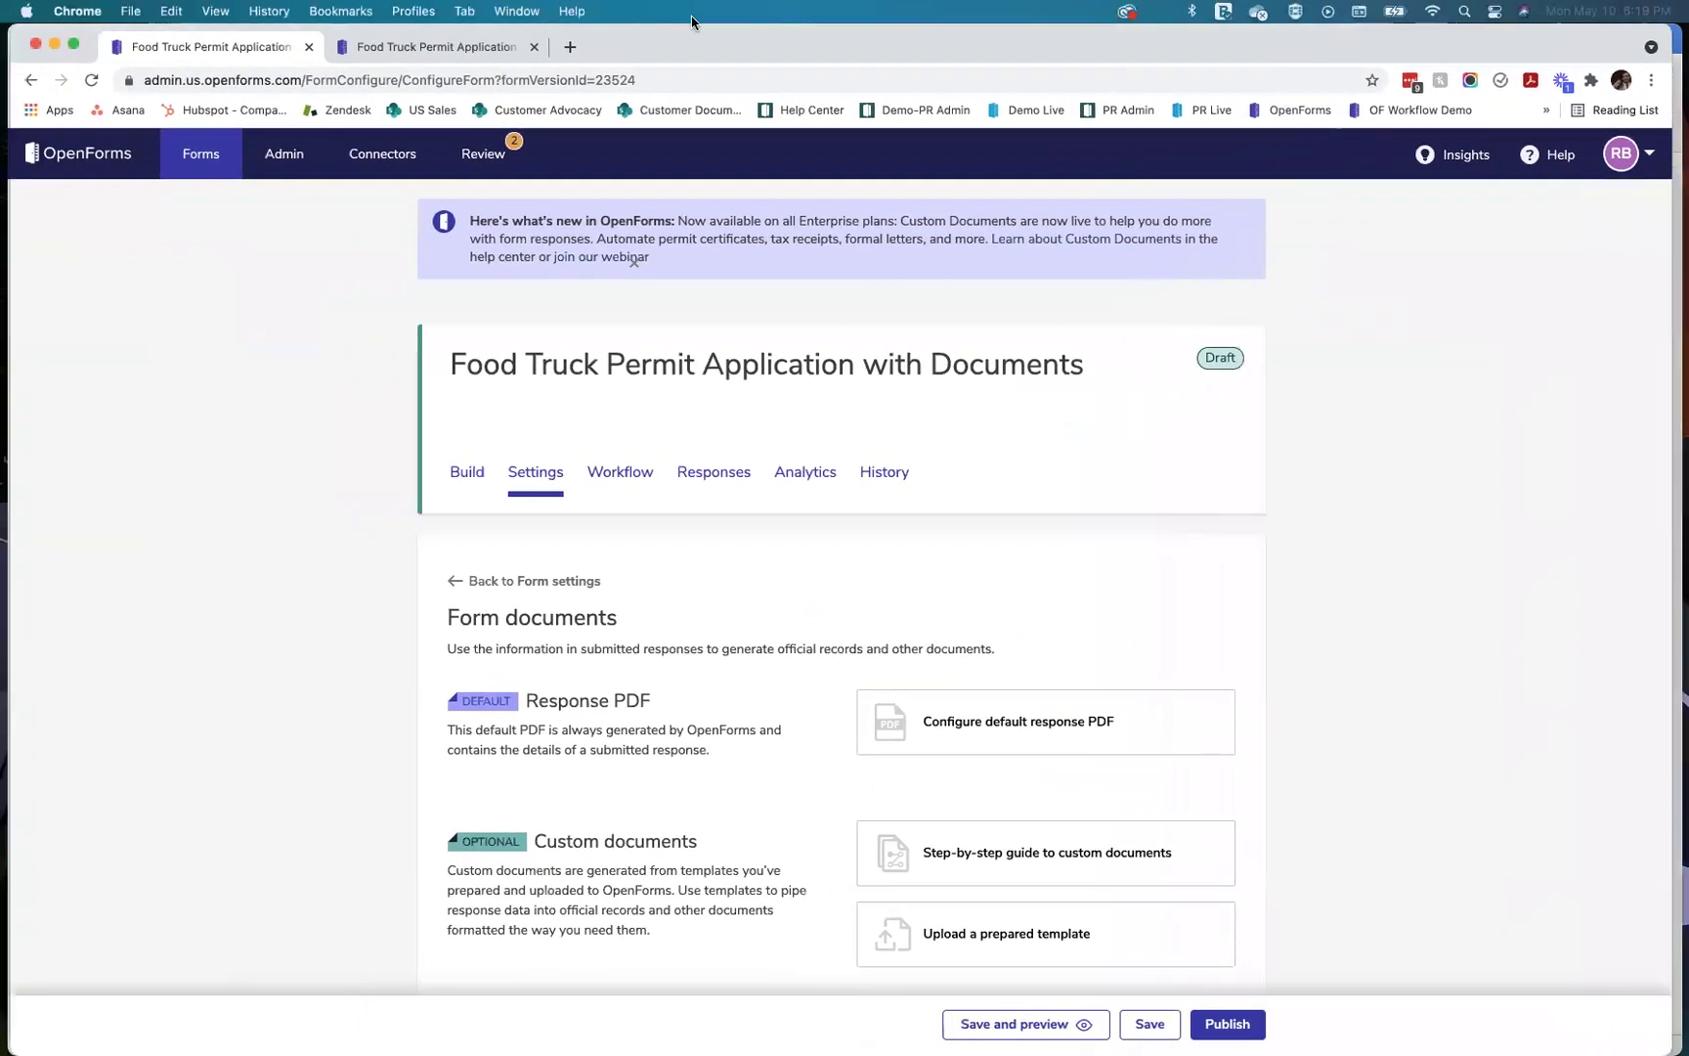
Step: Open the Tax Receipt template from the custom documents list and review its field mapping and where it is used
{"action": "scroll", "coordinate": [733, 630], "scroll_direction": "down", "scroll_amount": 4}
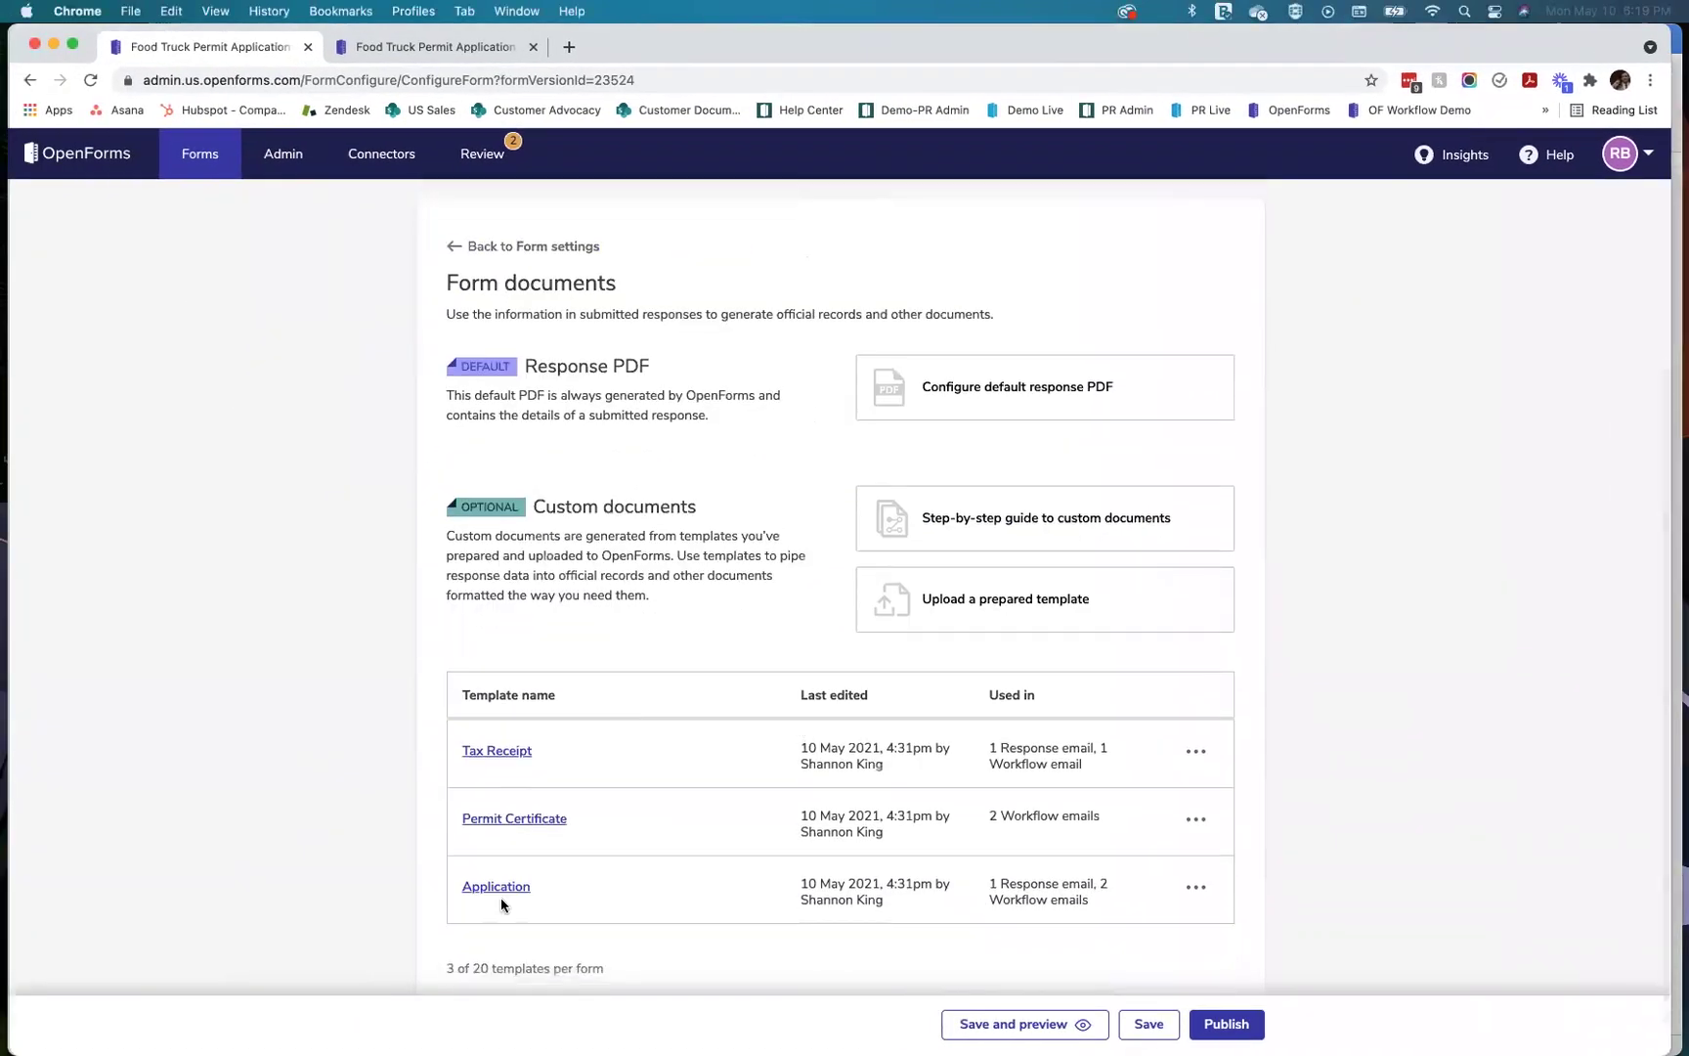
{"action": "left_click", "coordinate": [1196, 755]}
{"action": "left_click", "coordinate": [1038, 797]}
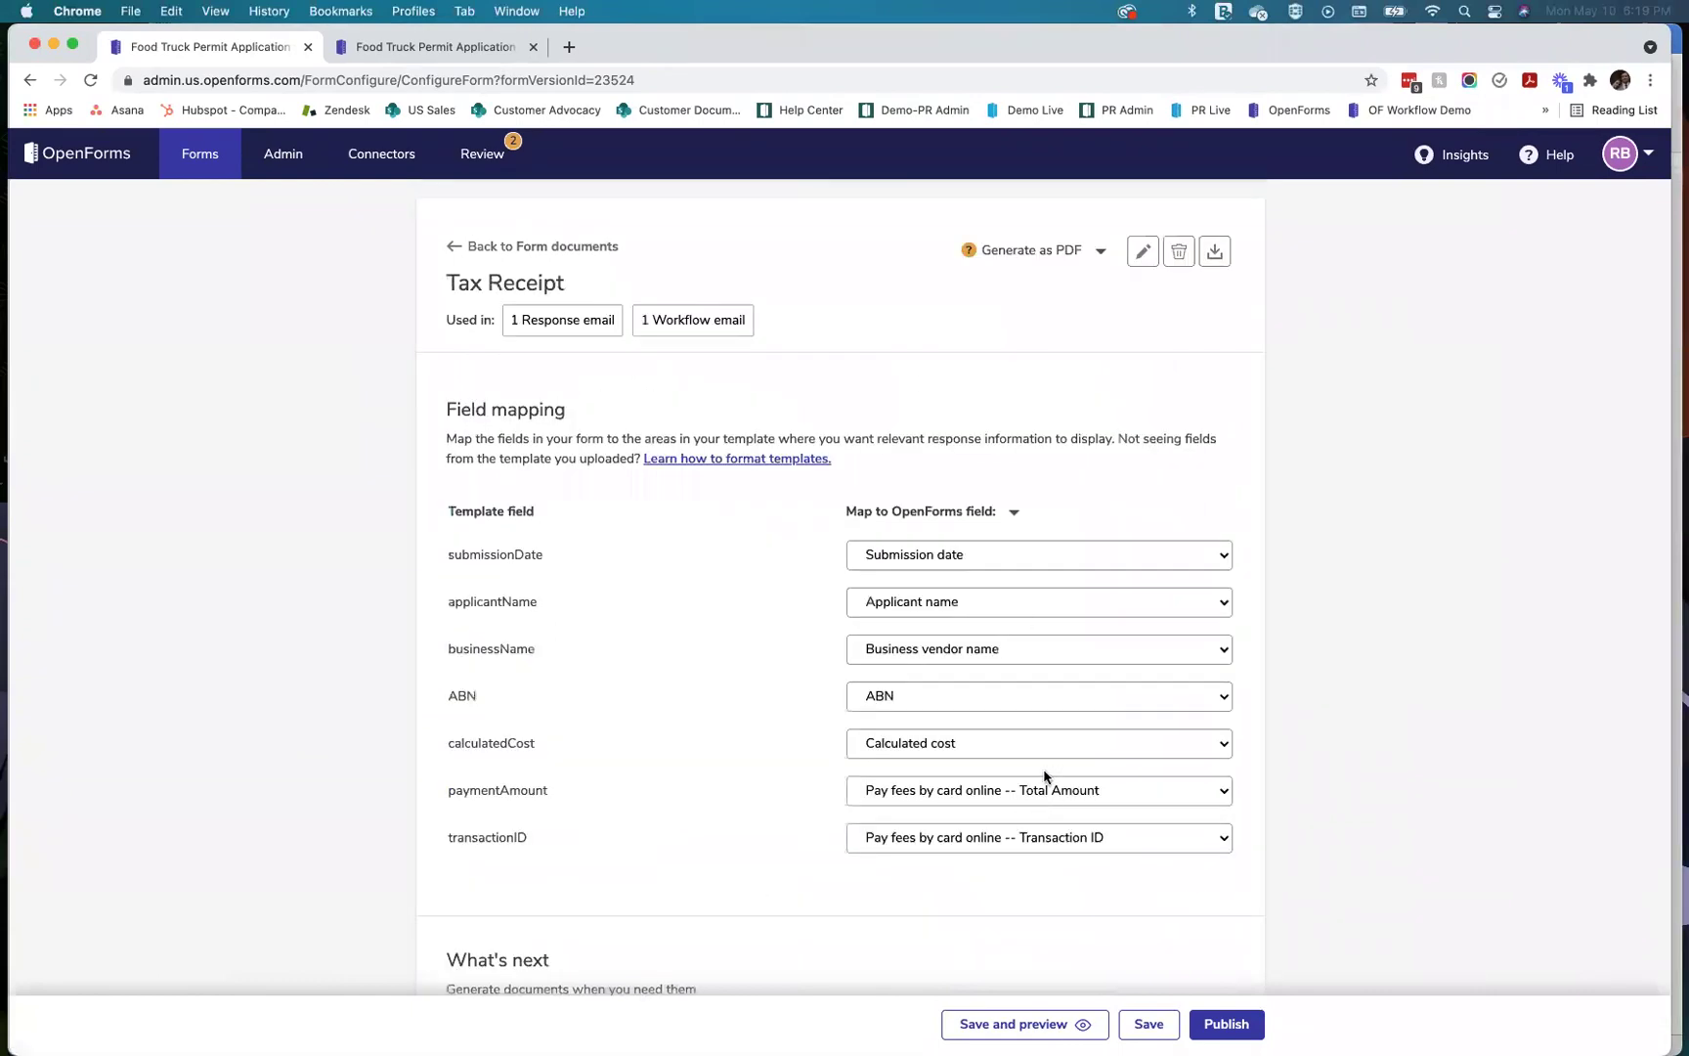
{"action": "scroll", "coordinate": [1027, 772], "scroll_direction": "up", "scroll_amount": 1}
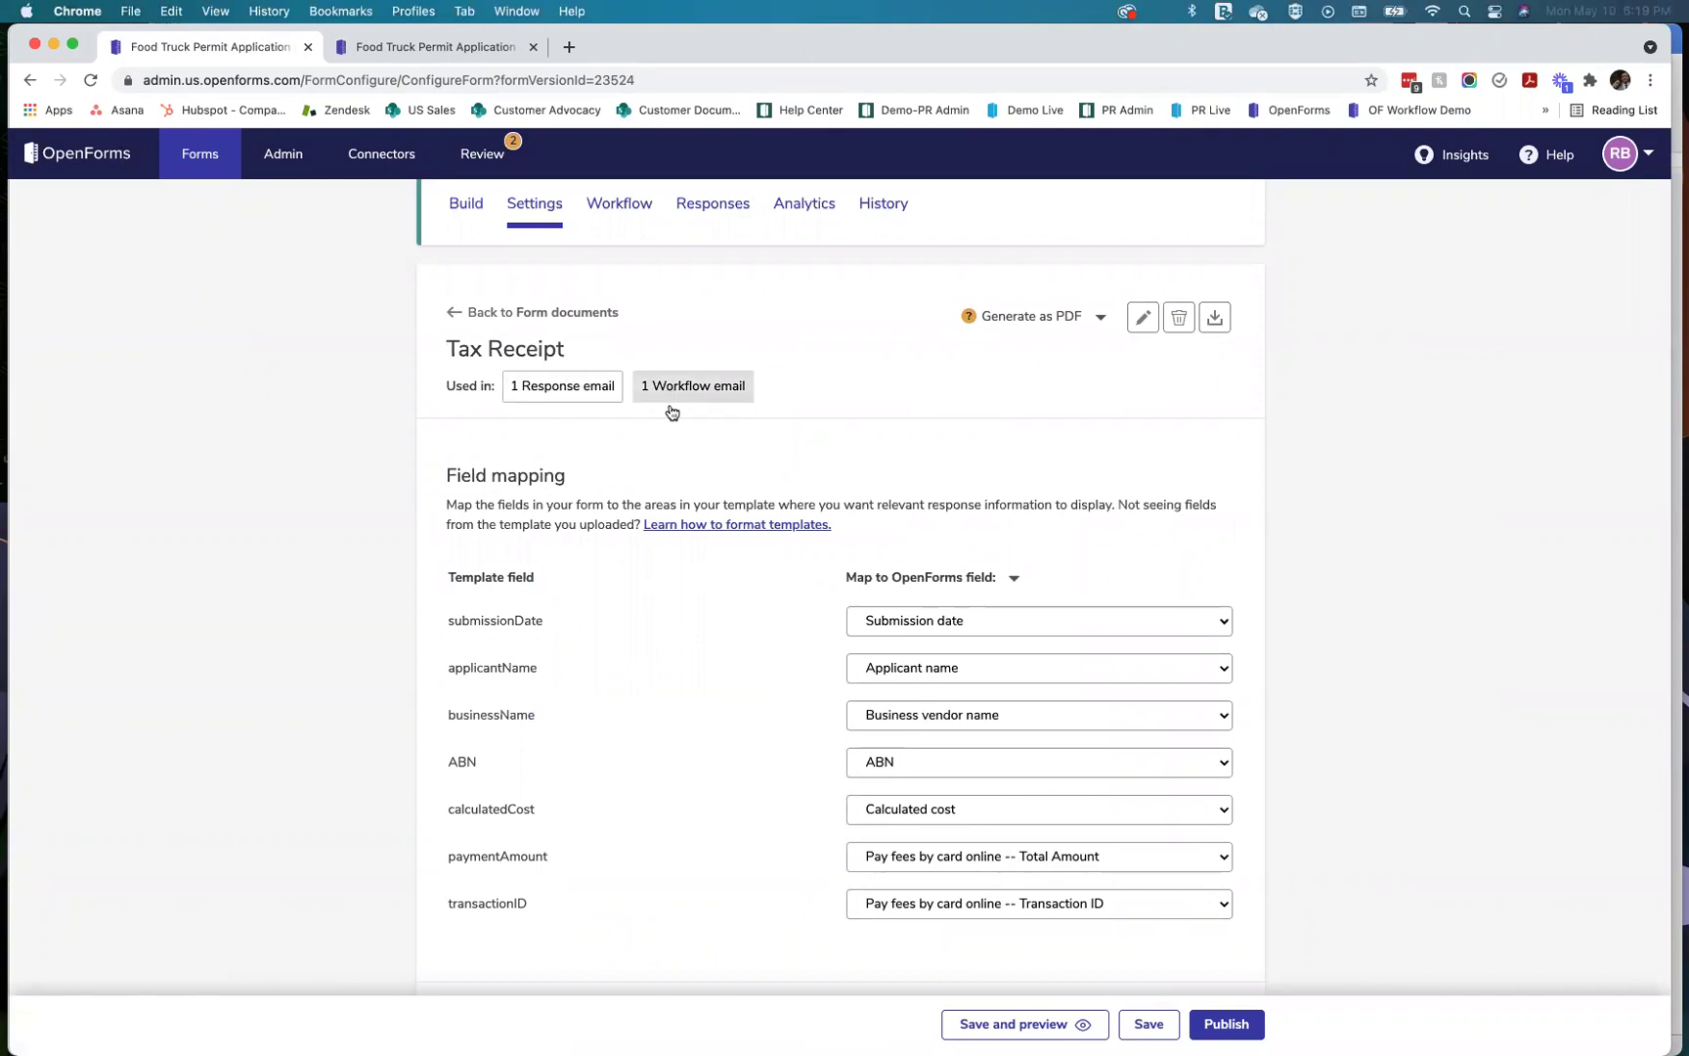
{"action": "scroll", "coordinate": [671, 412], "scroll_direction": "down", "scroll_amount": 2}
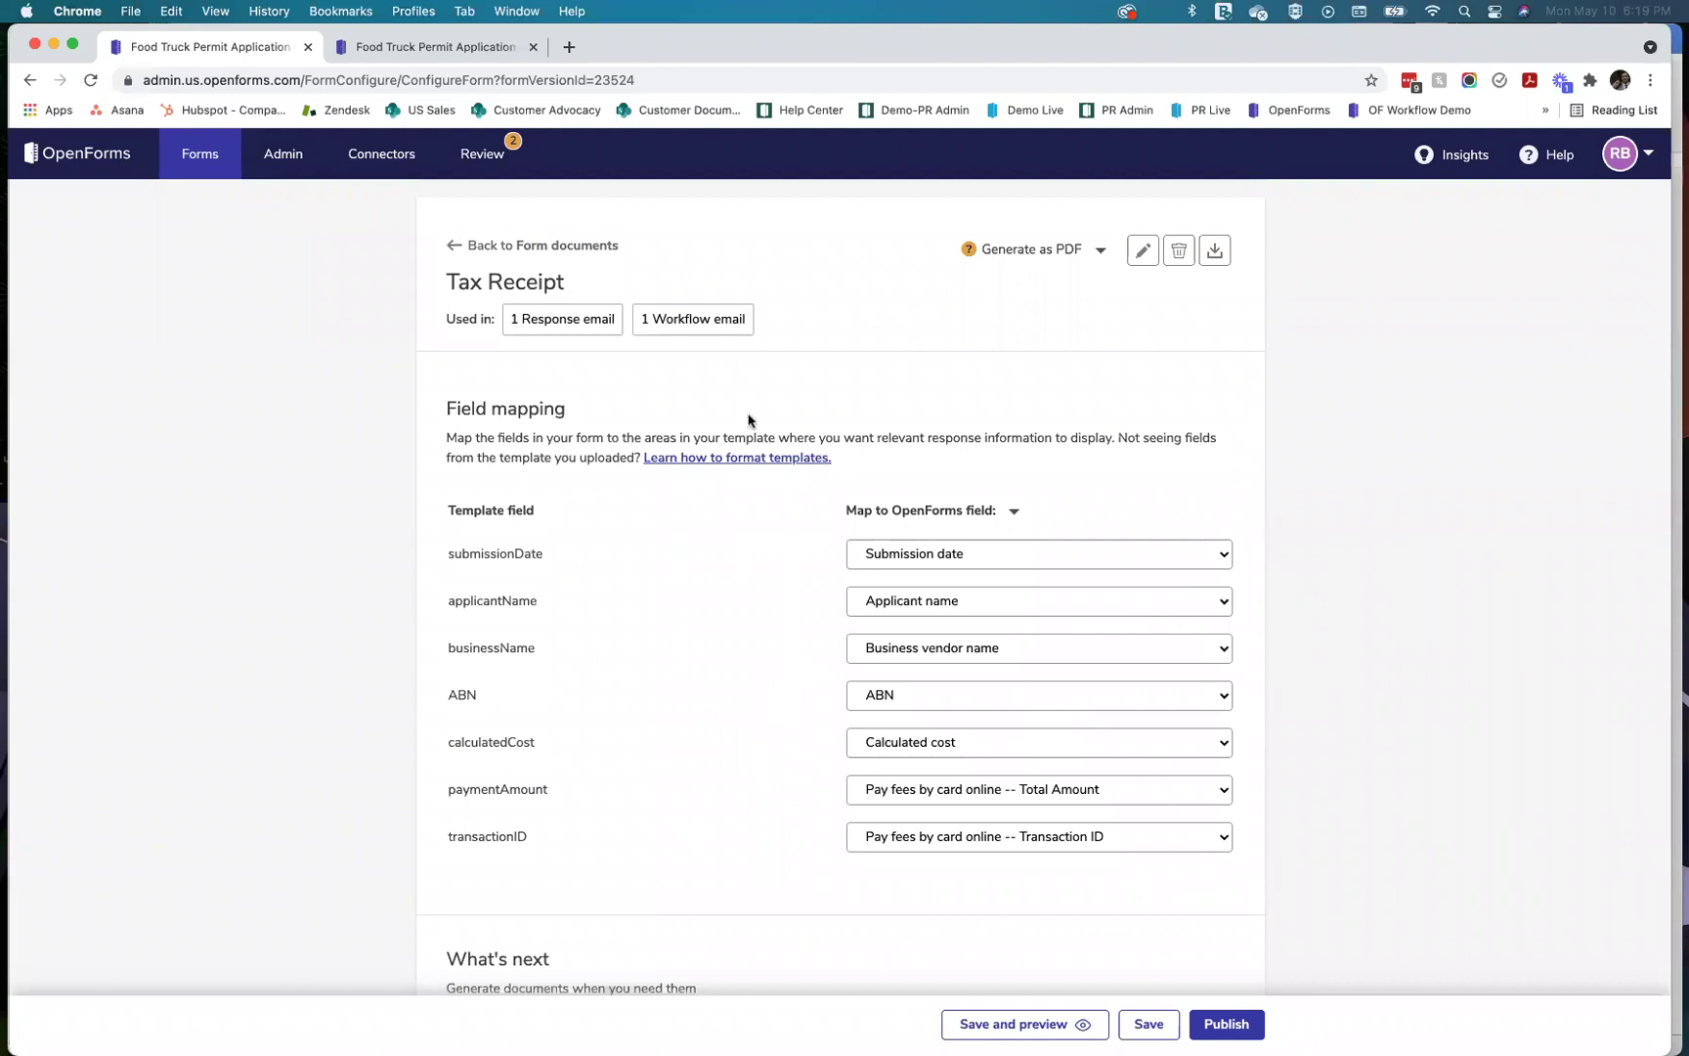
Step: Review the What's next overview of response and workflow emails for the Tax Receipt template, and return to the form documents list
{"action": "scroll", "coordinate": [777, 877], "scroll_direction": "down", "scroll_amount": 5}
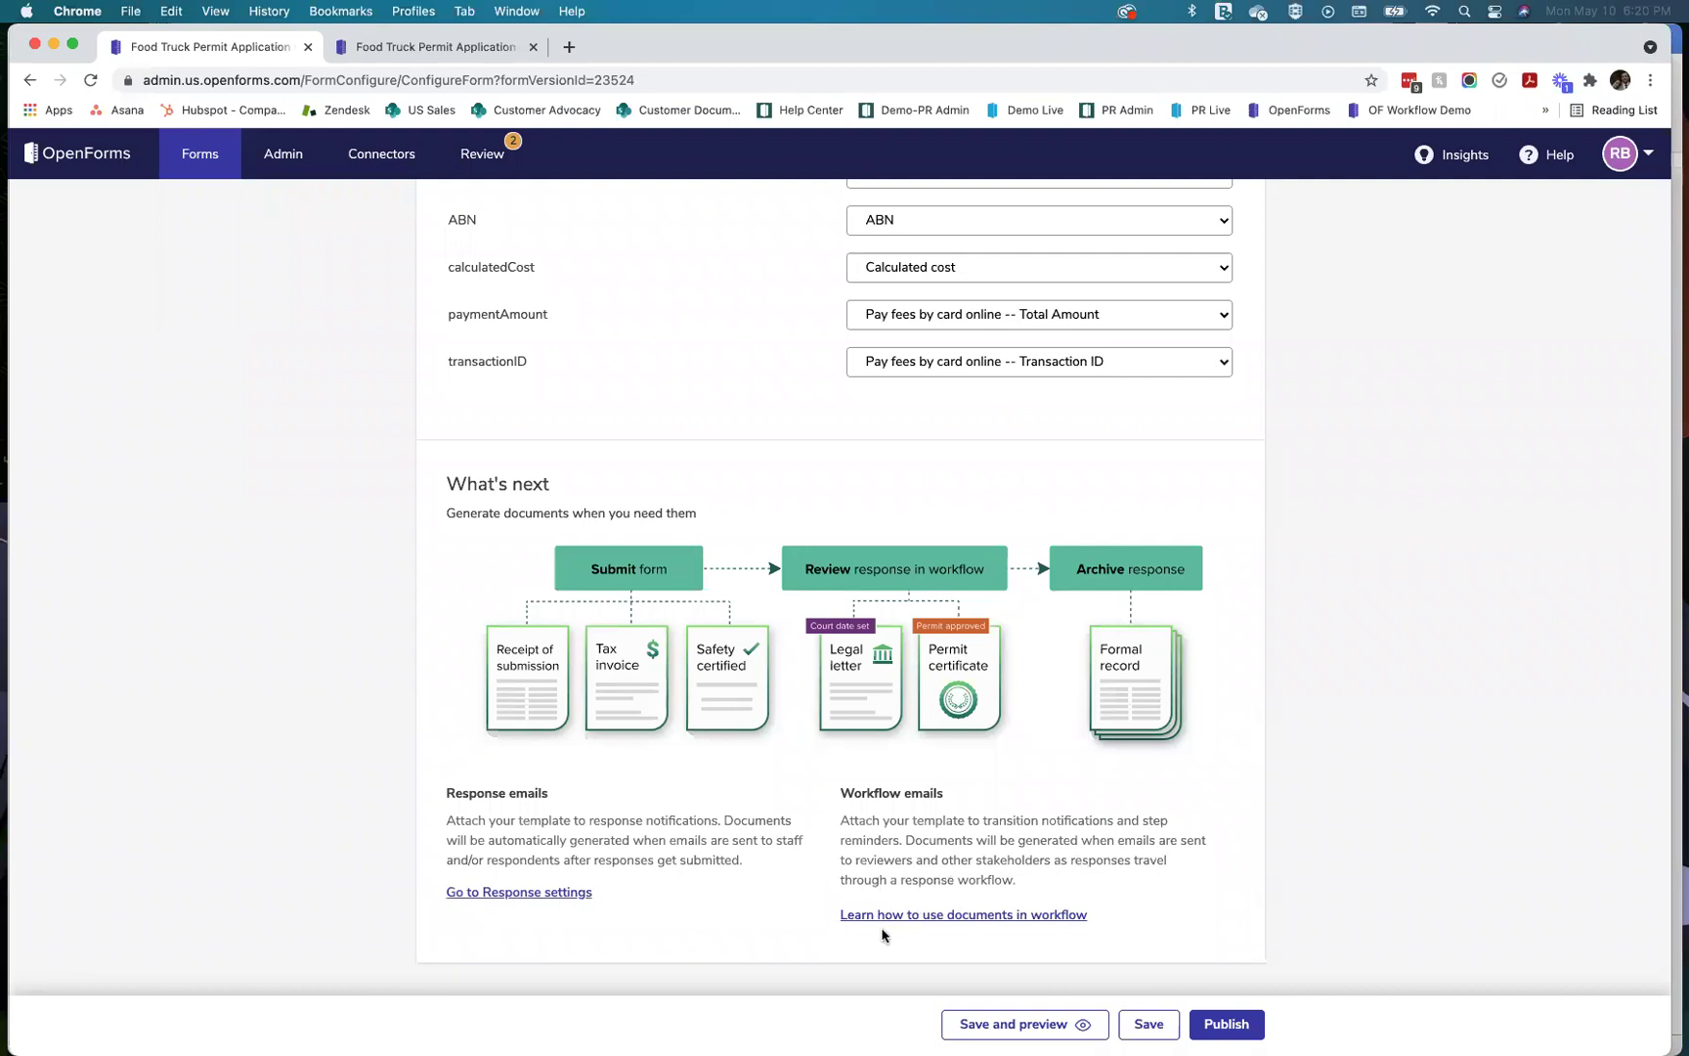
{"action": "scroll", "coordinate": [893, 840], "scroll_direction": "up", "scroll_amount": 10}
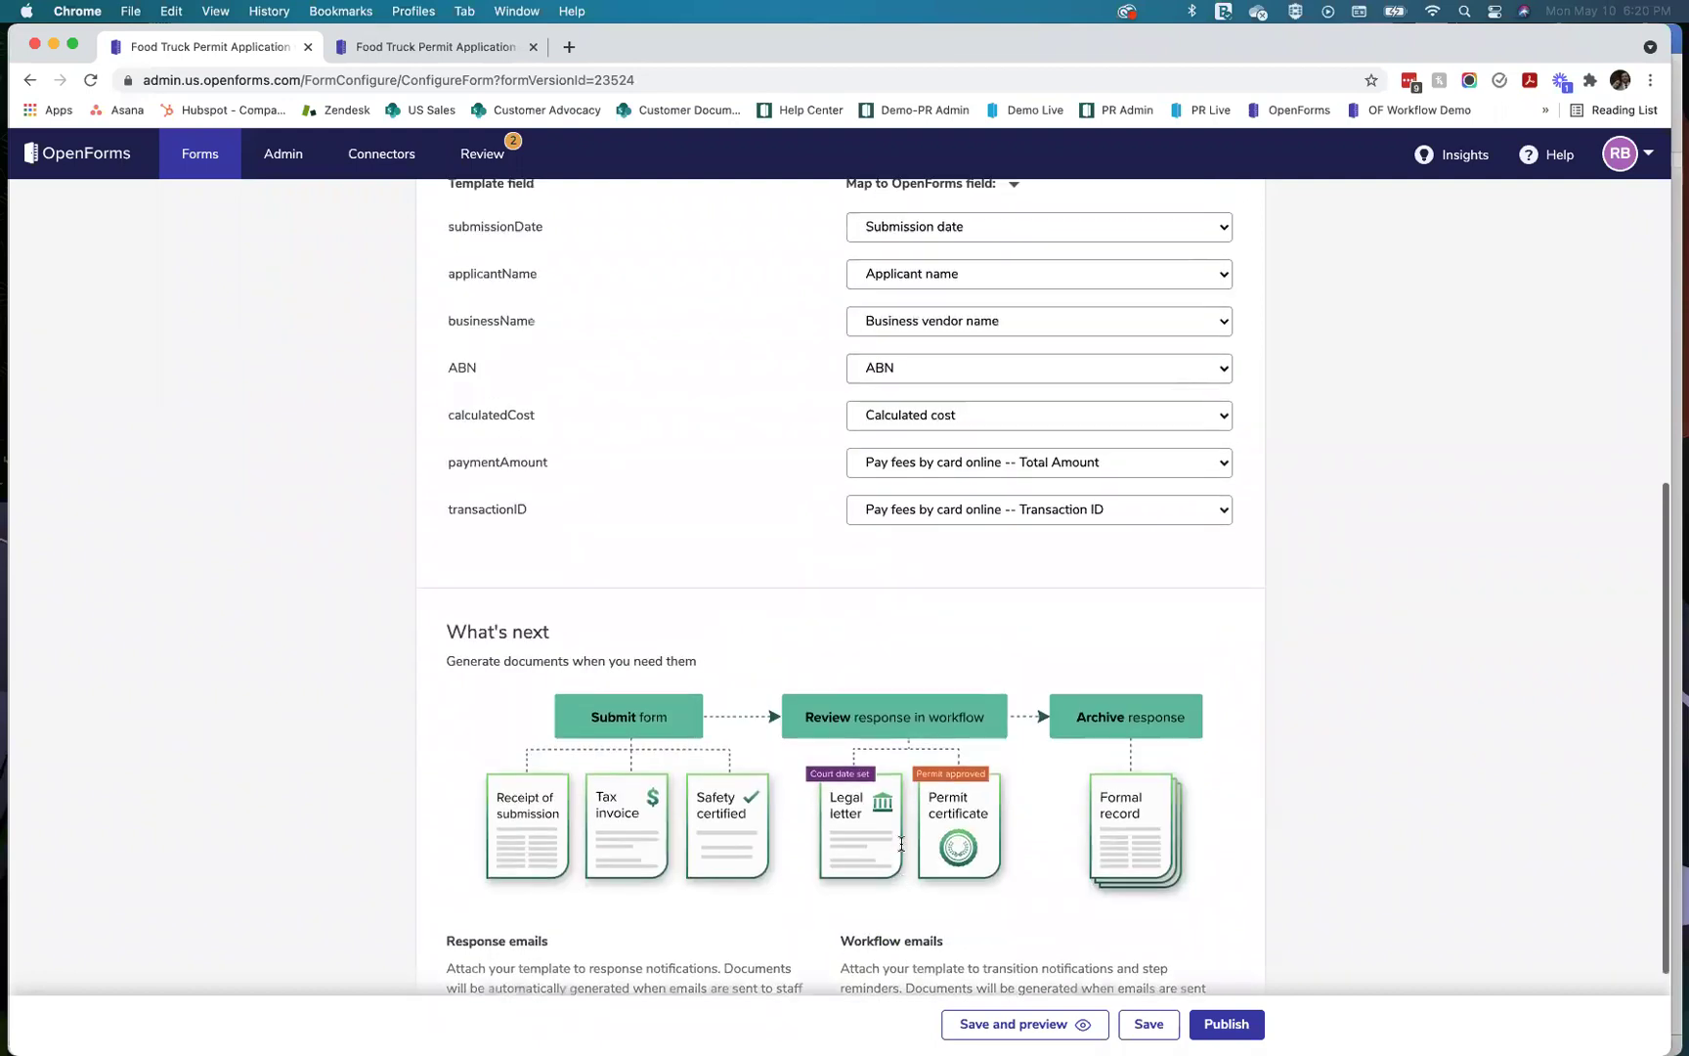
{"action": "scroll", "coordinate": [780, 608], "scroll_direction": "down", "scroll_amount": 10}
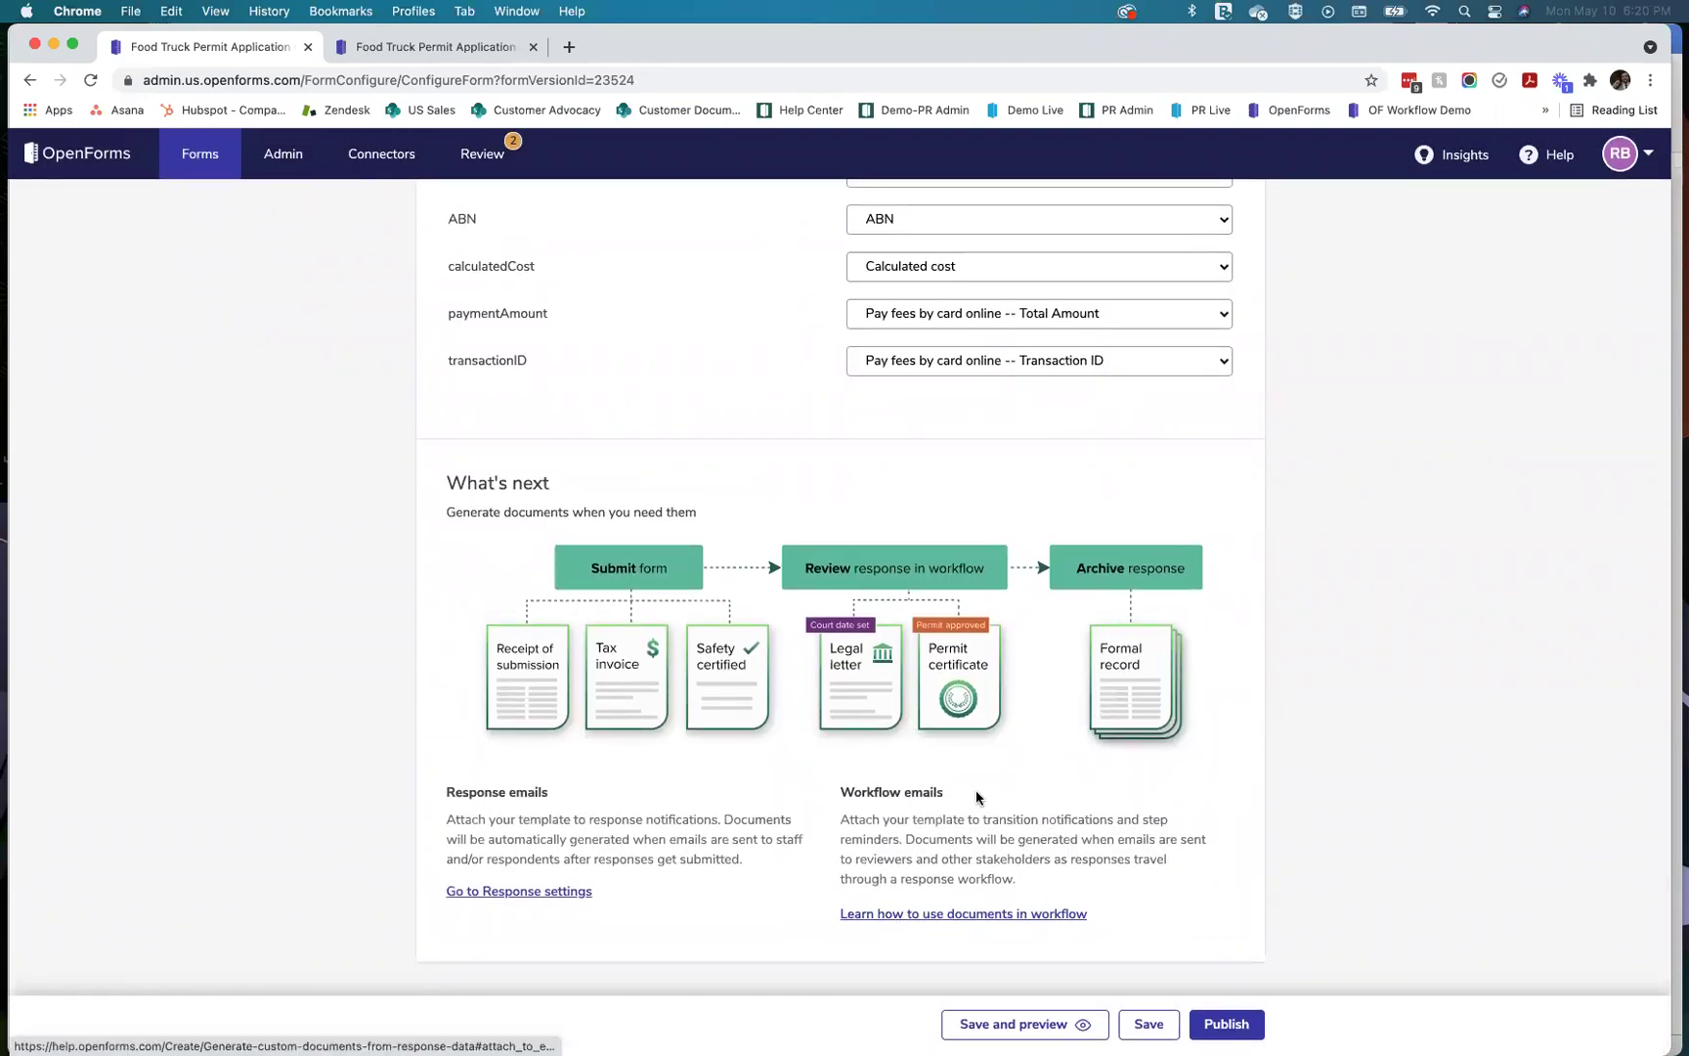
{"action": "scroll", "coordinate": [889, 909], "scroll_direction": "up", "scroll_amount": 3}
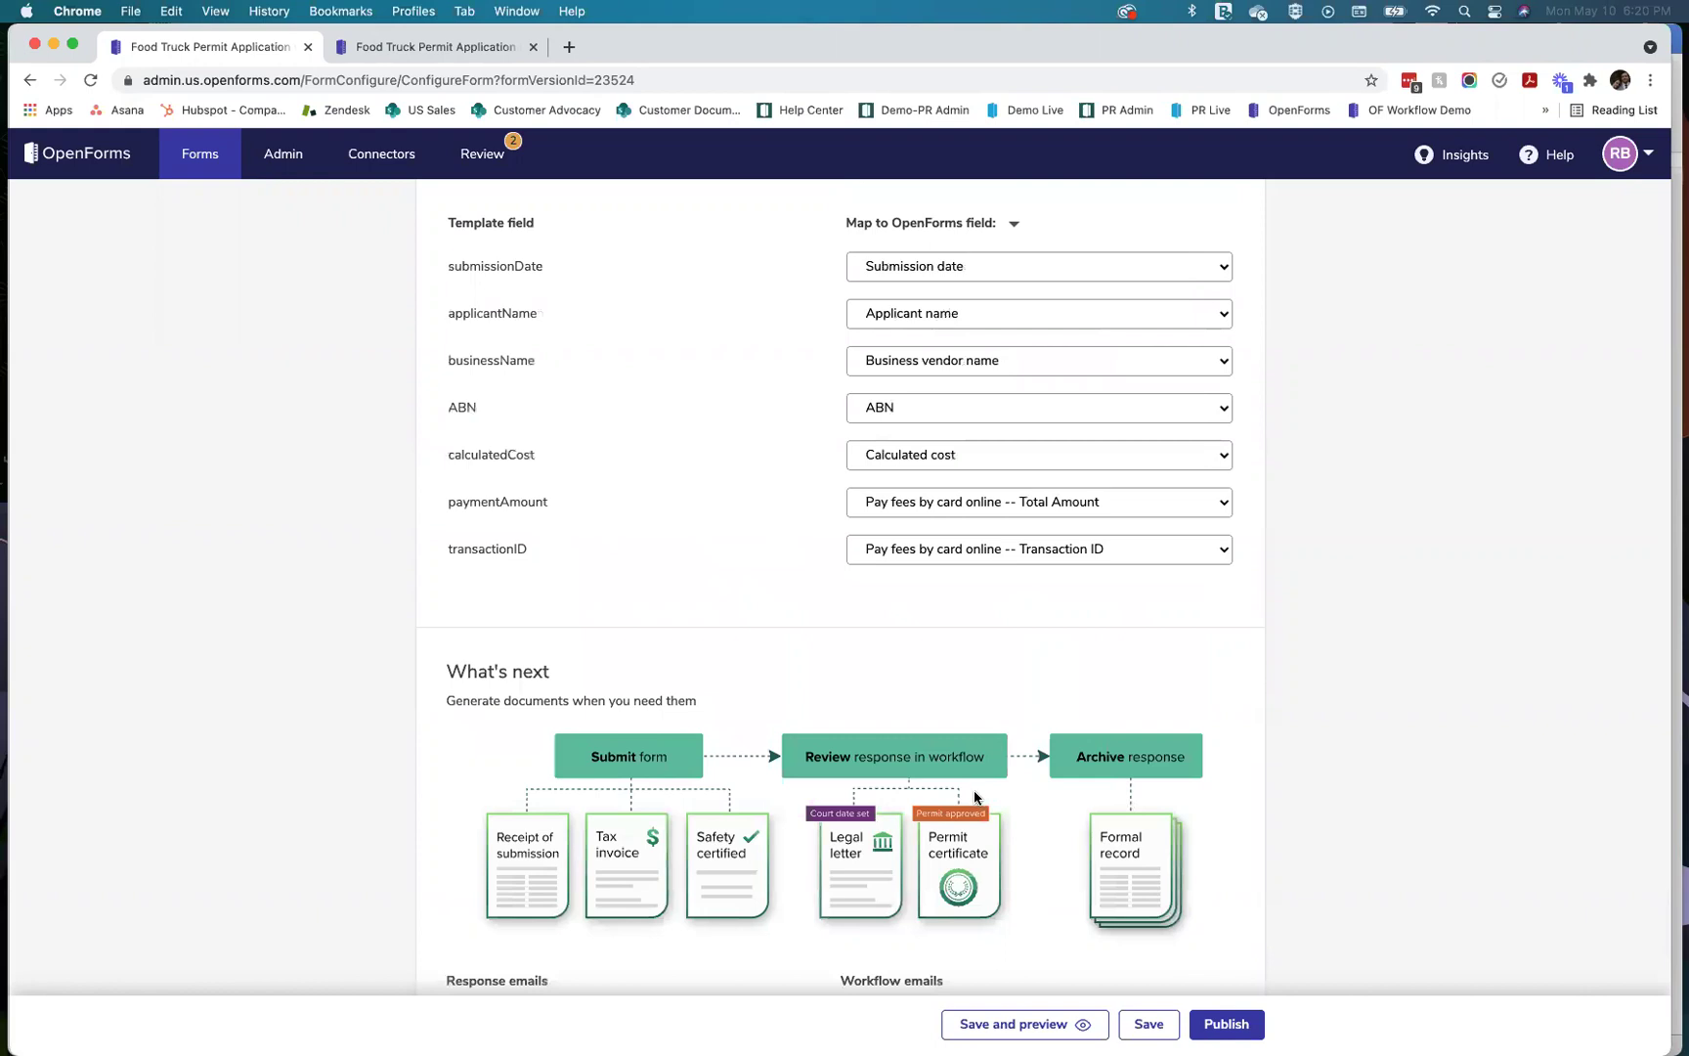
{"action": "scroll", "coordinate": [974, 794], "scroll_direction": "up", "scroll_amount": 5}
{"action": "left_click", "coordinate": [532, 293]}
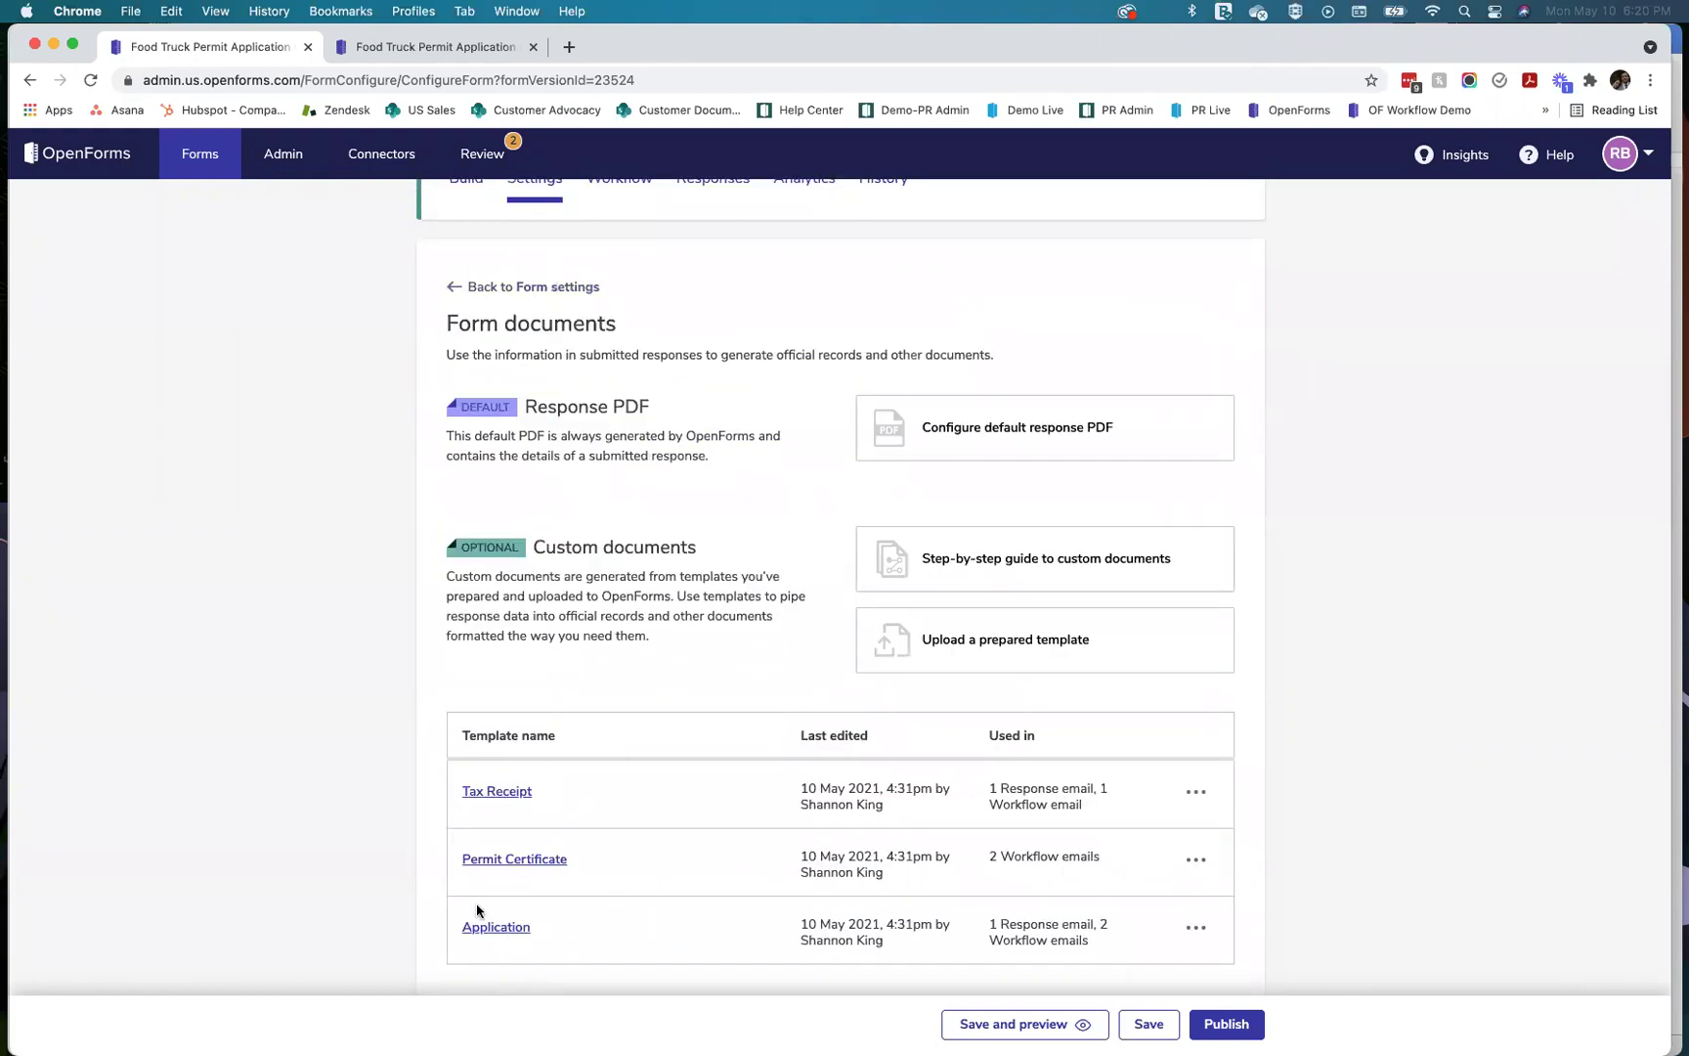
{"action": "scroll", "coordinate": [477, 910], "scroll_direction": "up", "scroll_amount": 1}
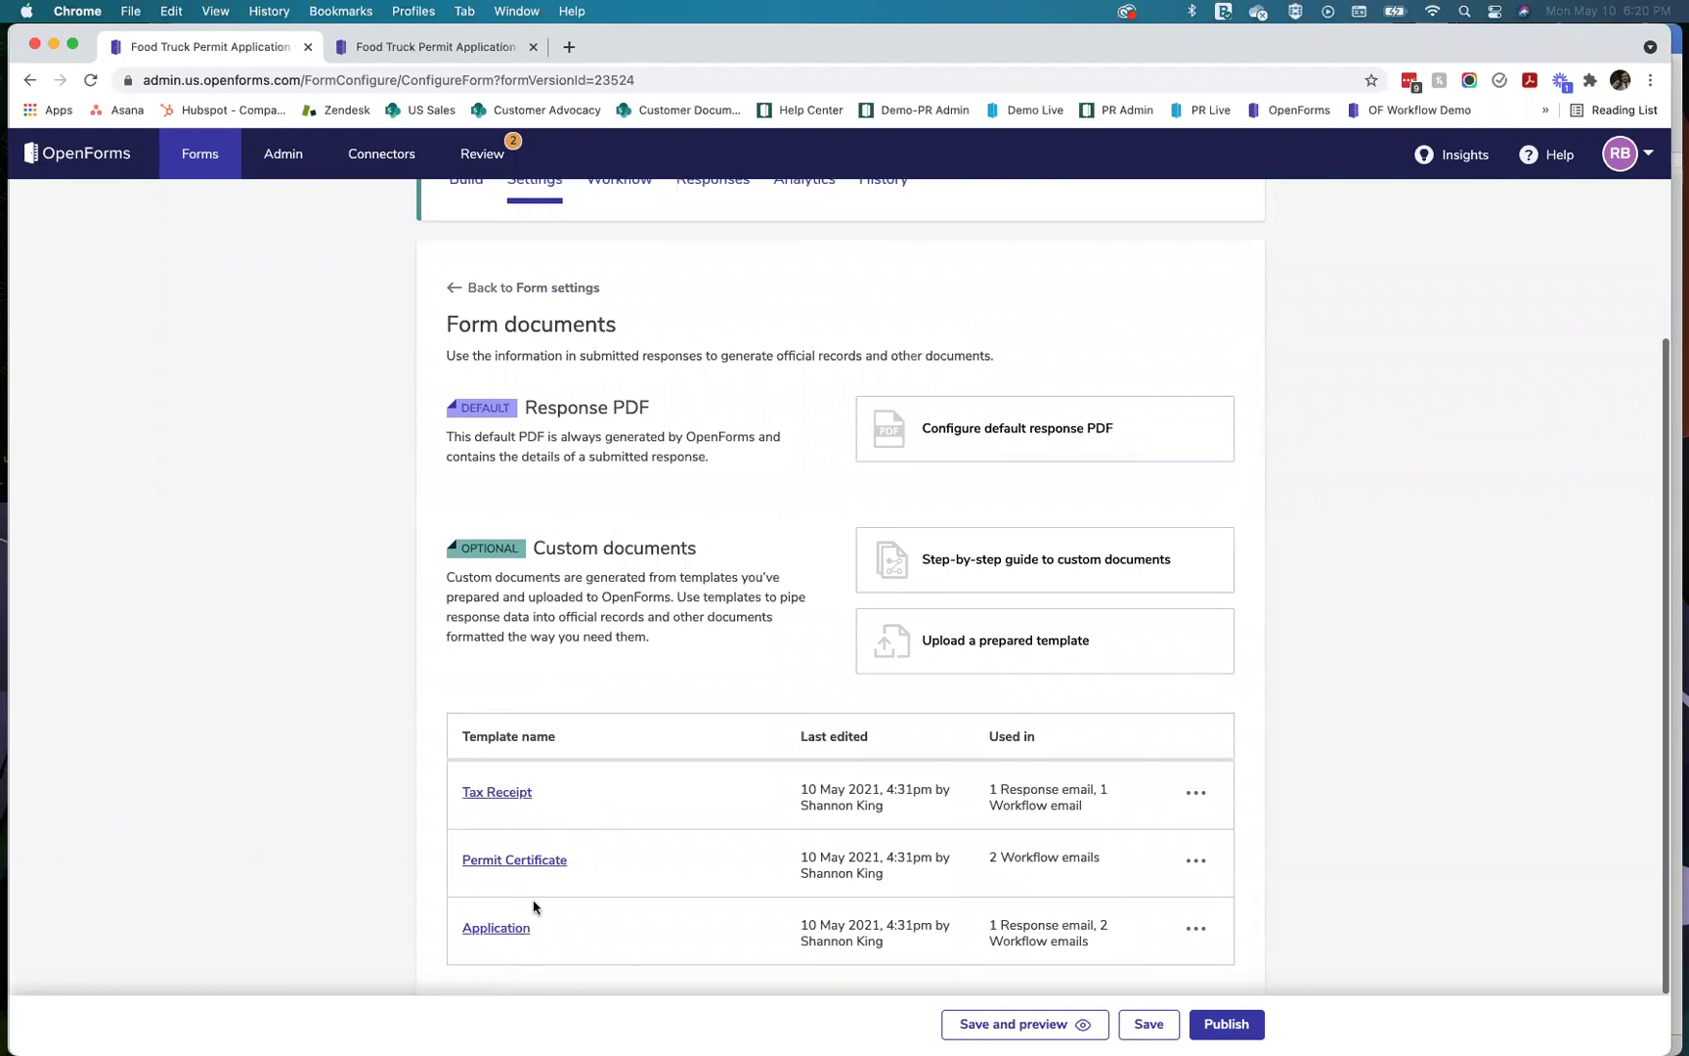
{"action": "scroll", "coordinate": [567, 923], "scroll_direction": "down", "scroll_amount": 1}
{"action": "scroll", "coordinate": [640, 856], "scroll_direction": "up", "scroll_amount": 3}
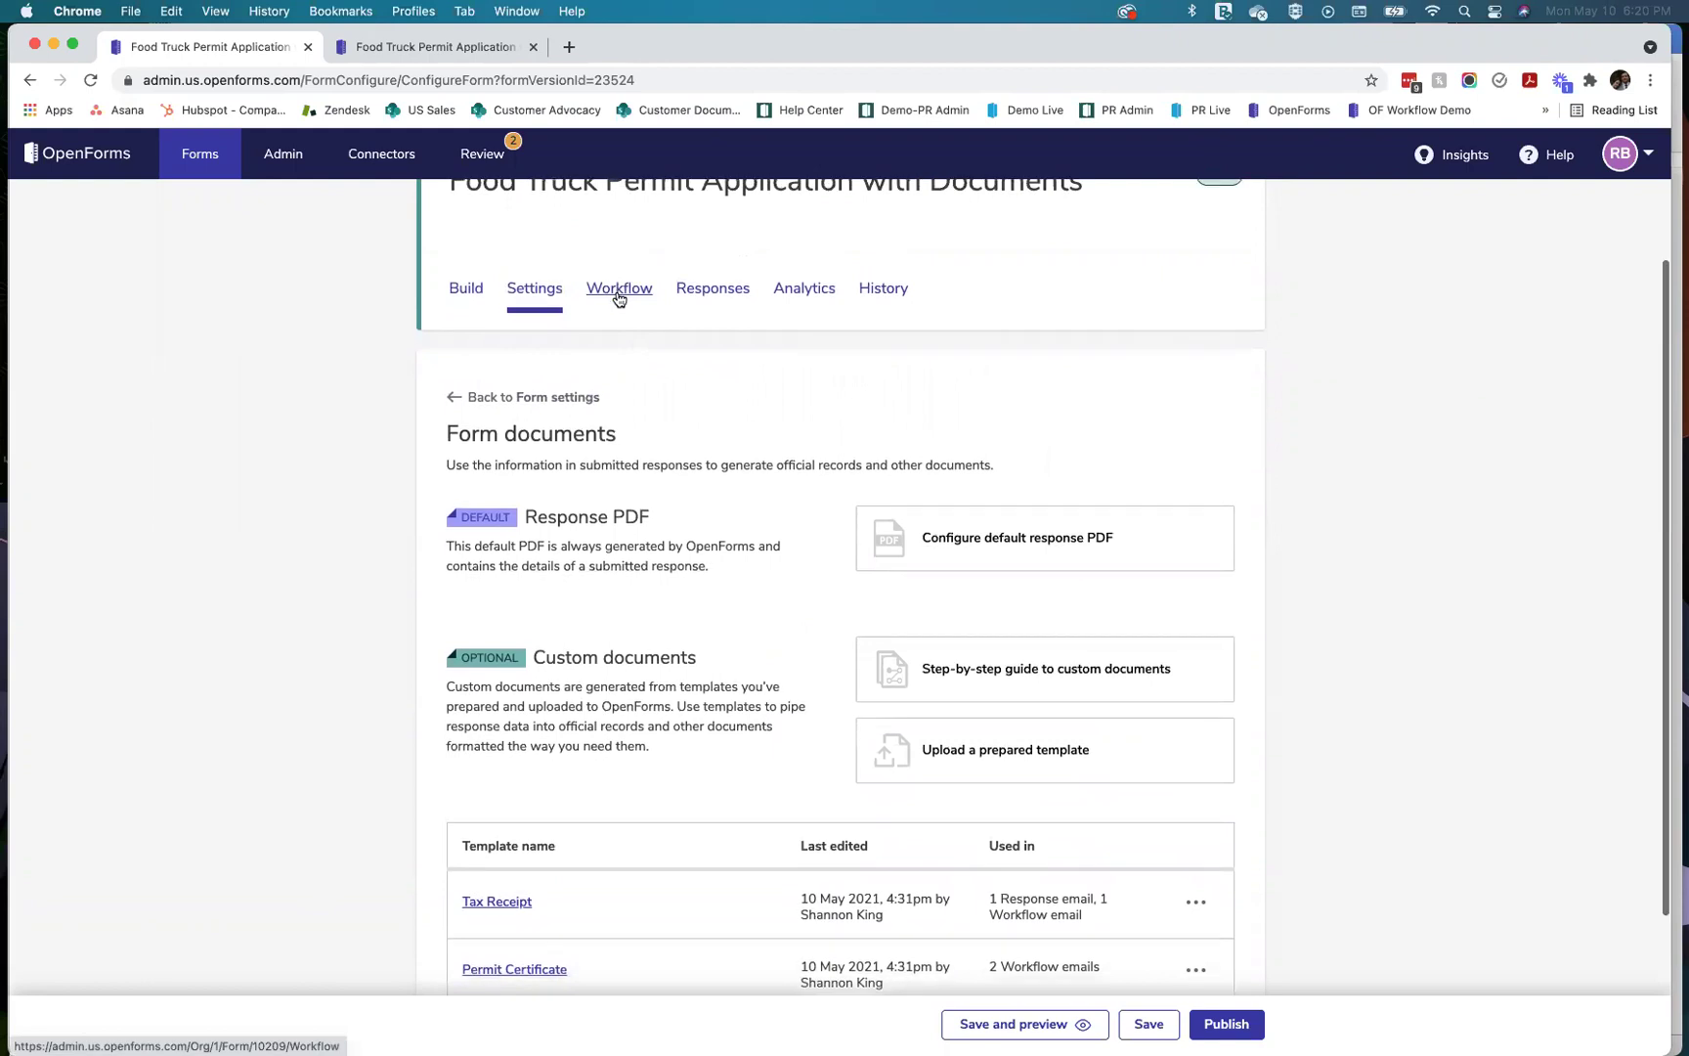
Step: In the form's workflow, open the Submit transition's respondent notification, "Thank you for submitting your mobile food vendor application", for editing
{"action": "left_click", "coordinate": [619, 289]}
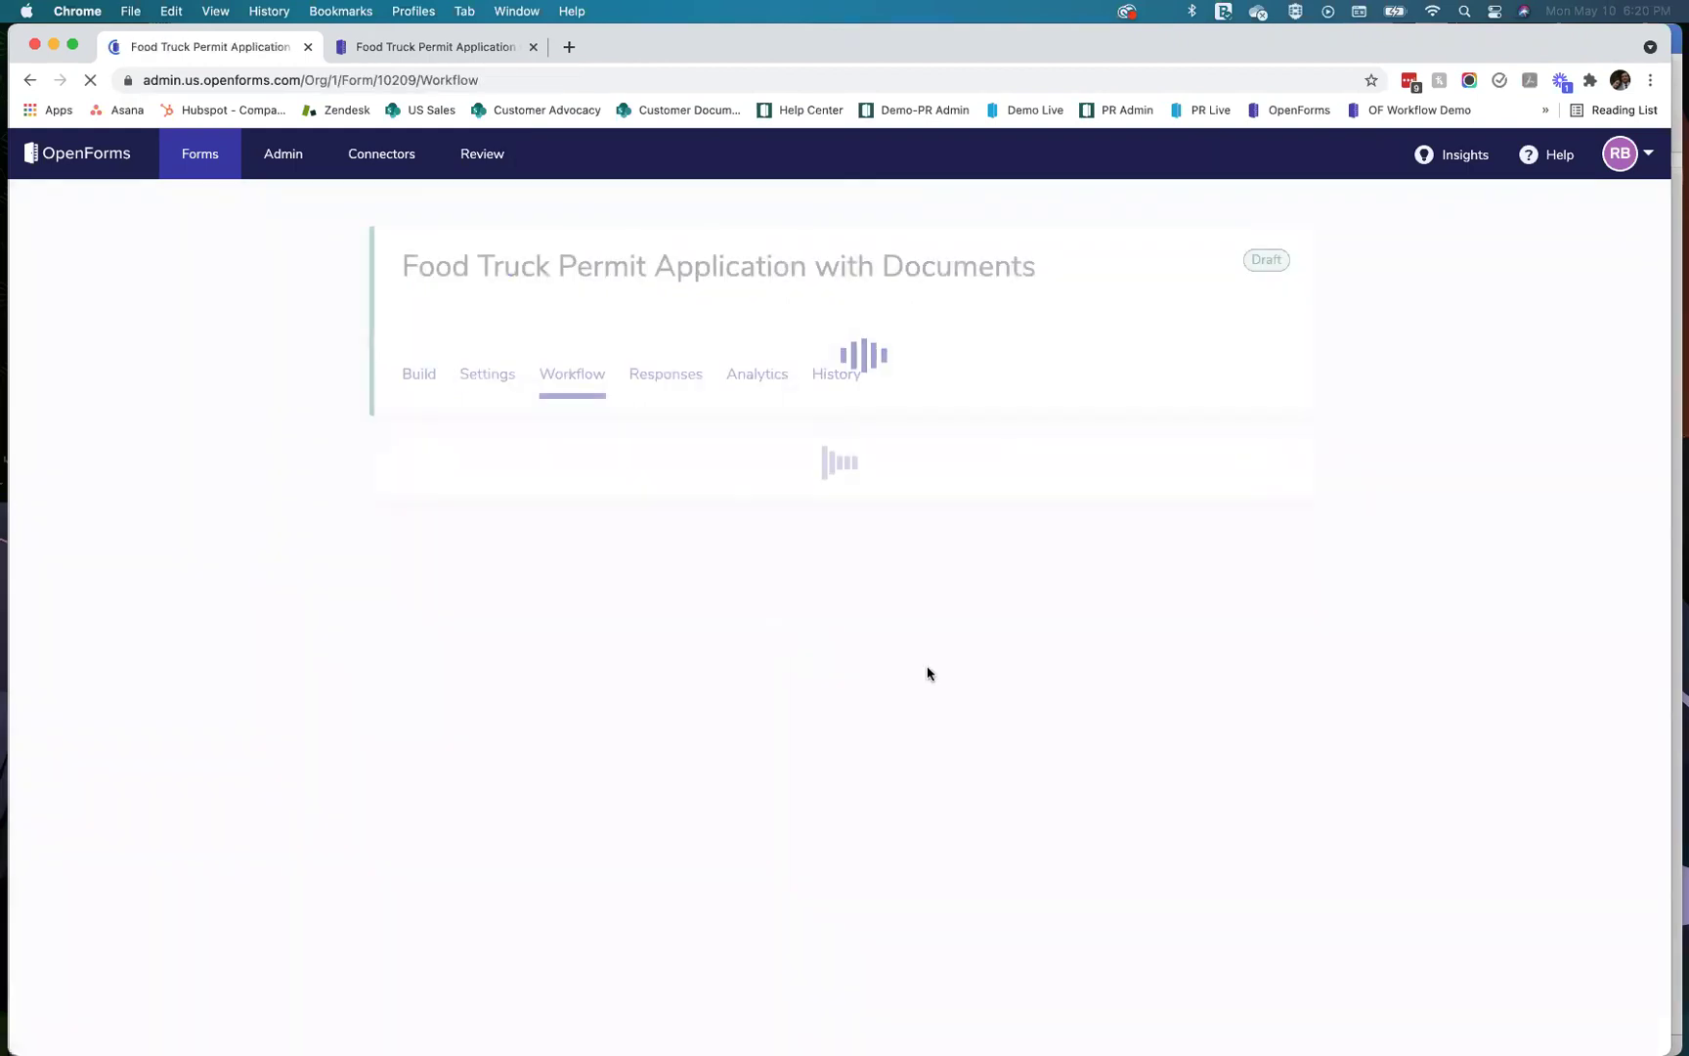
{"action": "scroll", "coordinate": [1352, 731], "scroll_direction": "down", "scroll_amount": 5}
{"action": "left_click", "coordinate": [729, 504]}
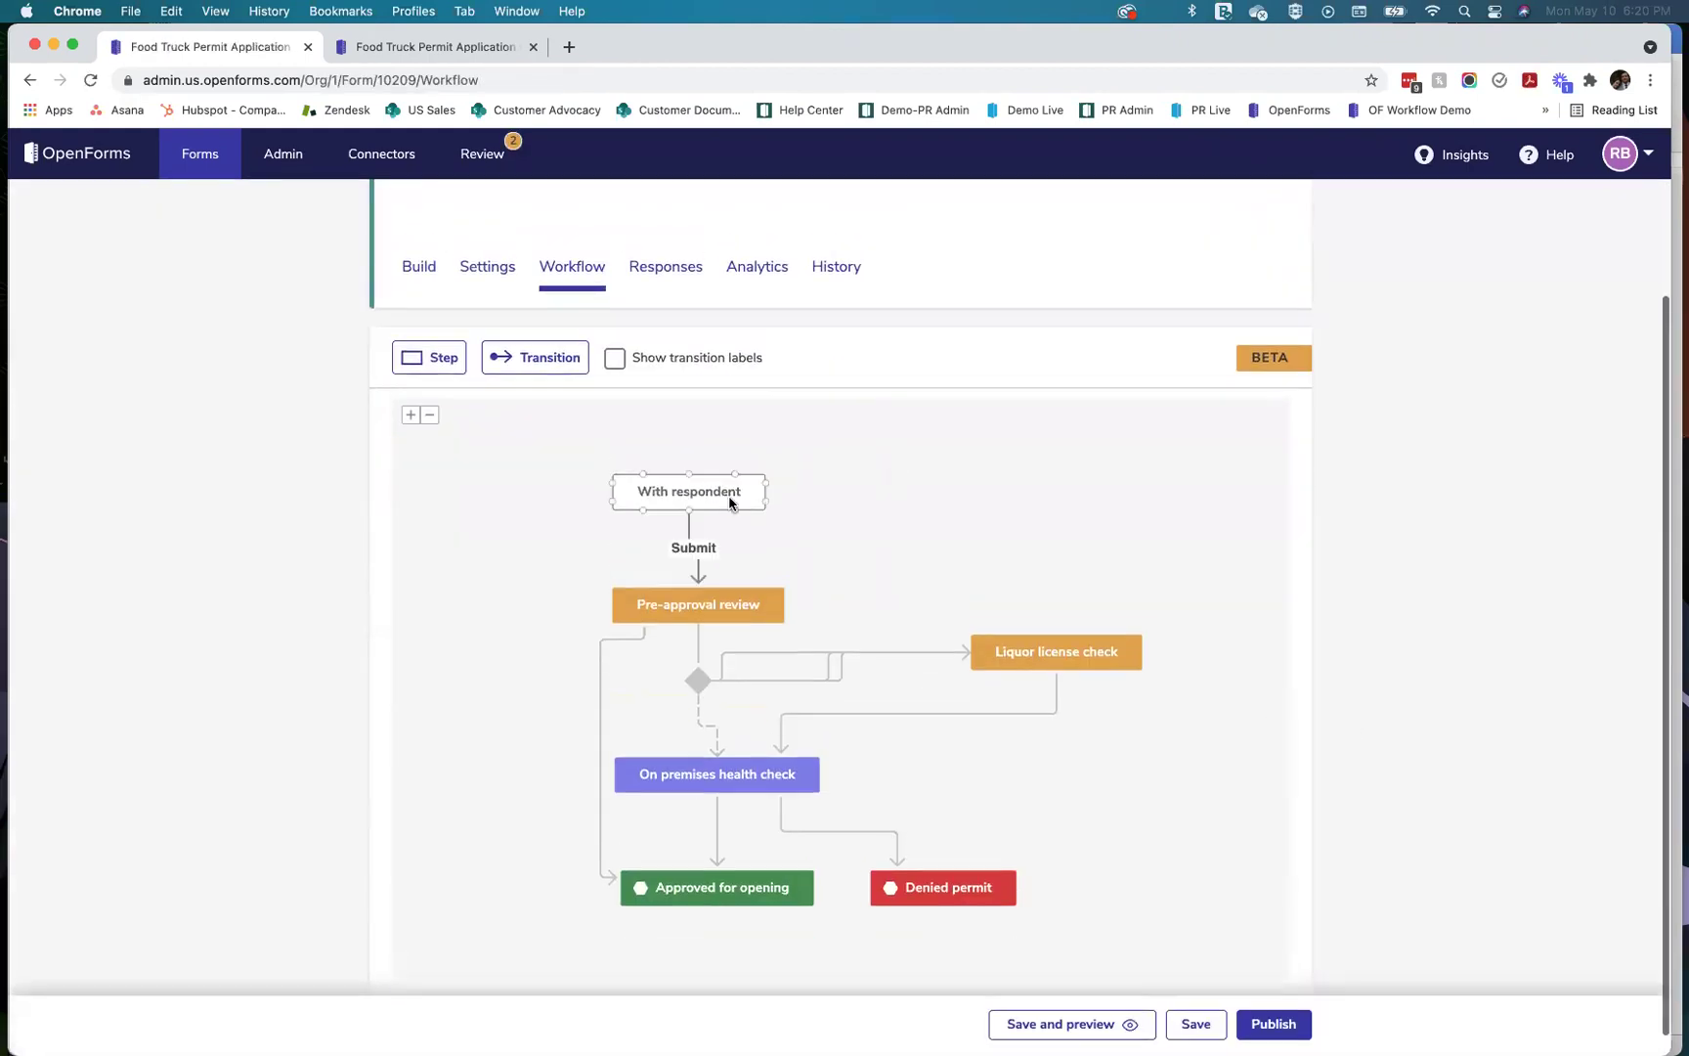
{"action": "double_click", "coordinate": [693, 547]}
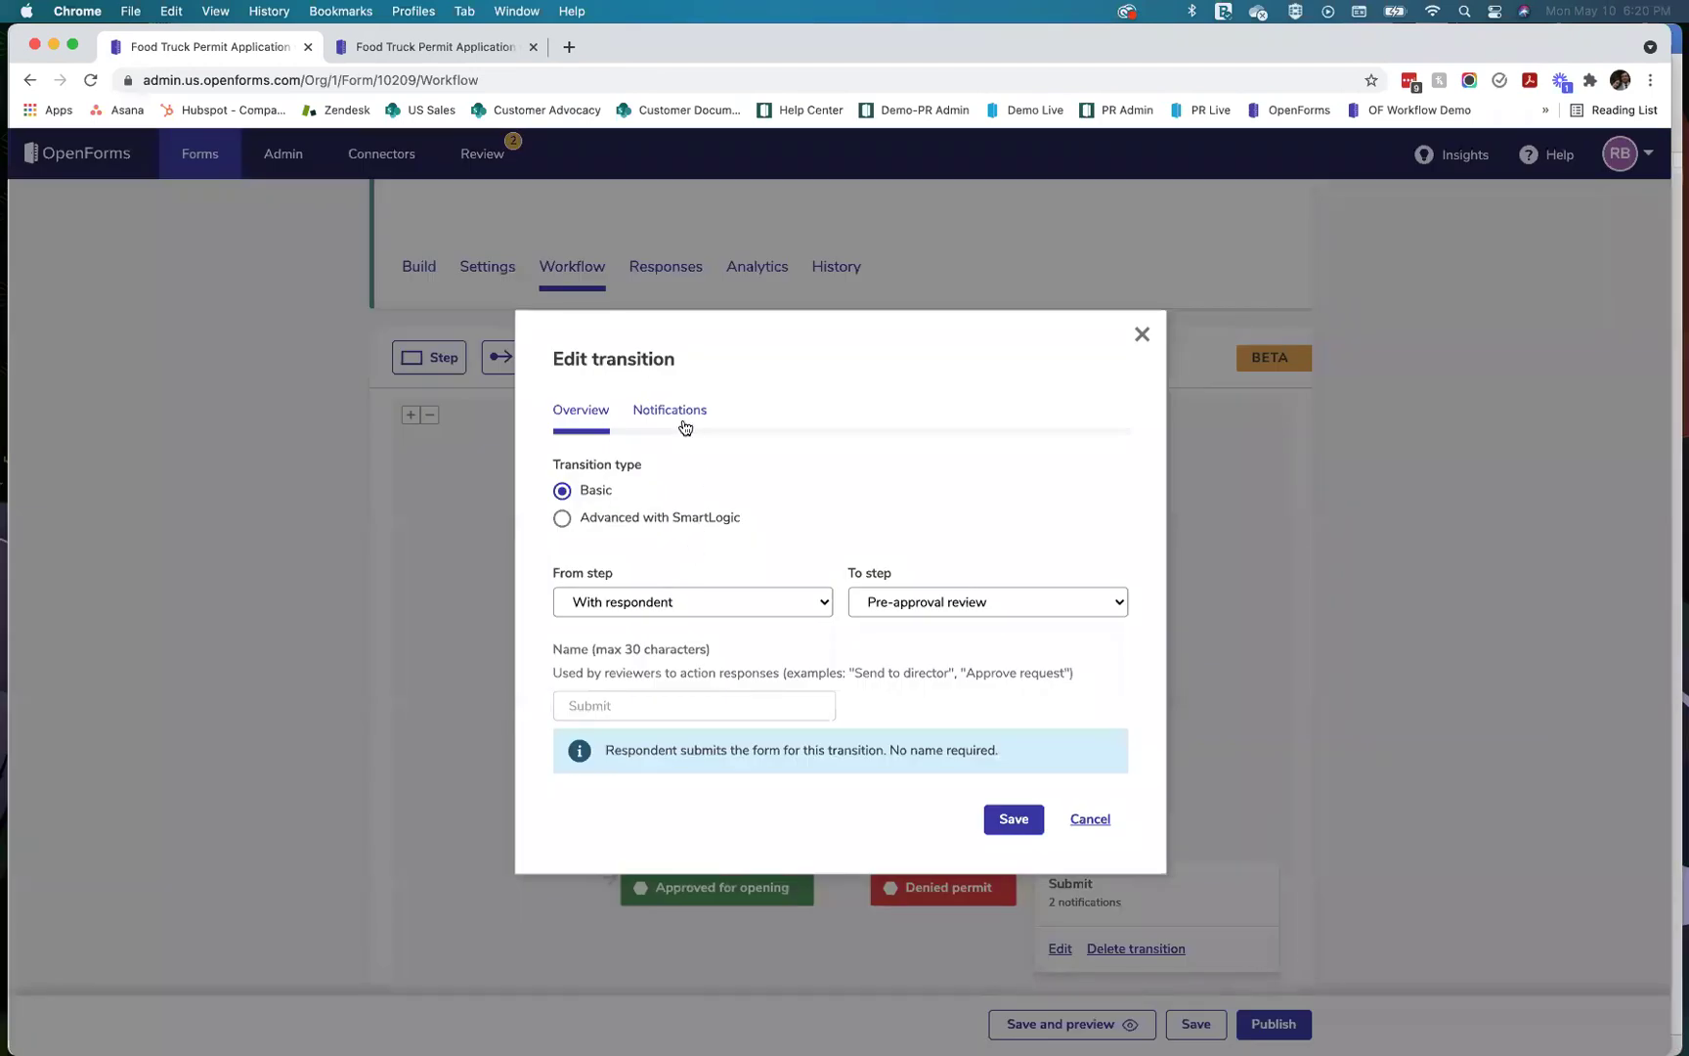
{"action": "left_click", "coordinate": [679, 412]}
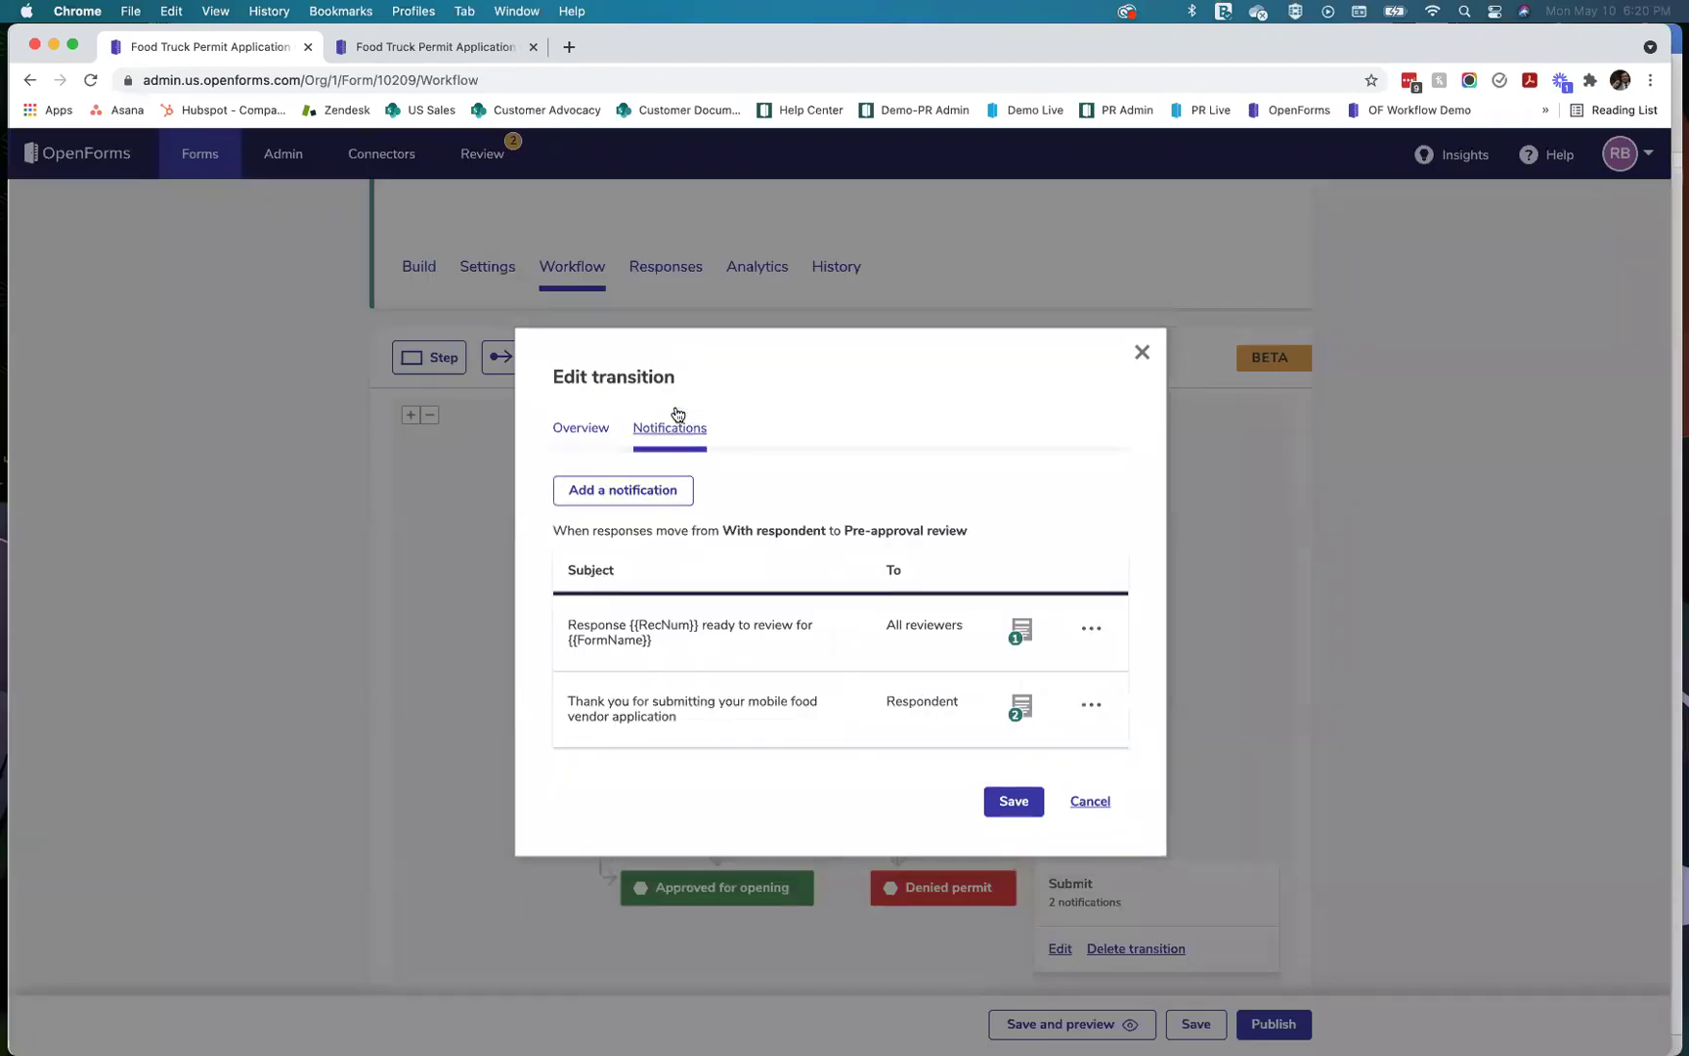
{"action": "left_click", "coordinate": [1091, 704]}
{"action": "left_click", "coordinate": [1037, 748]}
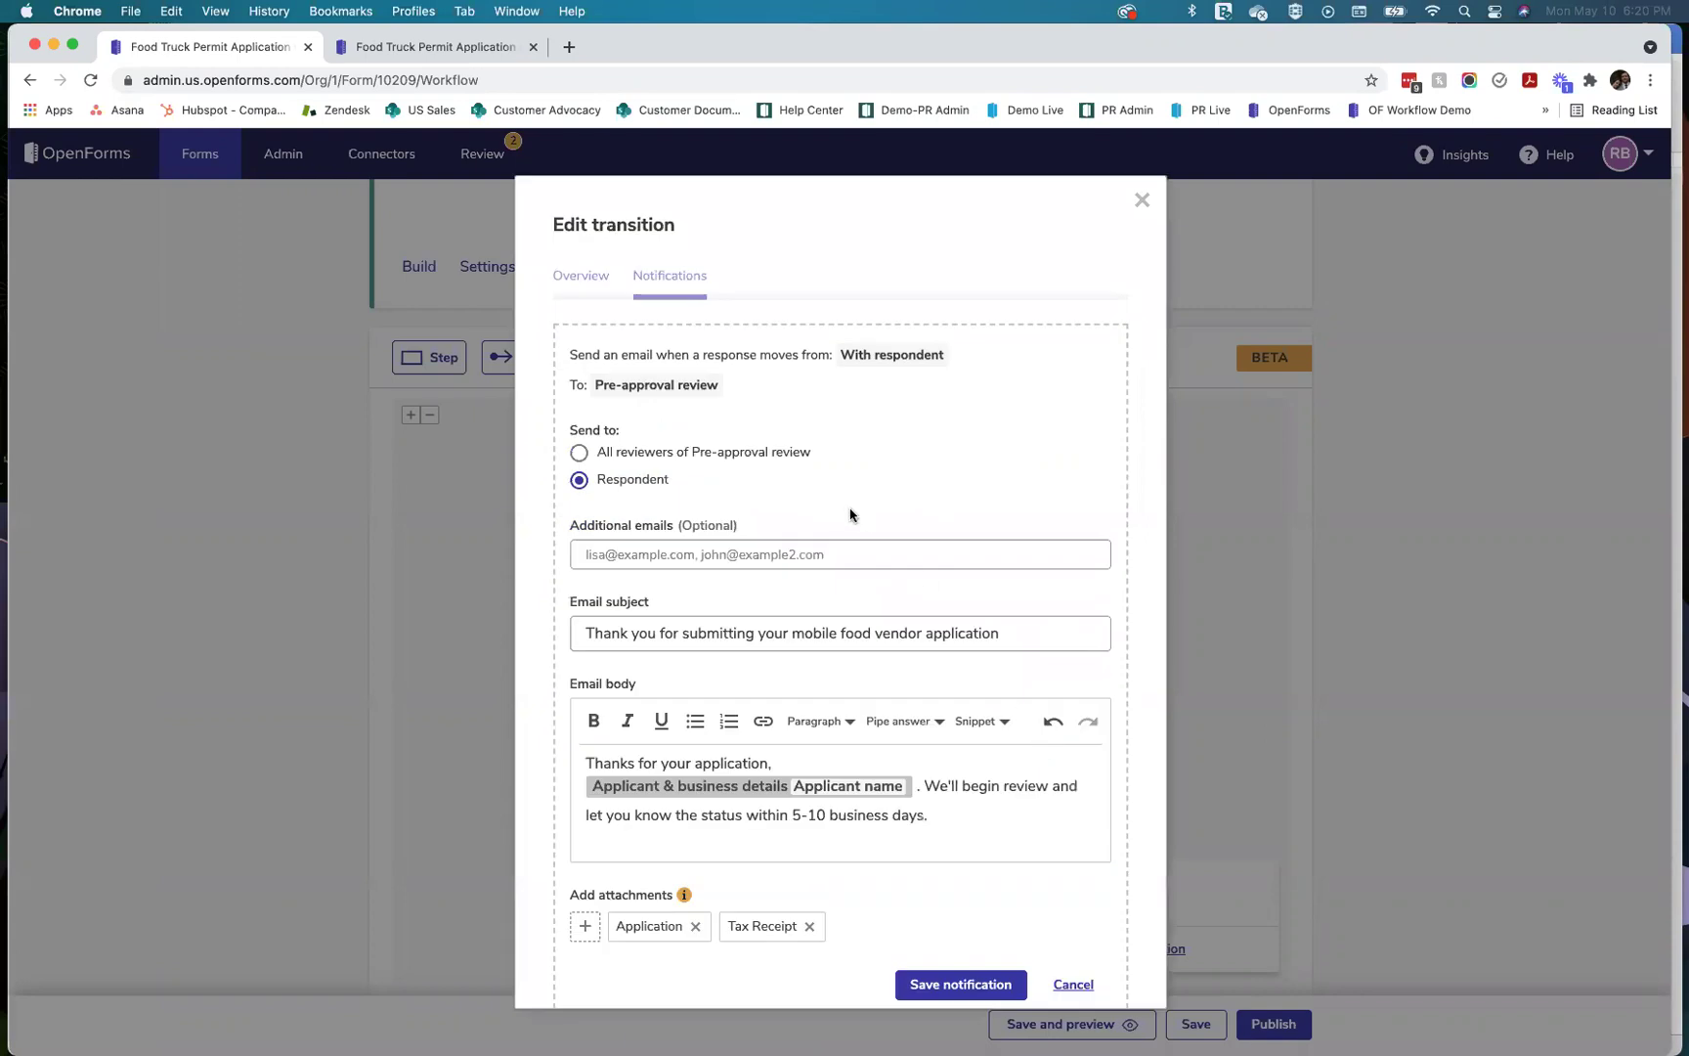
Step: Try adding the Response PDF to the respondent notification's attachments, and close the transition editor
{"action": "scroll", "coordinate": [900, 790], "scroll_direction": "down", "scroll_amount": 1}
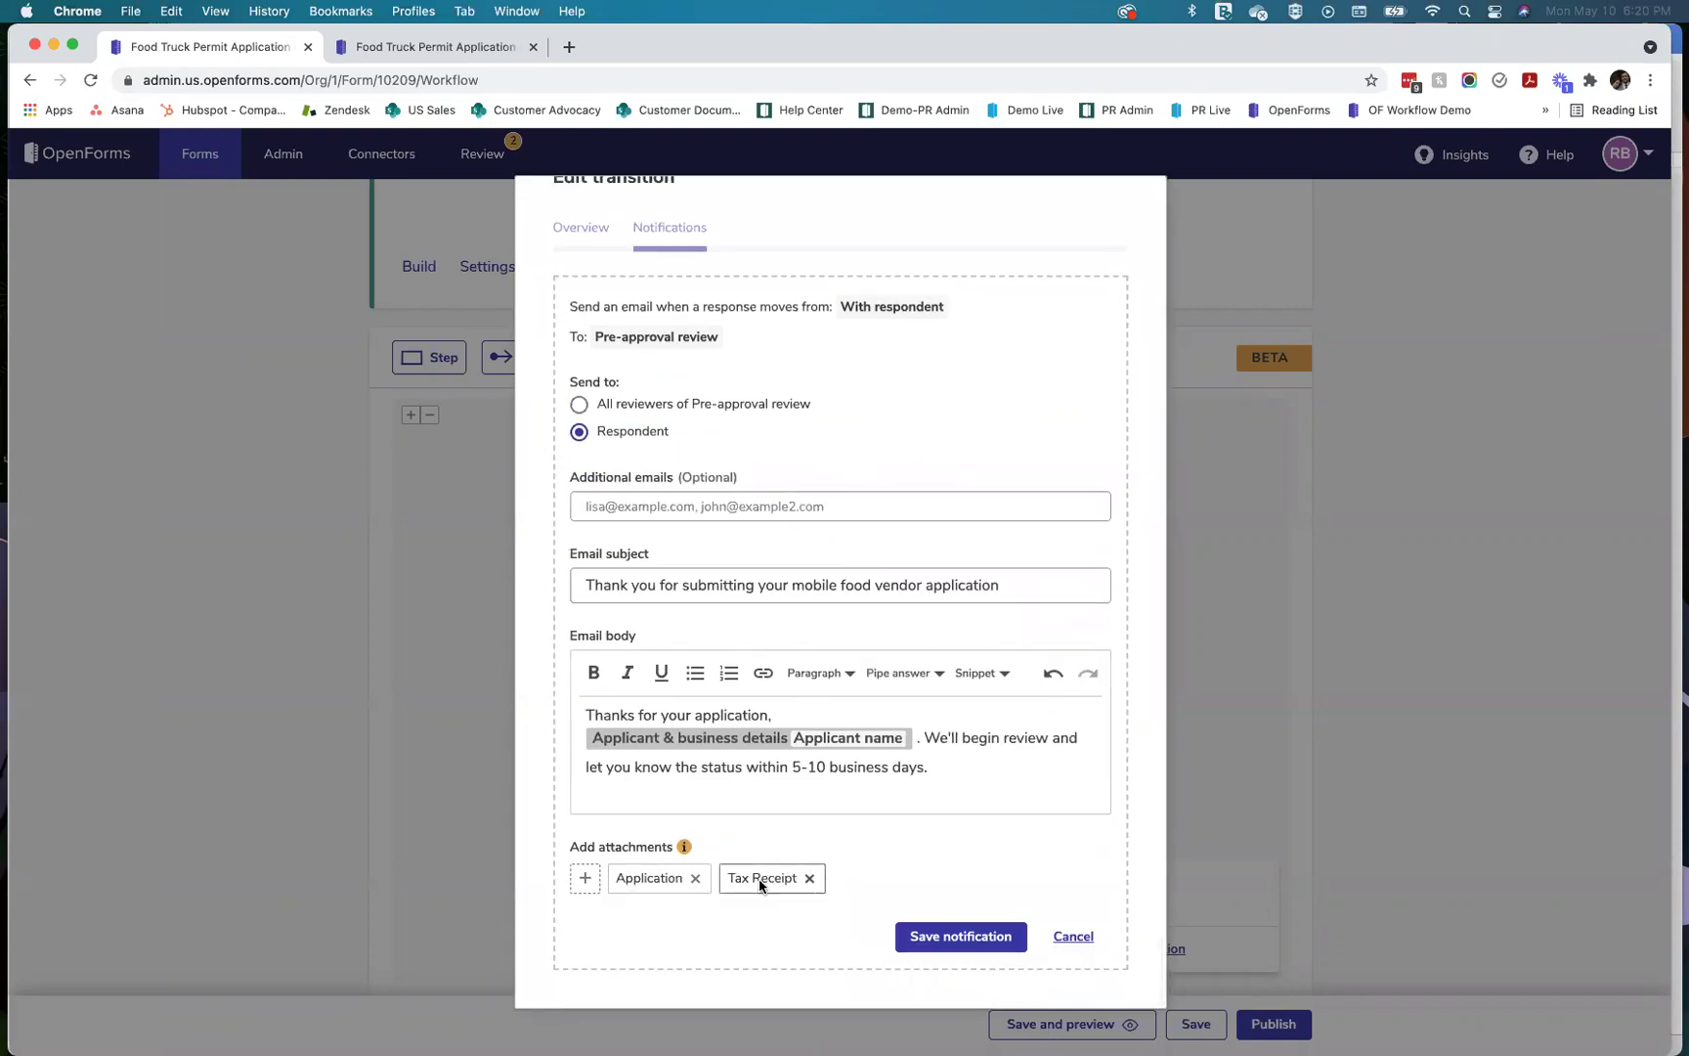
{"action": "left_click", "coordinate": [584, 879]}
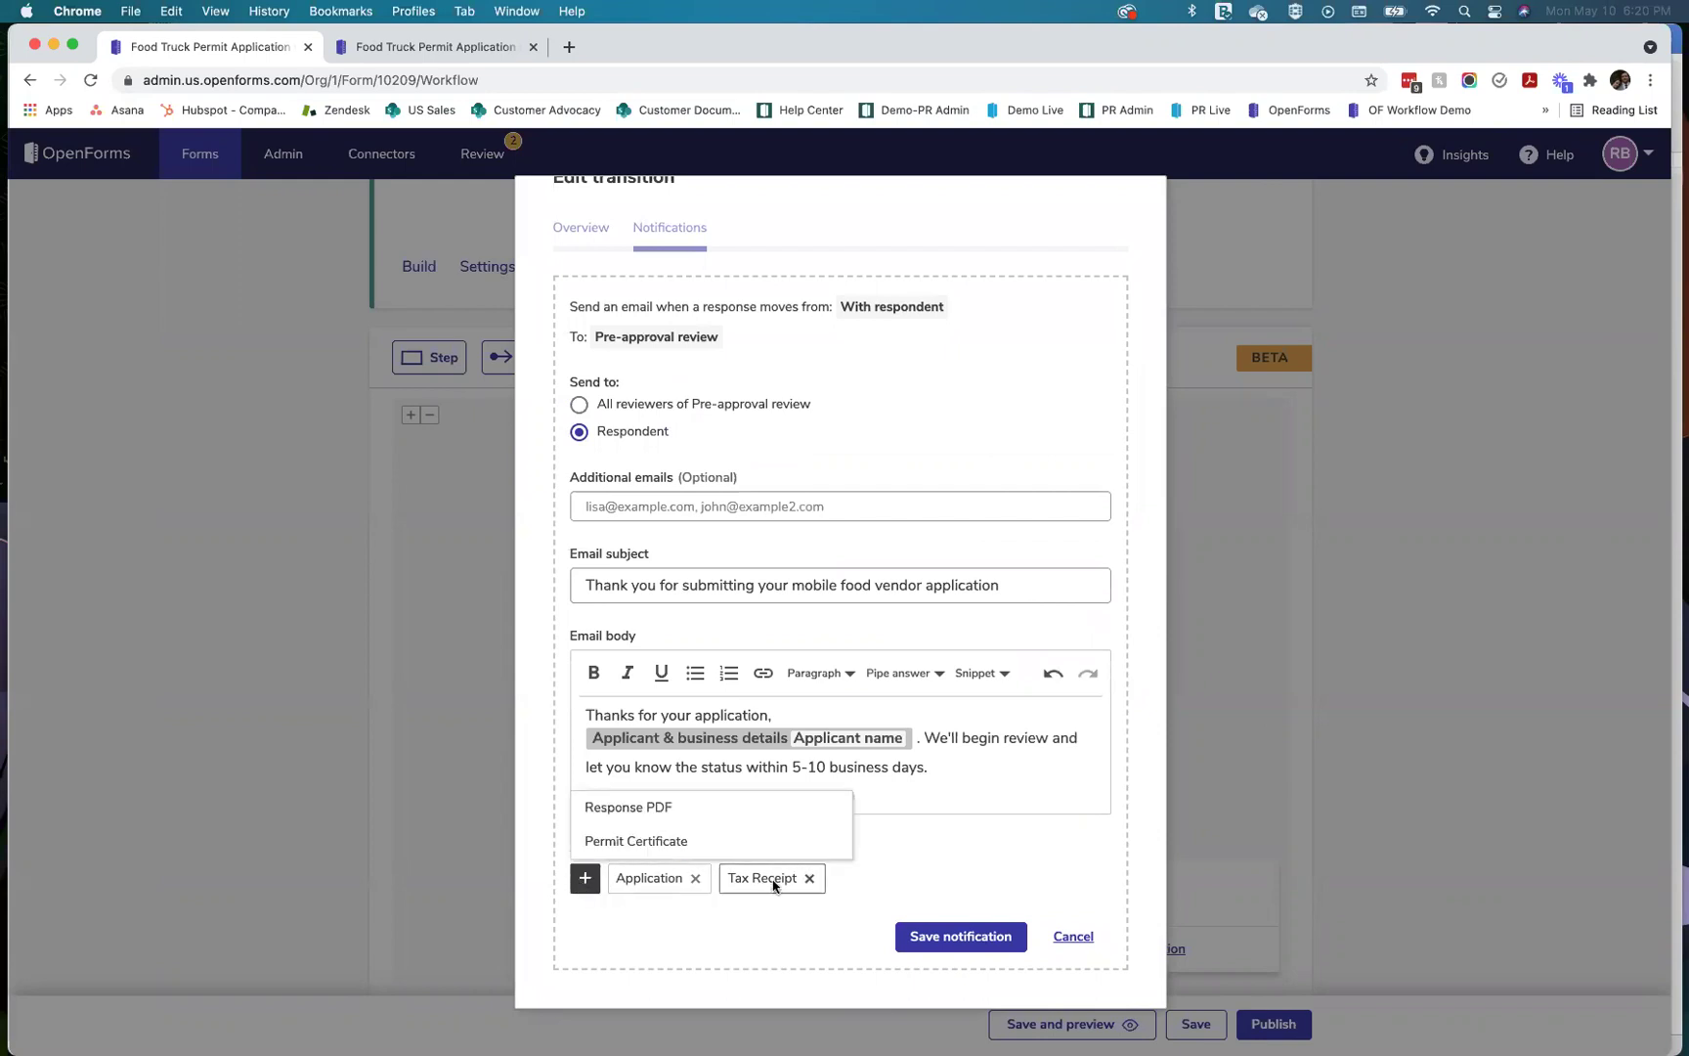
{"action": "left_click", "coordinate": [631, 808]}
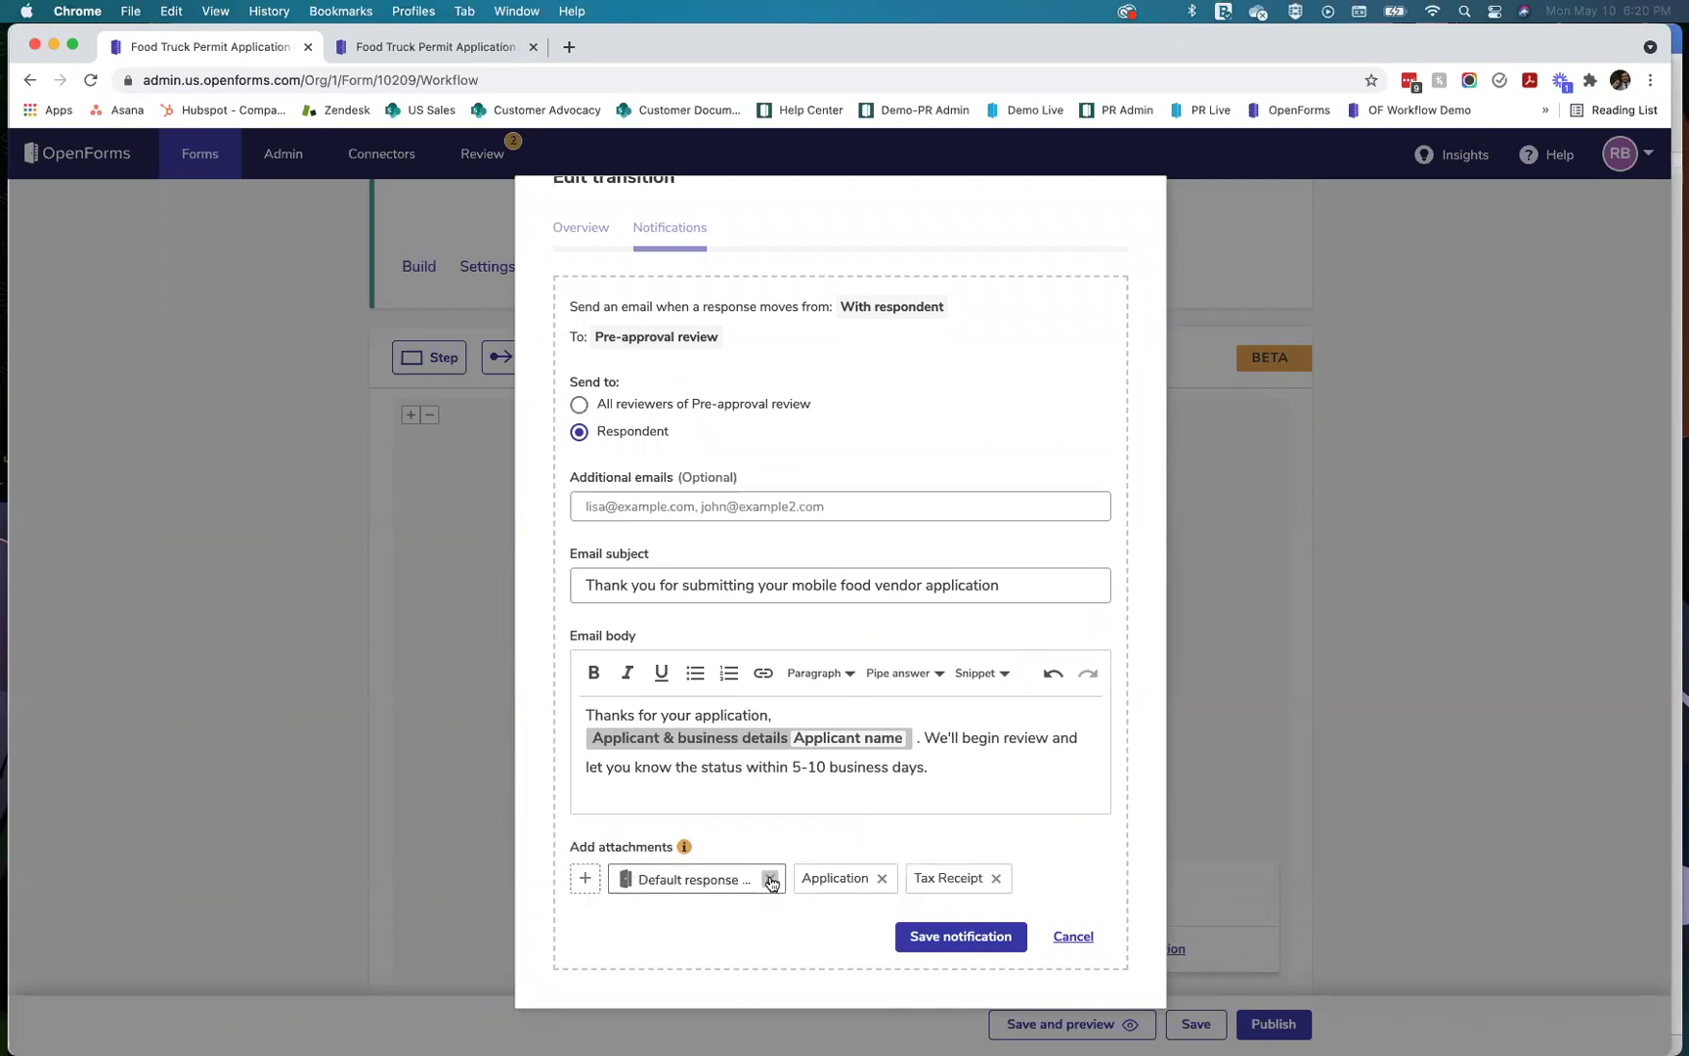
{"action": "left_click", "coordinate": [961, 936]}
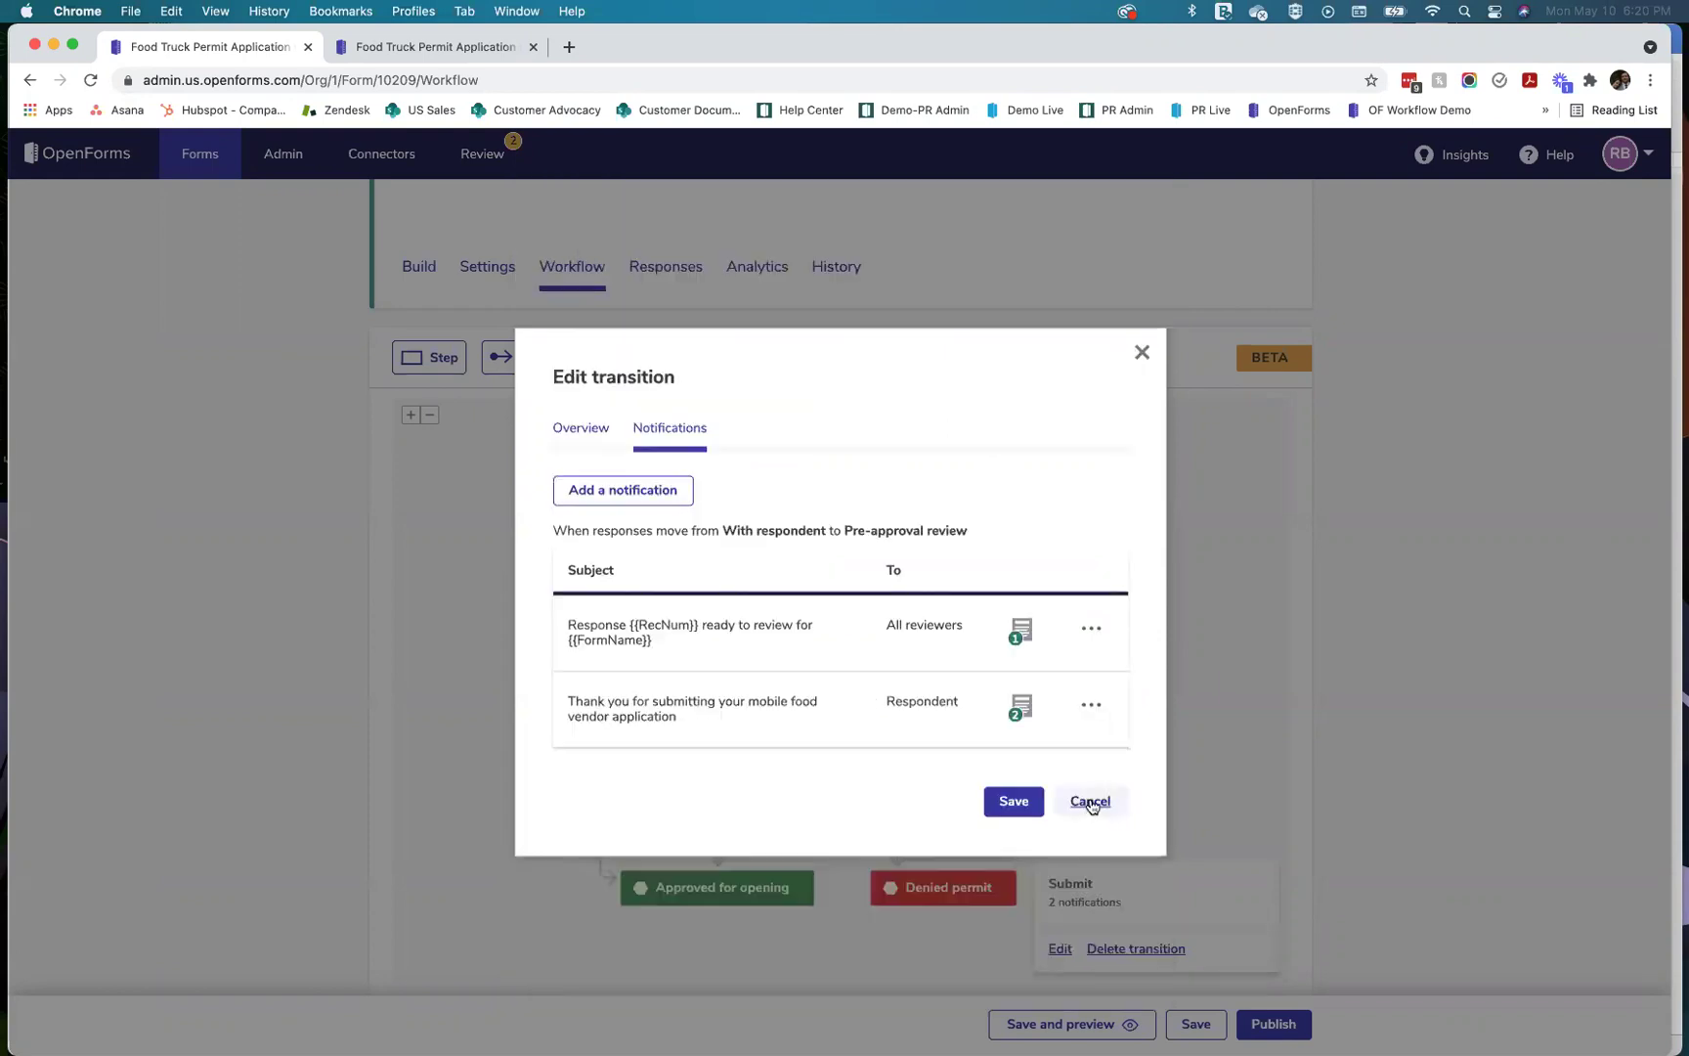
{"action": "left_click", "coordinate": [1017, 804]}
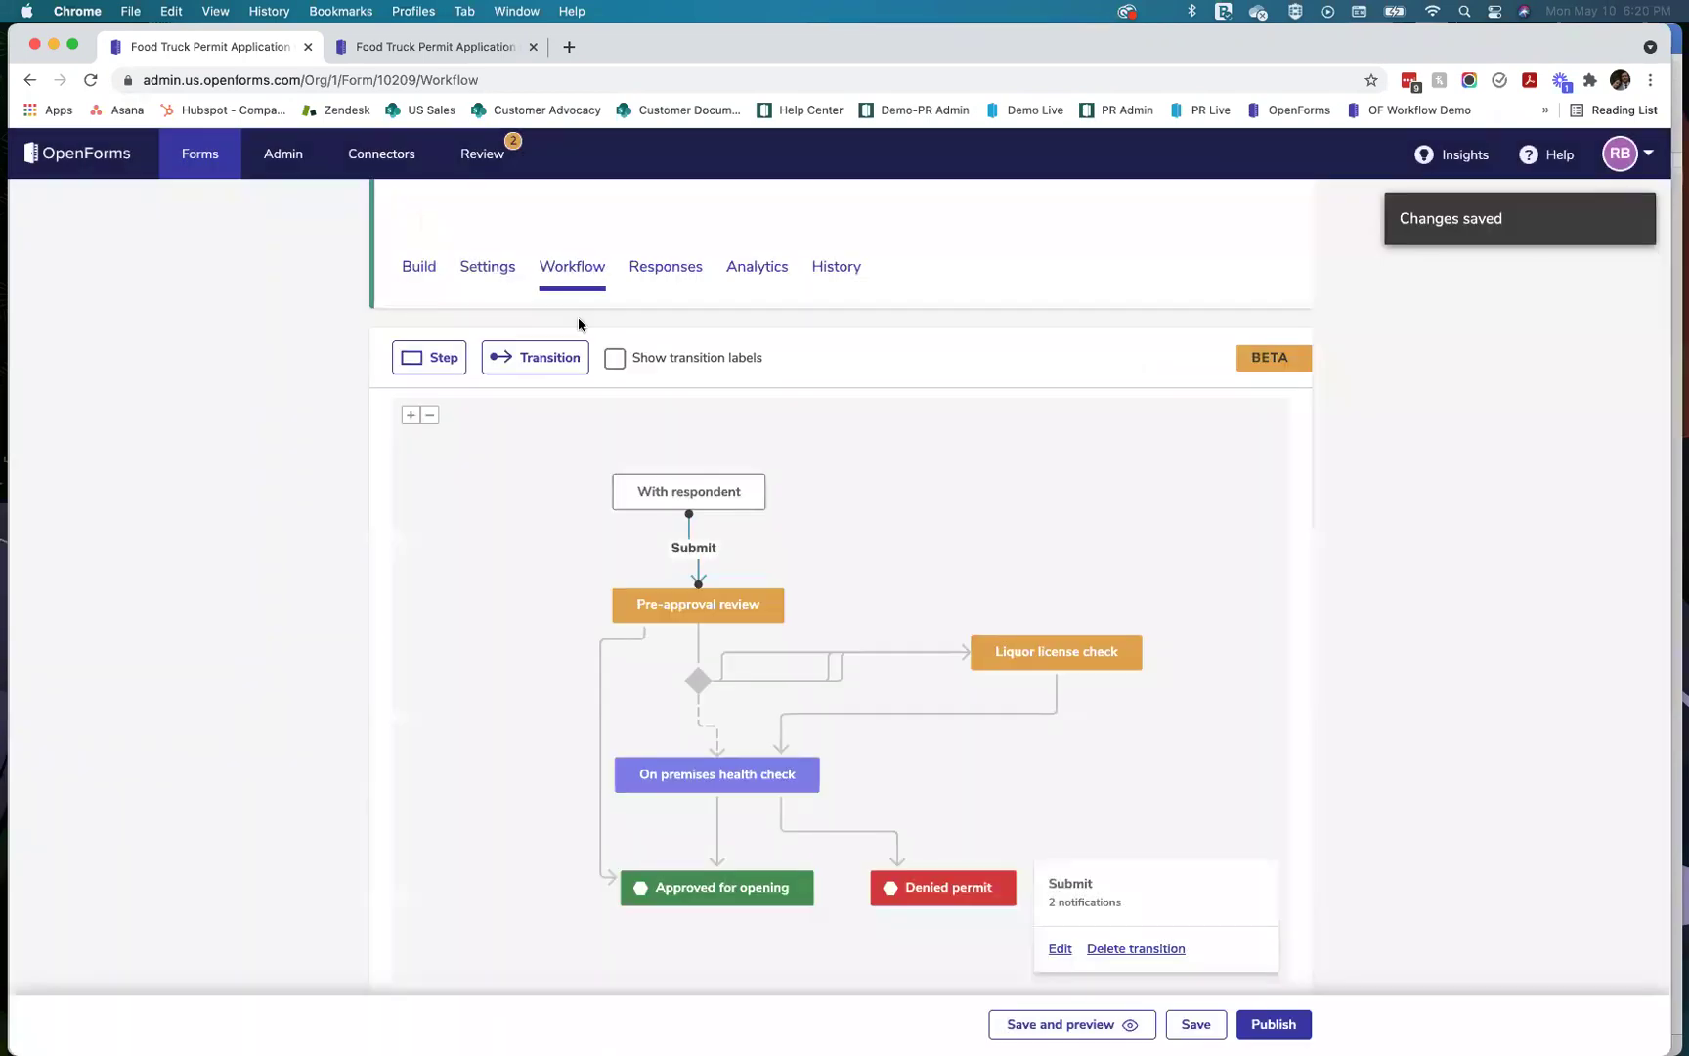
Step: Return to the form documents settings and view the list of custom document templates
{"action": "left_click", "coordinate": [497, 274]}
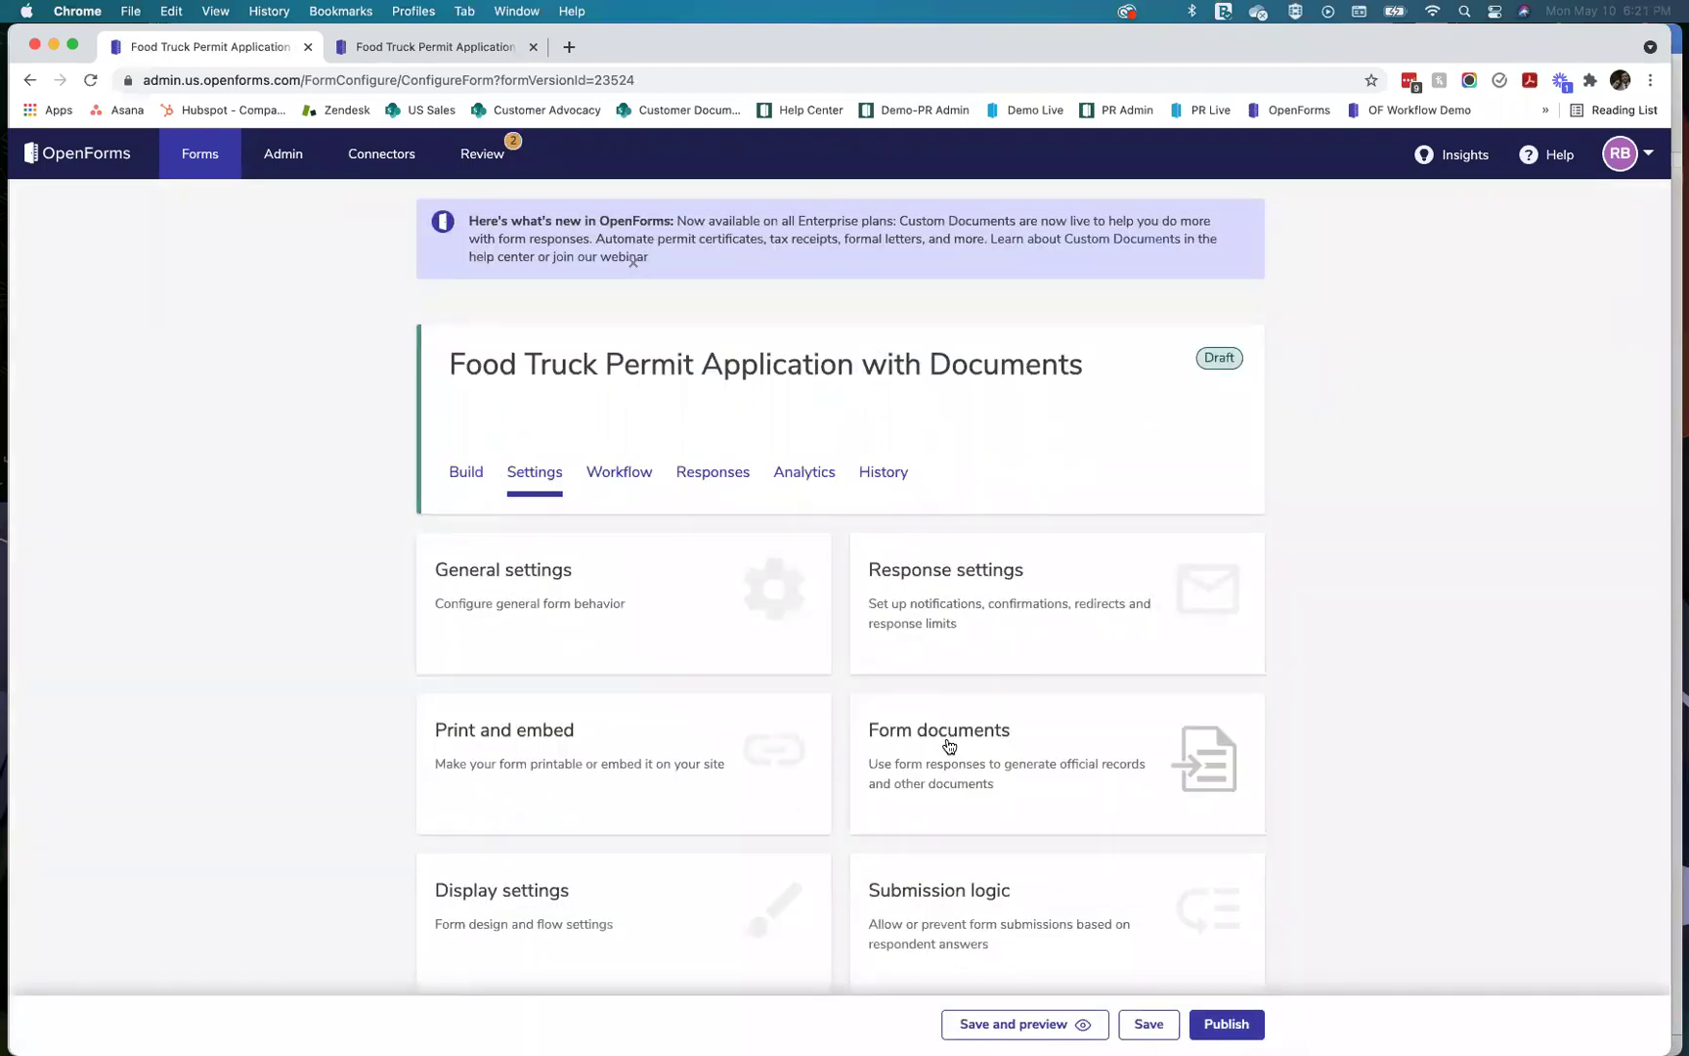
{"action": "left_click", "coordinate": [899, 747]}
{"action": "scroll", "coordinate": [710, 709], "scroll_direction": "down", "scroll_amount": 3}
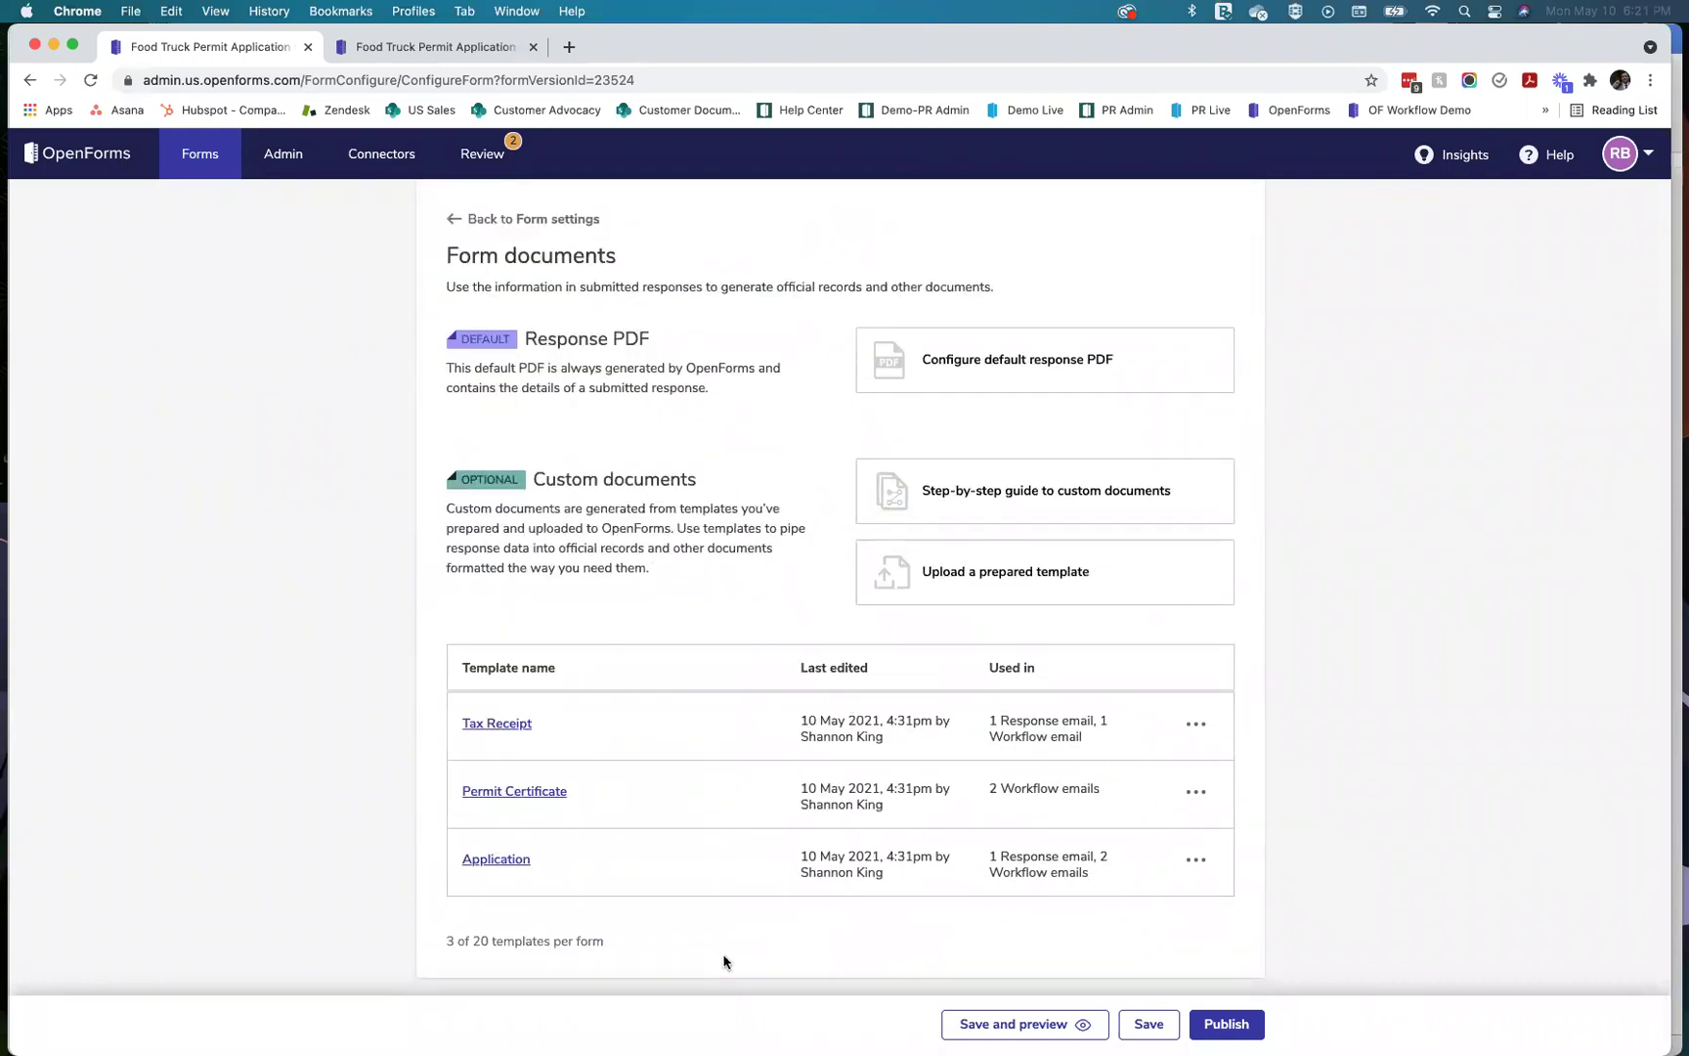
Step: Preview the Food Truck Permit form up to the Applicant & business details page and go back to the introduction
{"action": "left_click", "coordinate": [465, 49]}
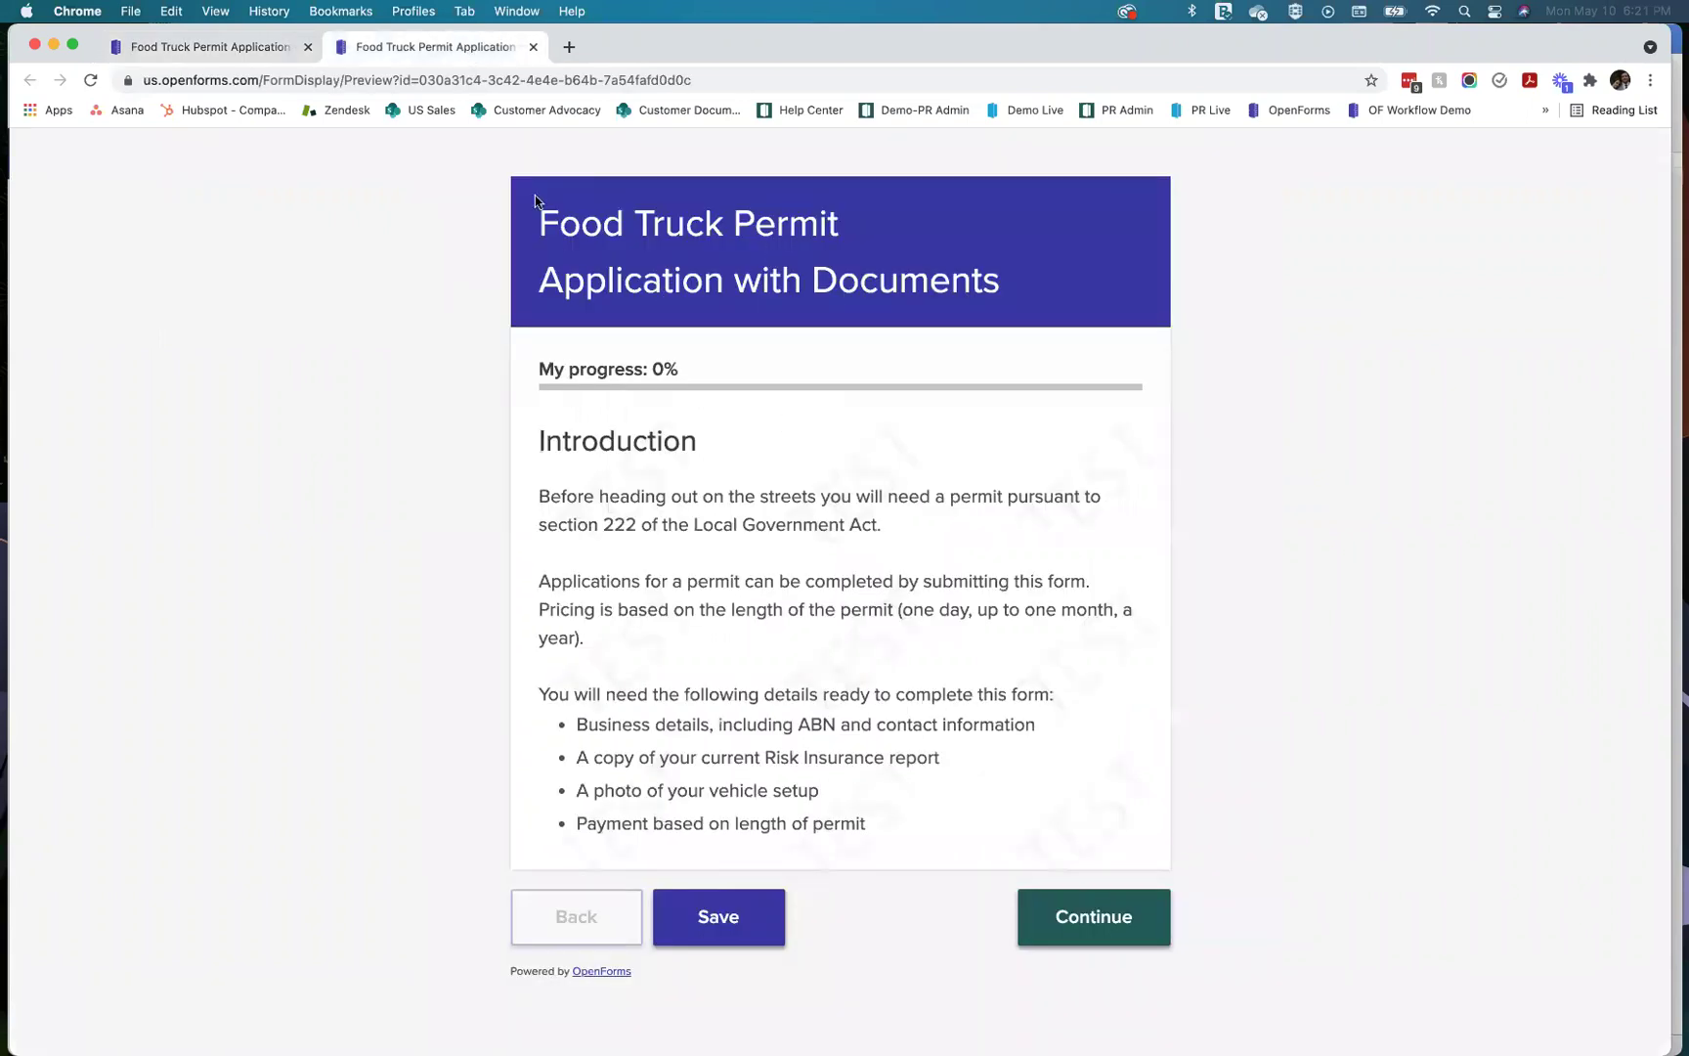
{"action": "left_click", "coordinate": [1093, 928]}
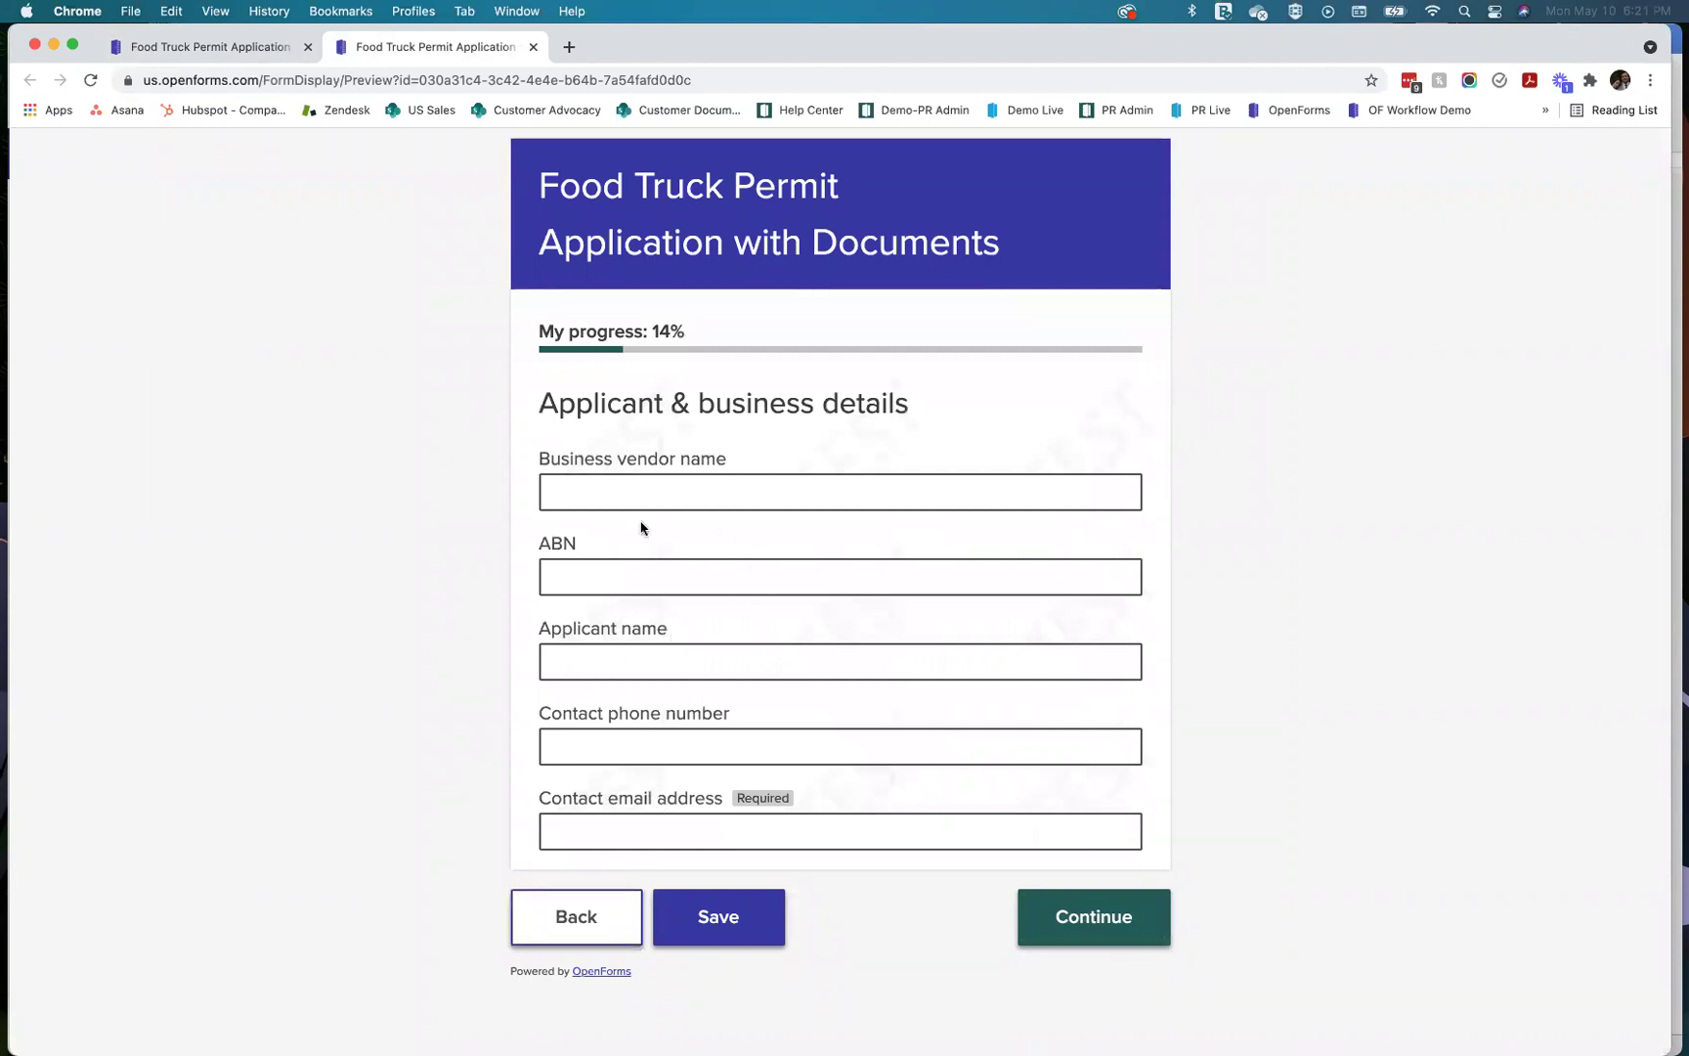
{"action": "left_click", "coordinate": [1119, 922]}
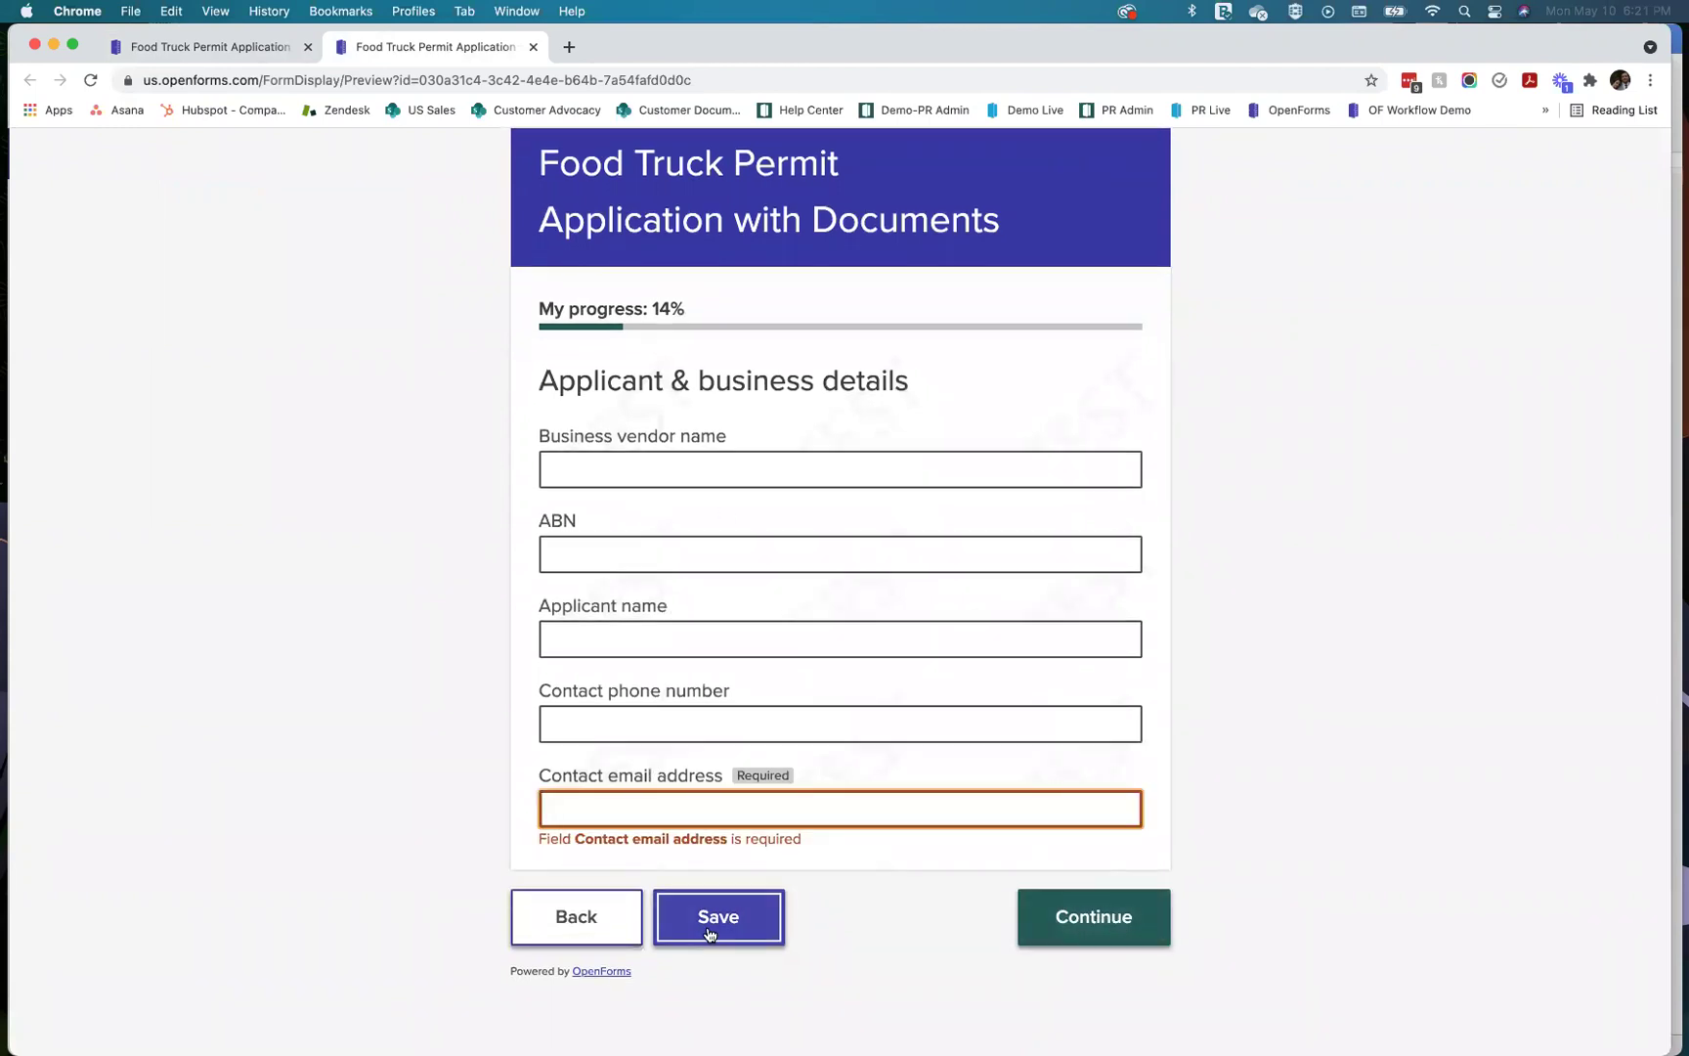
{"action": "left_click", "coordinate": [607, 929]}
Step: Switch to the thank-you email in Outlook and compare its attached tax receipt PDF side by side with the Word template
{"action": "left_click_drag", "start_coordinate": [1670, 415], "coordinate": [1028, 396]}
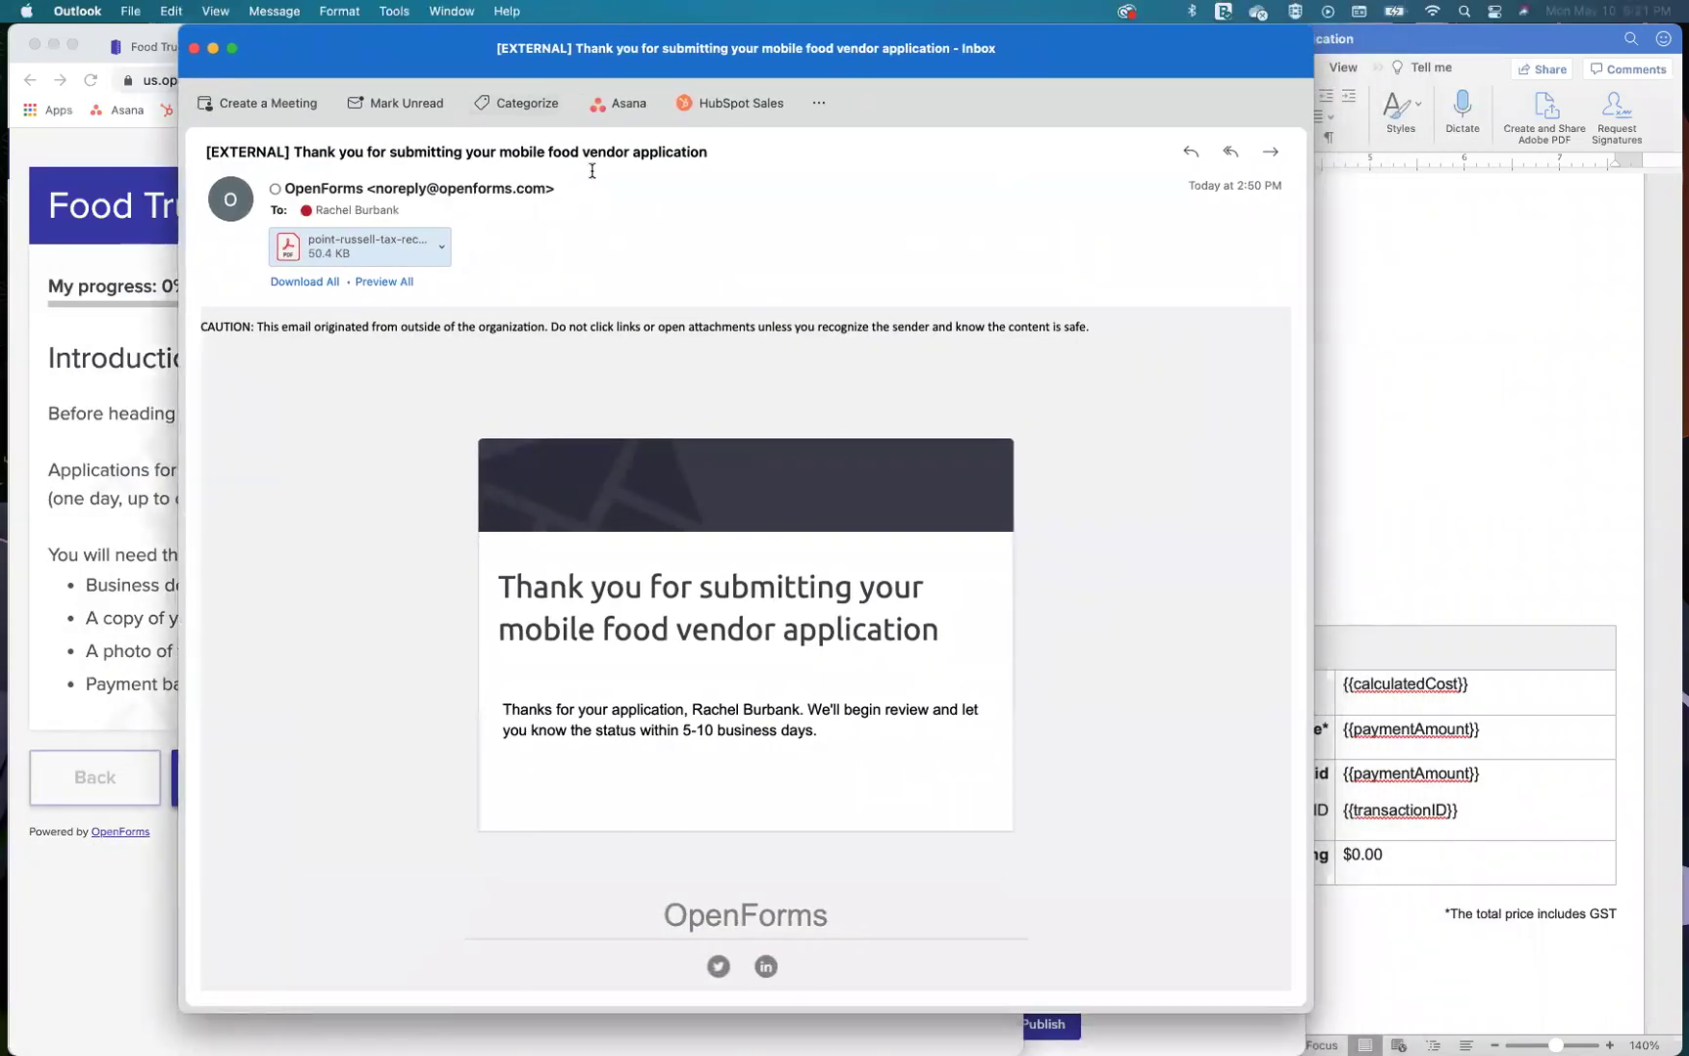
{"action": "left_click", "coordinate": [315, 250]}
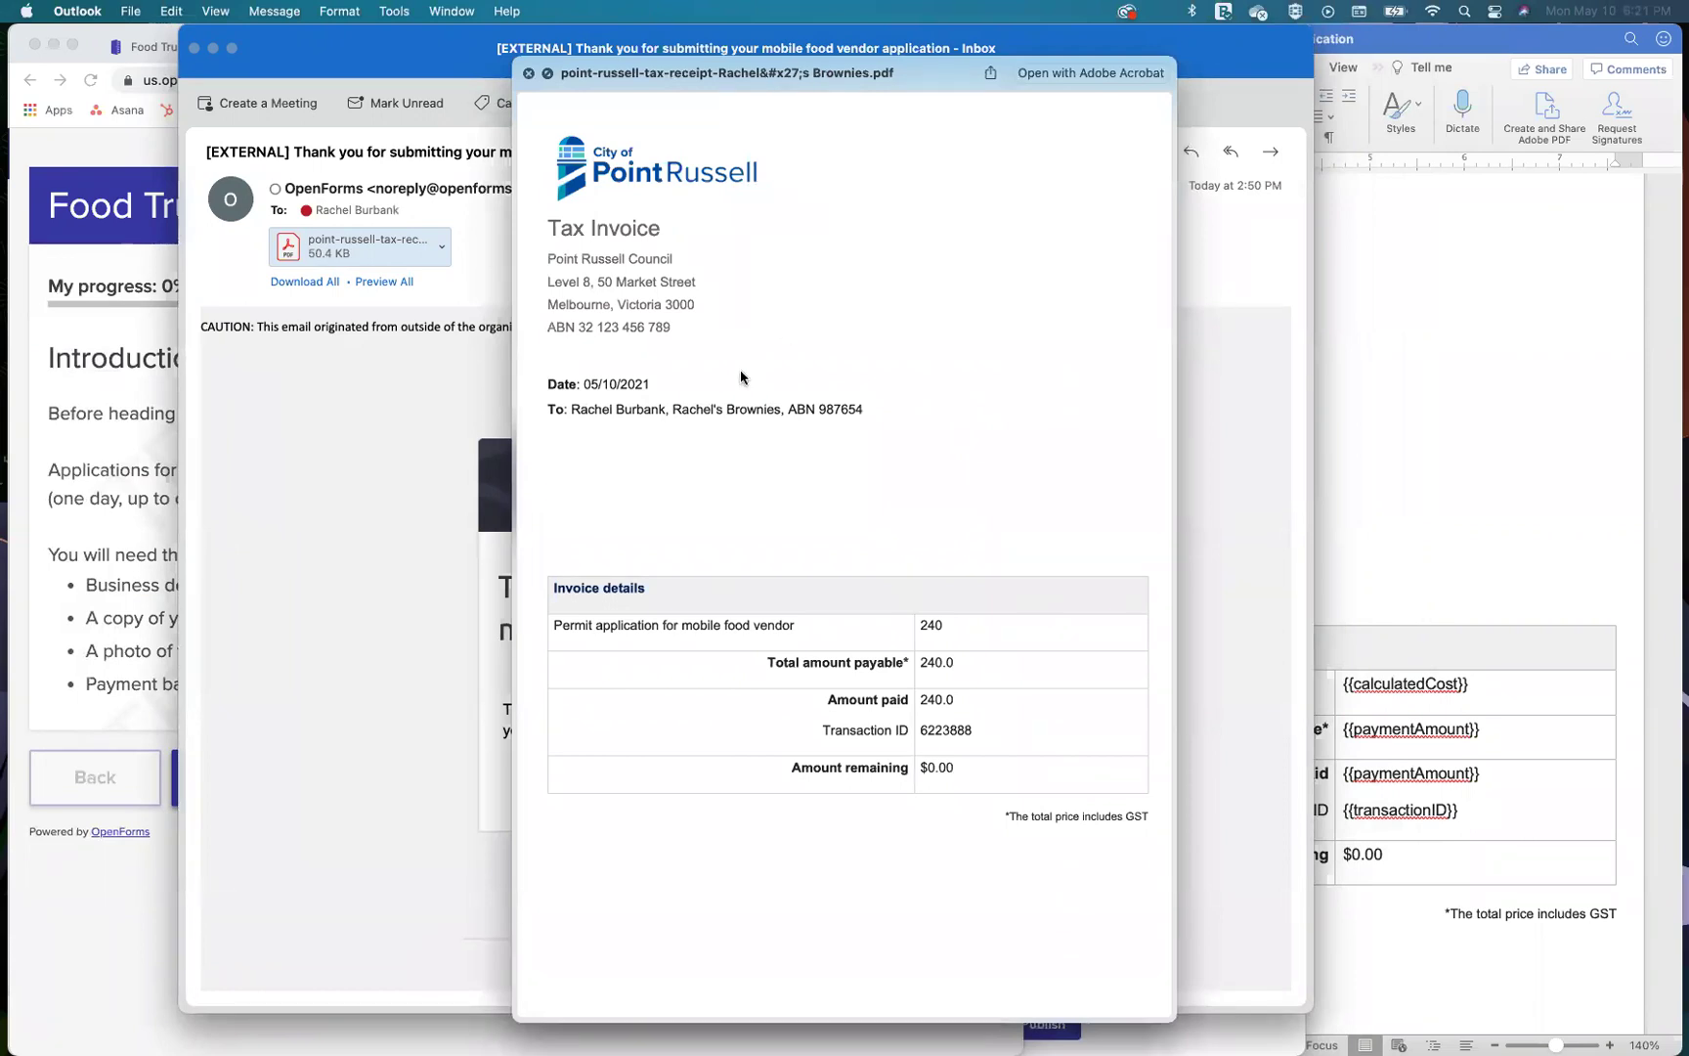
{"action": "left_click_drag", "start_coordinate": [688, 60], "coordinate": [381, 29]}
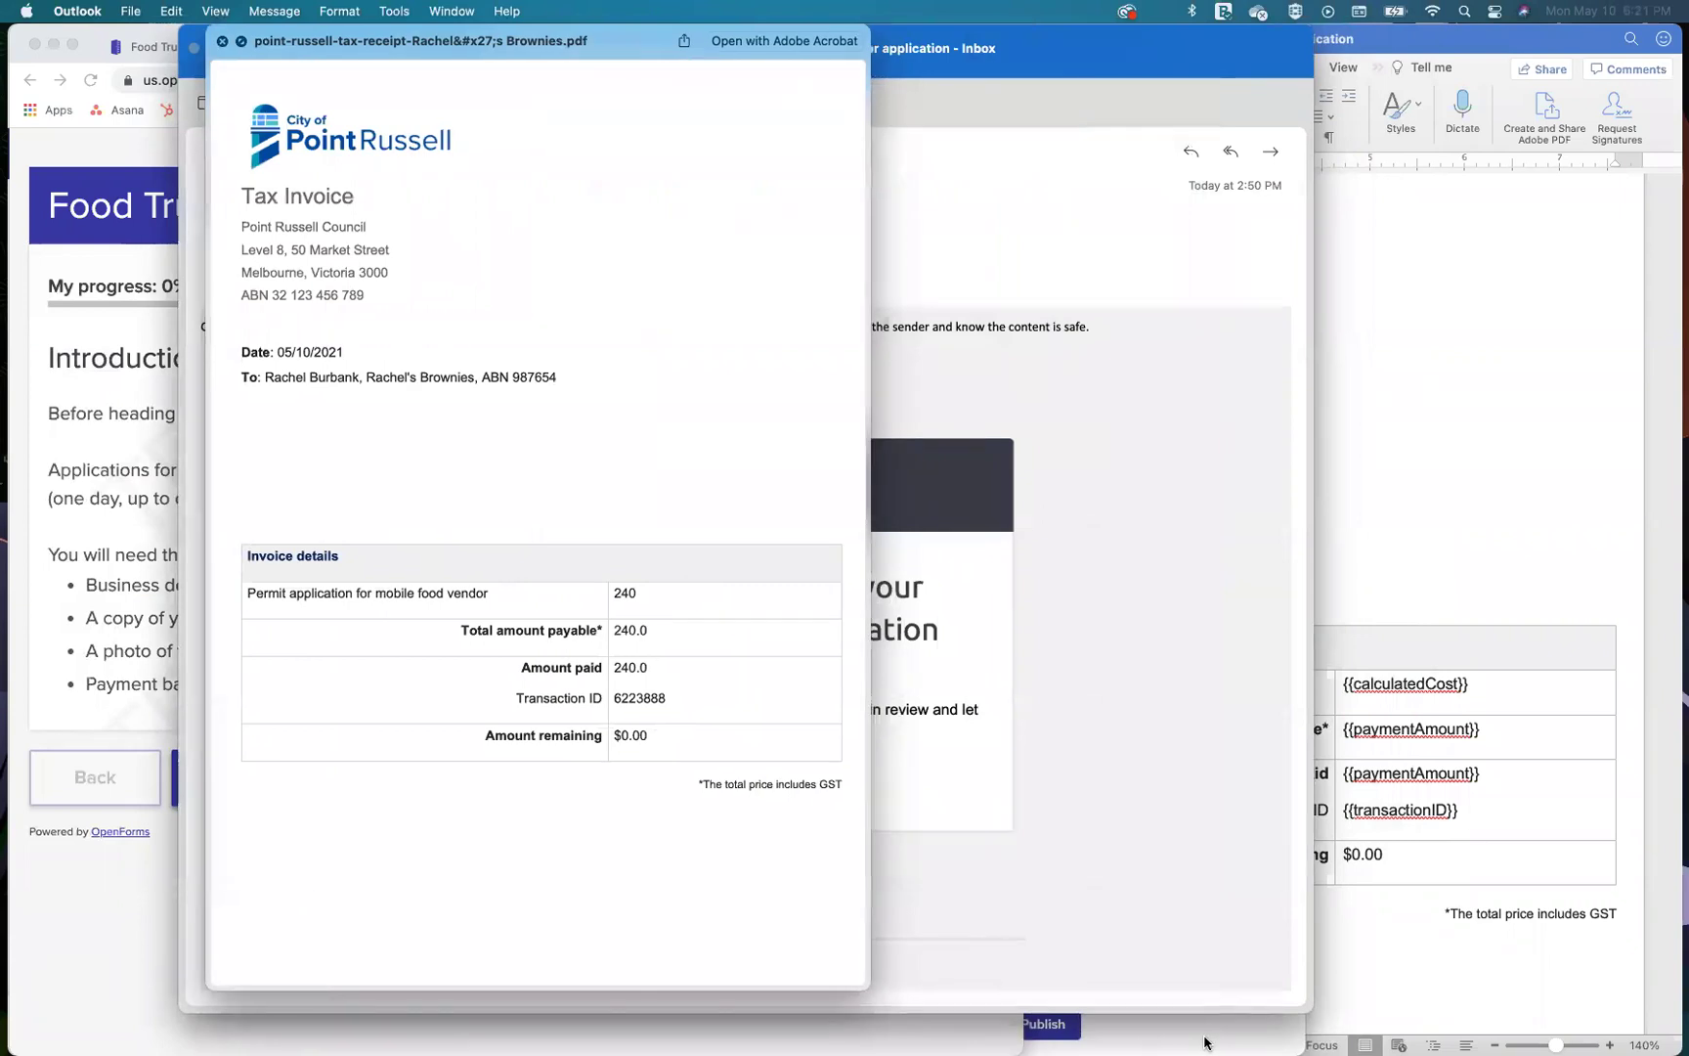
{"action": "left_click_drag", "start_coordinate": [873, 1001], "coordinate": [955, 1053]}
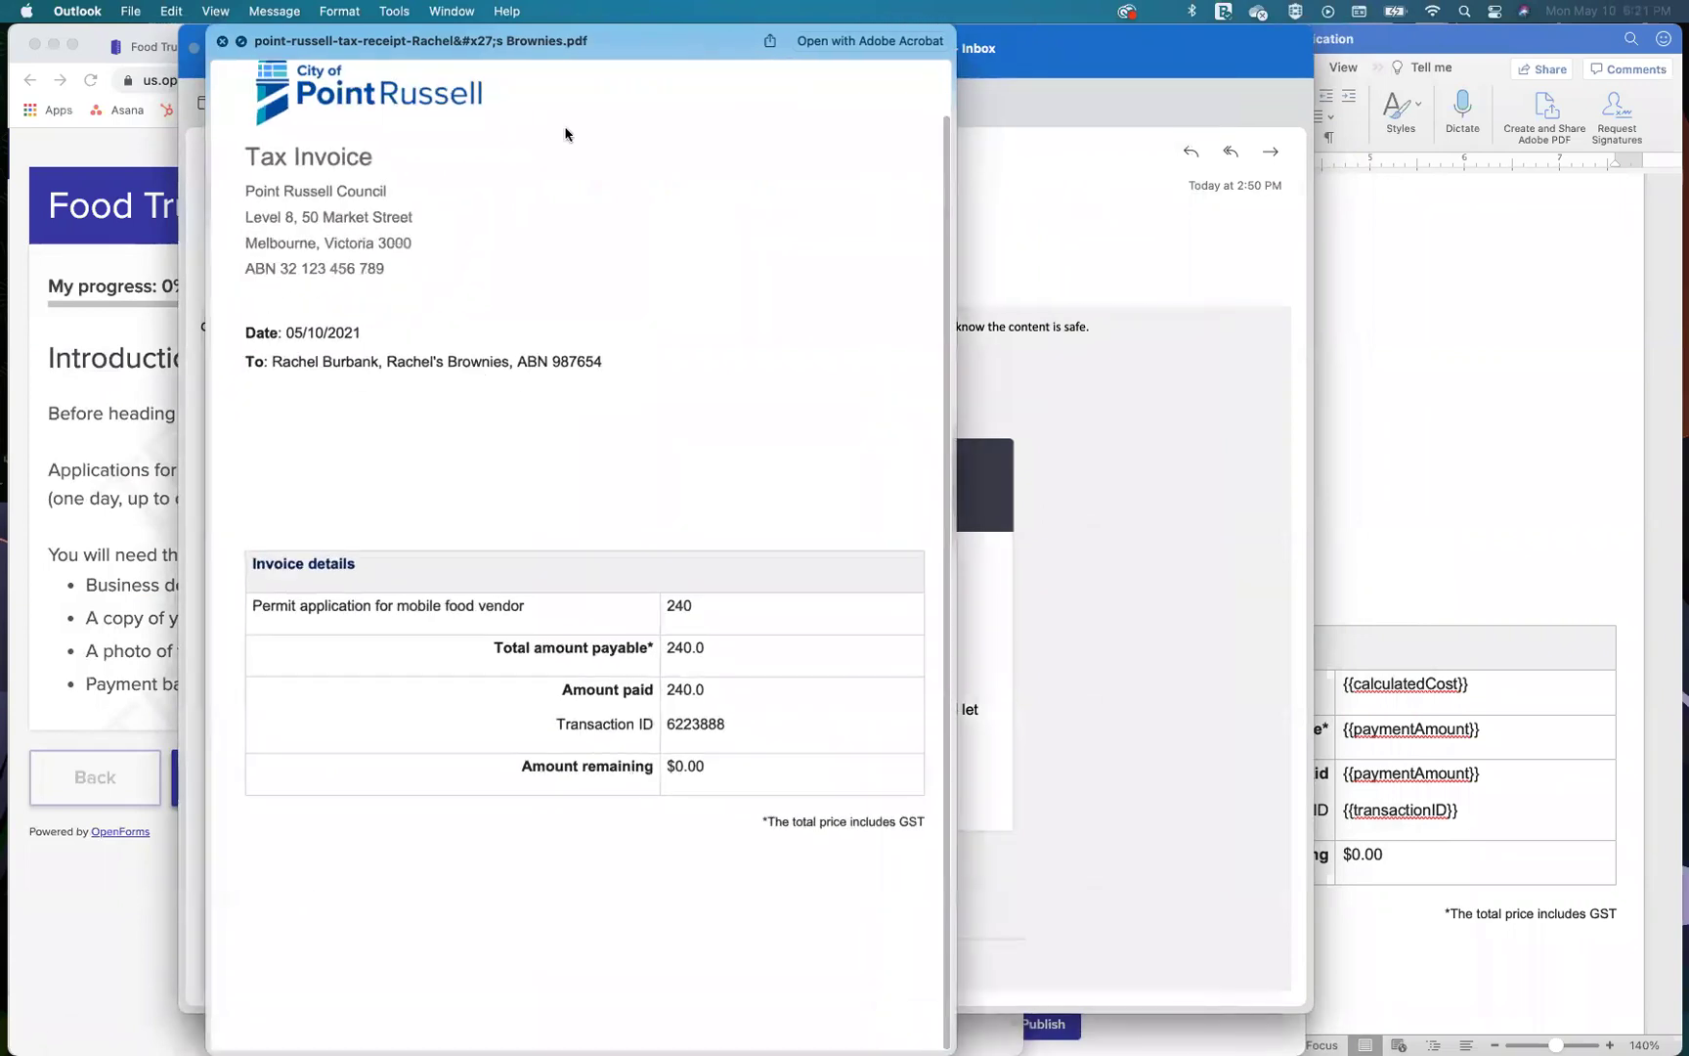
{"action": "left_click", "coordinate": [1385, 40]}
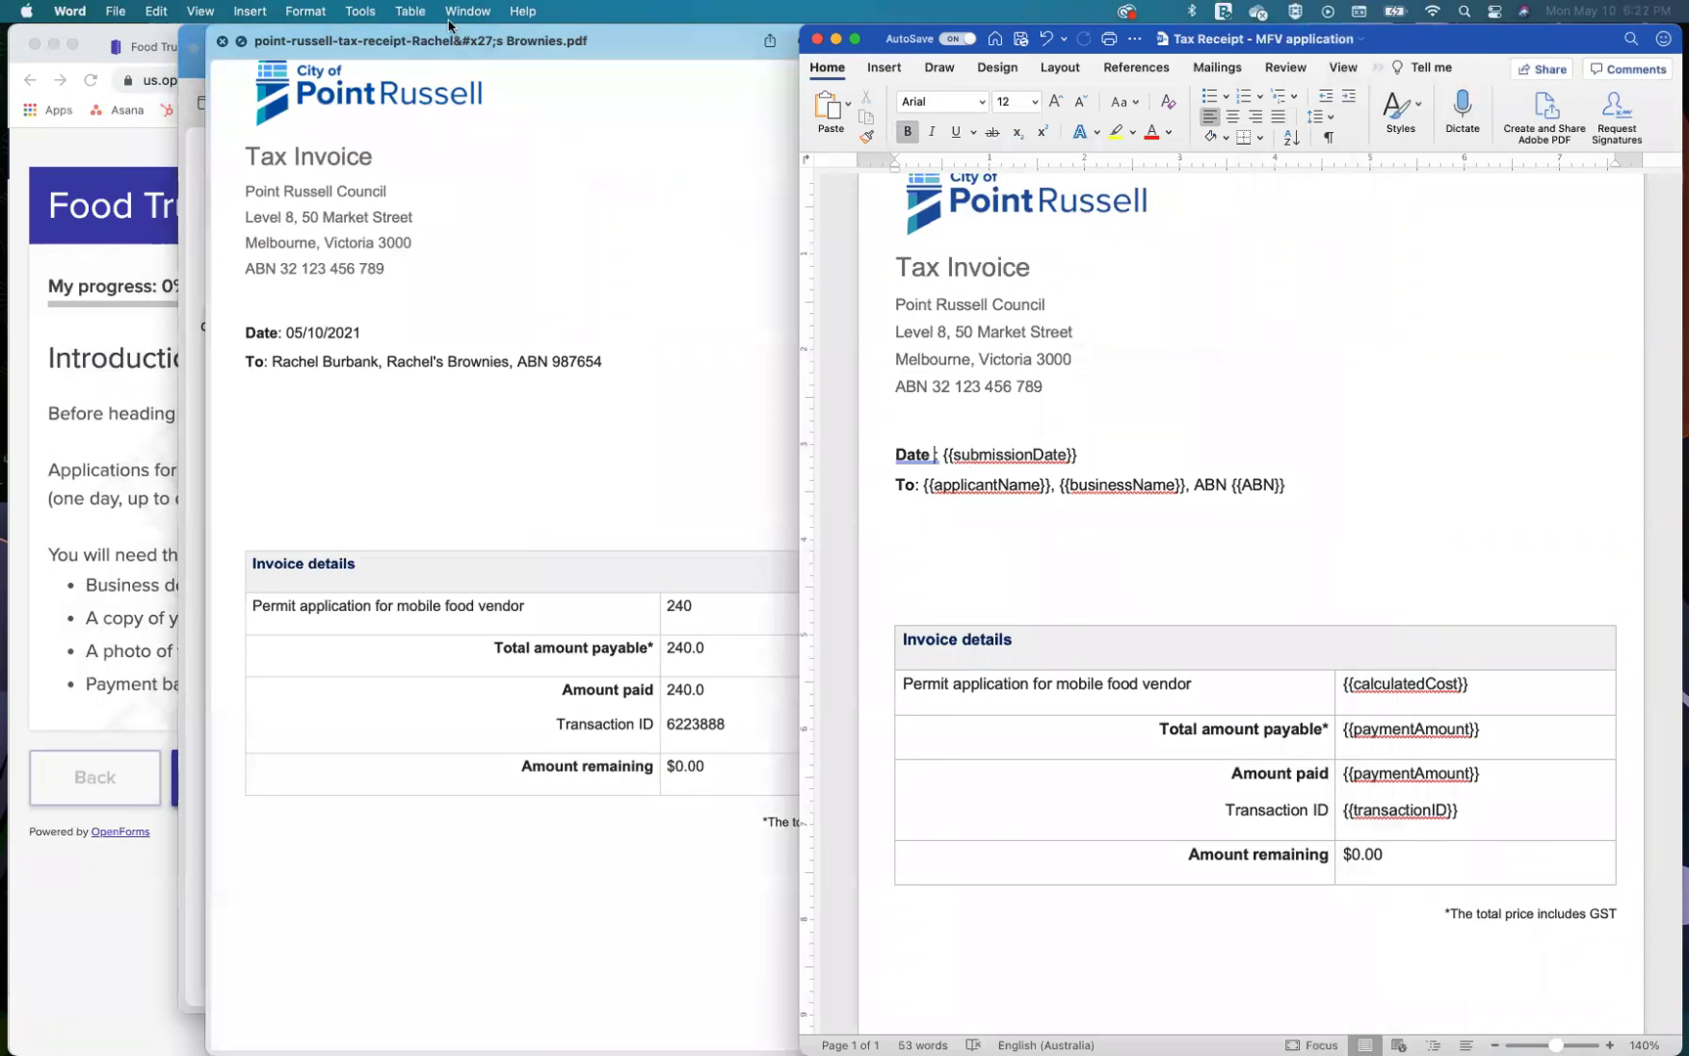
{"action": "left_click_drag", "start_coordinate": [441, 41], "coordinate": [332, 41]}
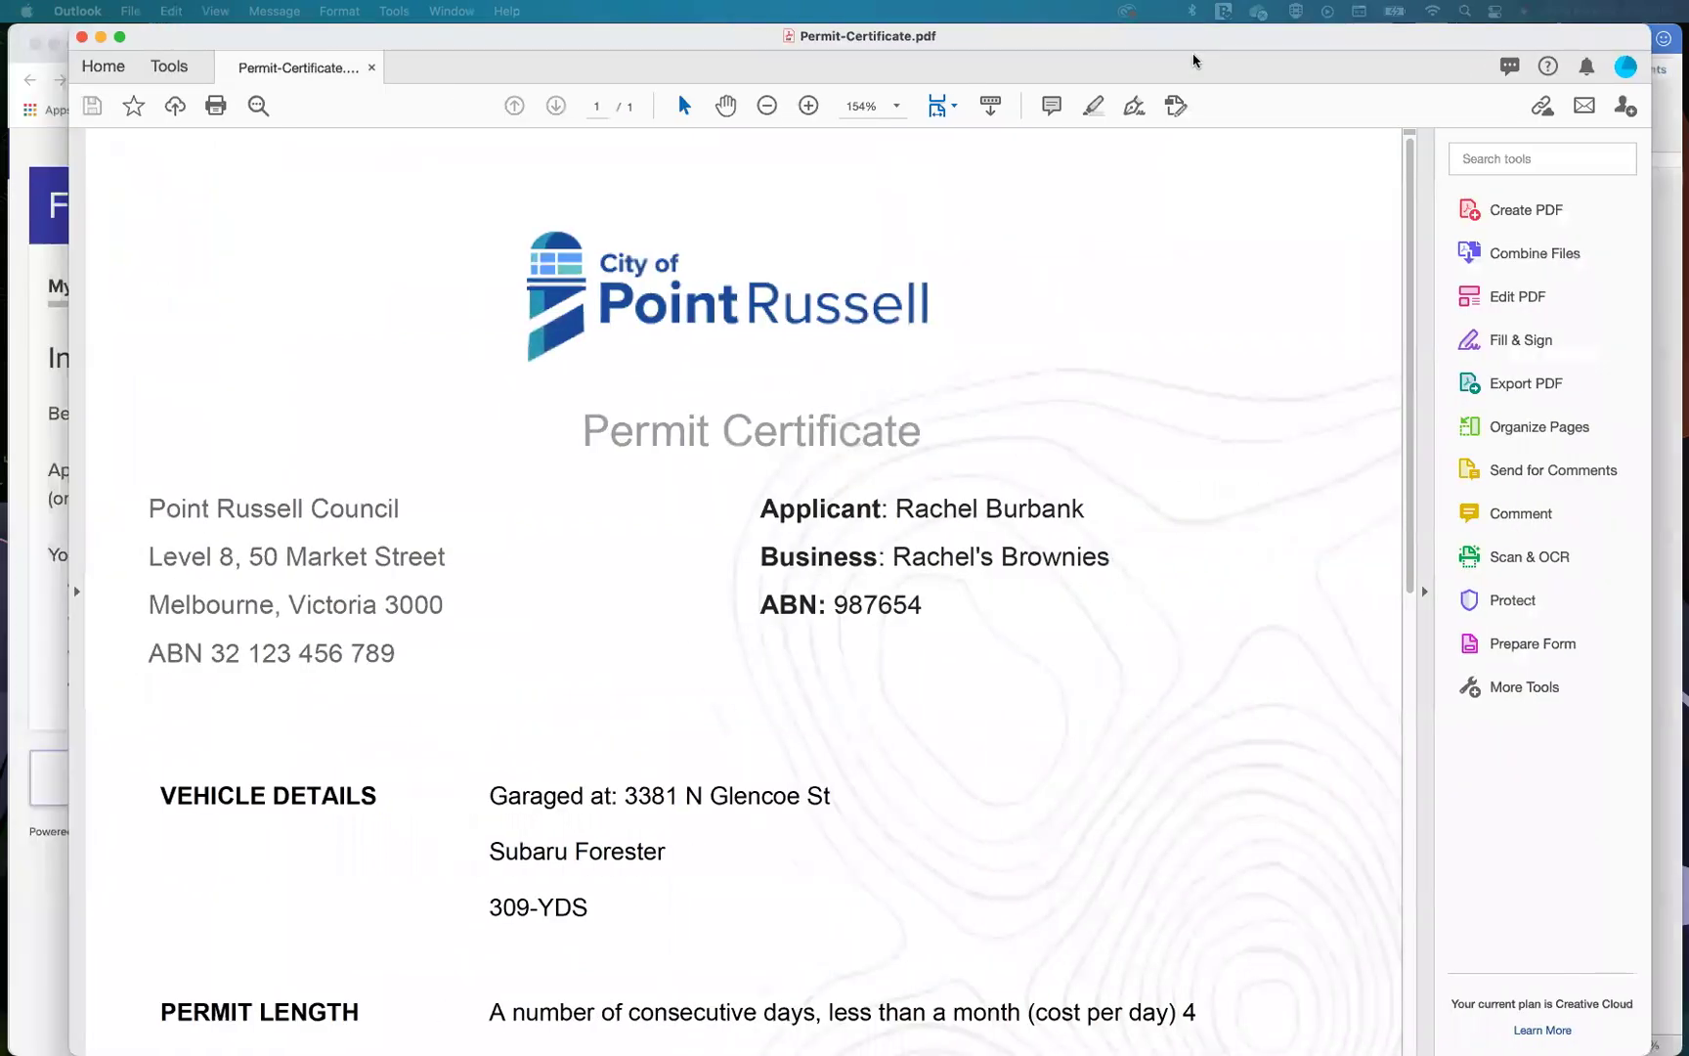
Step: Examine the vehicle details, permit length and amount paid sections of Permit-Certificate.pdf in Acrobat
{"action": "scroll", "coordinate": [1041, 548], "scroll_direction": "down", "scroll_amount": 2}
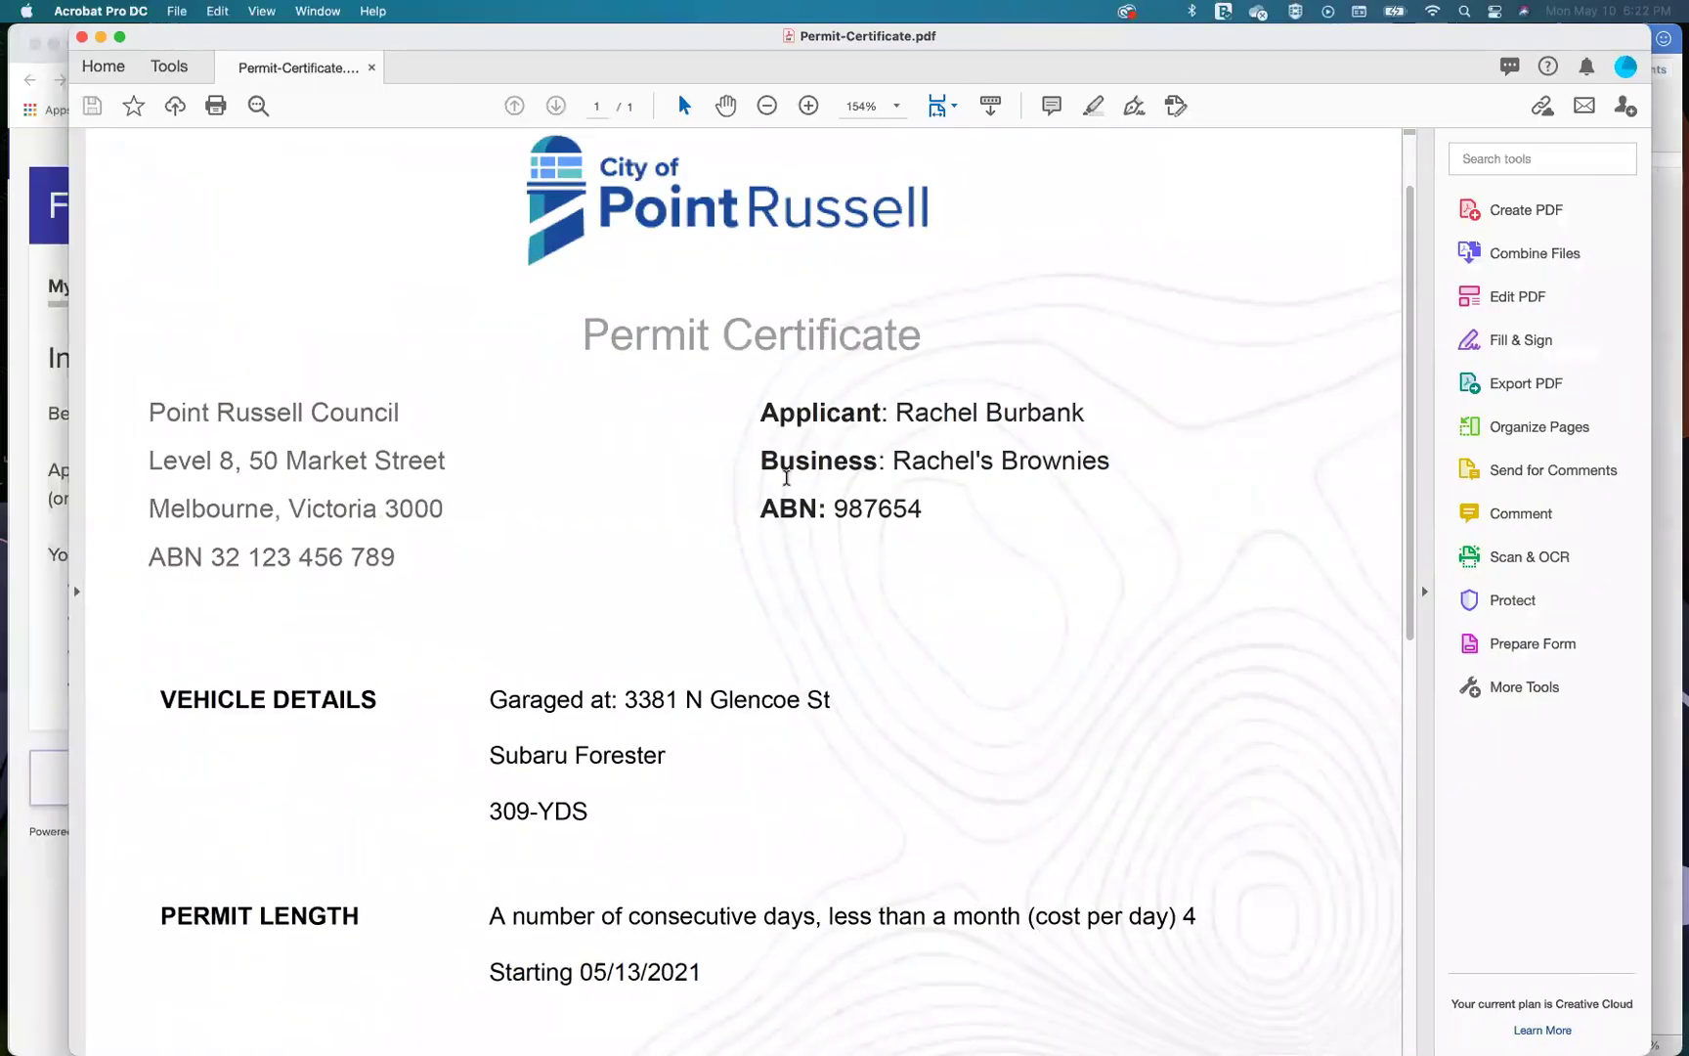
{"action": "scroll", "coordinate": [780, 614], "scroll_direction": "down", "scroll_amount": 3}
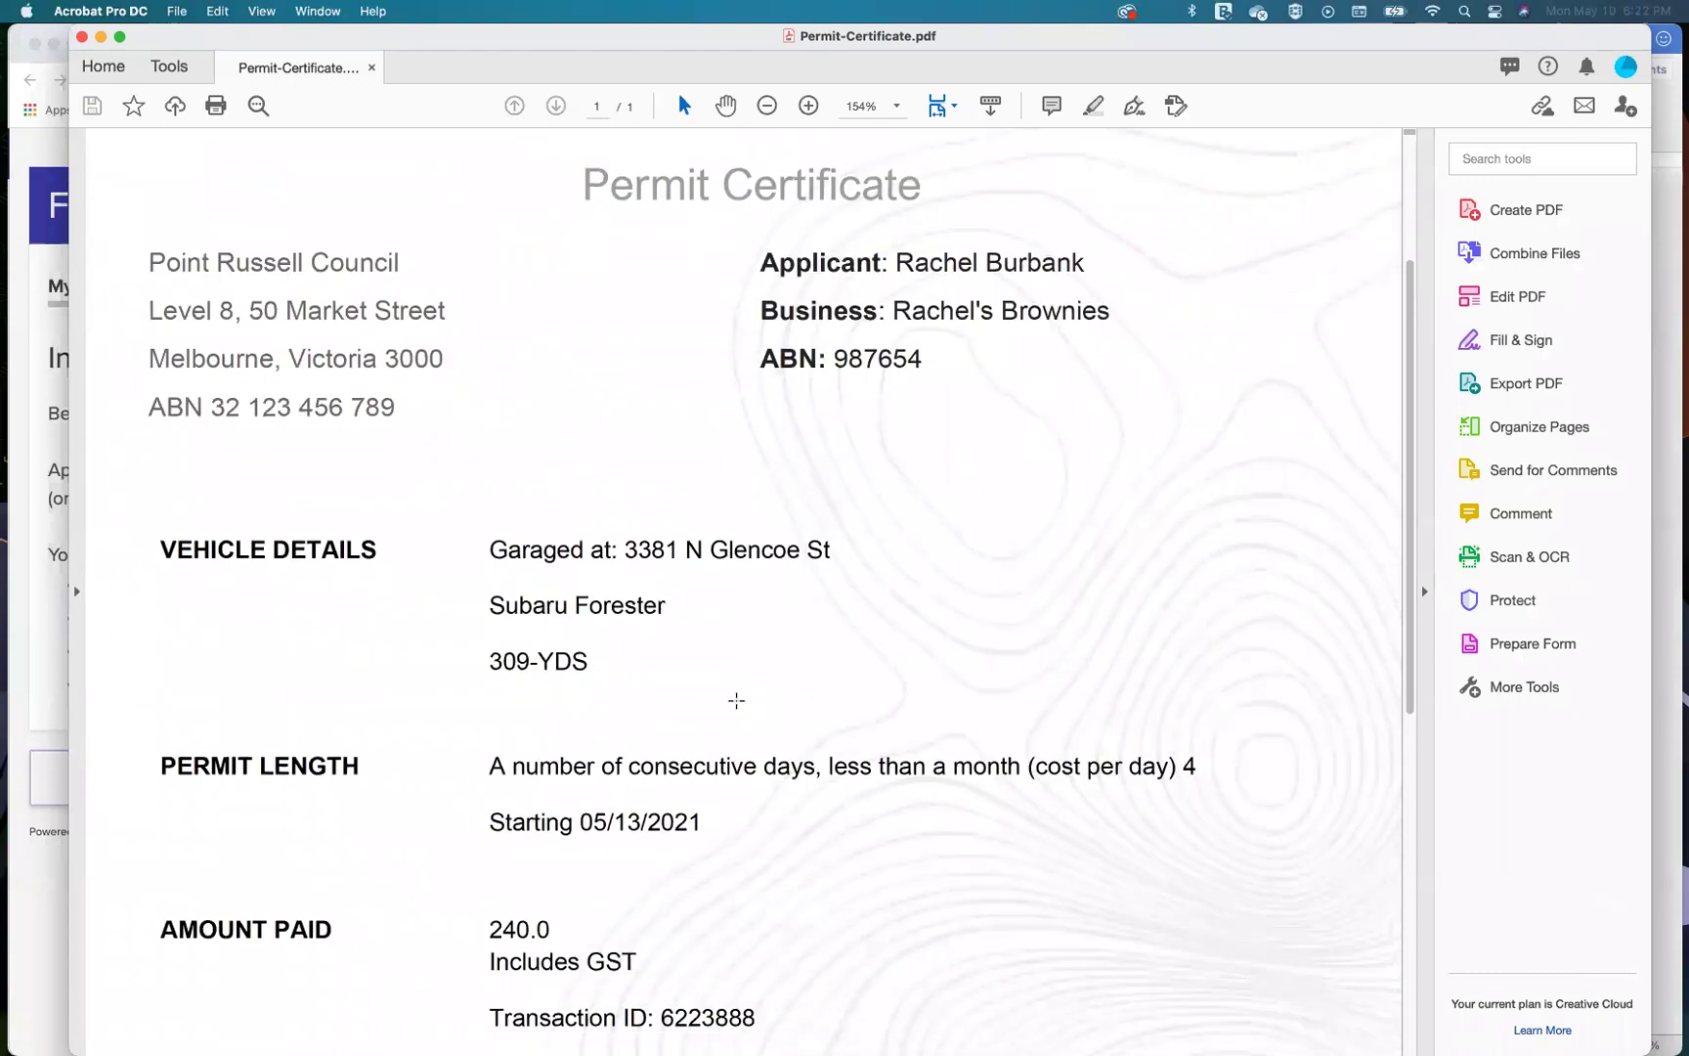
{"action": "scroll", "coordinate": [736, 701], "scroll_direction": "down", "scroll_amount": 6}
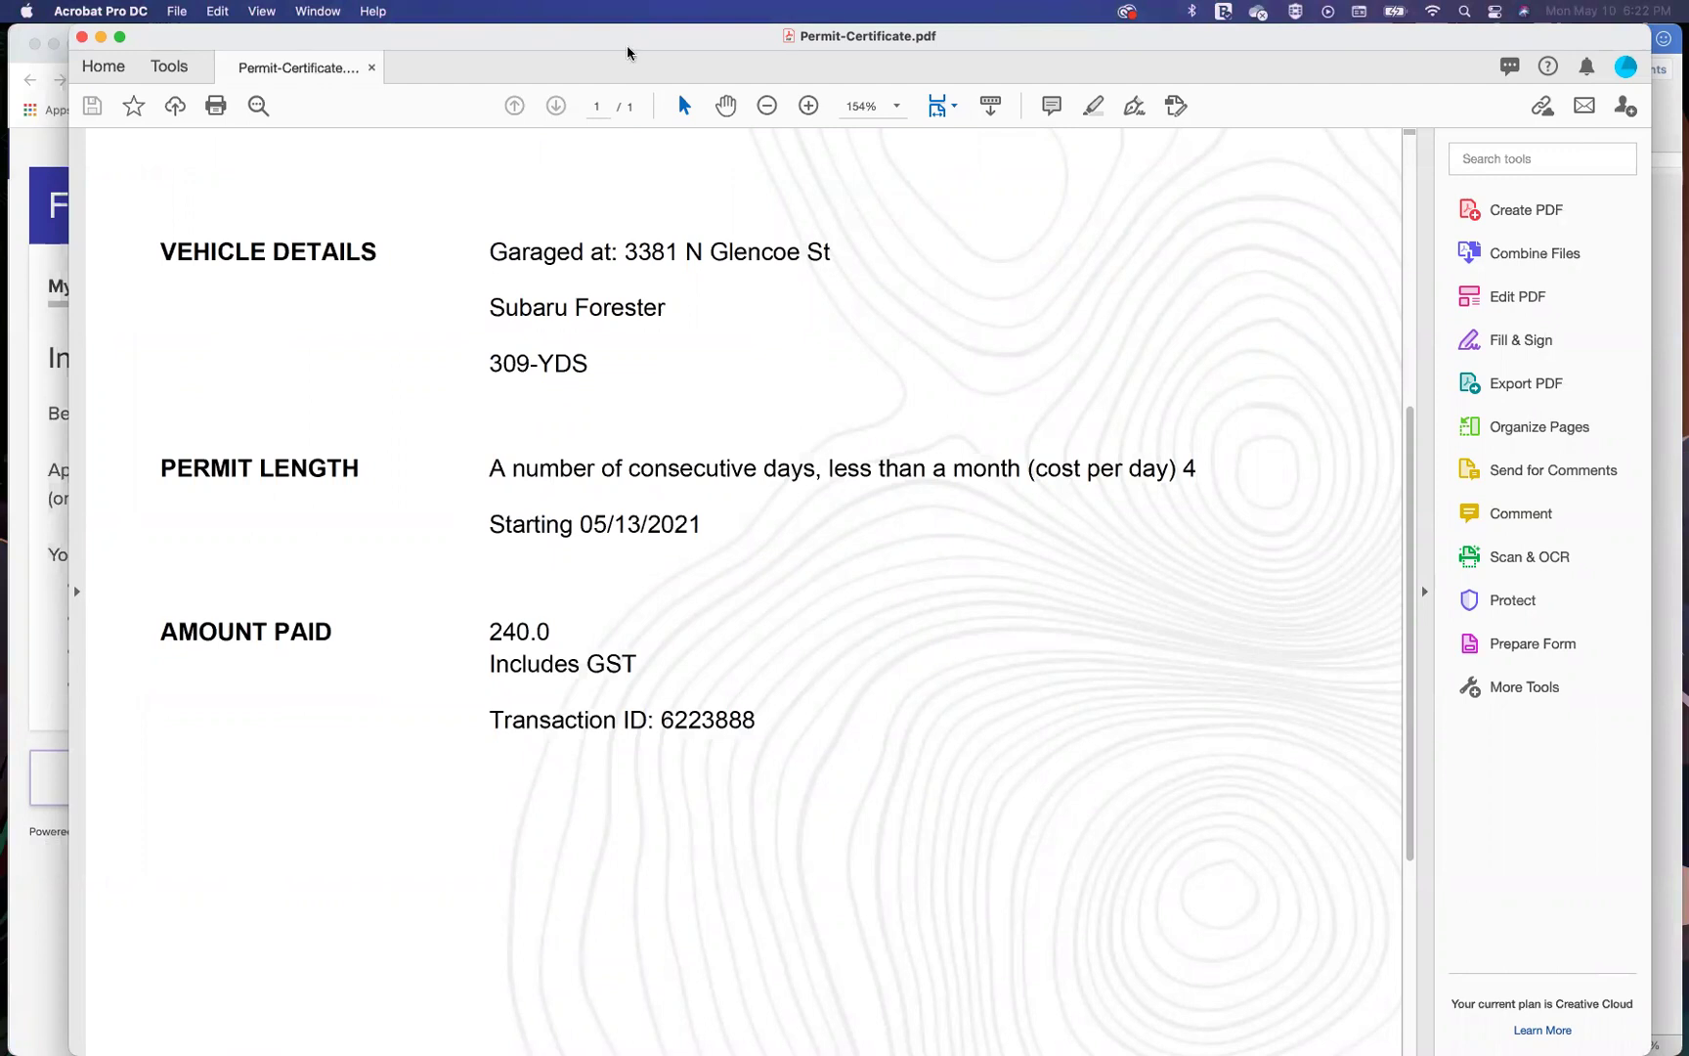
Step: Put away the permit certificate, tax receipt preview, Word template and thank-you email, and return to the form documents page in Chrome
{"action": "double_click", "coordinate": [302, 39]}
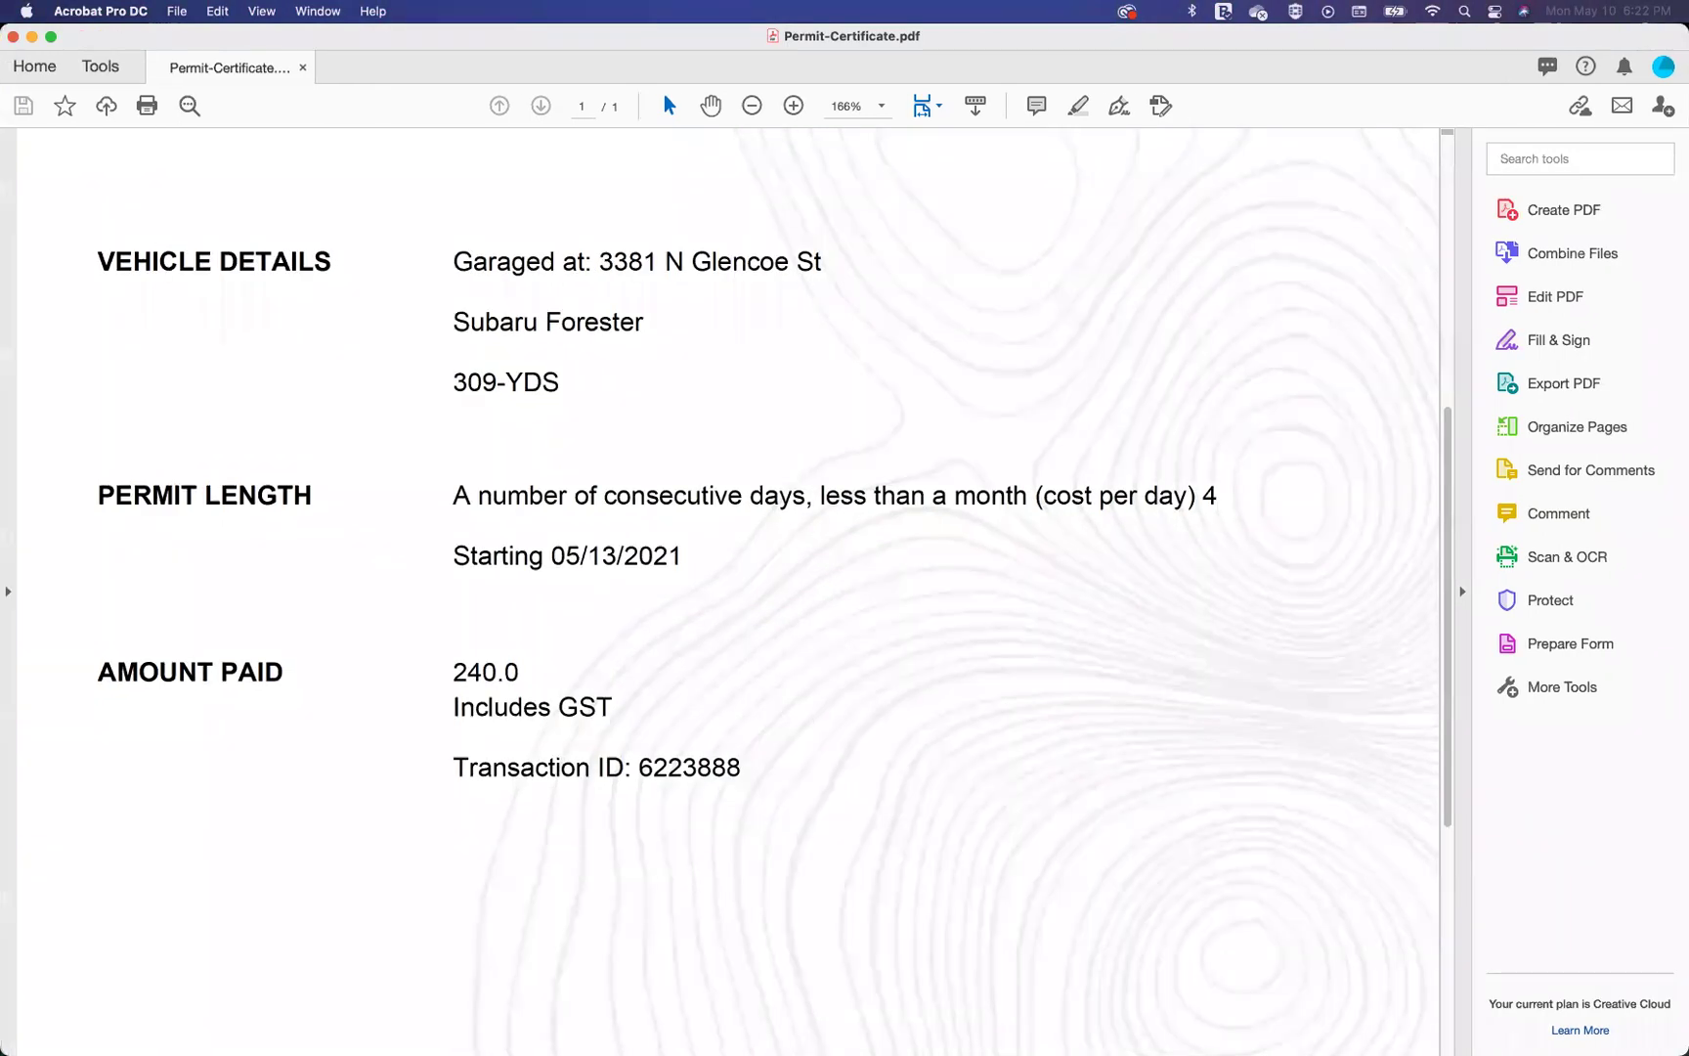
{"action": "double_click", "coordinate": [592, 45]}
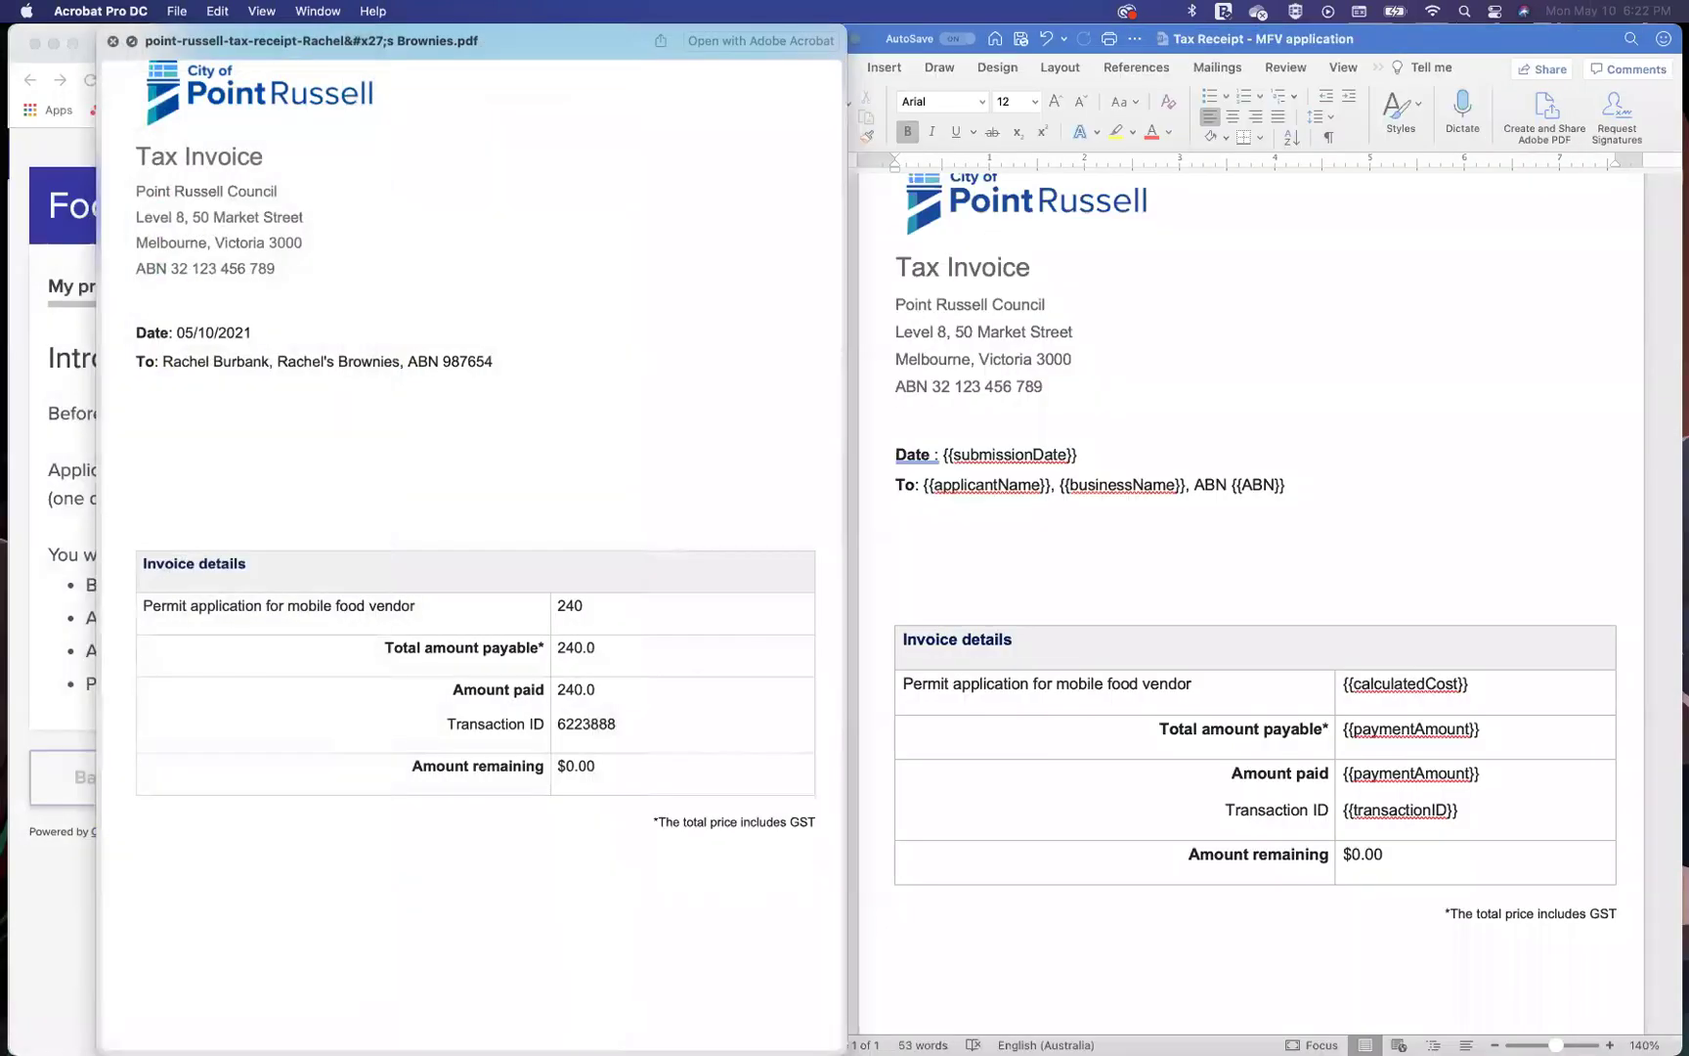
{"action": "left_click", "coordinate": [1081, 444]}
{"action": "scroll", "coordinate": [1136, 781], "scroll_direction": "down", "scroll_amount": 1}
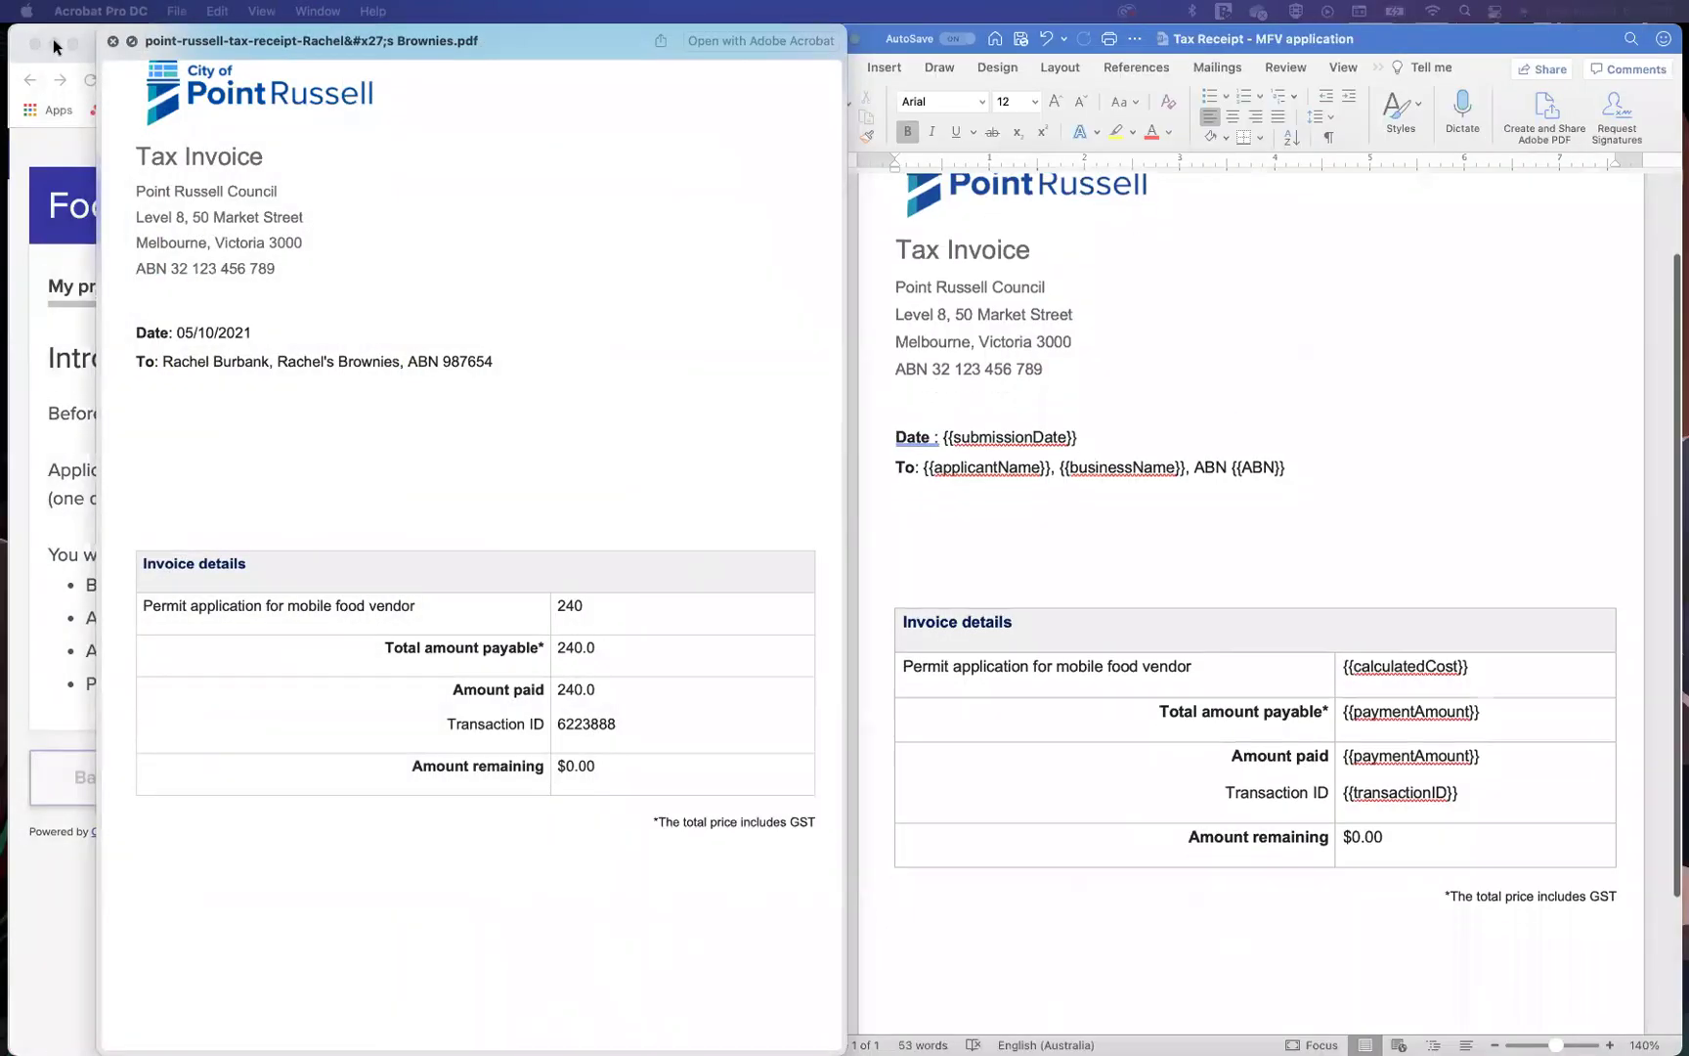
{"action": "left_click", "coordinate": [112, 41]}
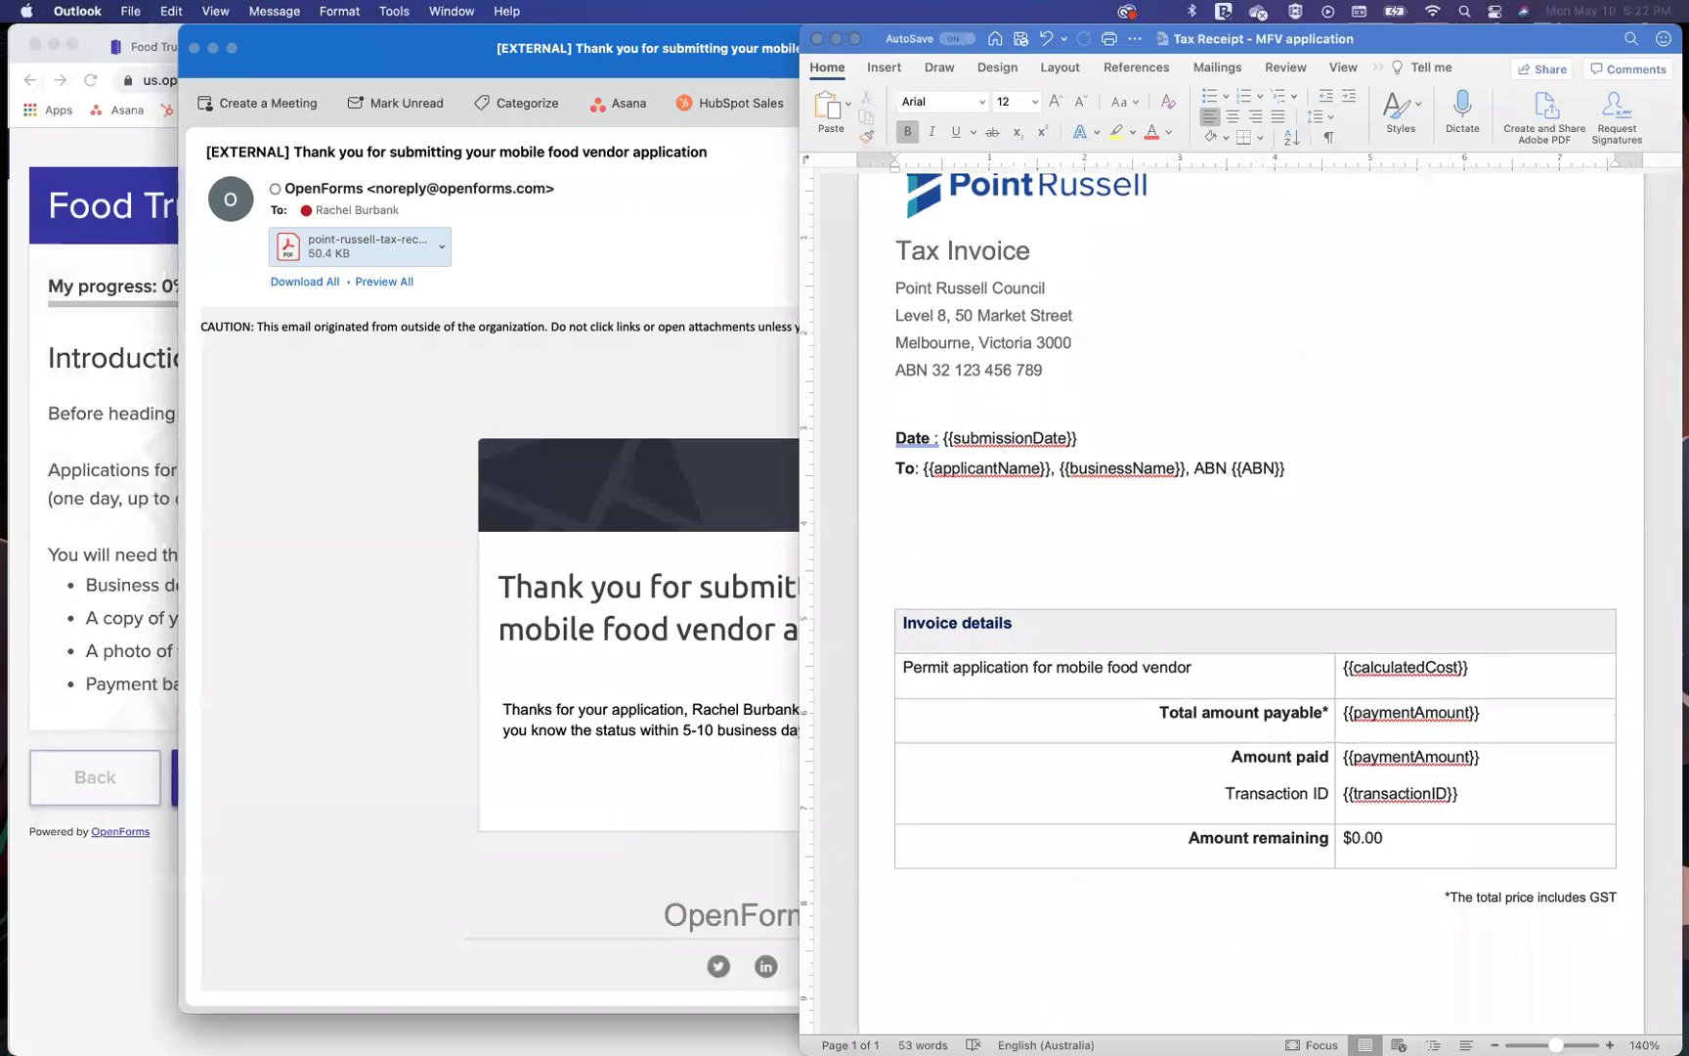
{"action": "scroll", "coordinate": [912, 232], "scroll_direction": "up", "scroll_amount": 5}
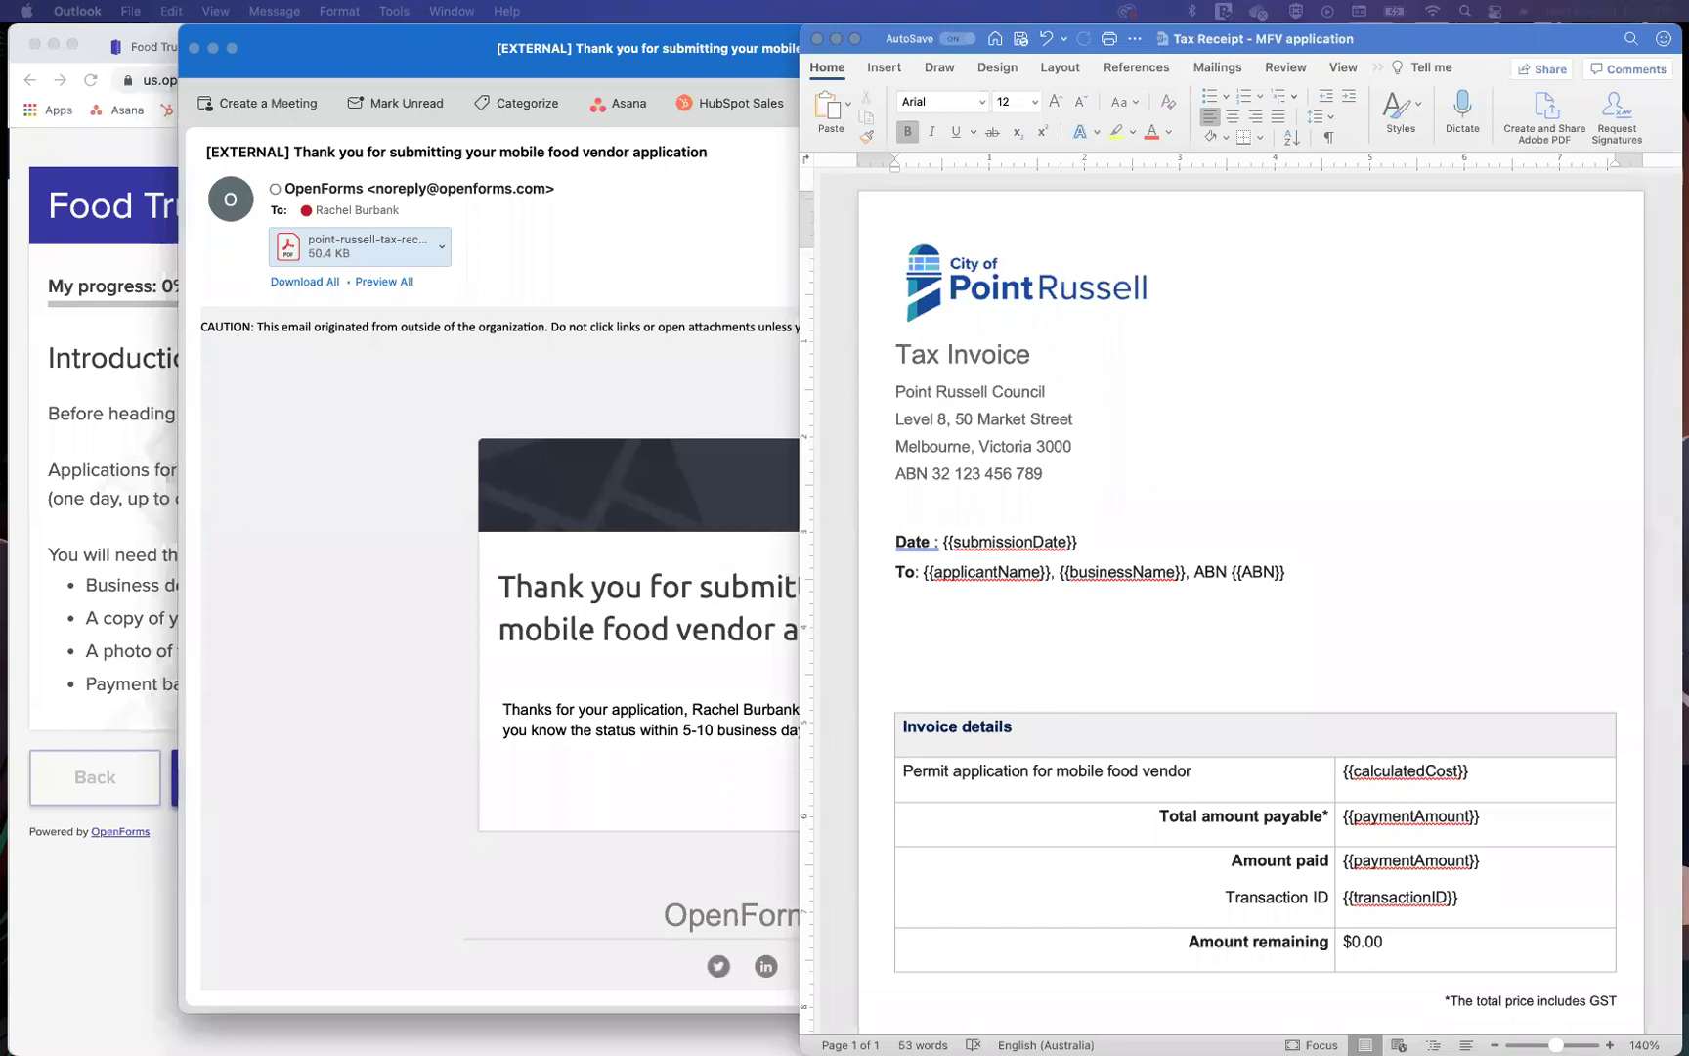
{"action": "left_click", "coordinate": [817, 38]}
{"action": "left_click", "coordinate": [172, 36]}
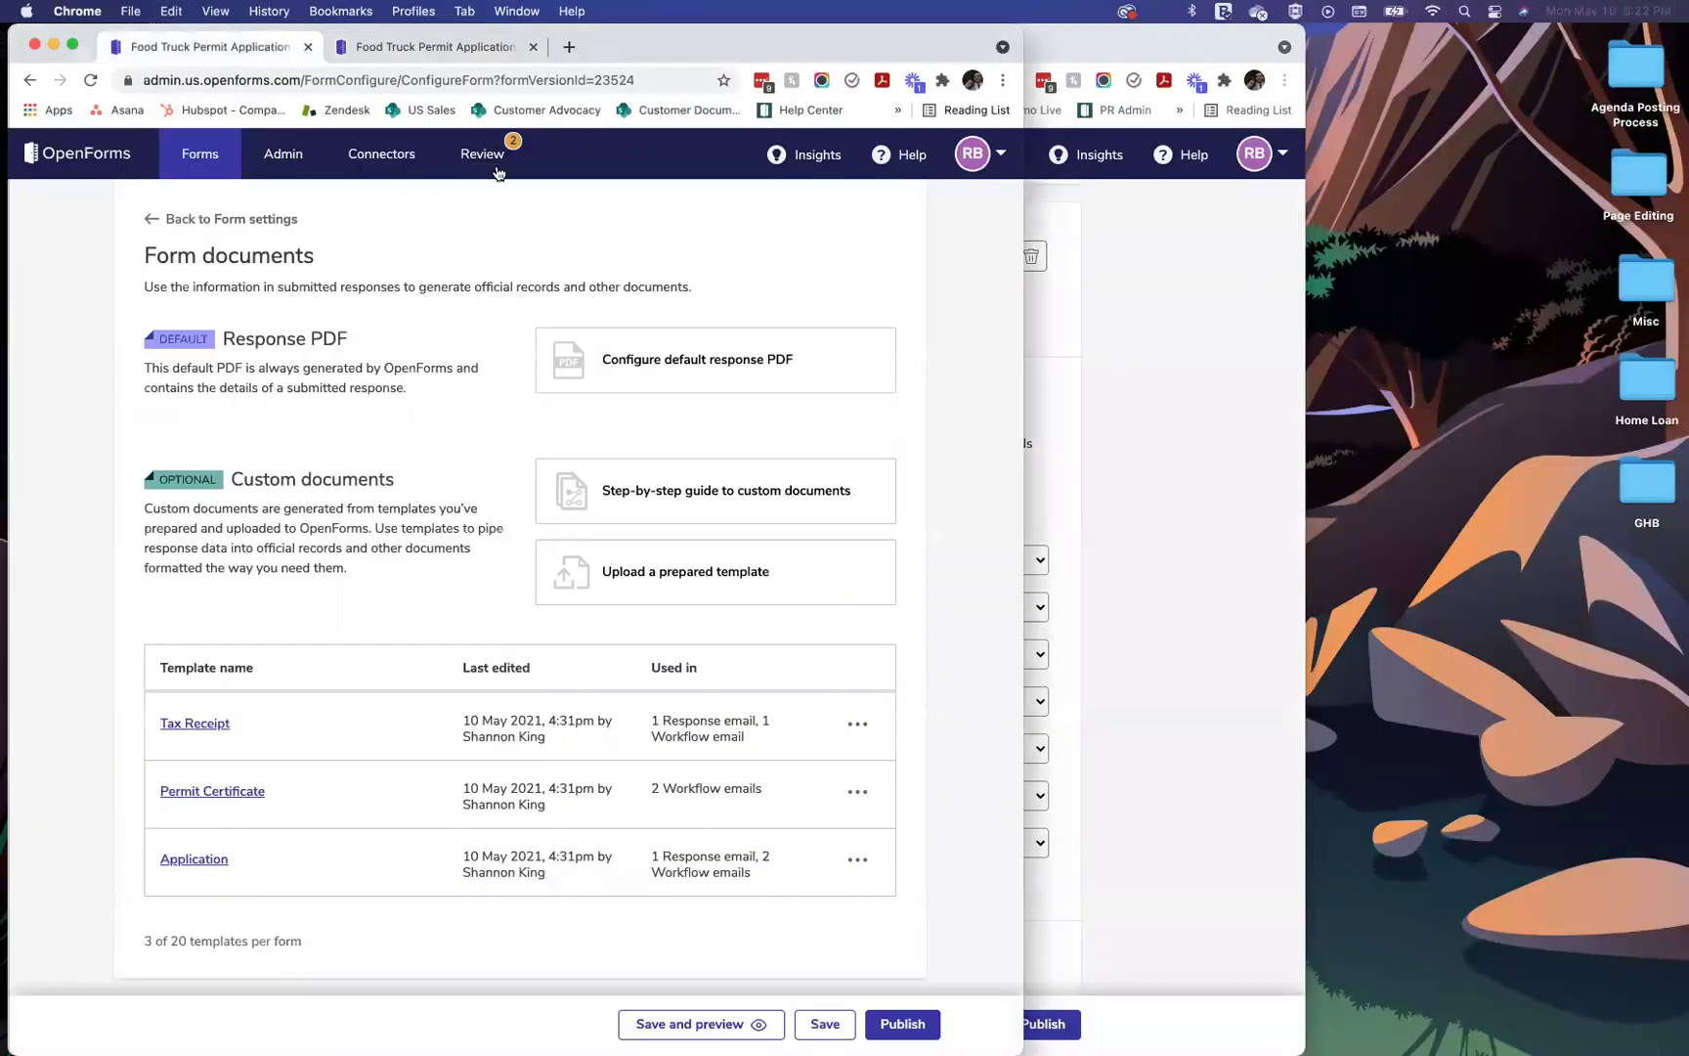
Step: Open the submitted responses of the Food Truck Permit Application with Documents form
{"action": "scroll", "coordinate": [409, 441], "scroll_direction": "up", "scroll_amount": 1}
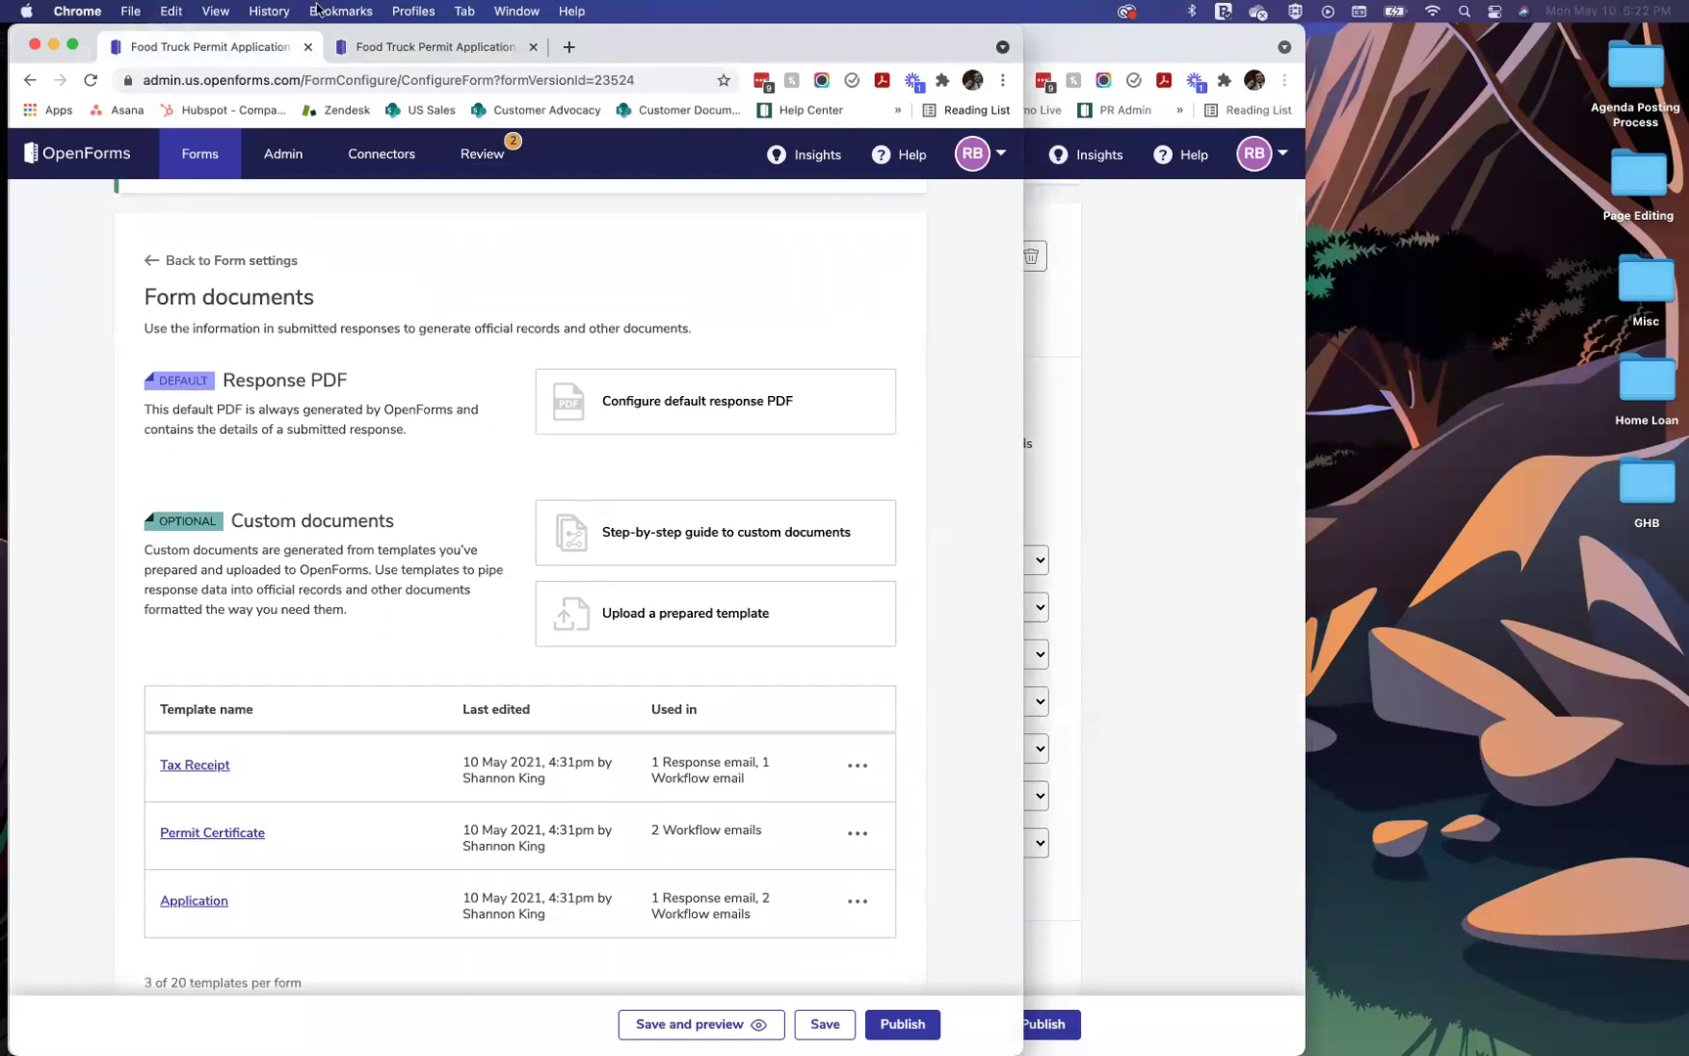
{"action": "left_click", "coordinate": [479, 54]}
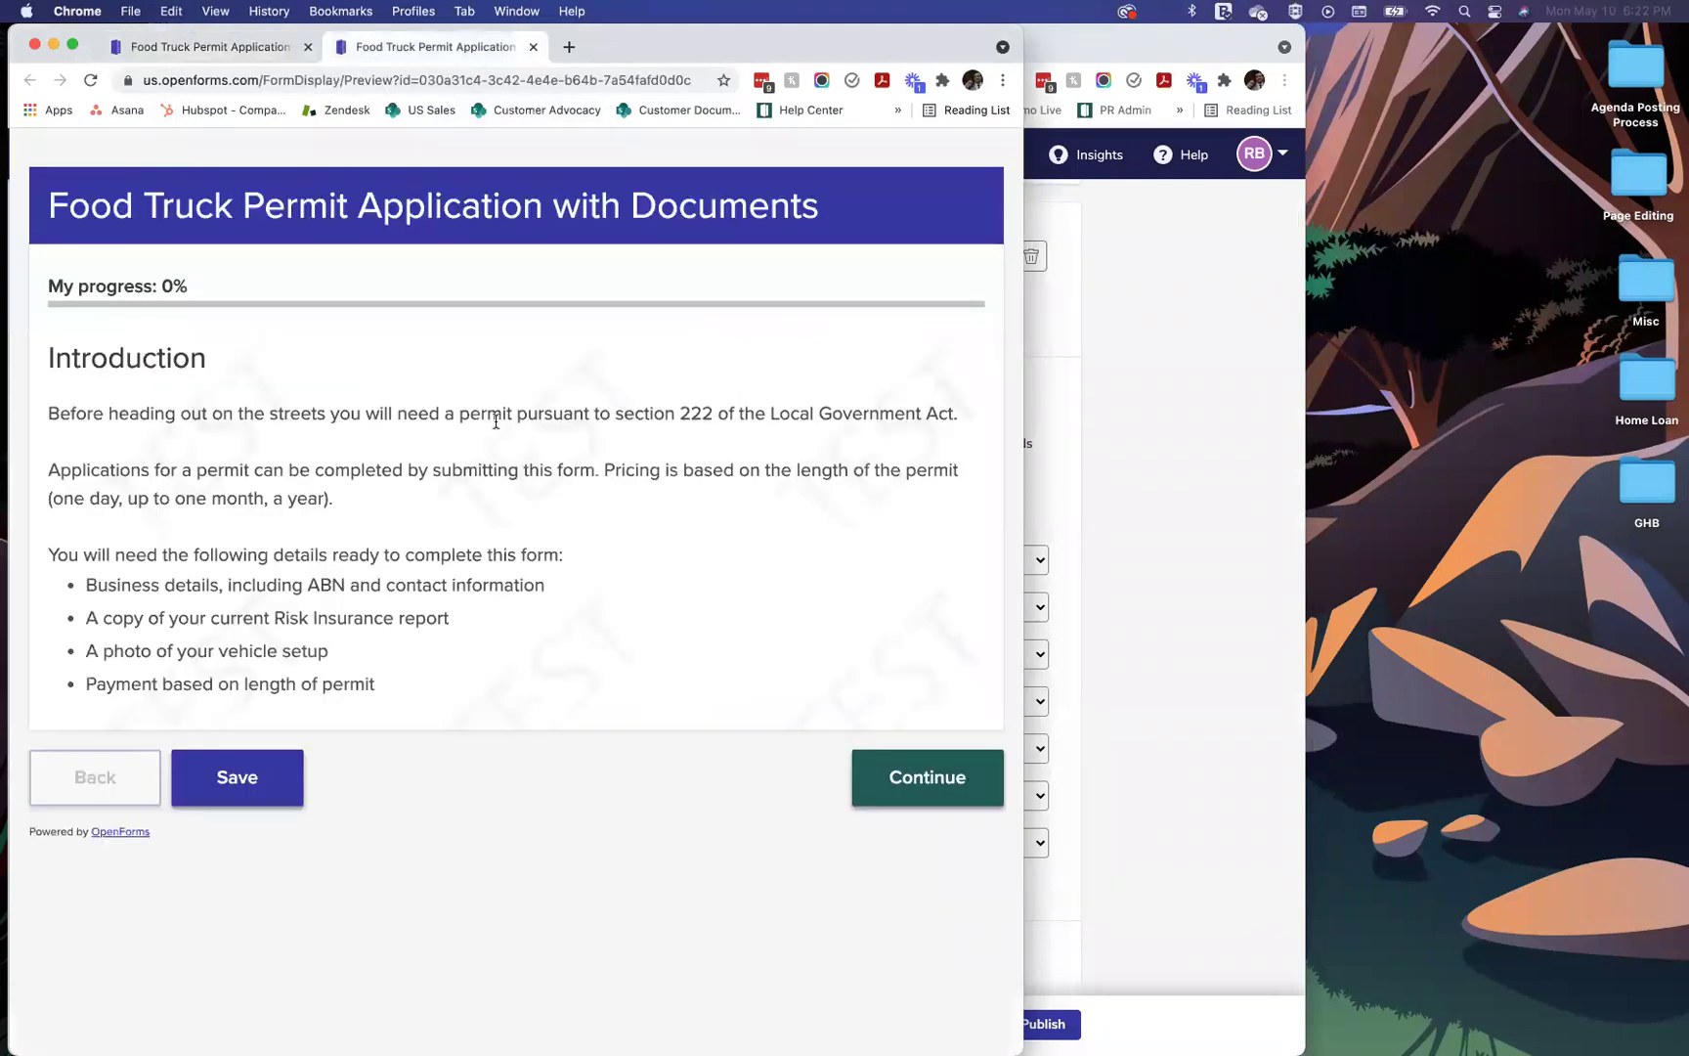
{"action": "left_click", "coordinate": [247, 51]}
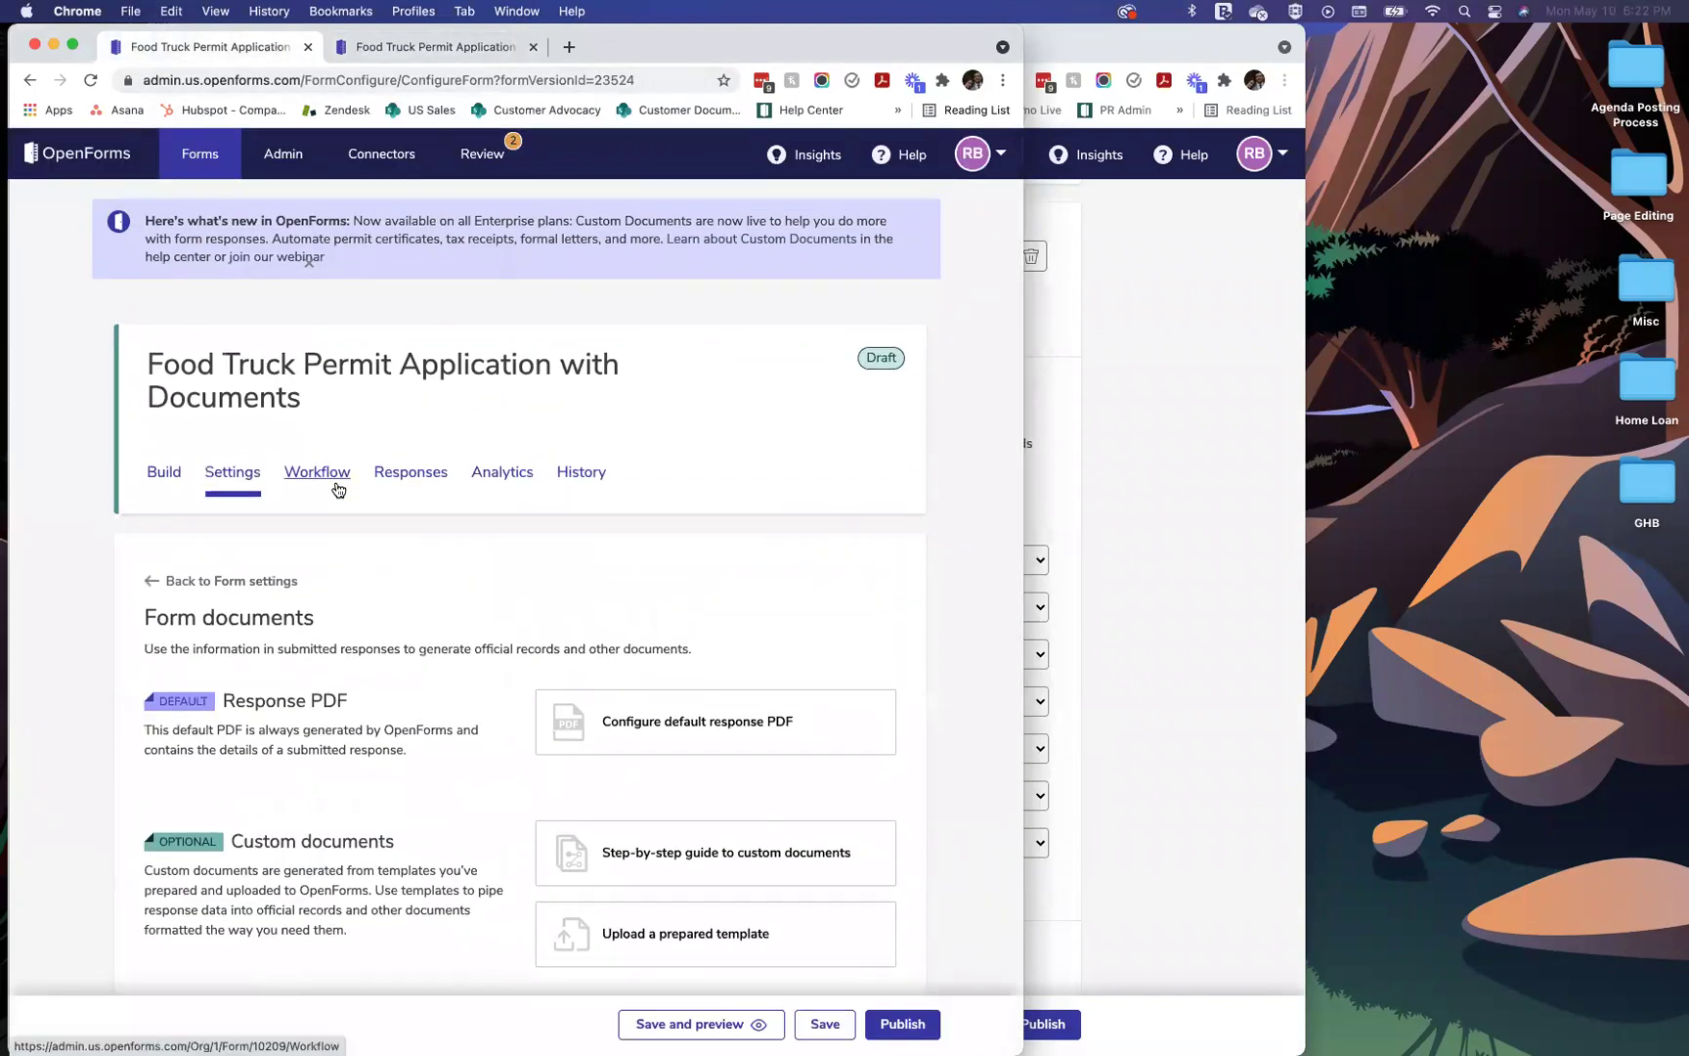
{"action": "left_click", "coordinate": [389, 478]}
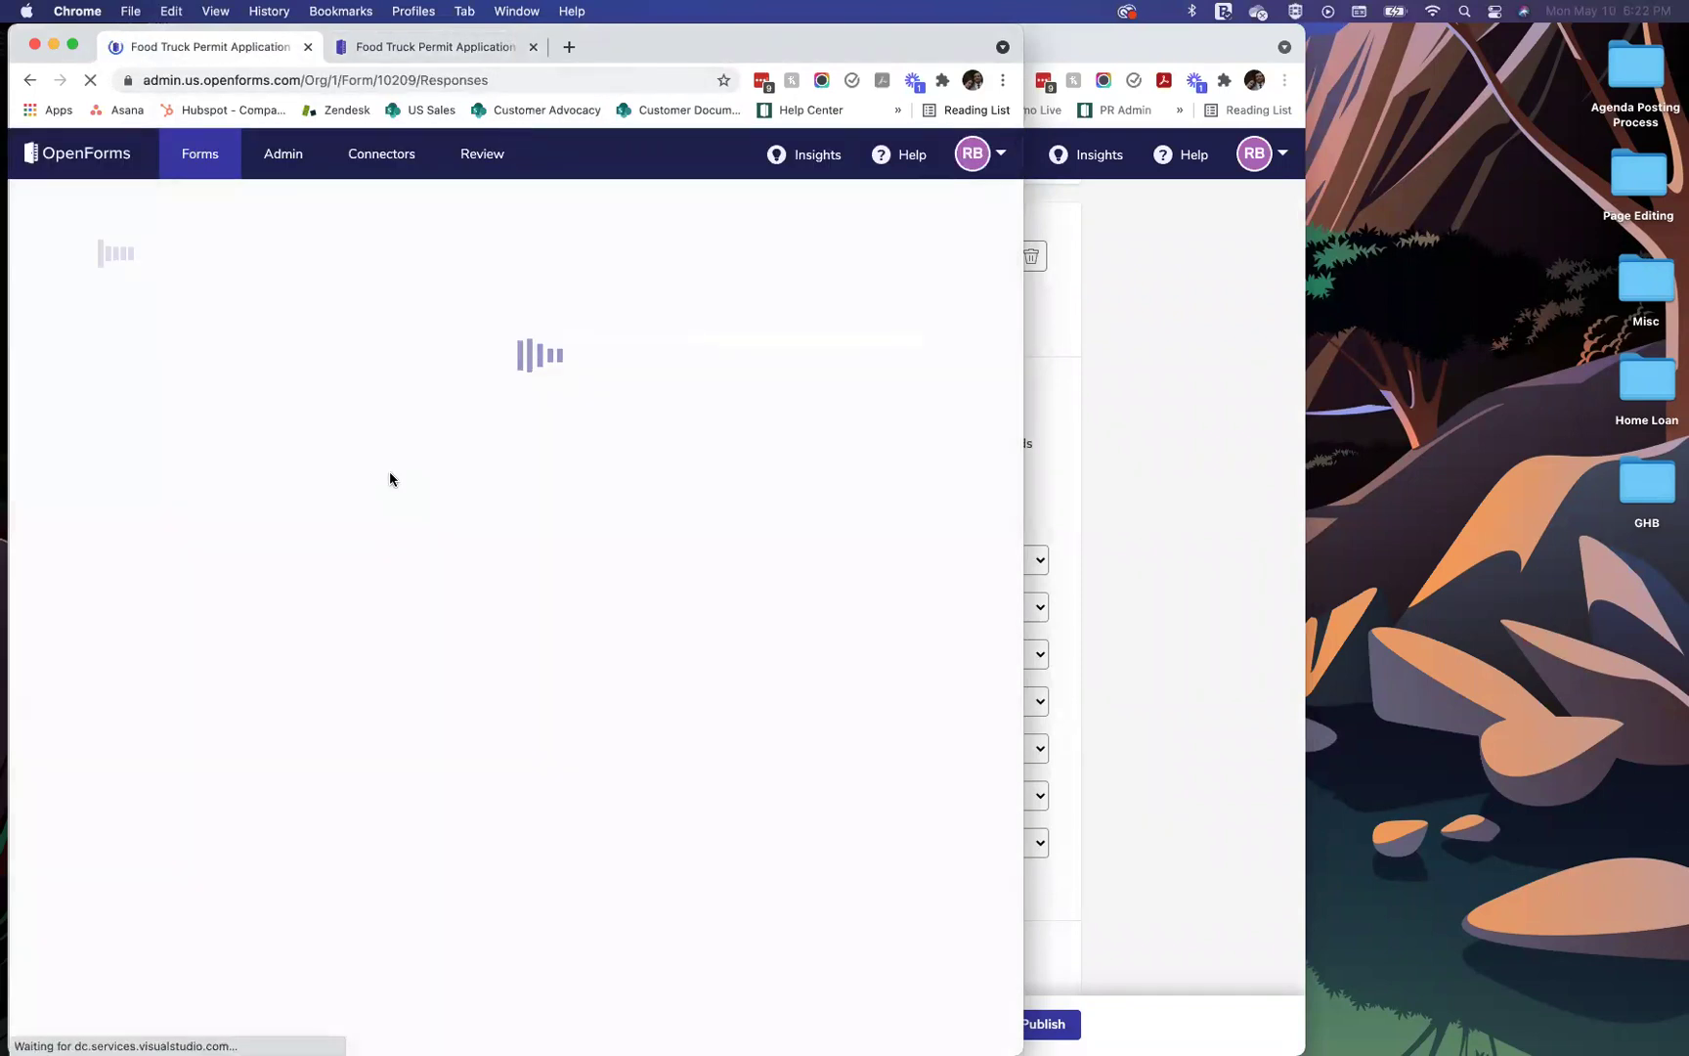
{"action": "scroll", "coordinate": [499, 694], "scroll_direction": "down", "scroll_amount": 3}
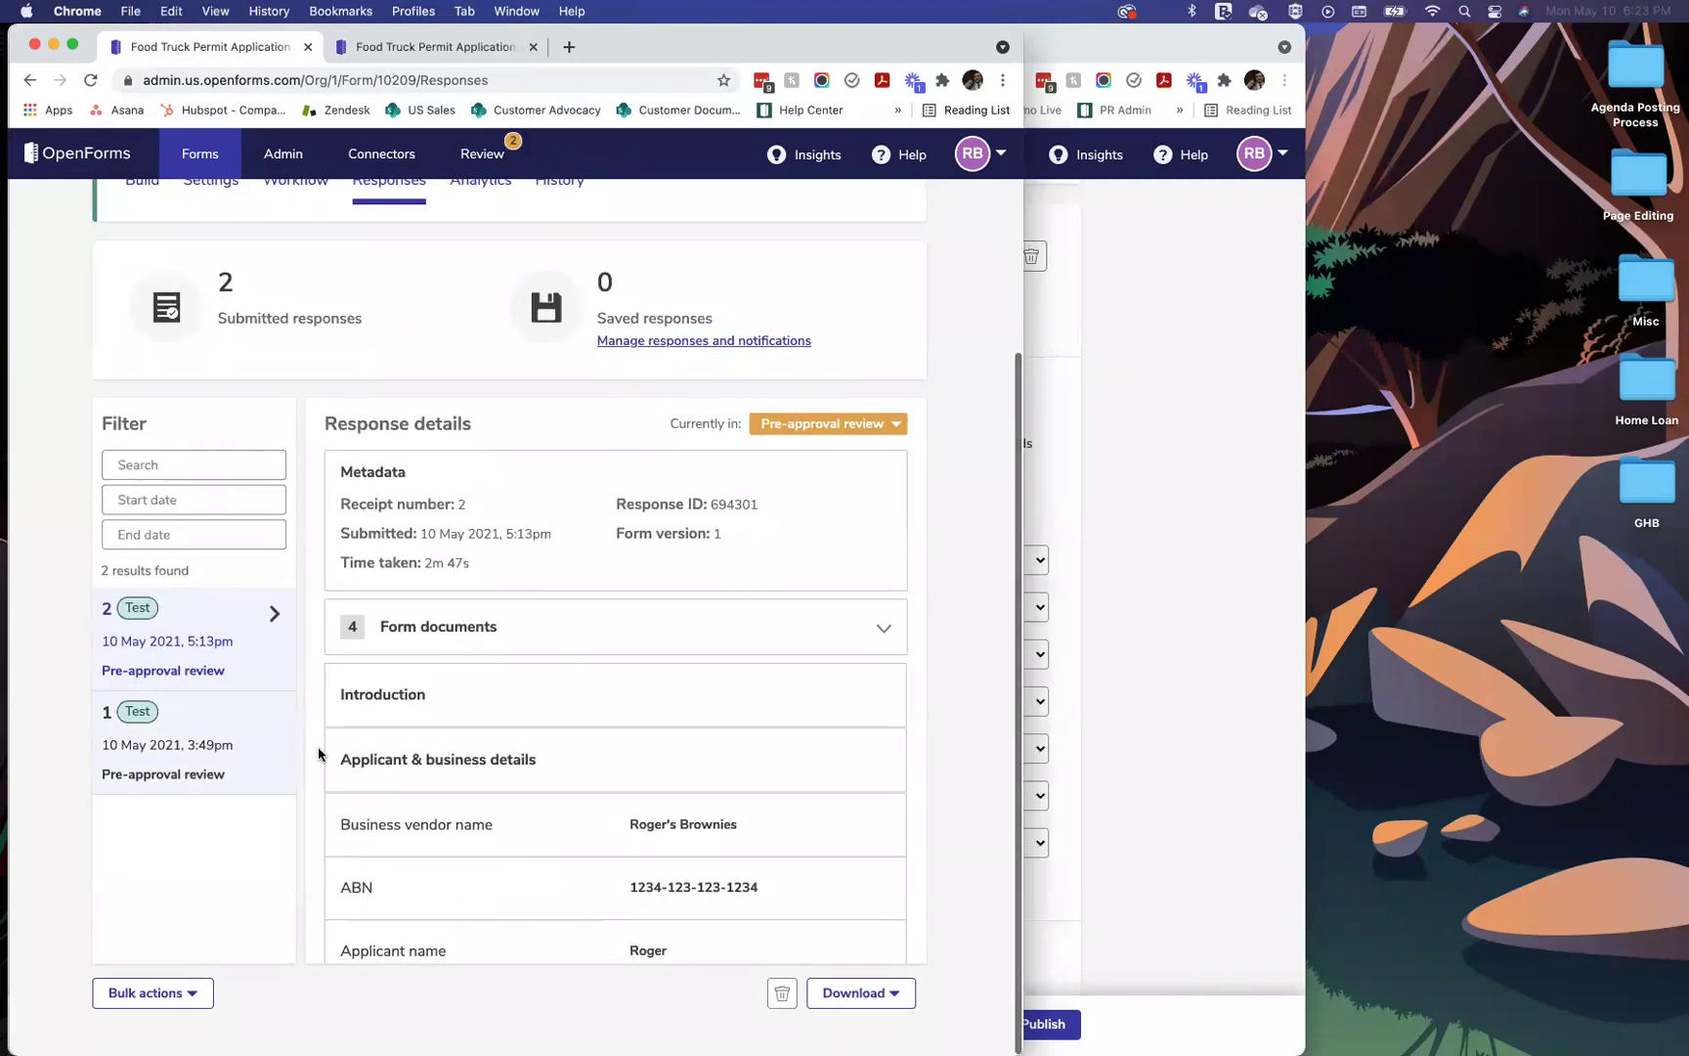
Step: Select response 1, expand its form documents list, and examine the generated documents alongside the submitted answers
{"action": "left_click", "coordinate": [454, 633]}
{"action": "left_click", "coordinate": [455, 633]}
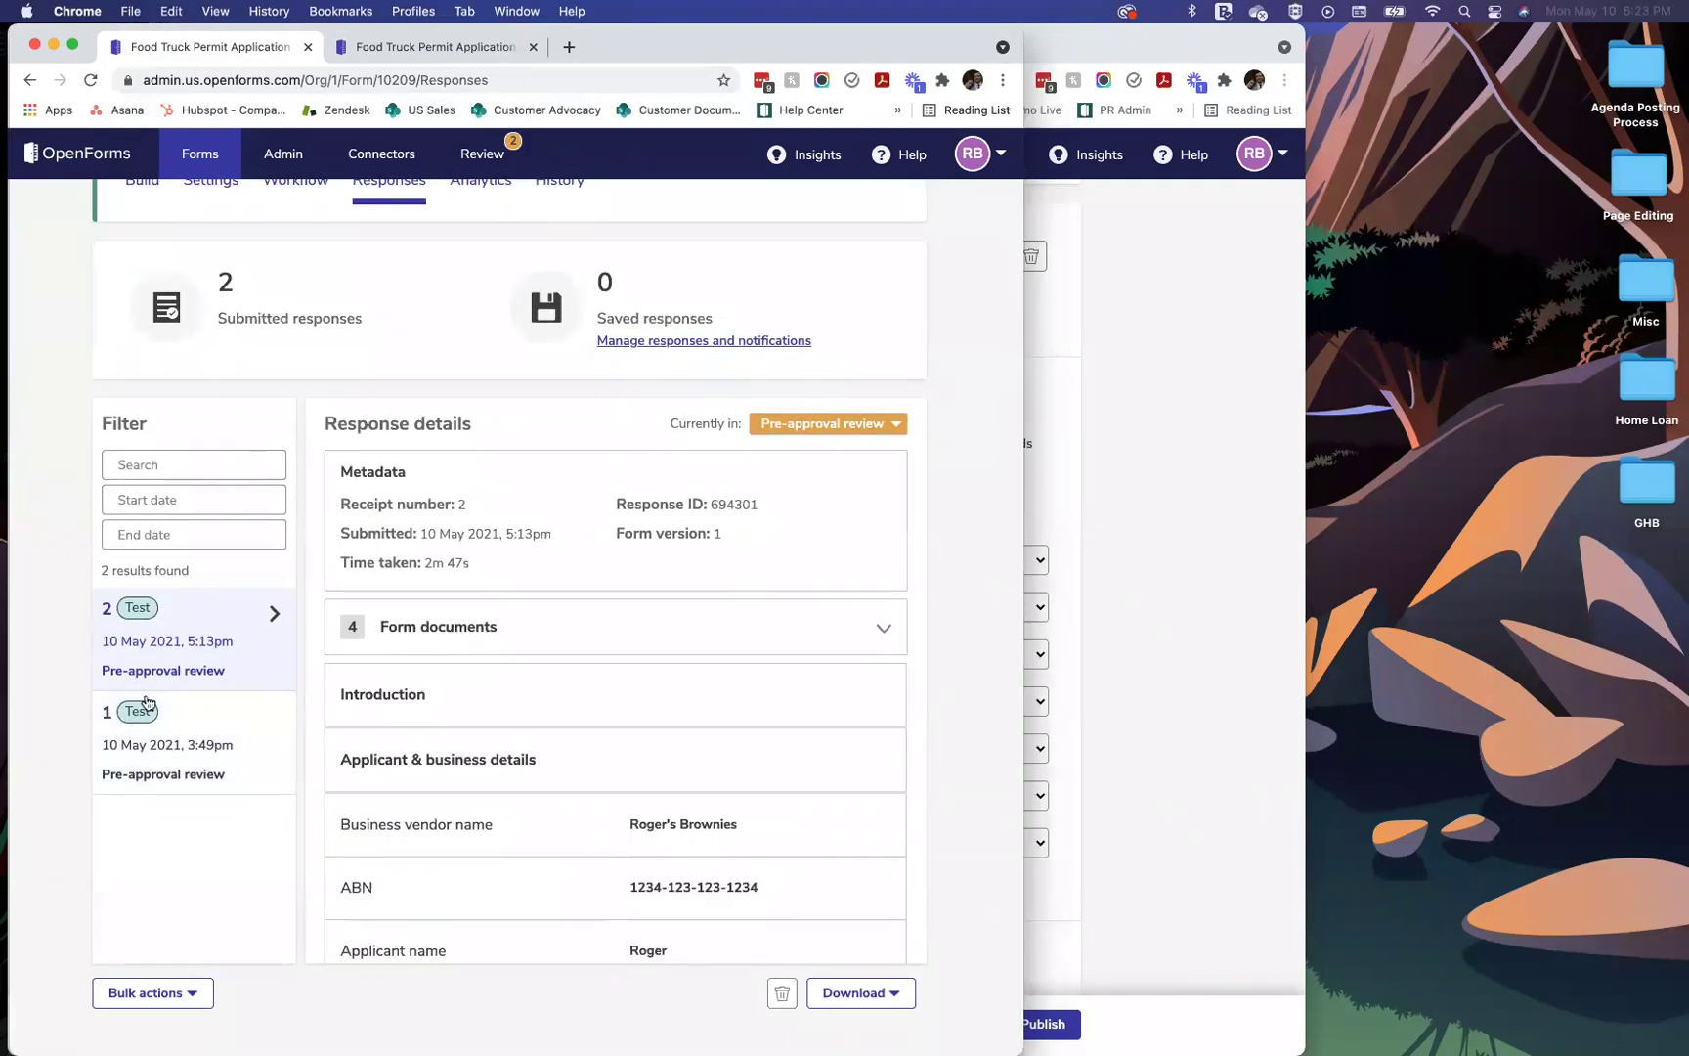
{"action": "left_click", "coordinate": [147, 704]}
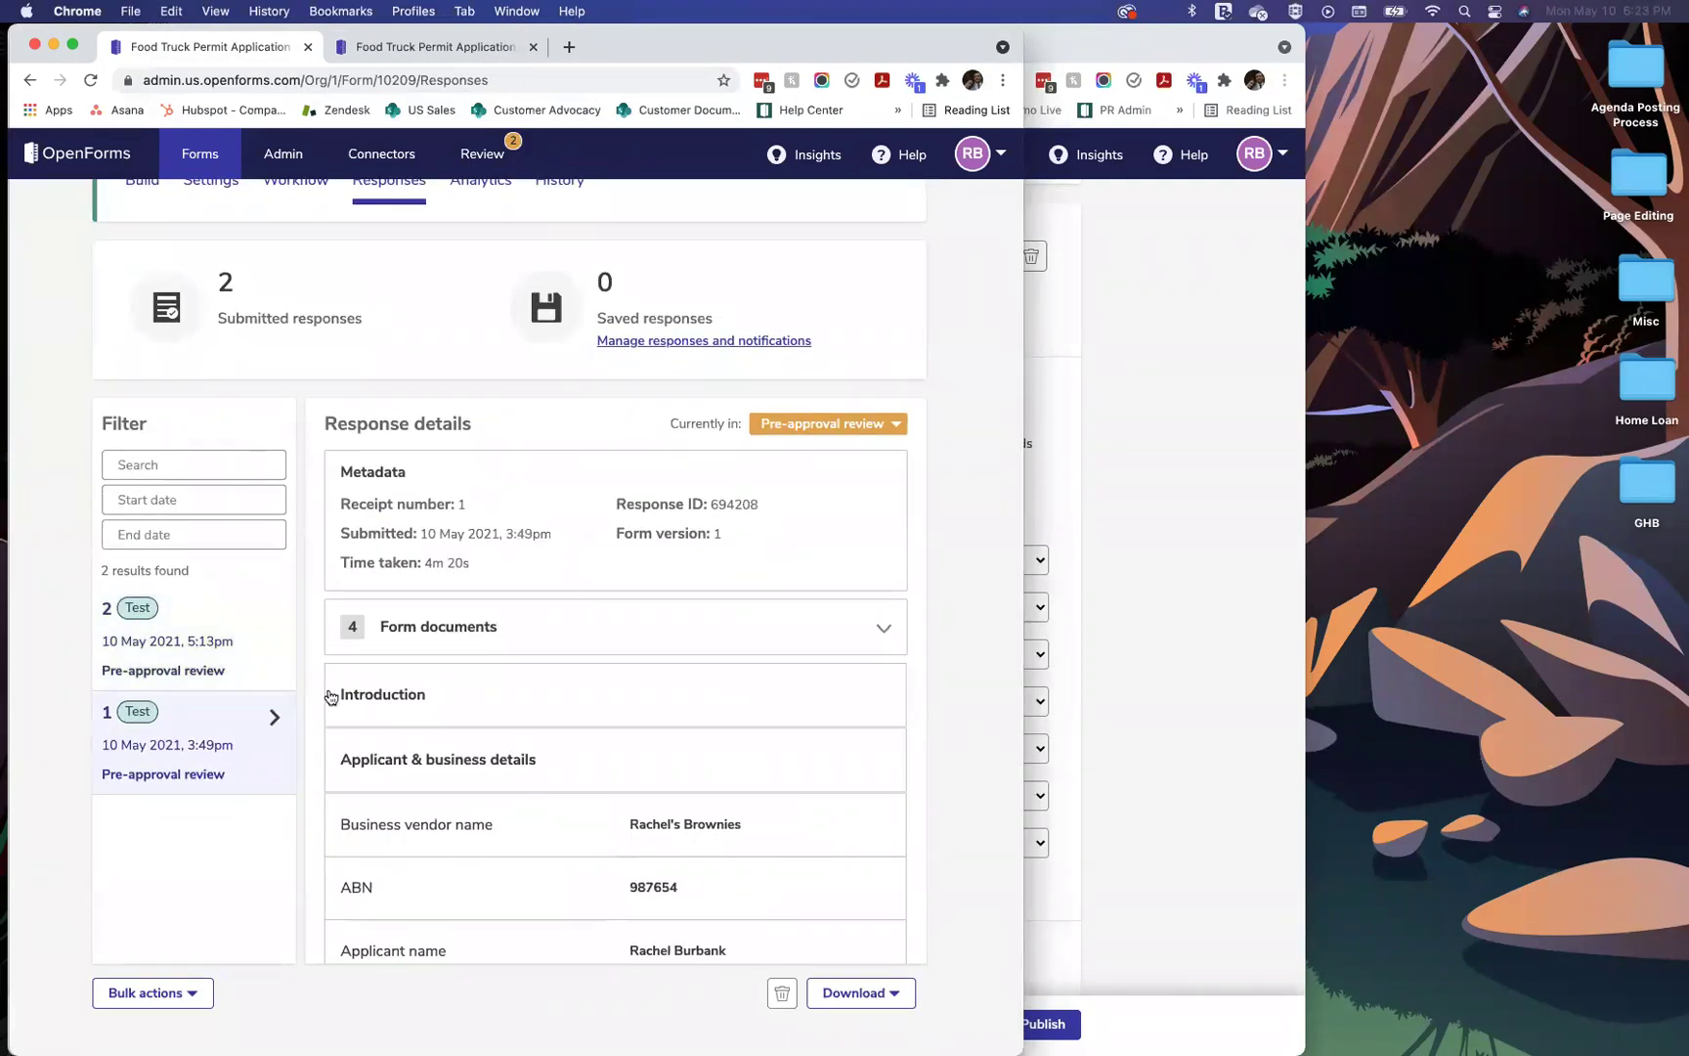
{"action": "left_click", "coordinate": [359, 638]}
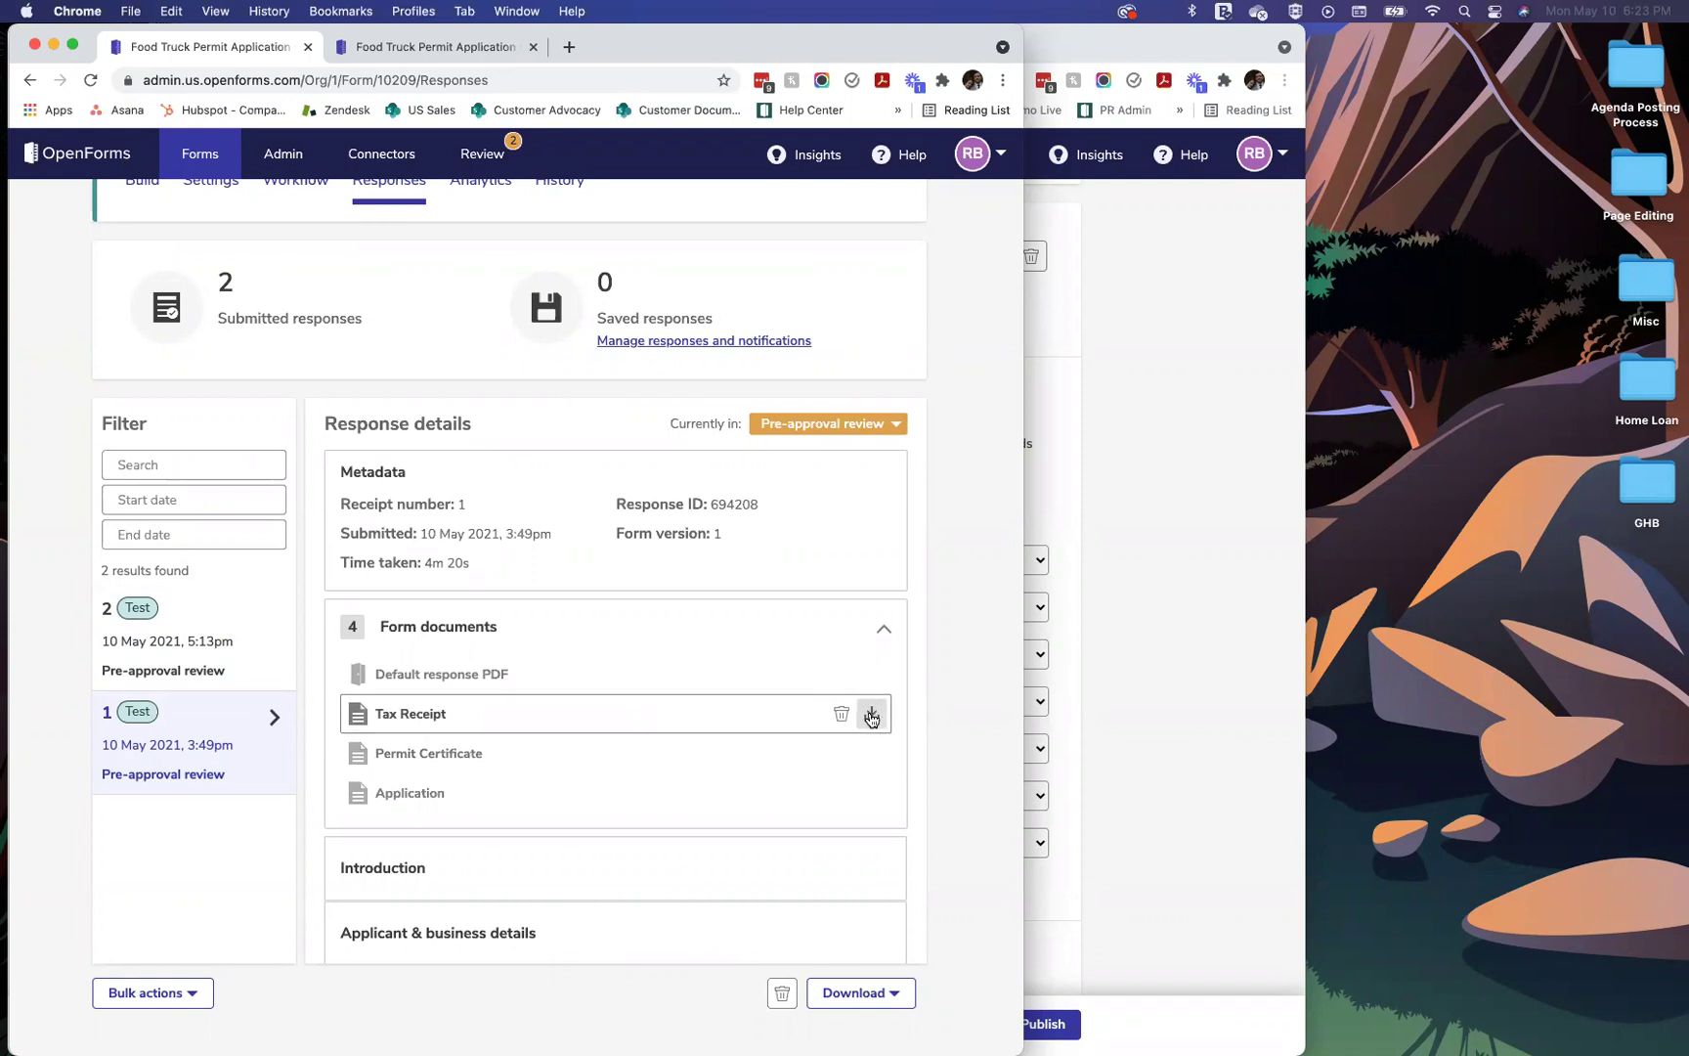
{"action": "scroll", "coordinate": [760, 741], "scroll_direction": "down", "scroll_amount": 3}
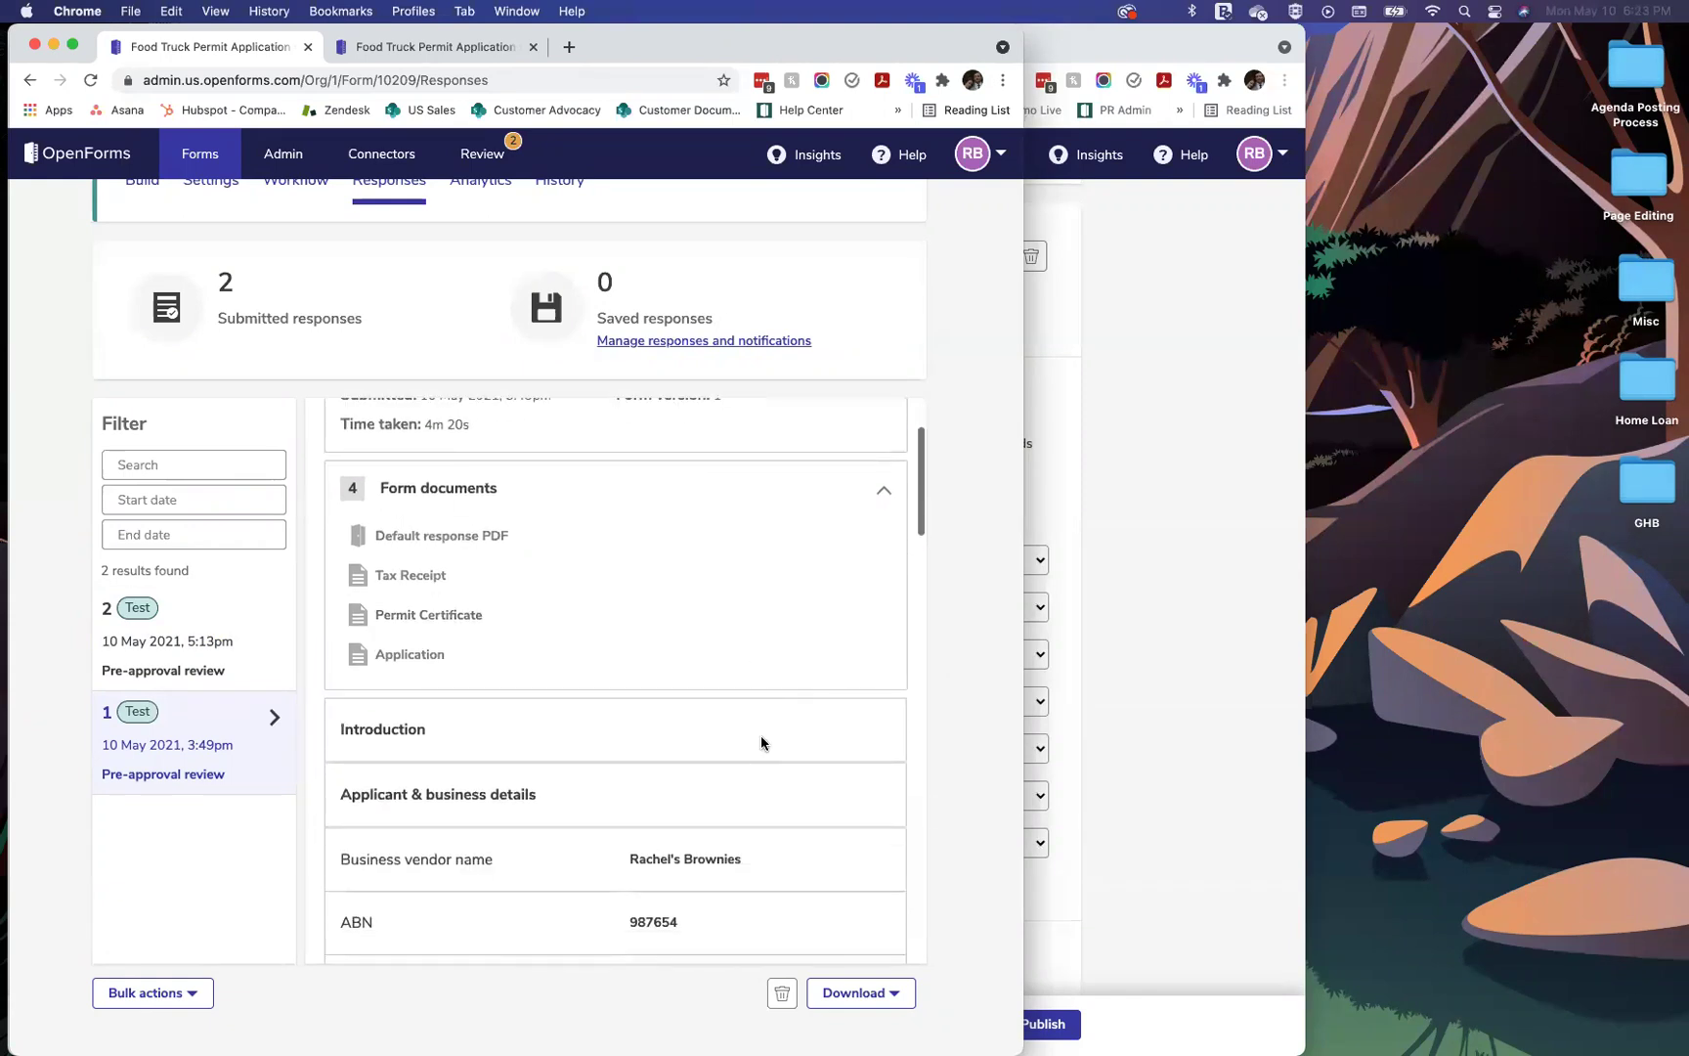
{"action": "scroll", "coordinate": [760, 741], "scroll_direction": "down", "scroll_amount": 10}
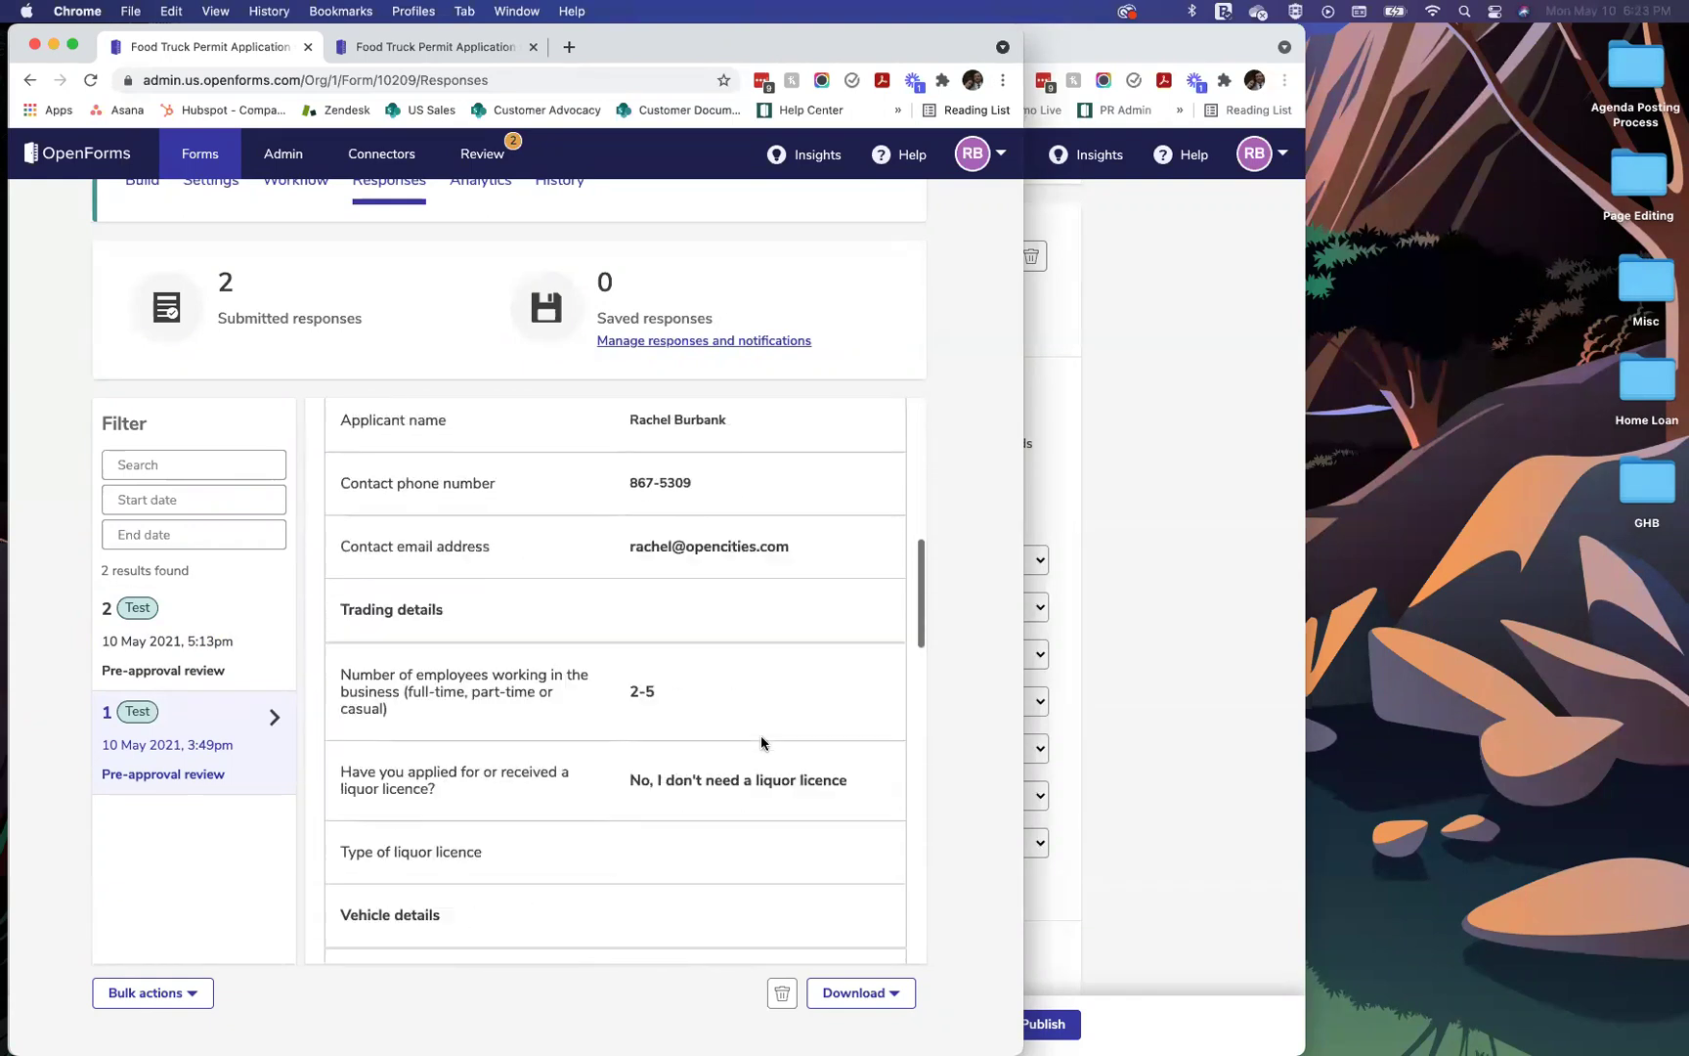
{"action": "scroll", "coordinate": [760, 742], "scroll_direction": "up", "scroll_amount": 10}
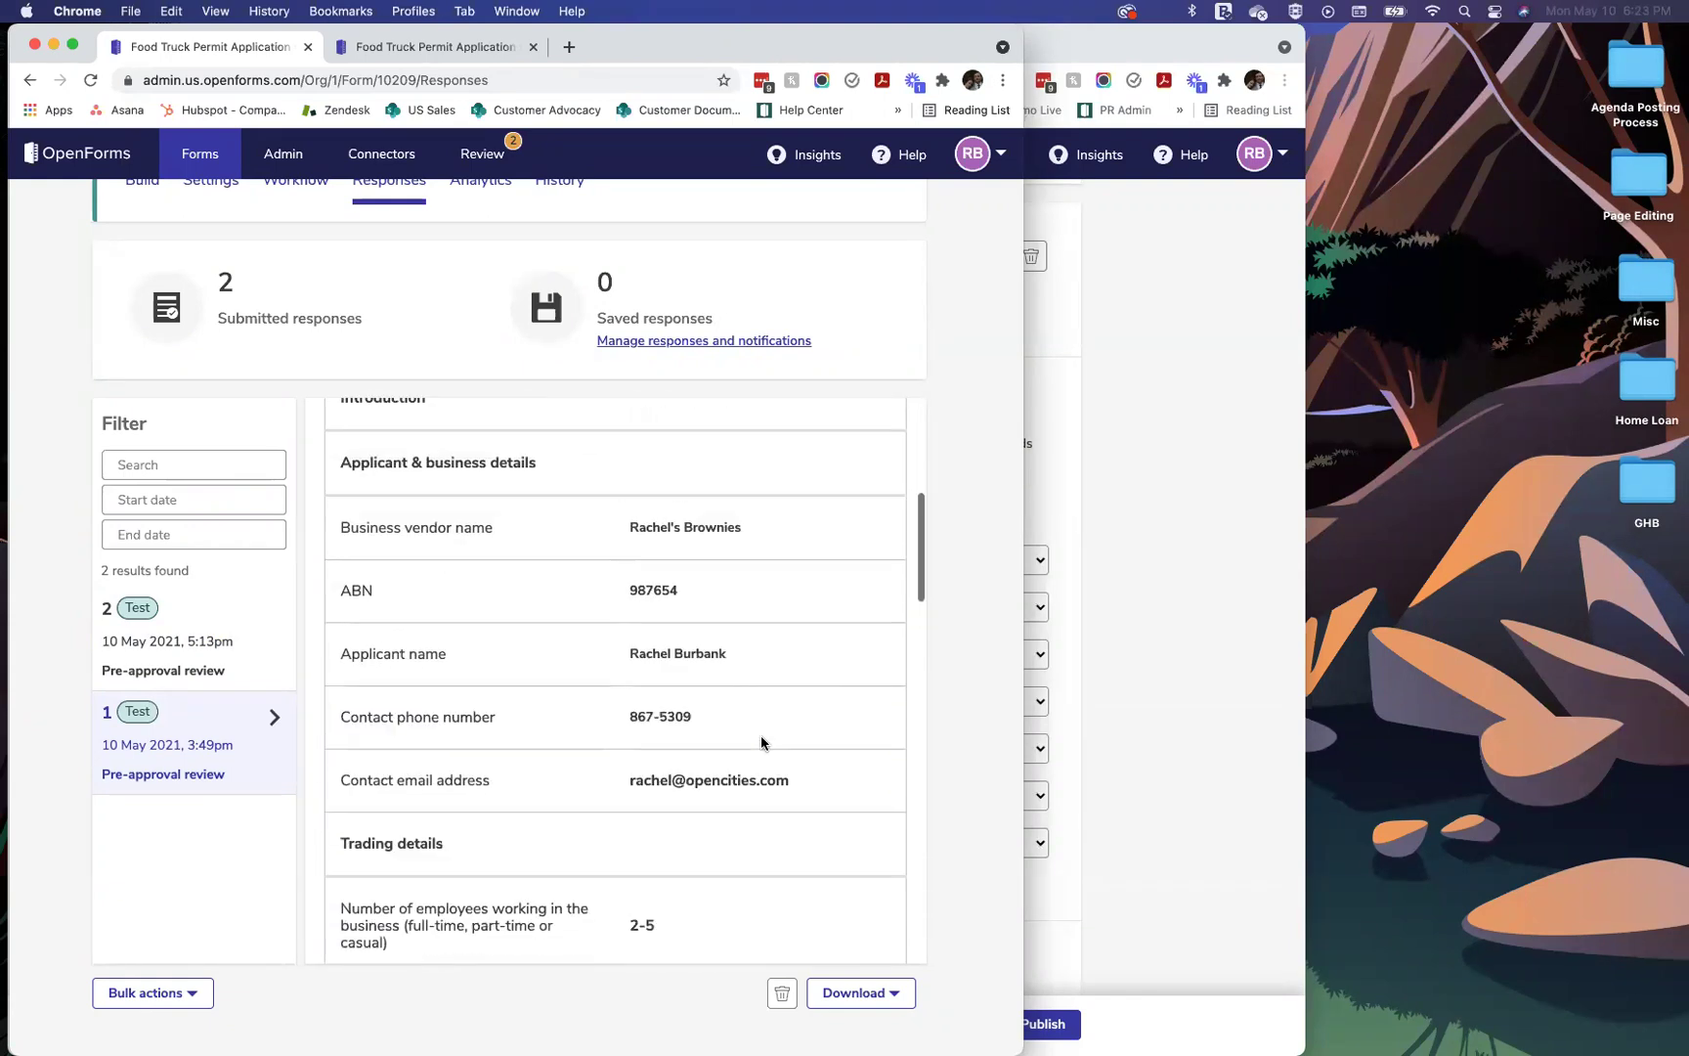
{"action": "scroll", "coordinate": [573, 518], "scroll_direction": "up", "scroll_amount": 1}
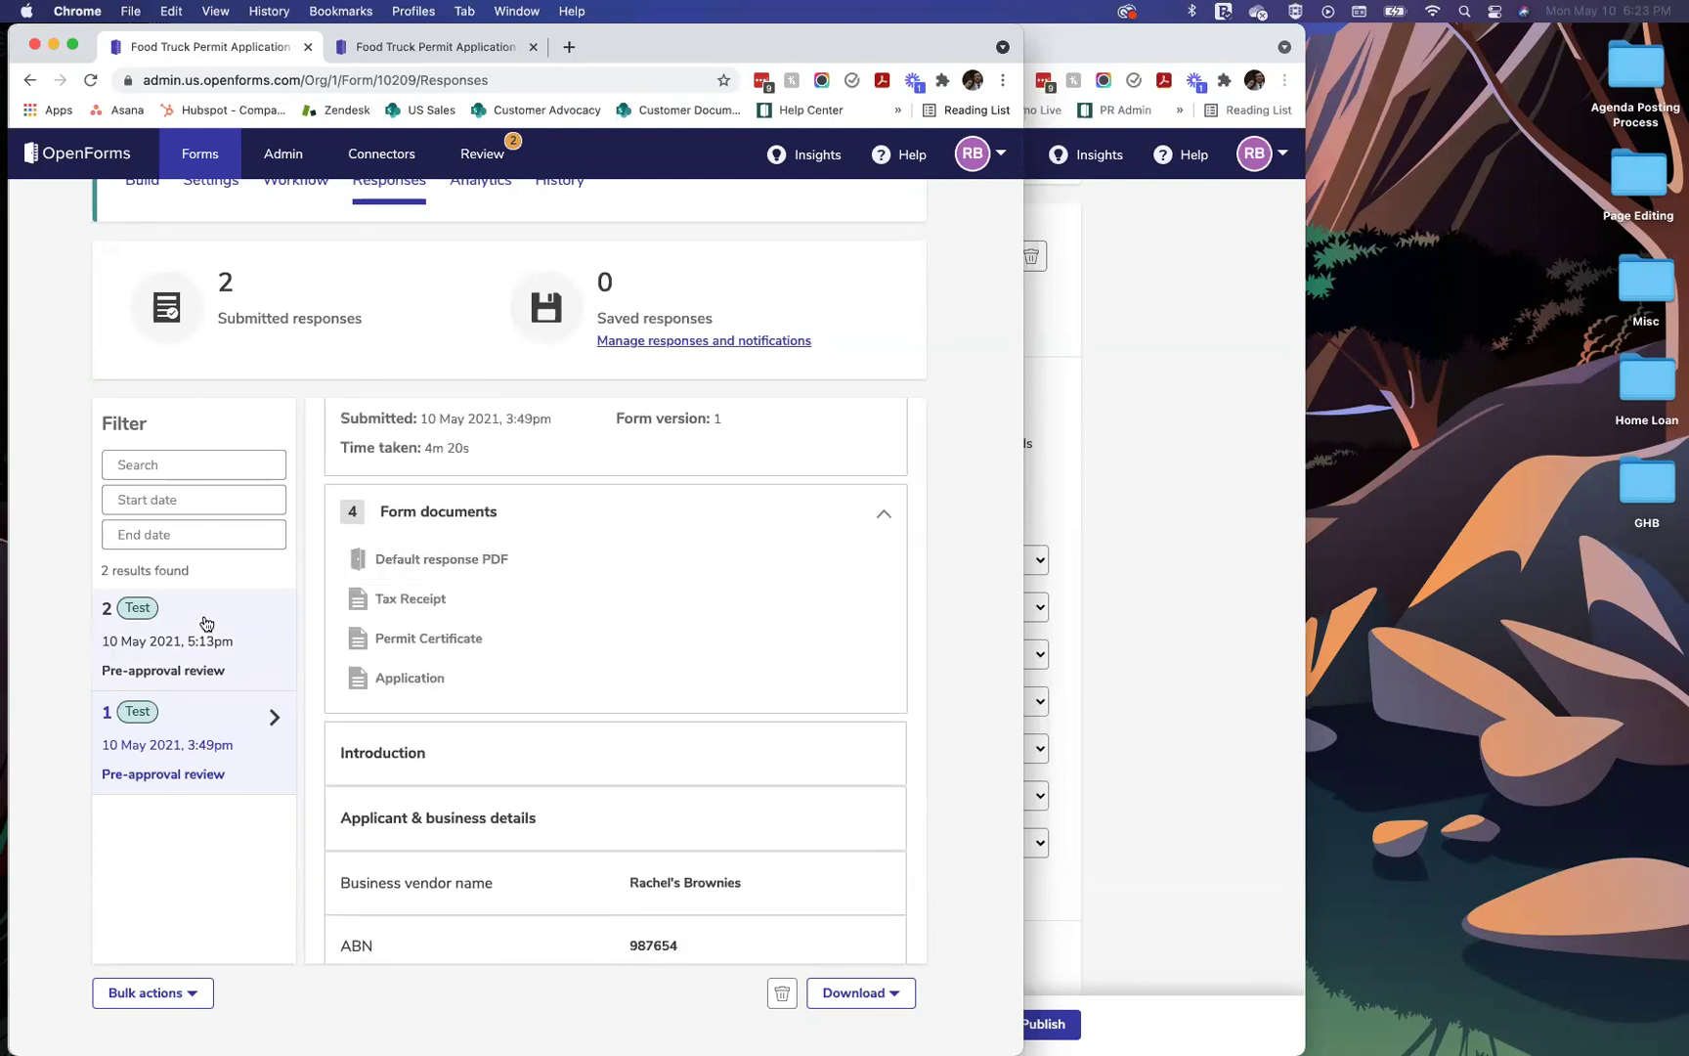
{"action": "scroll", "coordinate": [206, 623], "scroll_direction": "up", "scroll_amount": 5}
Step: Open response 2 from the Review Center and widen the browser window to show its review history
{"action": "left_click", "coordinate": [485, 157]}
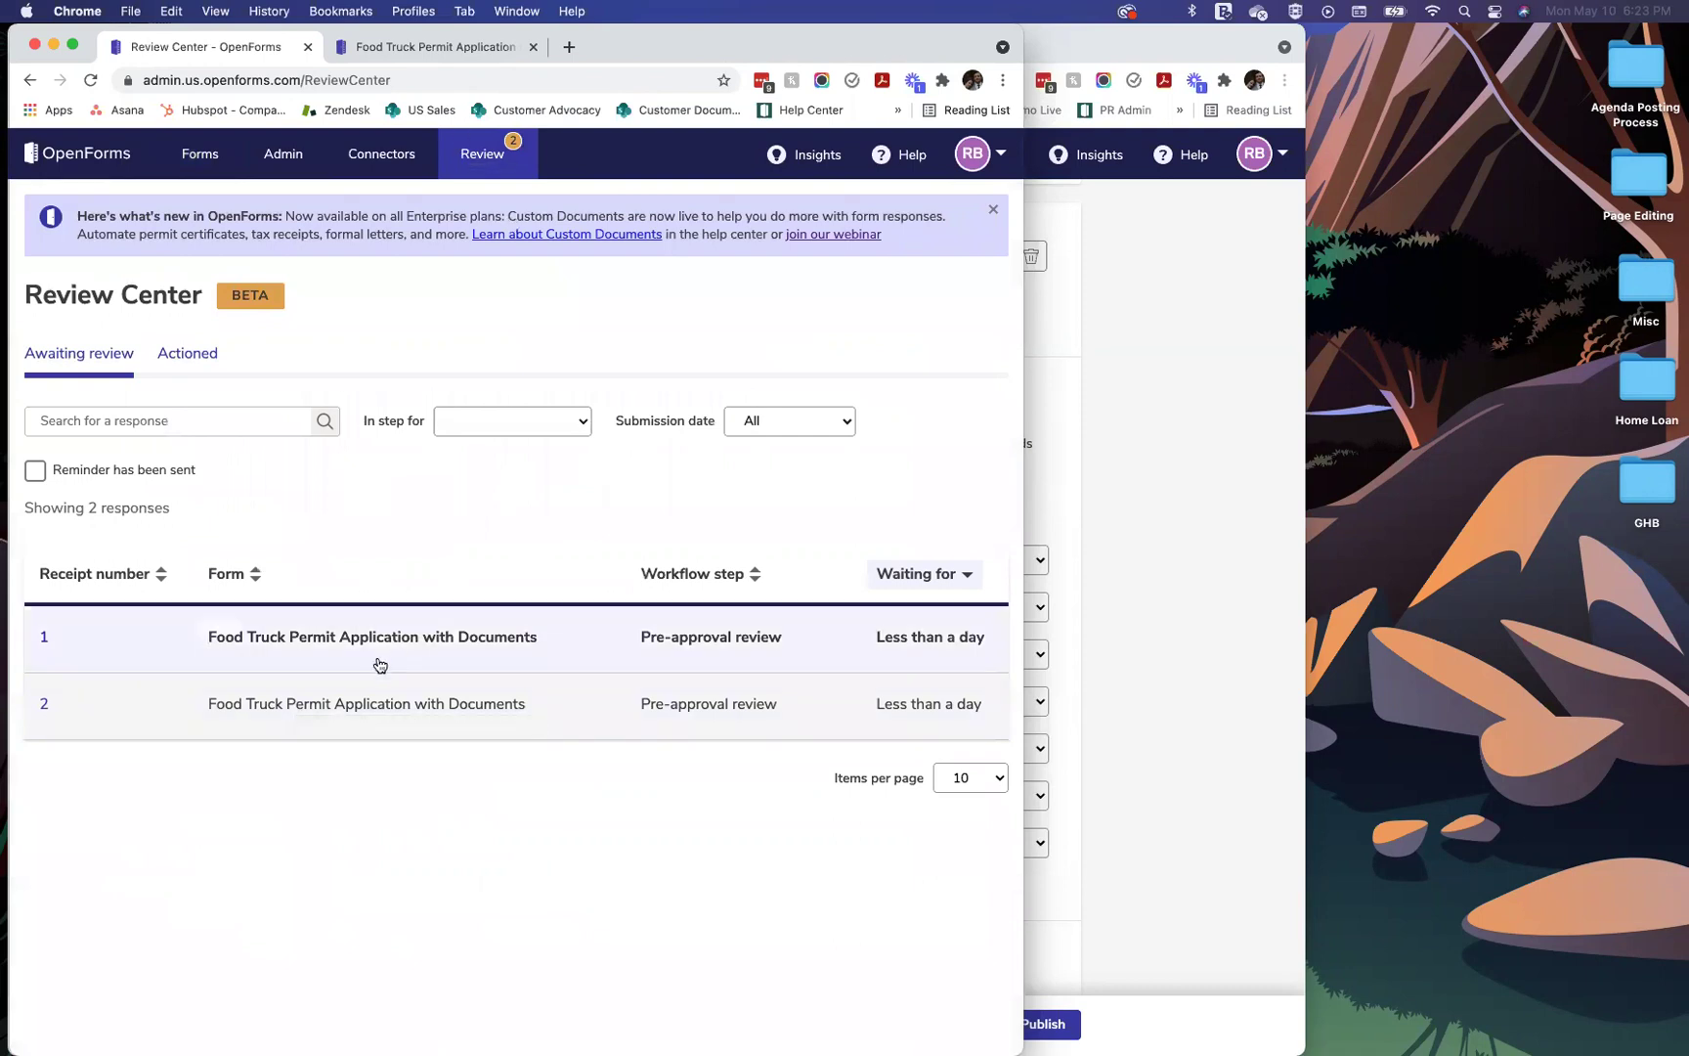
{"action": "left_click", "coordinate": [332, 704]}
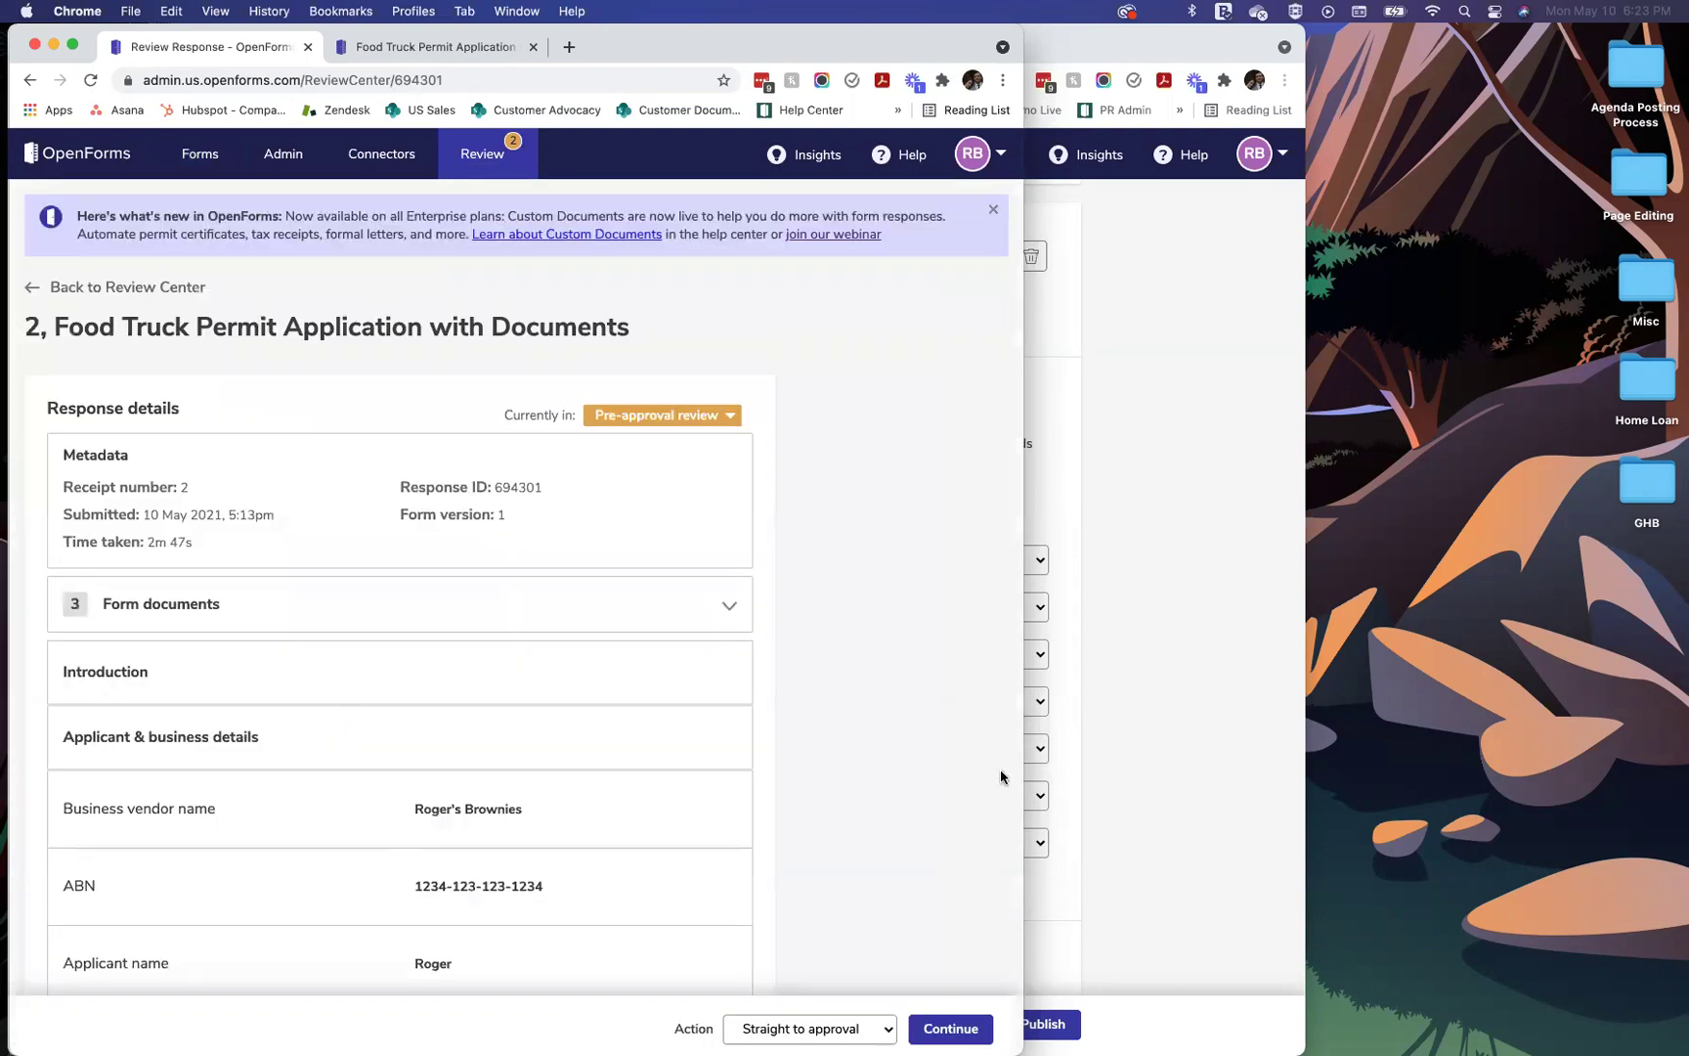
{"action": "left_click_drag", "start_coordinate": [1023, 735], "coordinate": [1505, 786]}
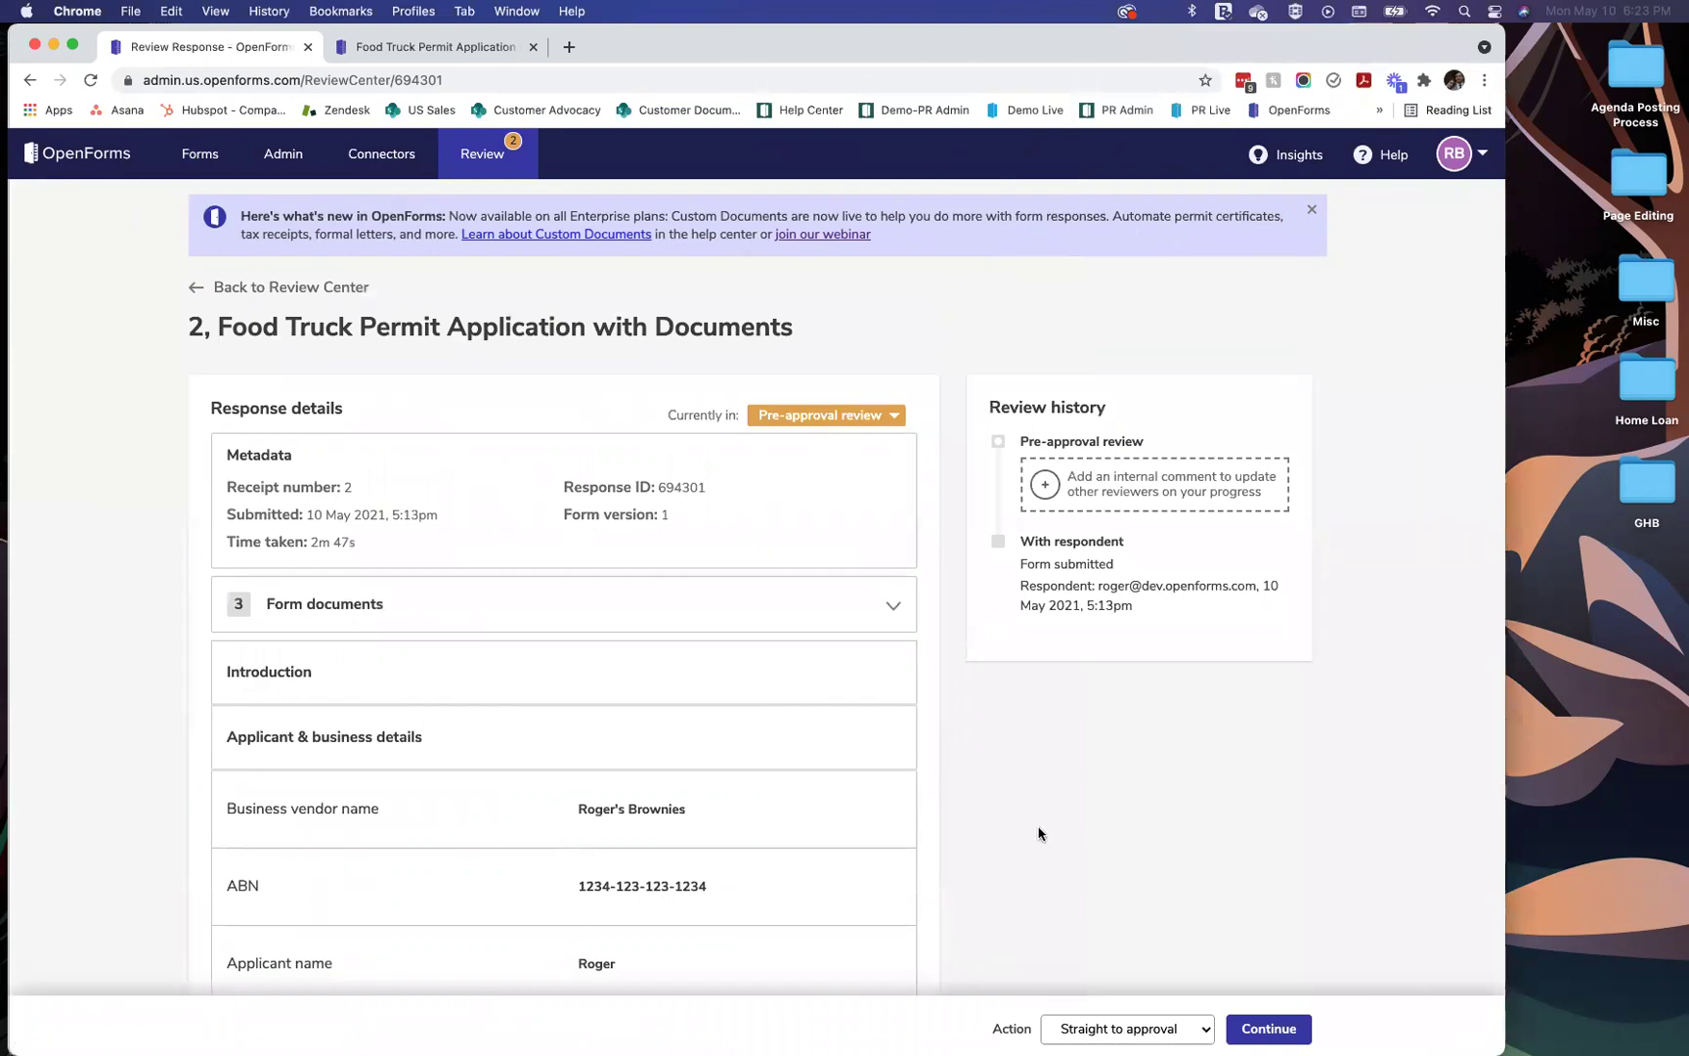
Step: Check the Straight to approval confirmation for response 2, including the respondent email and attached Permit Certificate, and cancel without sending
{"action": "scroll", "coordinate": [1044, 831], "scroll_direction": "down", "scroll_amount": 3}
{"action": "left_click", "coordinate": [1106, 1028]}
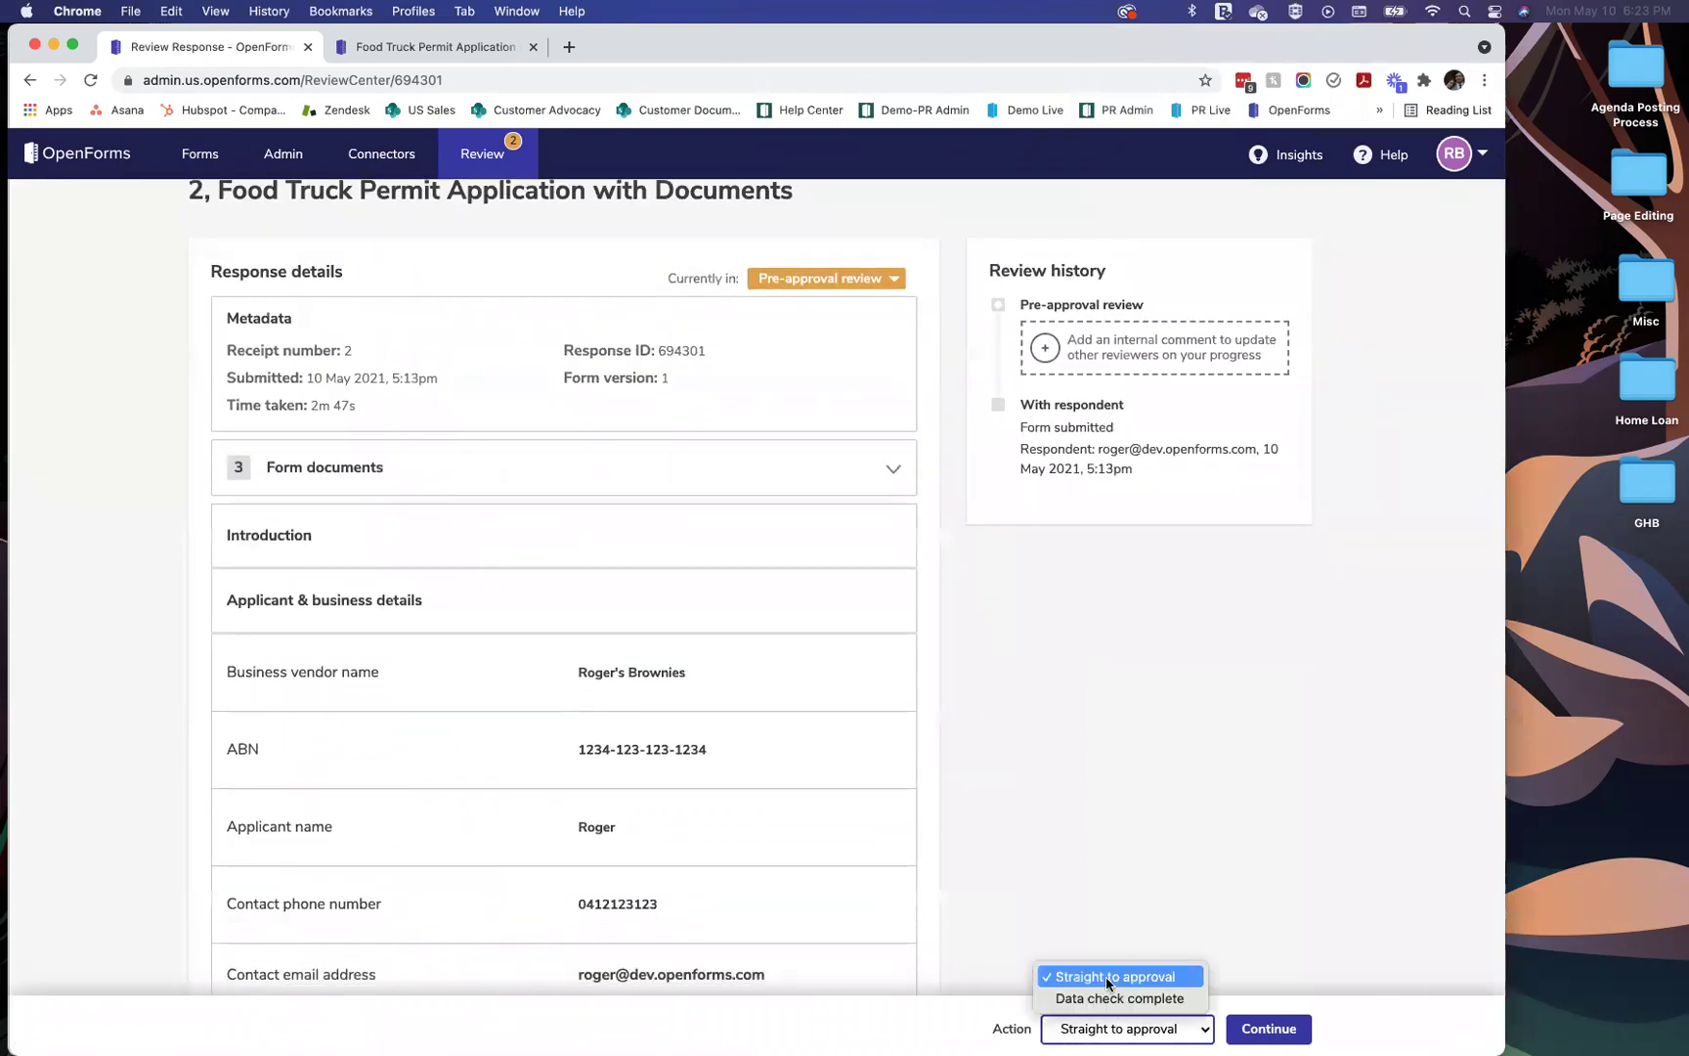
{"action": "left_click", "coordinate": [1107, 977]}
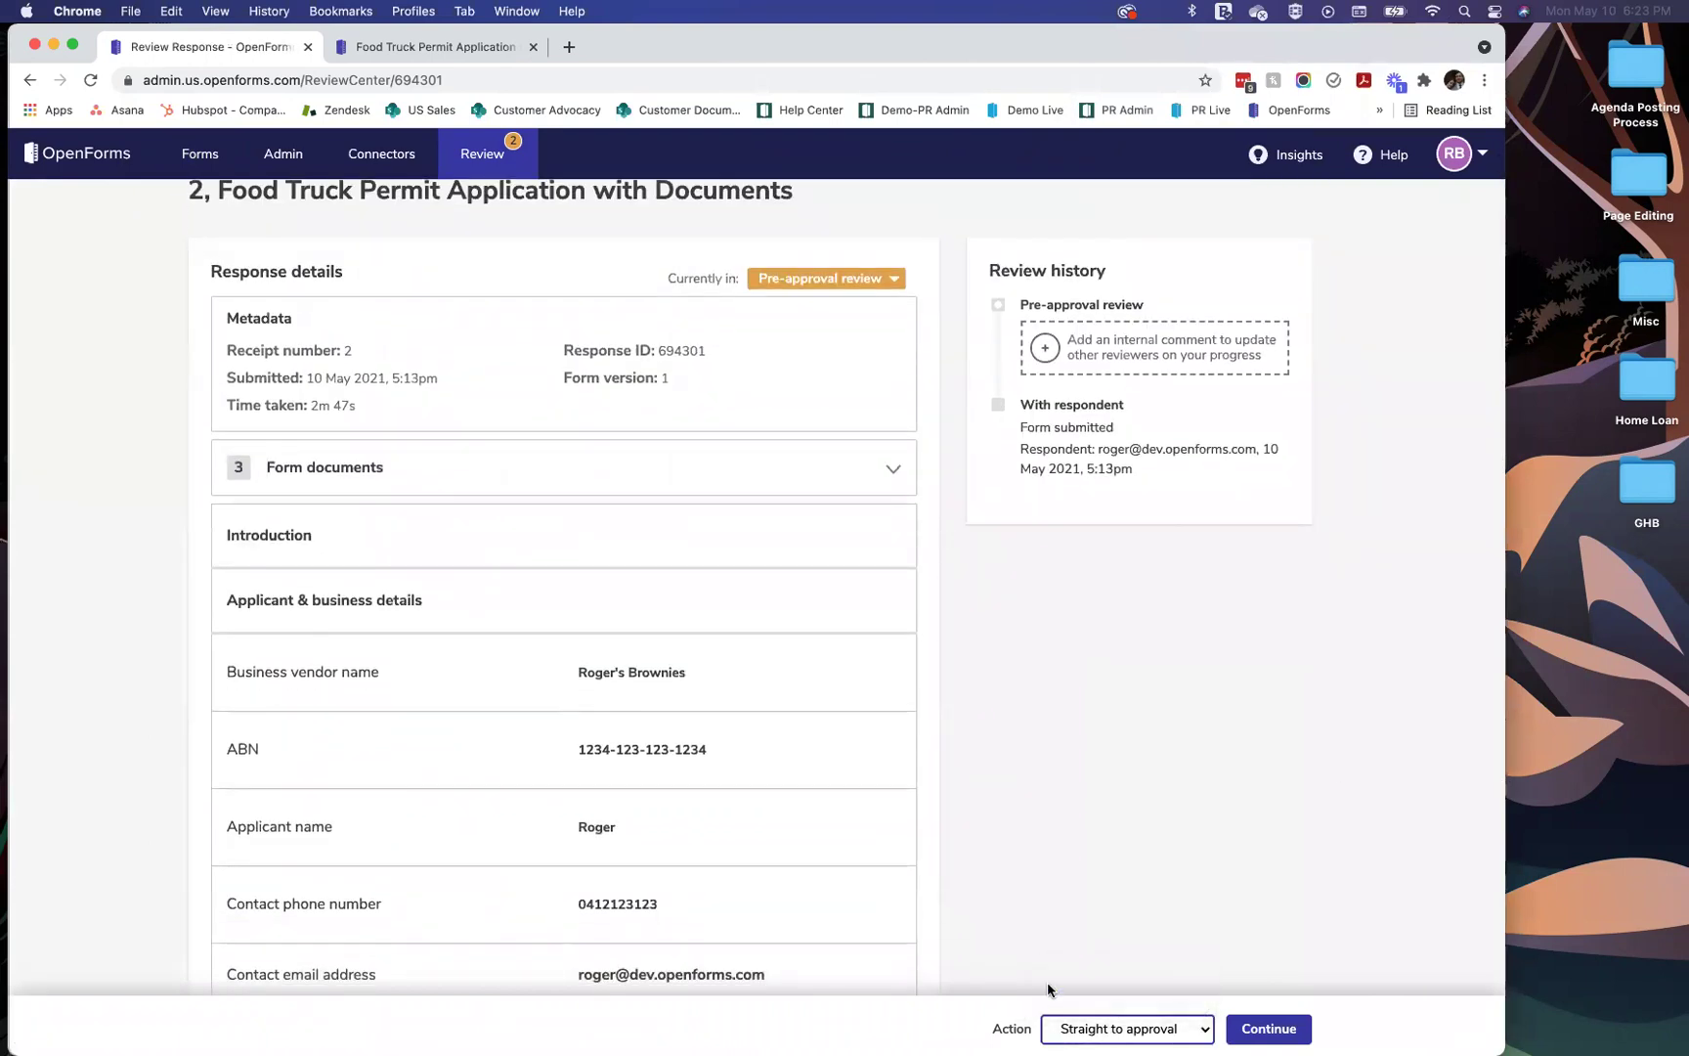
{"action": "left_click", "coordinate": [1278, 1031]}
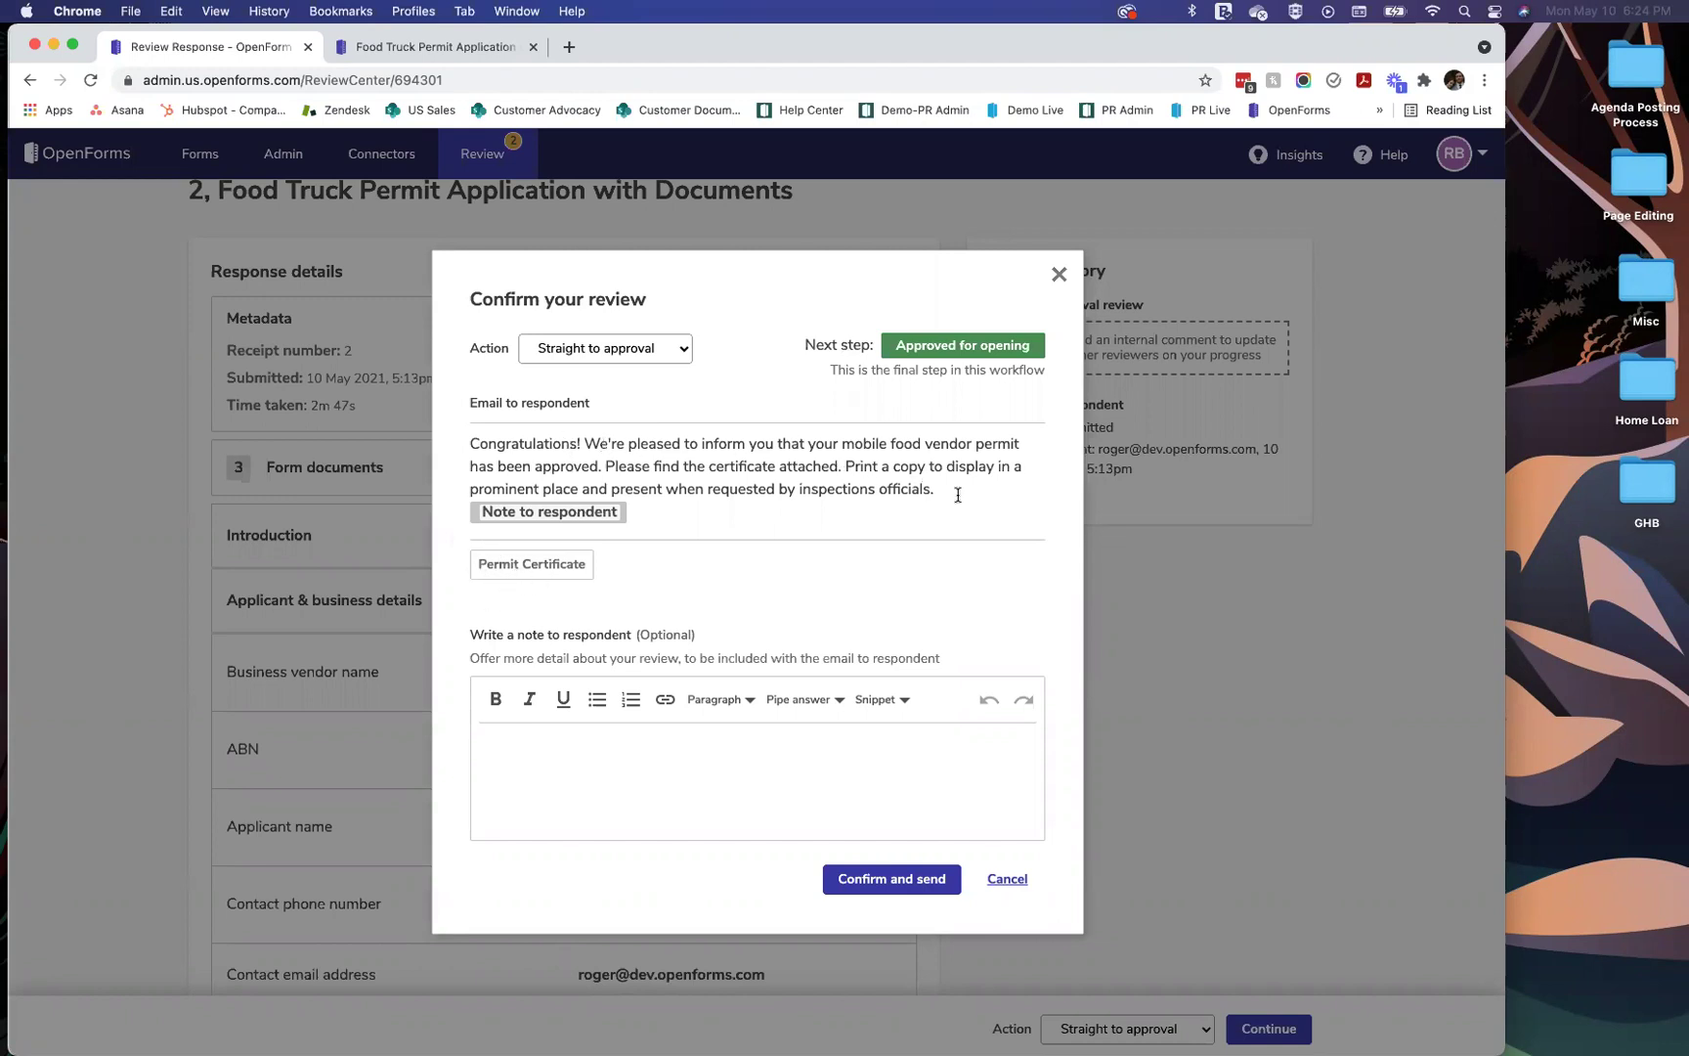
{"action": "left_click", "coordinate": [713, 762]}
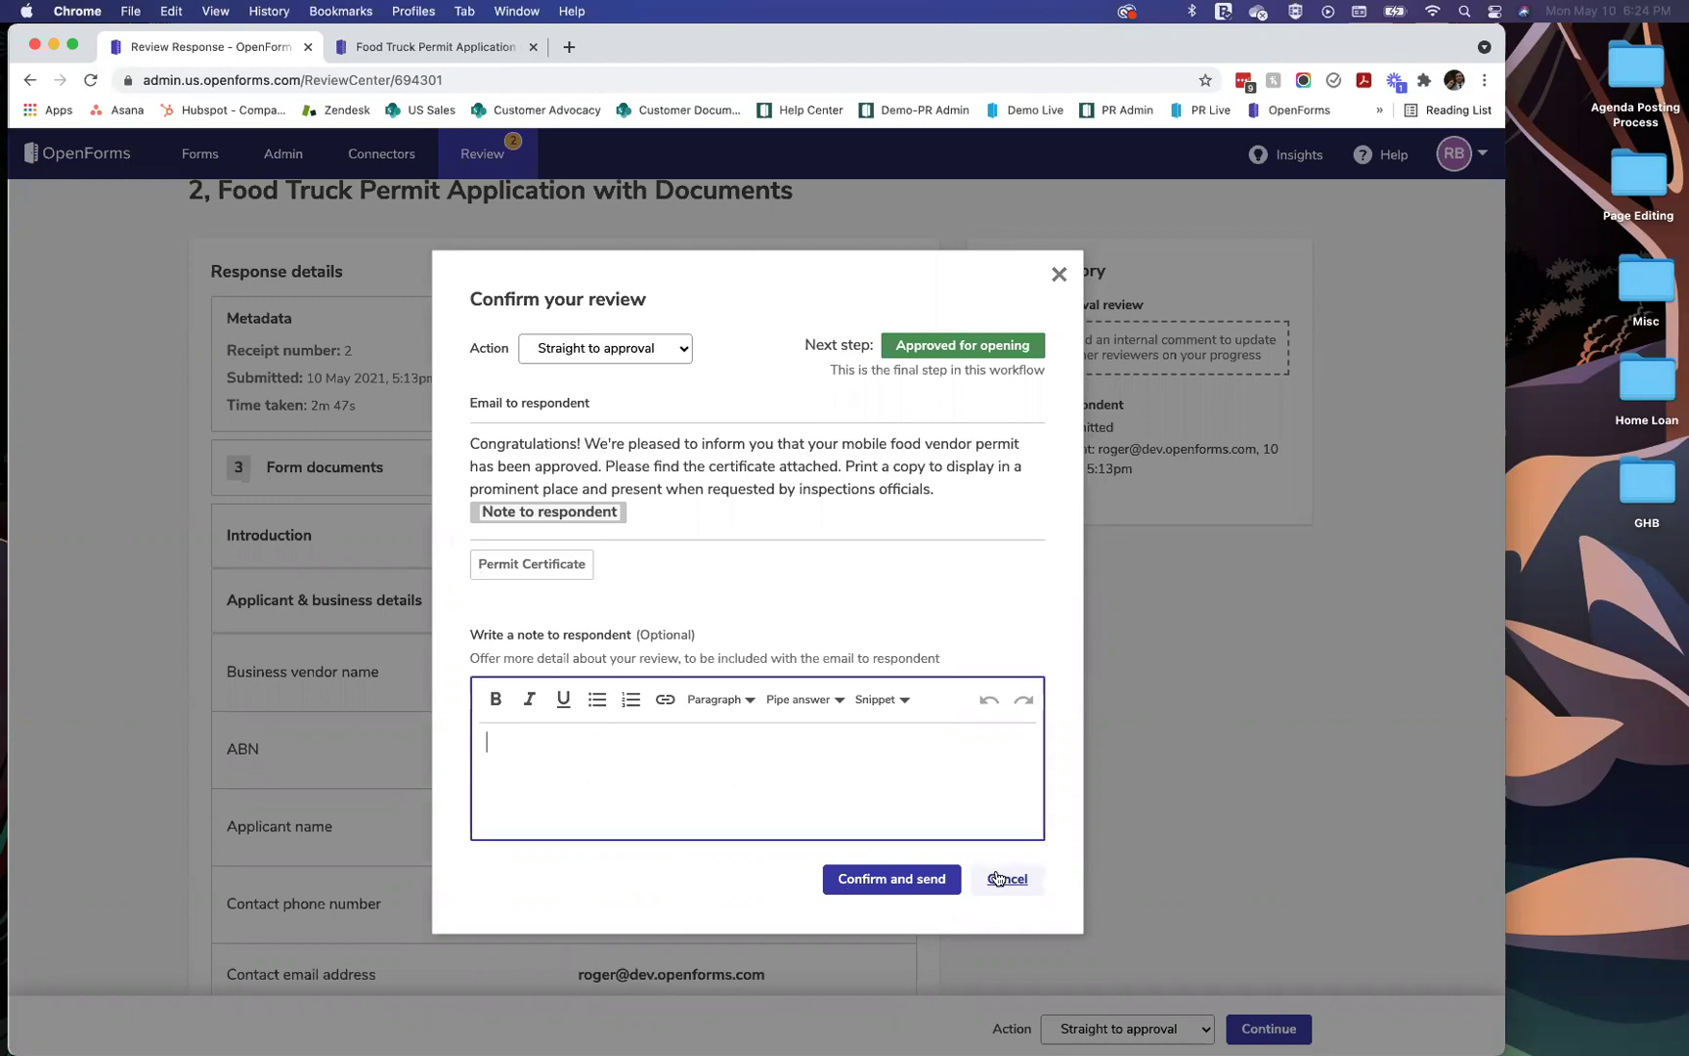
{"action": "left_click", "coordinate": [999, 880]}
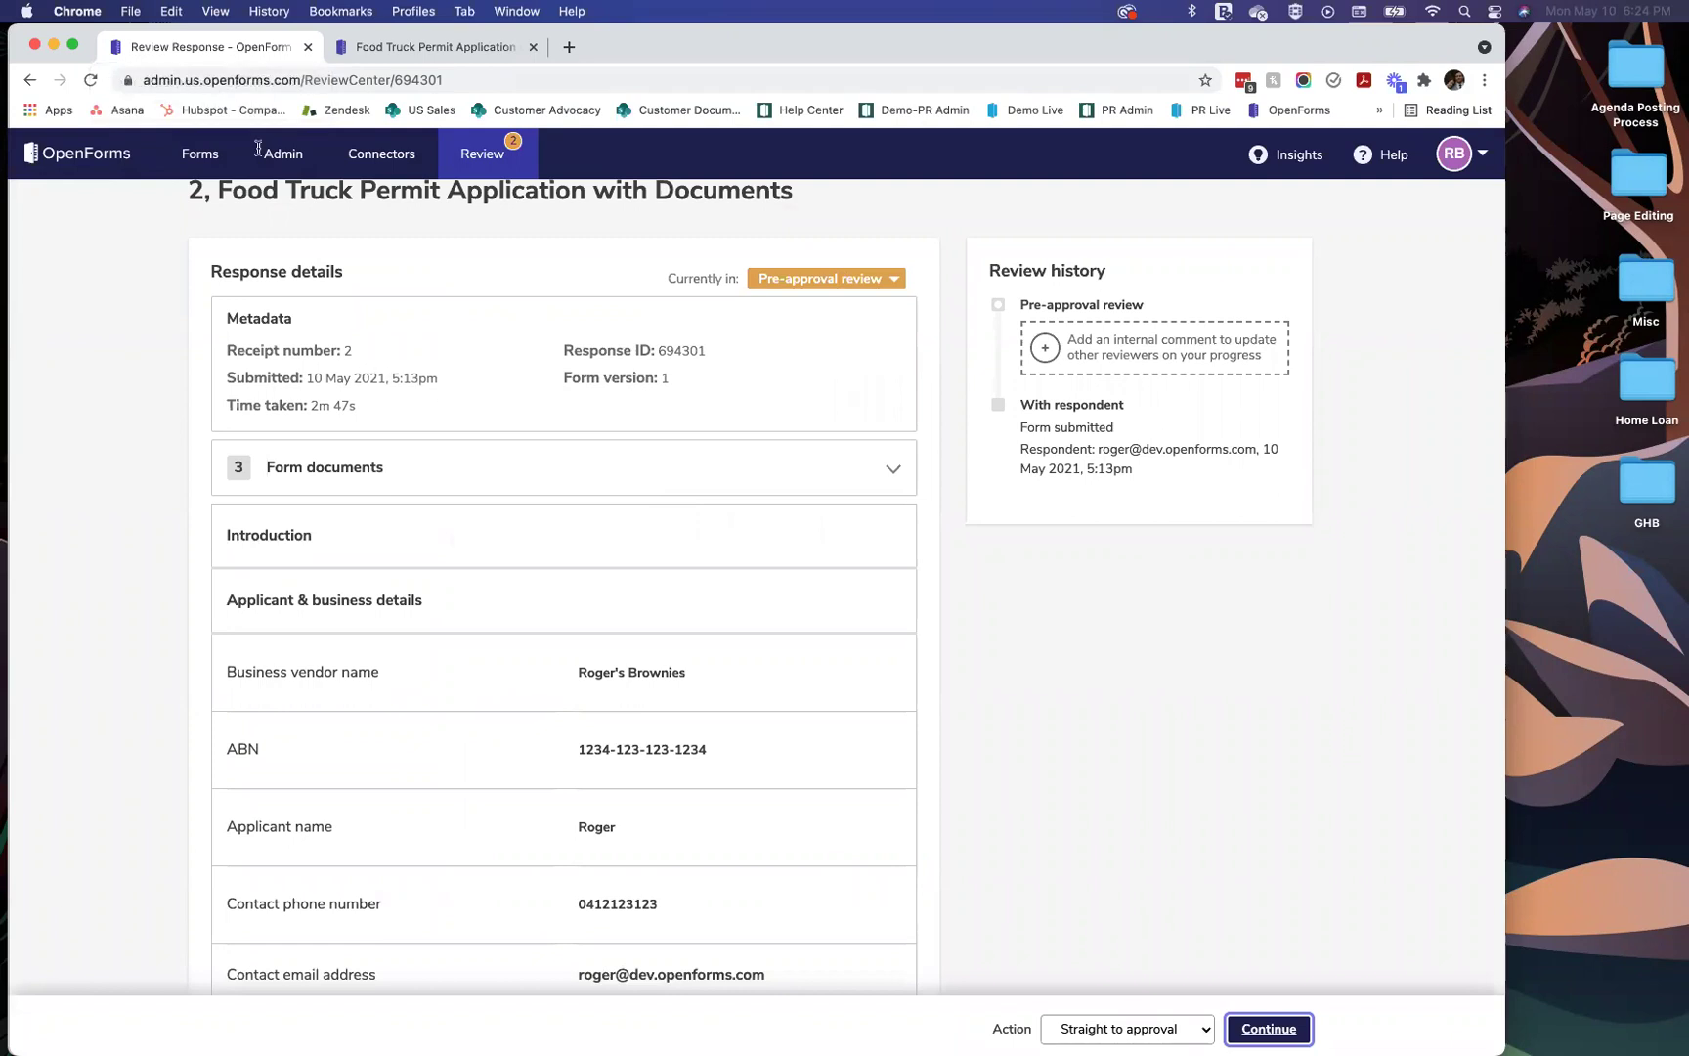
{"action": "scroll", "coordinate": [730, 418], "scroll_direction": "up", "scroll_amount": 3}
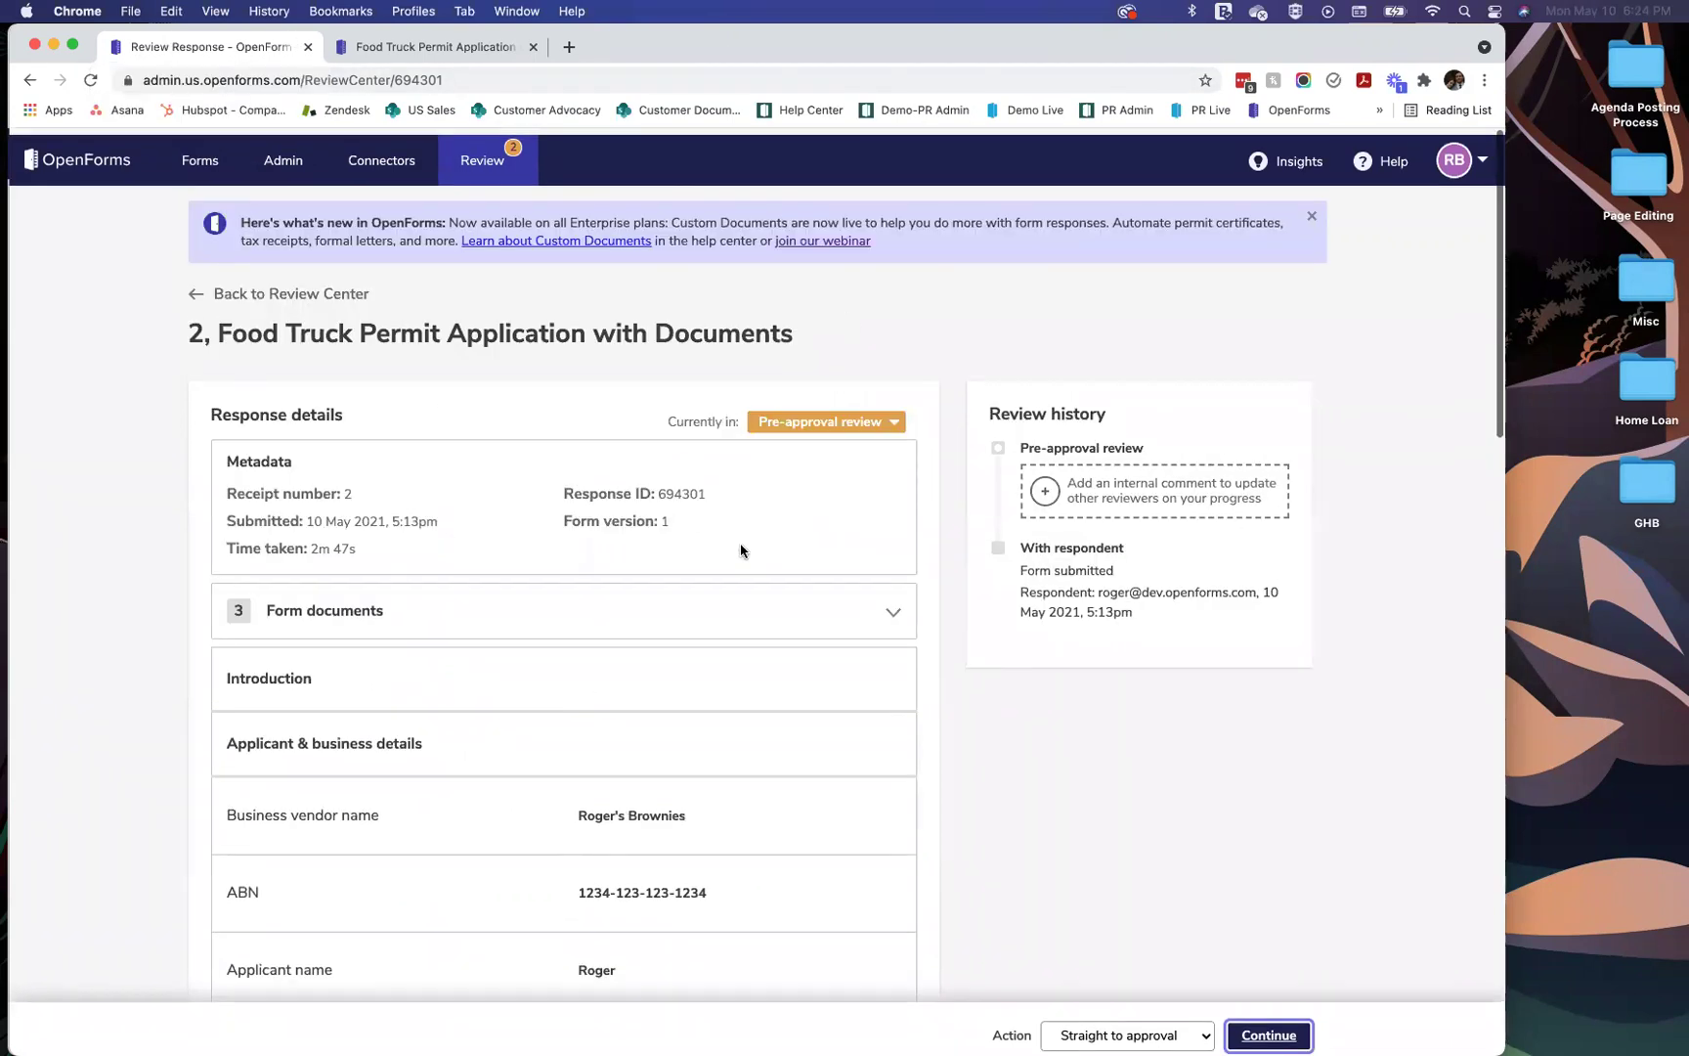